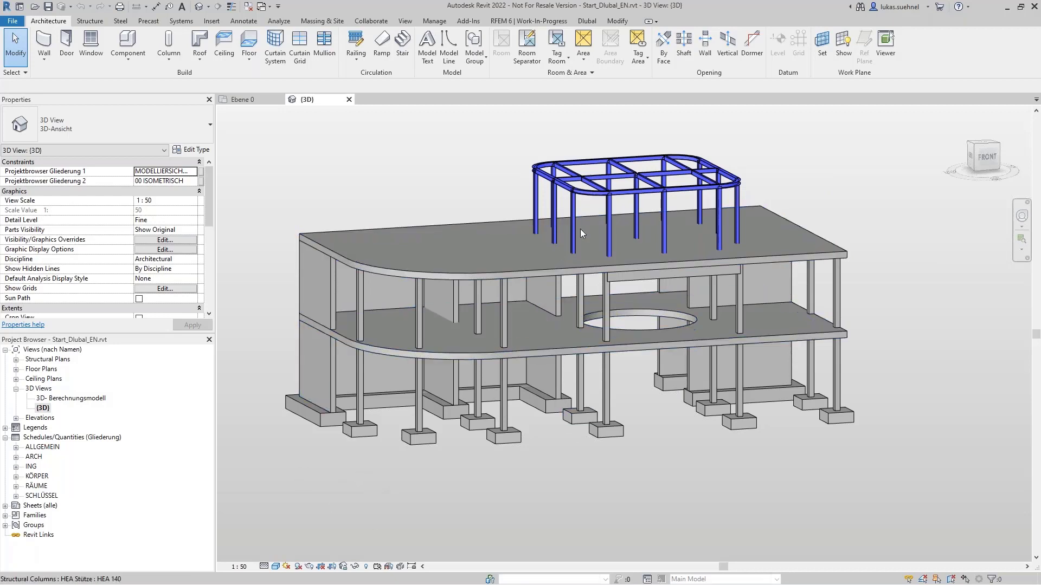
- Inspect the physical building model from the front, including where the blue steel frame's columns stand on the roof slab
middle_click_drag(659, 468, 644, 374, "shift")
scroll(619, 258, "up", 5)
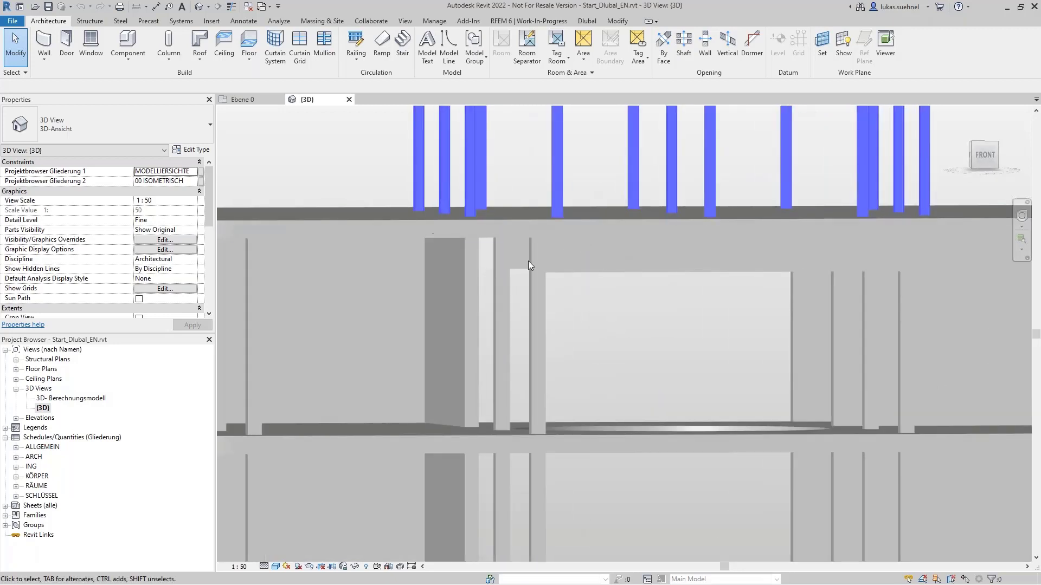
scroll(587, 297, "down", 4)
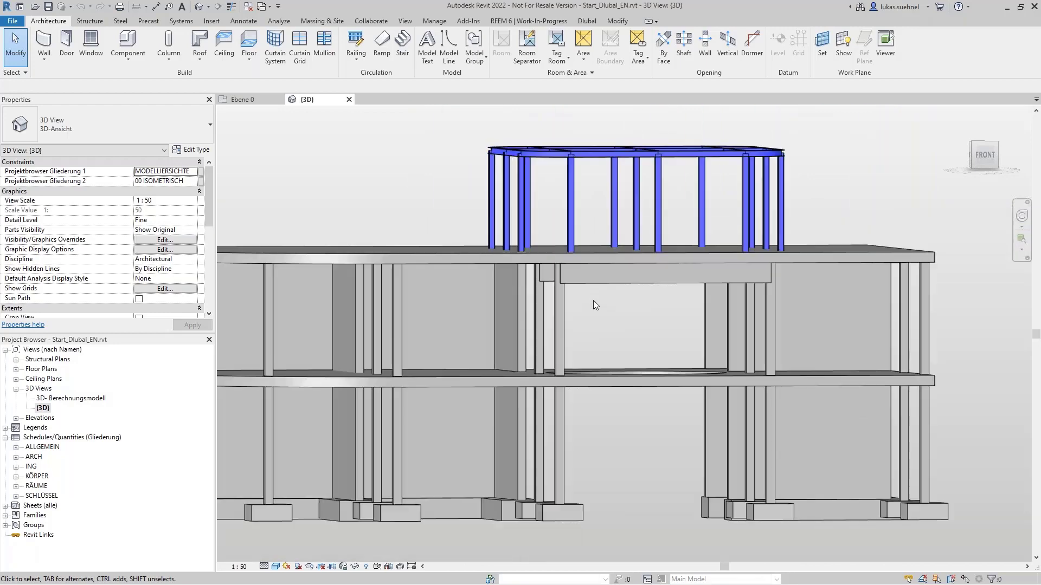
mouse_move(642, 389)
middle_mouse_down("shift")
mouse_move(633, 405)
mouse_move(635, 391)
middle_mouse_up("shift")
scroll(640, 473, "down", 2)
scroll(640, 473, "up", 1)
middle_click_drag(644, 476, 618, 432)
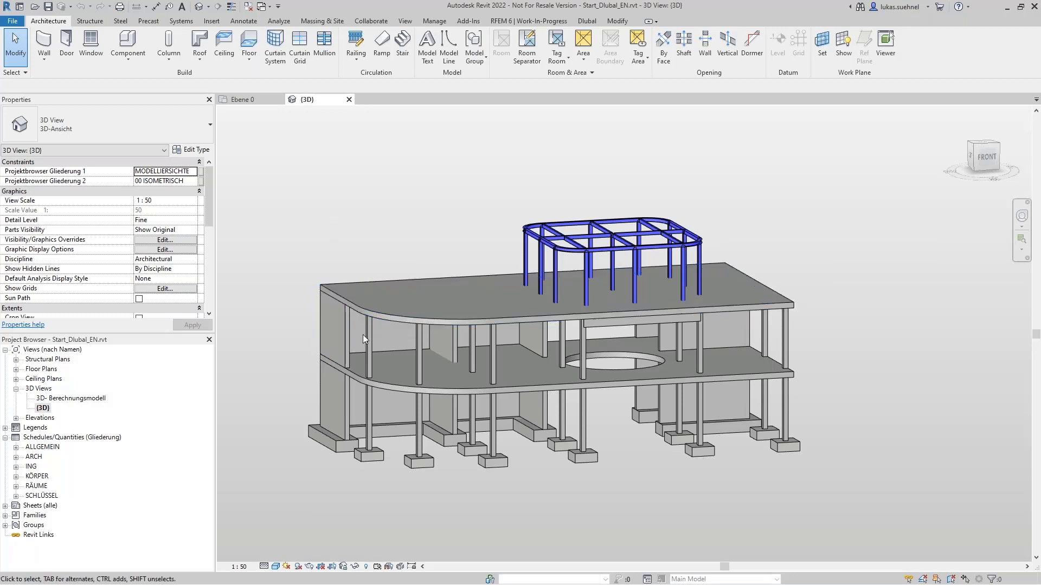
- Select the intermediate floor slab and the upper-storey STB 200 x 200 column near the curved corner to inspect how they meet
left_click(377, 386)
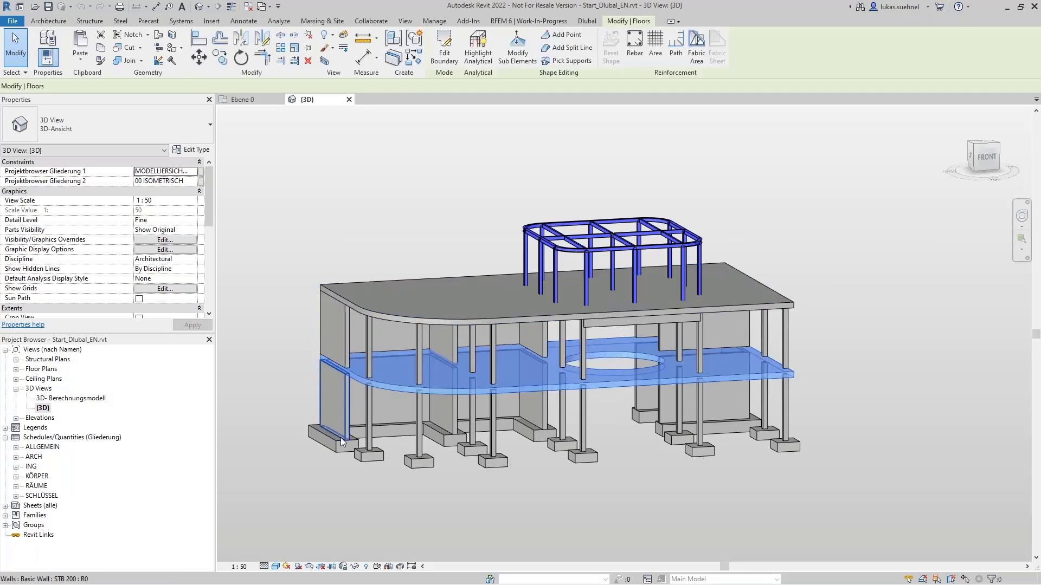
left_click(371, 353)
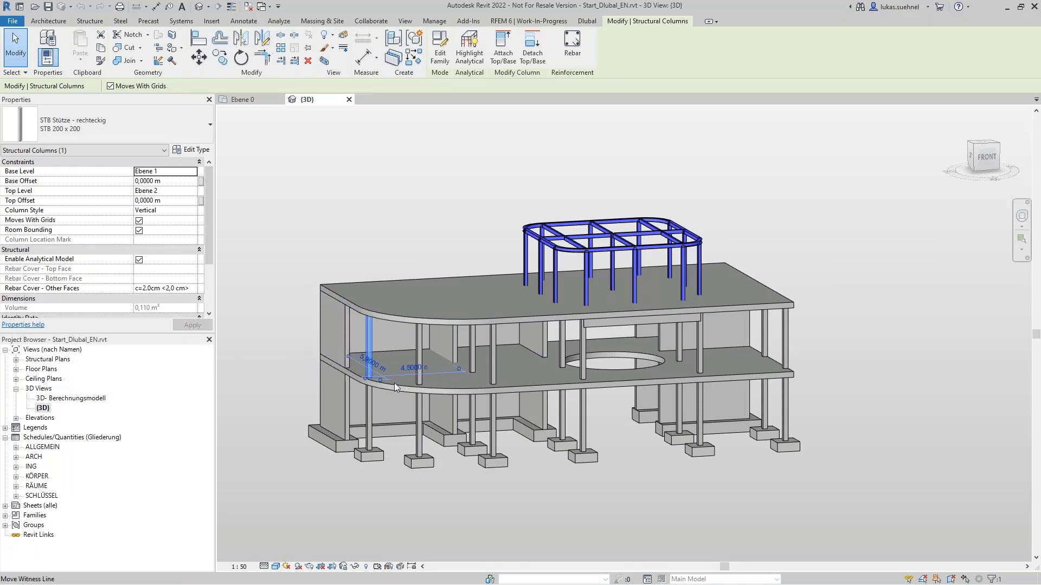
scroll(298, 334, "up", 3)
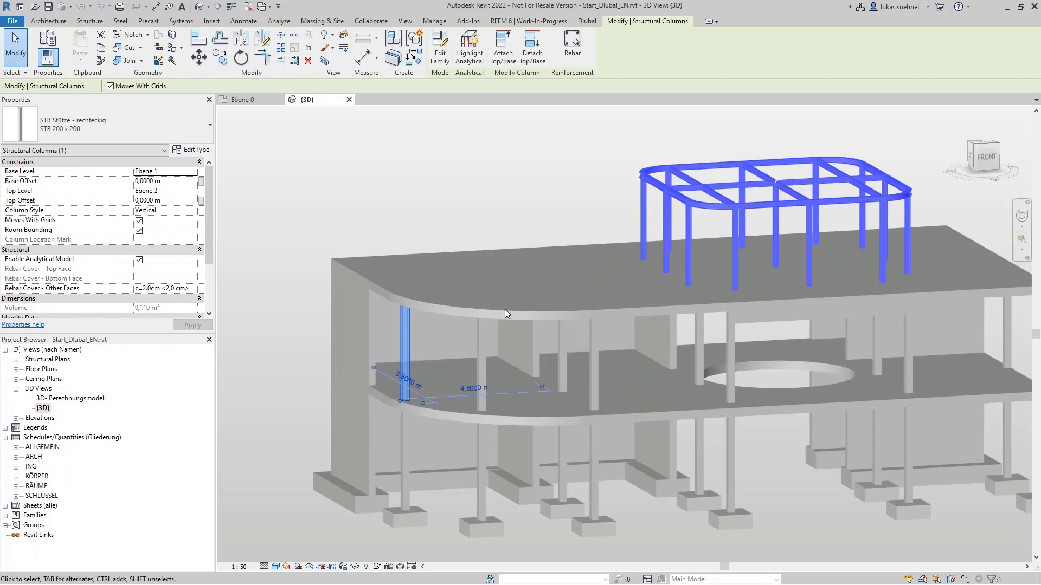
scroll(418, 382, "up", 4)
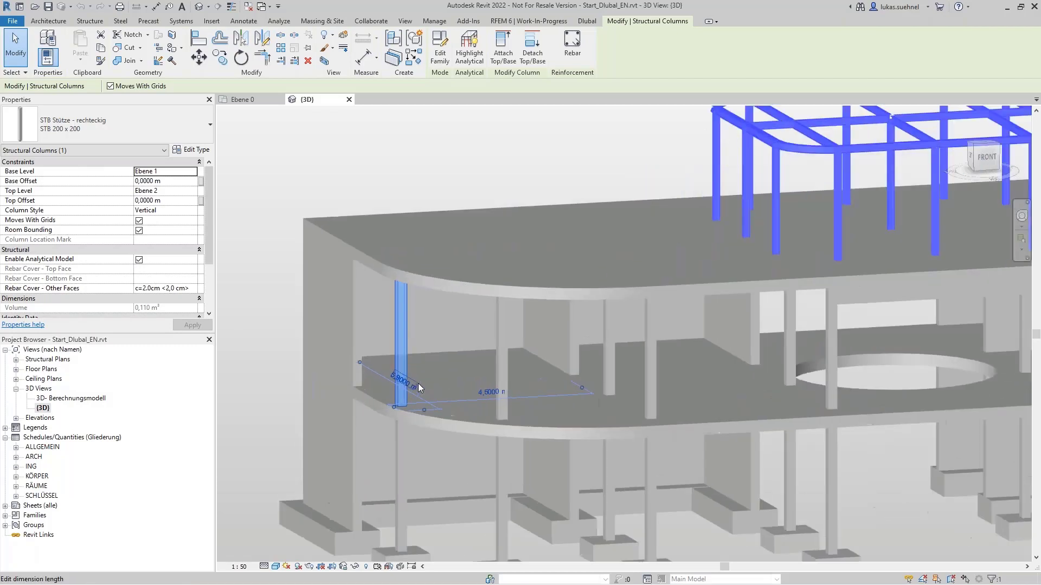
scroll(418, 382, "up", 2)
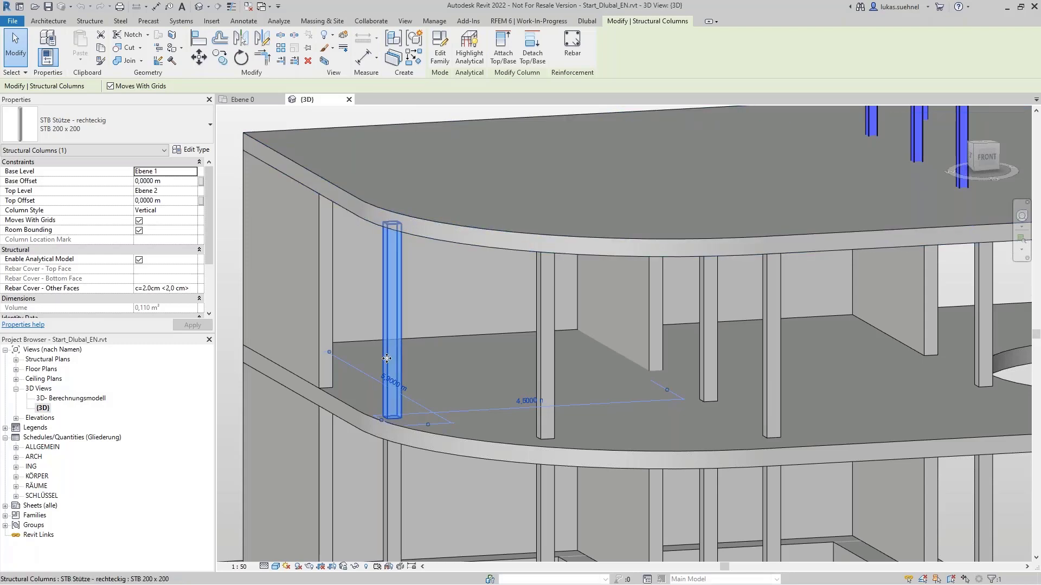
scroll(388, 367, "down", 1)
scroll(388, 367, "down", 3)
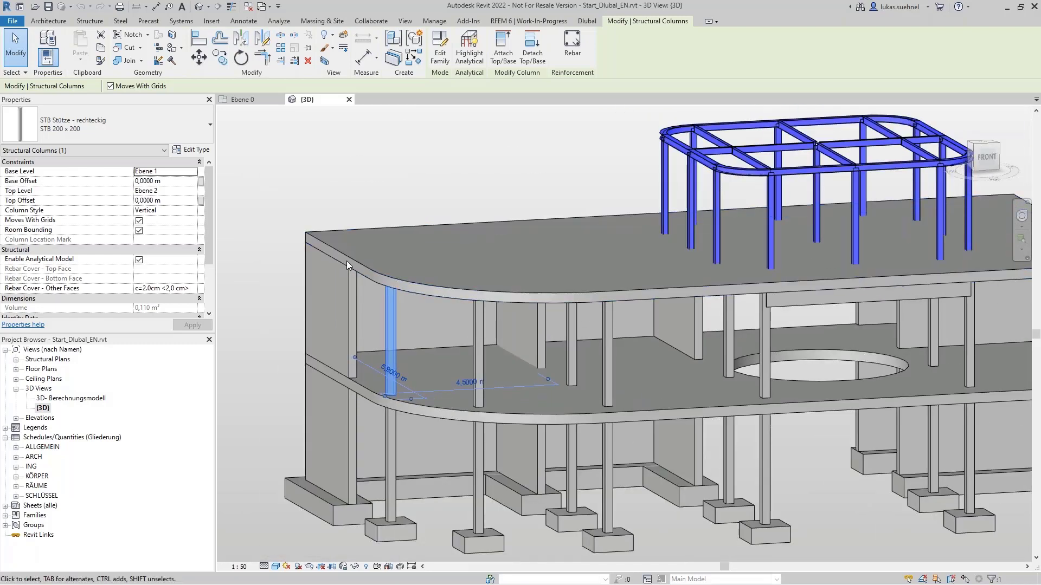
left_click(256, 360)
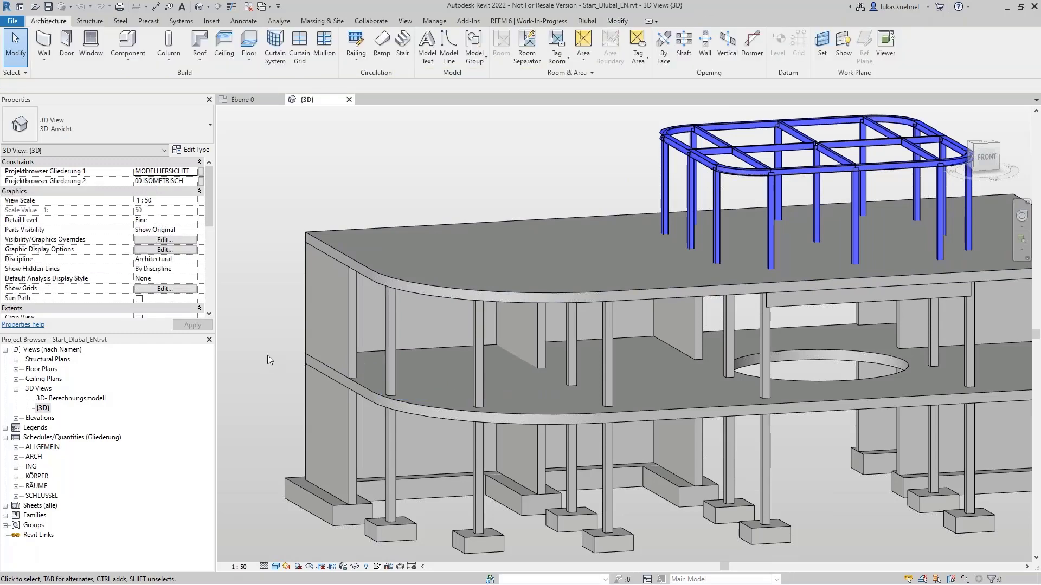
- Examine in a level front view how the upper-storey wall and columns meet the underside of the roof slab
middle_click_drag(271, 354, 248, 310, "shift")
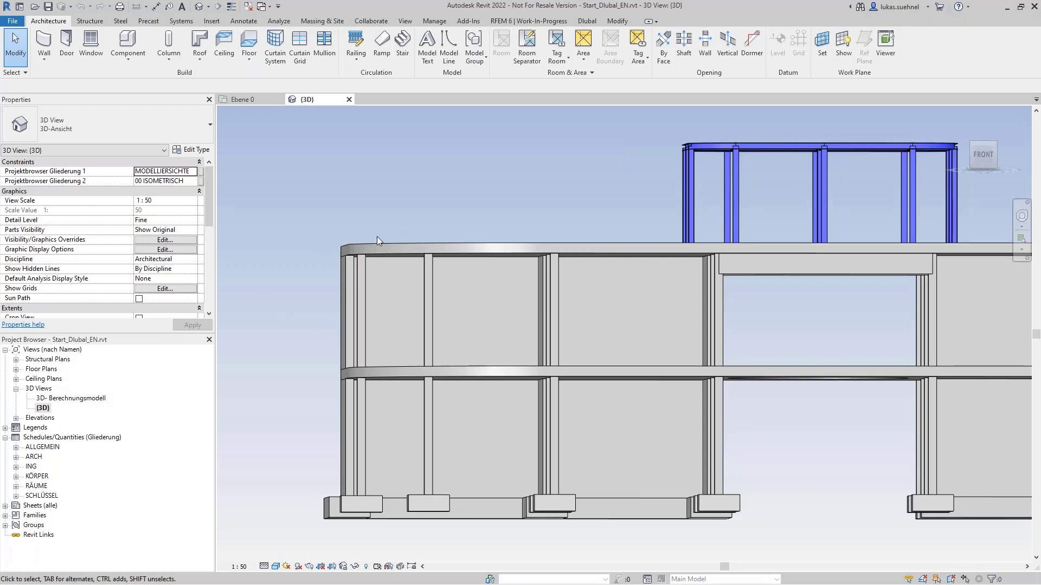
scroll(376, 236, "up", 5)
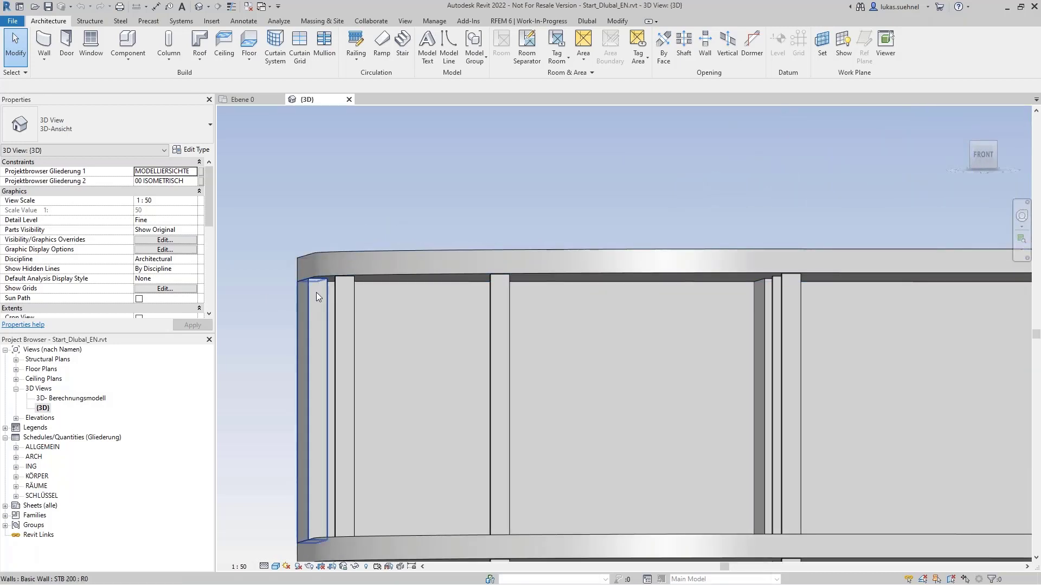
scroll(322, 276, "up", 4)
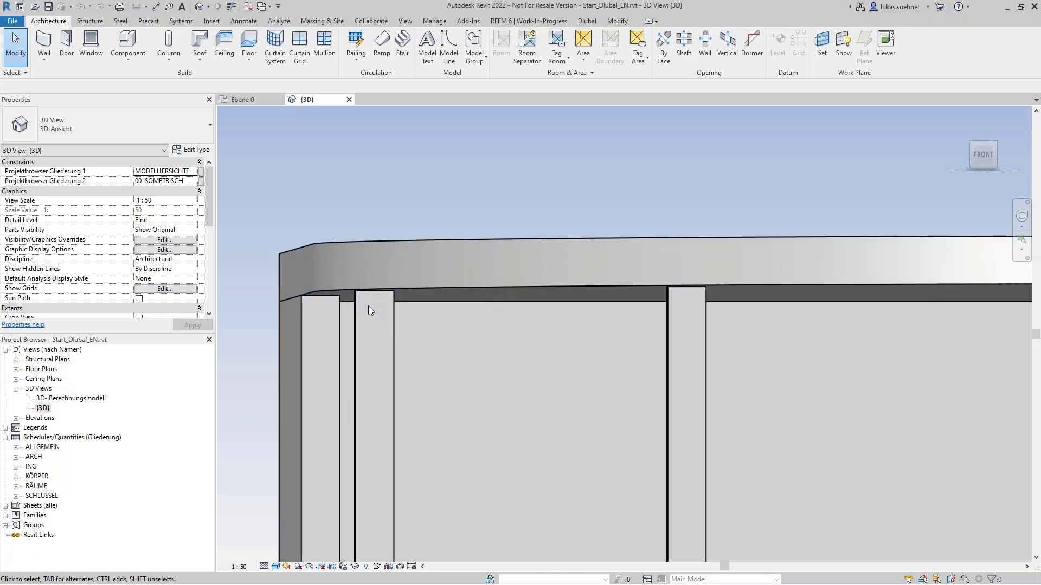
scroll(300, 233, "down", 3)
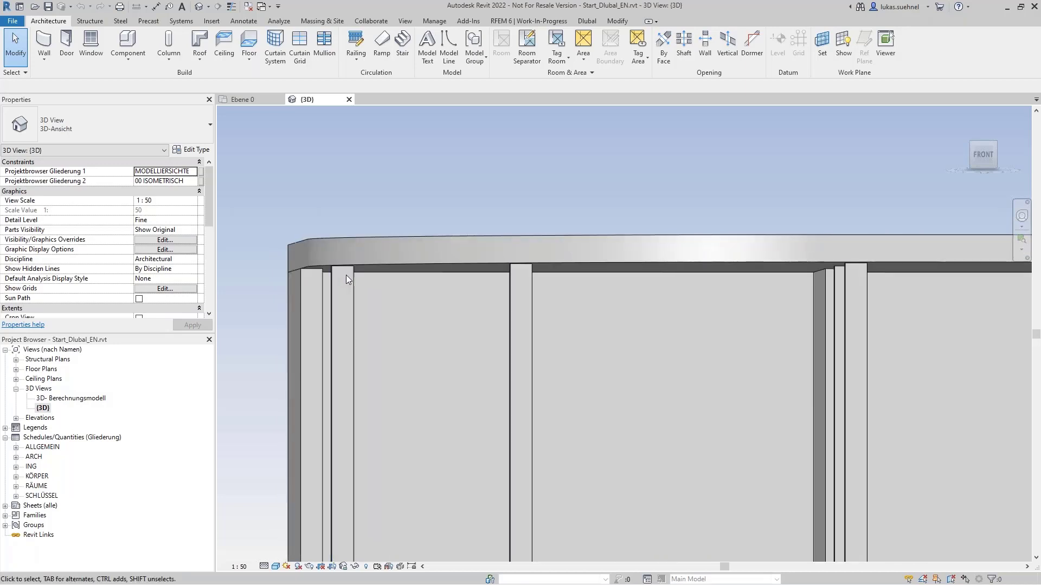
- Check the Top Alignment Method options in the Analytical Columns properties of the upper-storey column near the curved corner
left_click(352, 288)
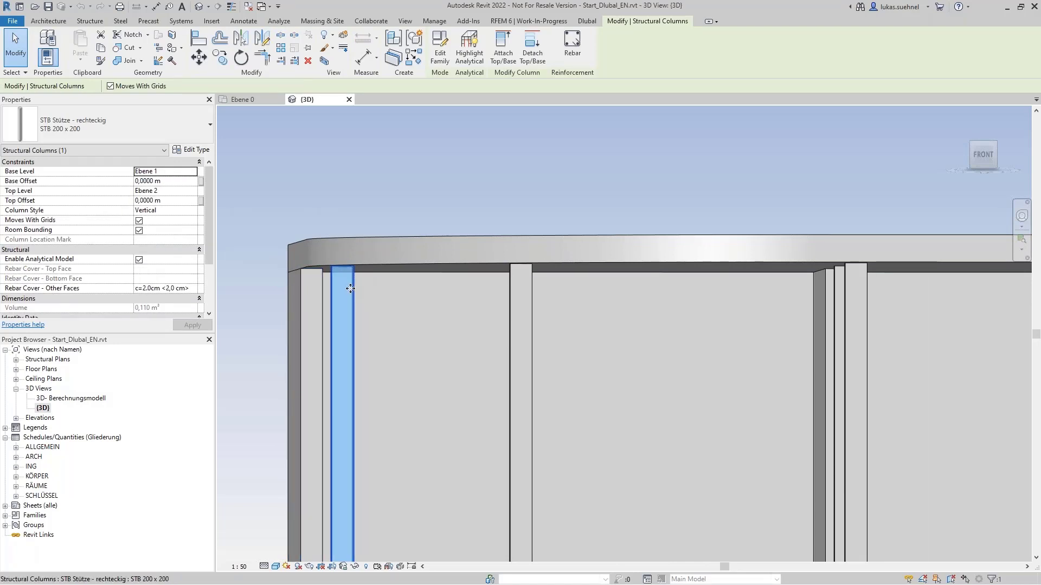
left_click(67, 151)
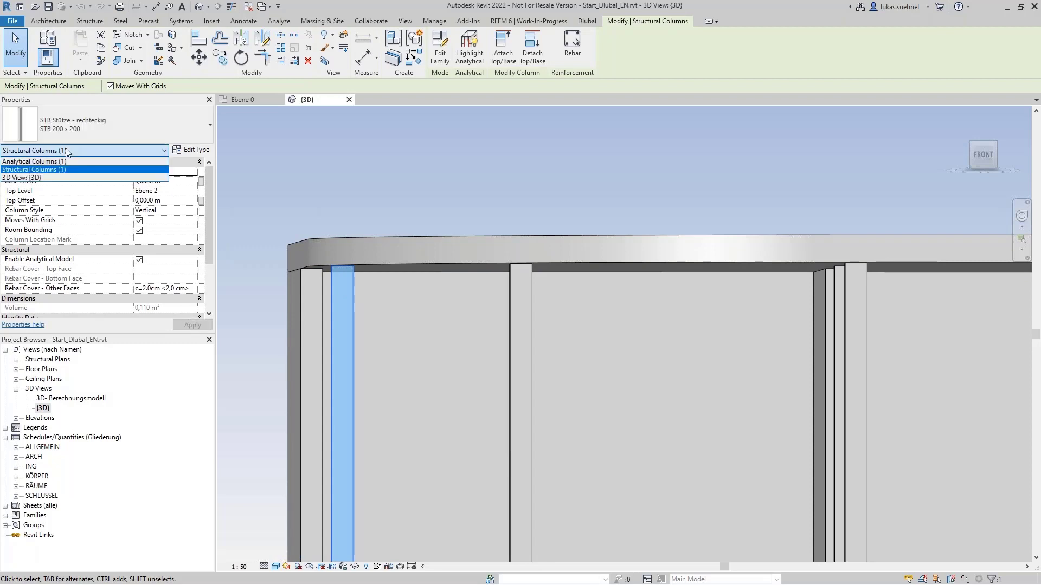
left_click(27, 162)
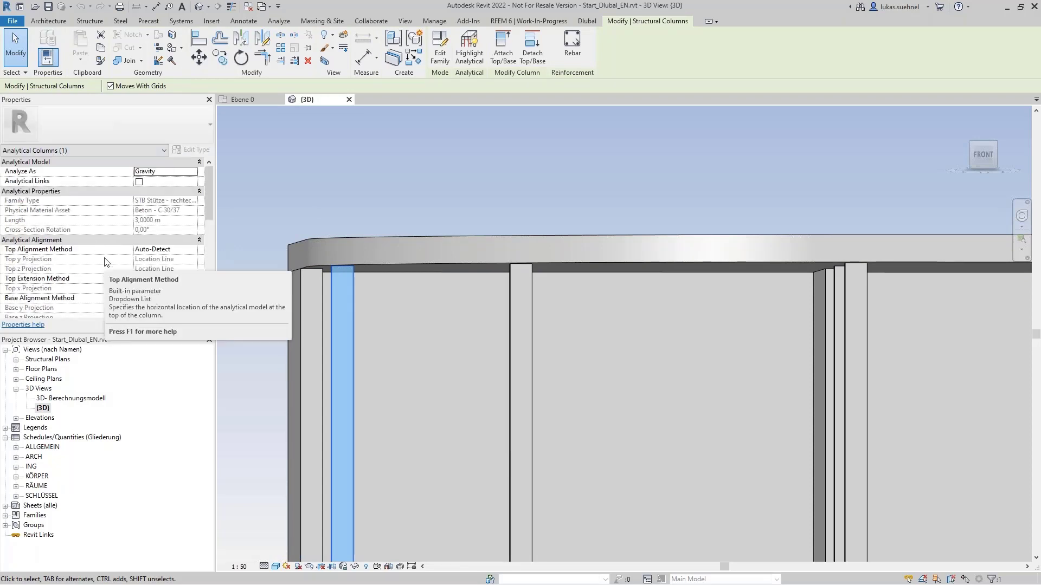
left_click_drag(209, 197, 209, 216)
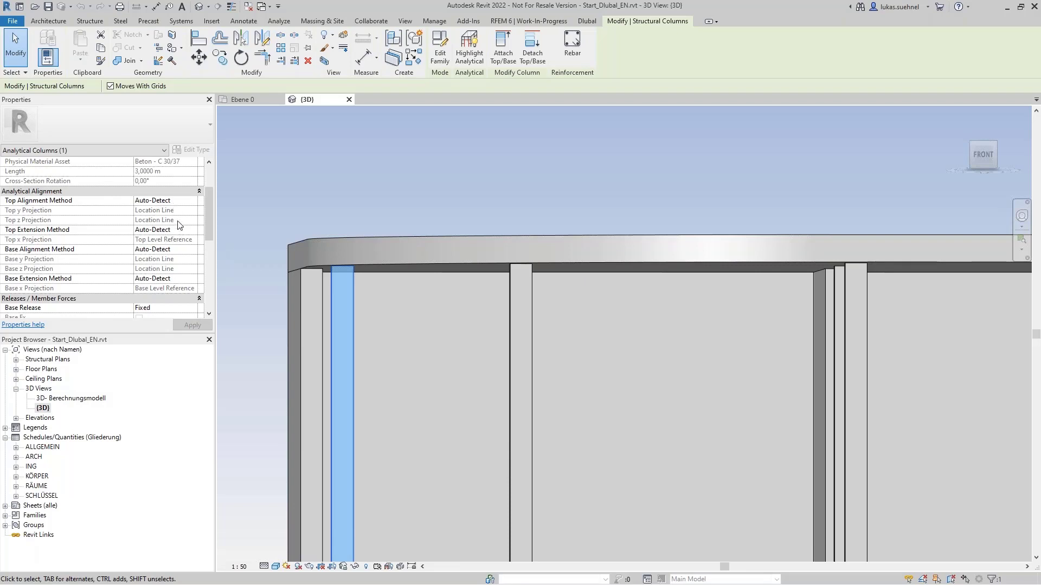
left_click(181, 201)
left_click(192, 201)
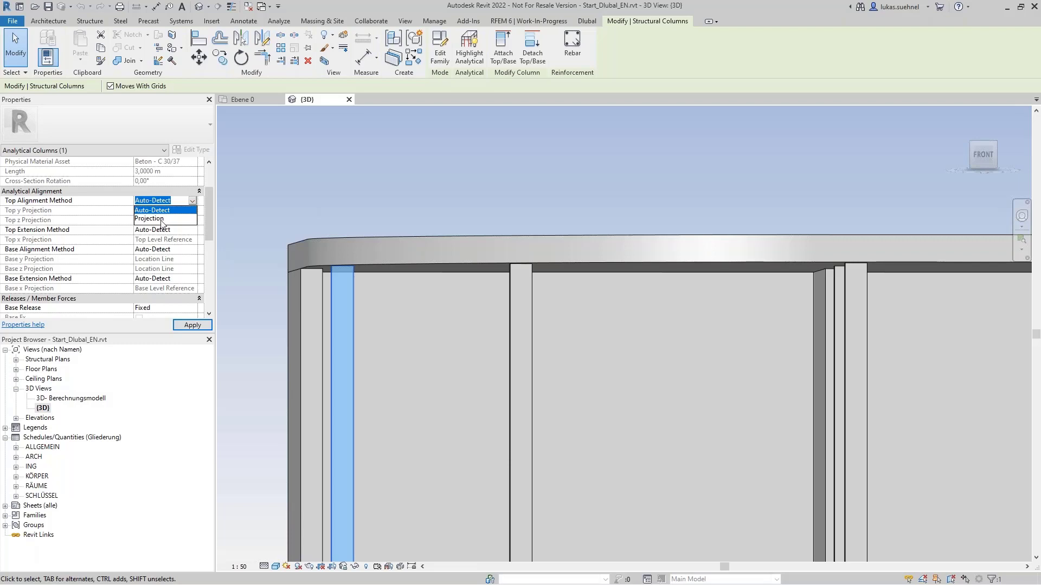
left_click(191, 201)
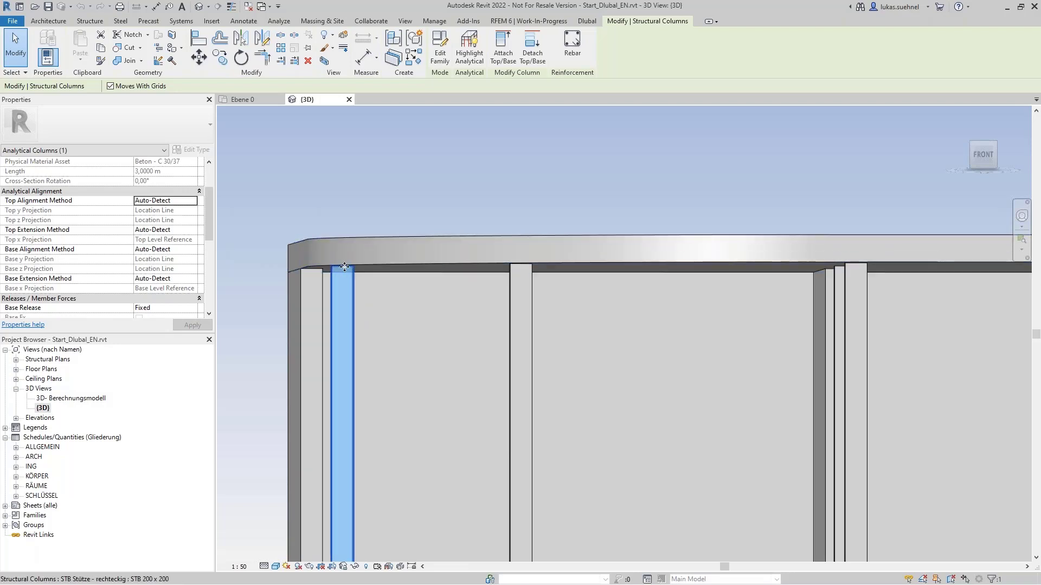
left_click(304, 172)
- Open the 3D- Berechnungsmodell view and look over the whole analytical model from the front
scroll(305, 171, "down", 6)
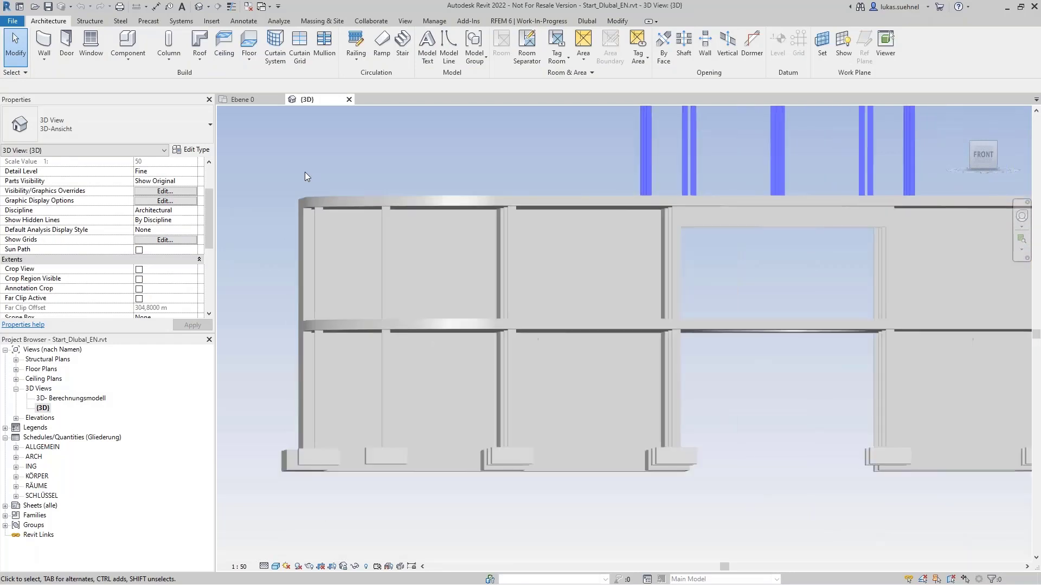
middle_click_drag(304, 172, 297, 216, "shift")
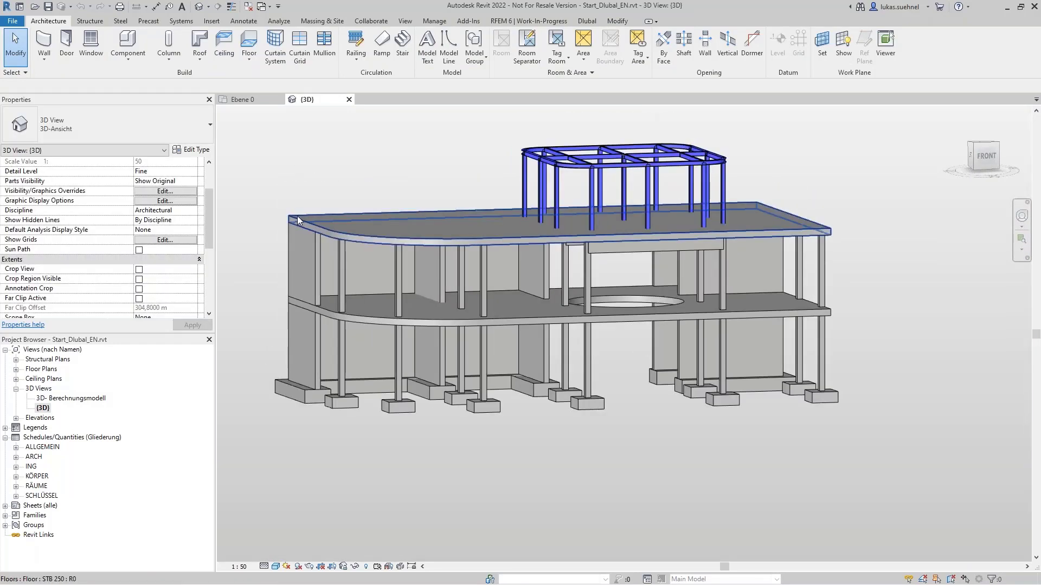
double_click(63, 399)
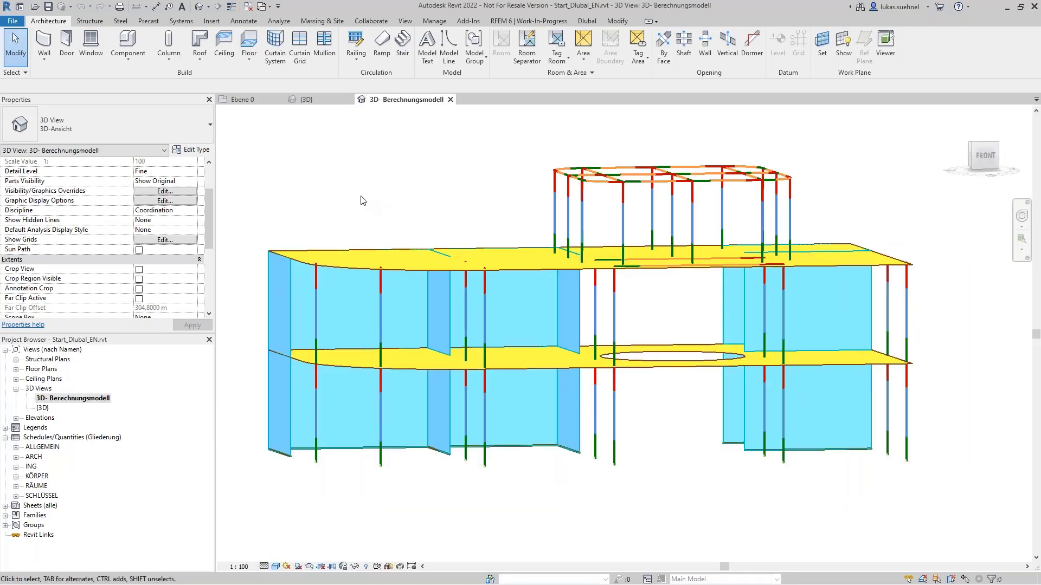
middle_click_drag(333, 189, 350, 225, "shift")
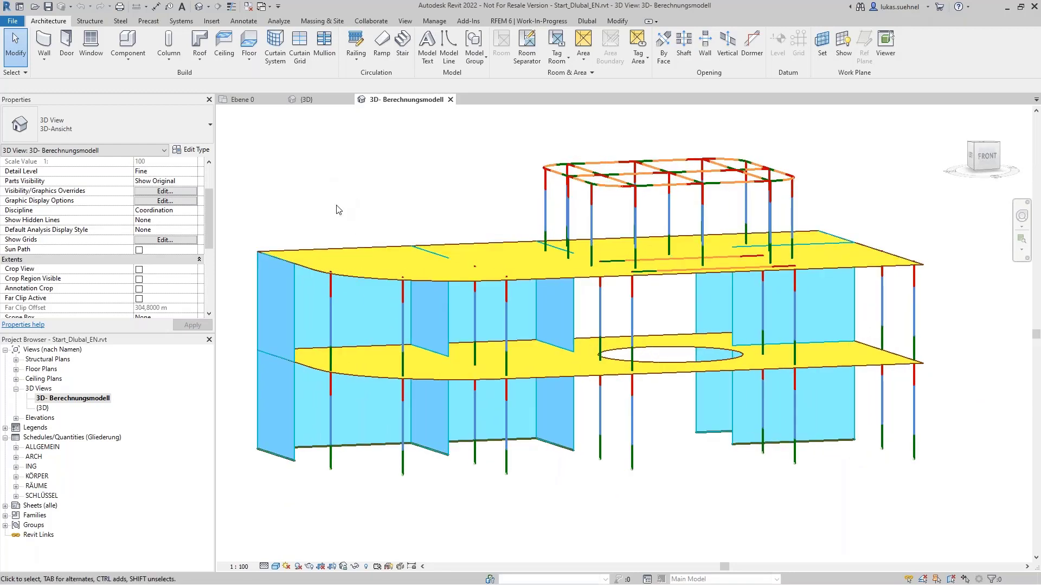
middle_click_drag(339, 207, 317, 193, "shift")
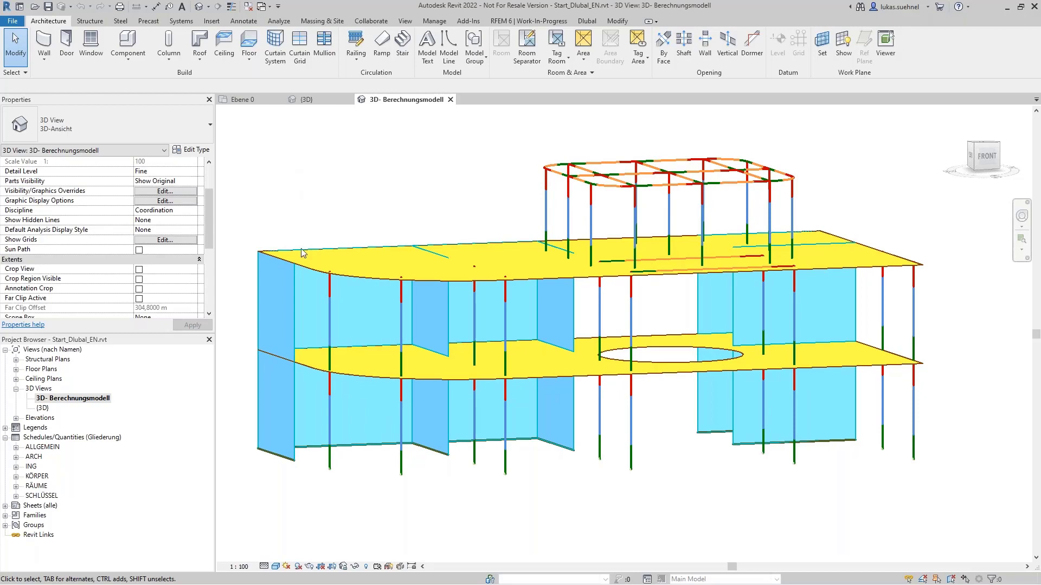
- Examine how the analytical walls and columns connect to the roof slab at the curved corner
scroll(301, 248, "up", 6)
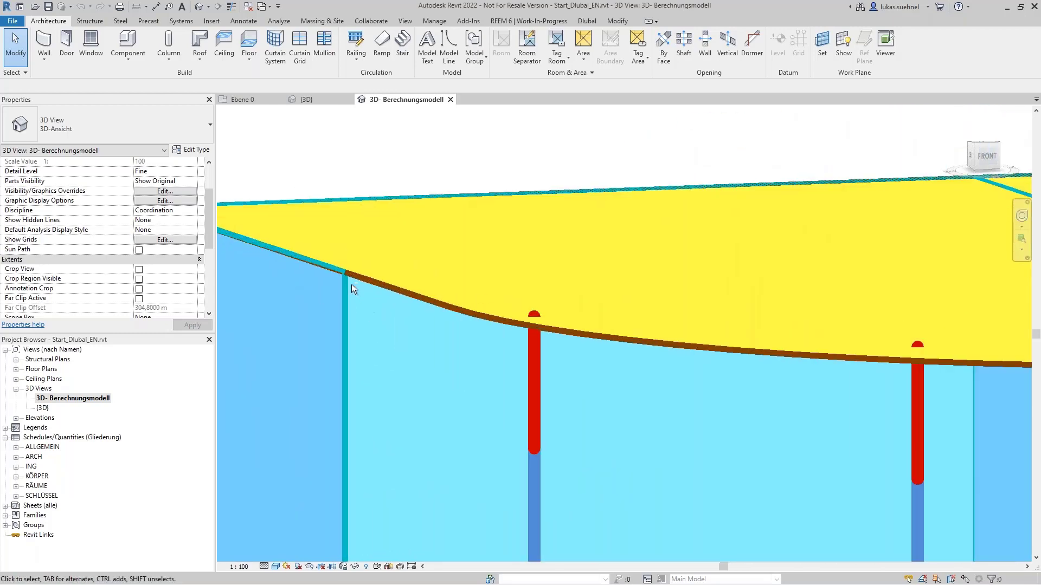
scroll(351, 284, "down", 8)
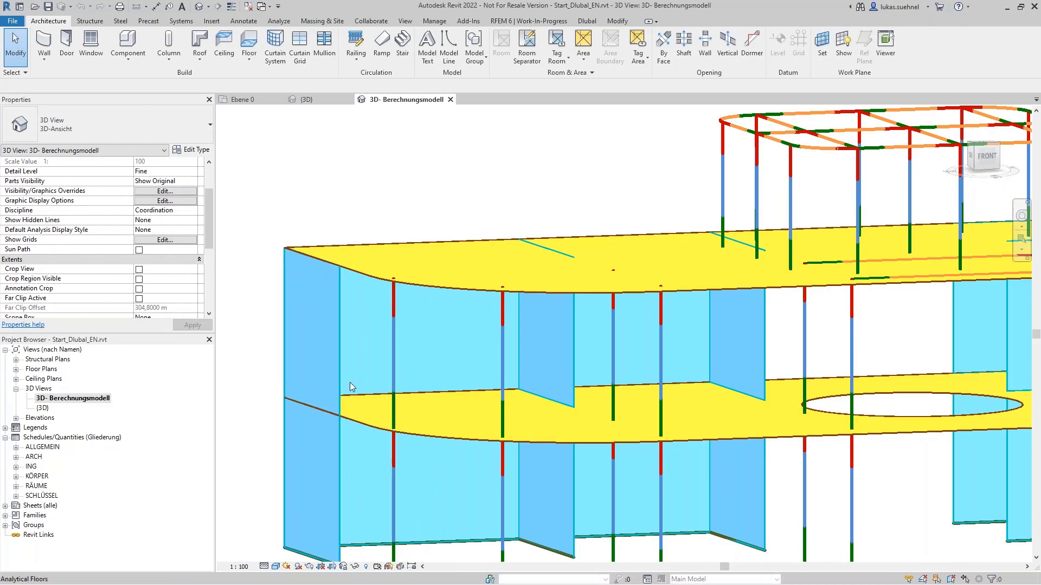
scroll(353, 287, "up", 3)
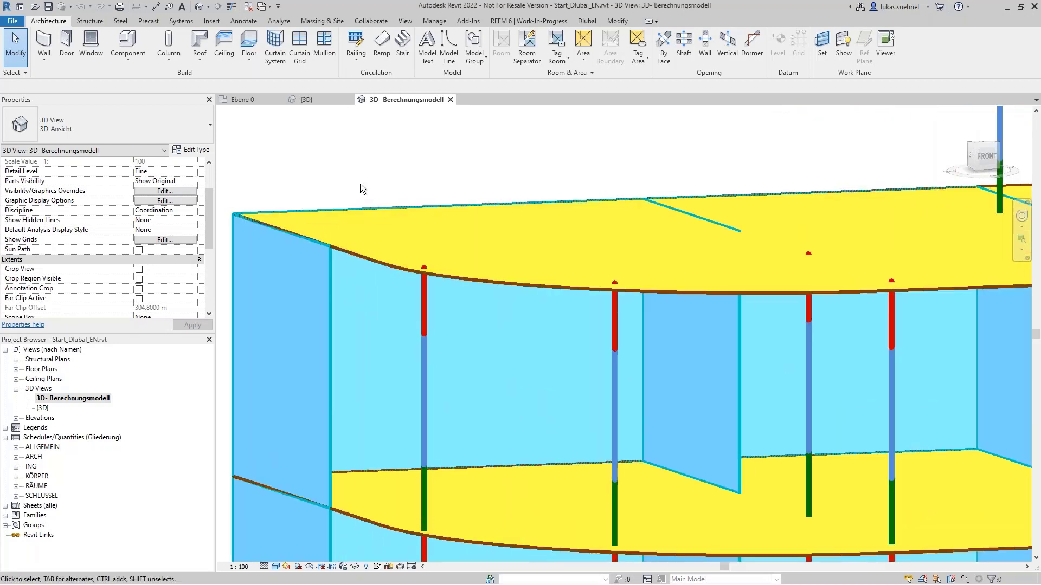
middle_click_drag(360, 183, 314, 156, "shift")
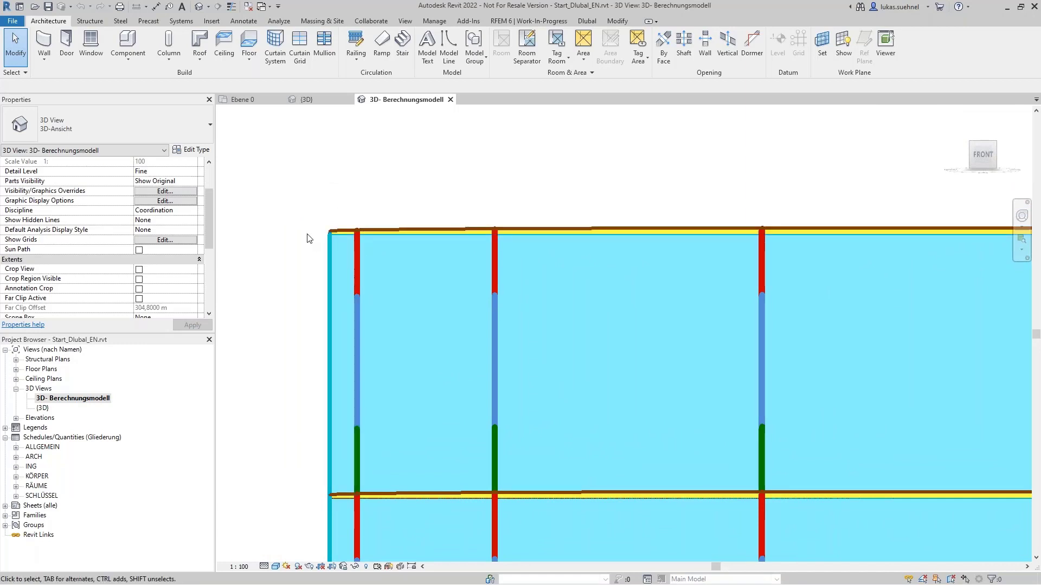
- Compare the analytical beams at the roof slab above the circular opening with the physical STB 250 x 500 beam in the {3D} view
scroll(309, 235, "down", 5)
mouse_move(578, 260)
middle_mouse_down("shift")
mouse_move(588, 287)
mouse_move(563, 260)
middle_mouse_up("shift")
scroll(583, 259, "up", 5)
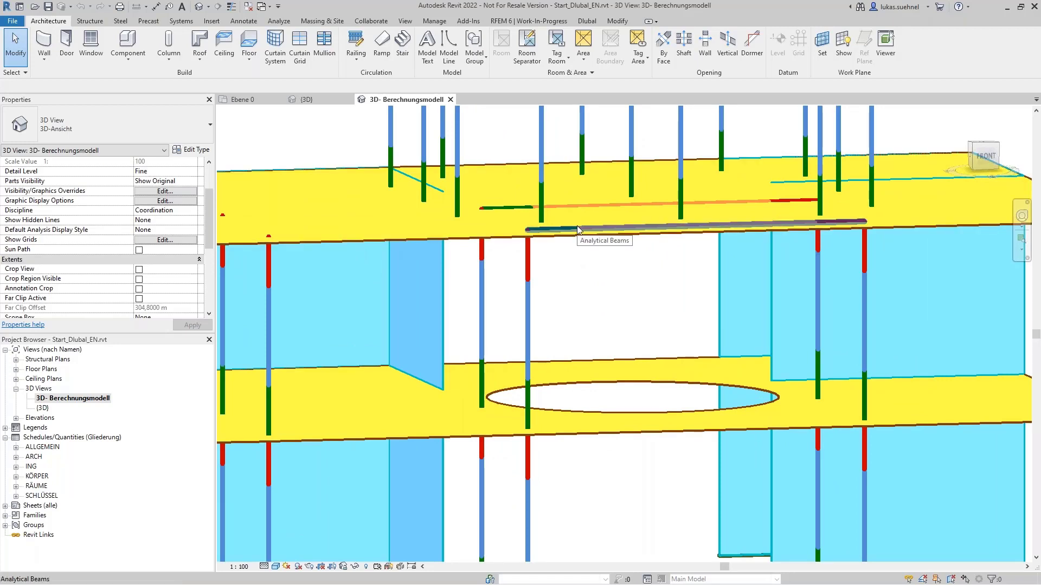
left_click(333, 103)
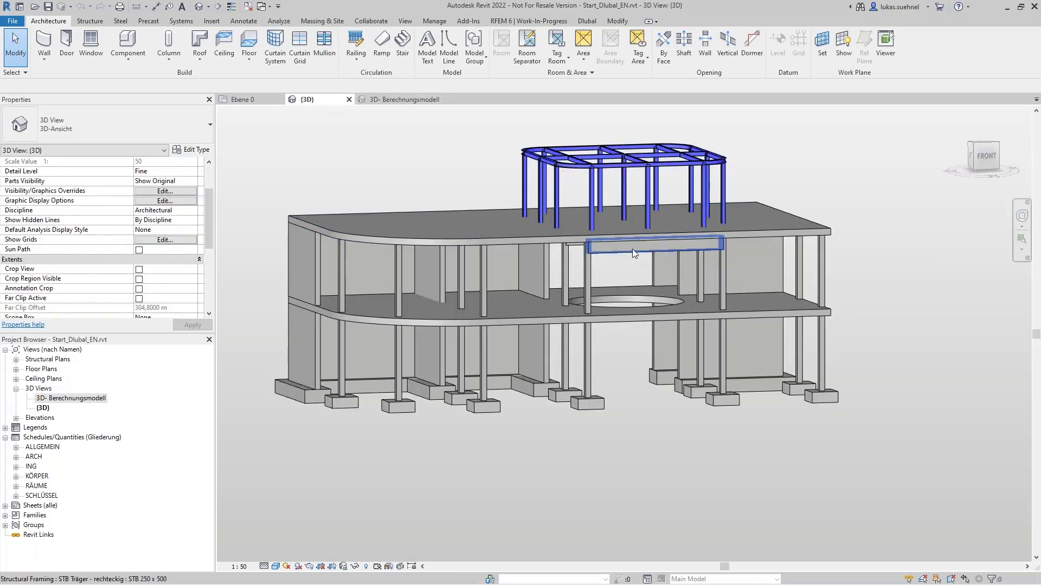
scroll(632, 249, "up", 6)
scroll(597, 292, "up", 4)
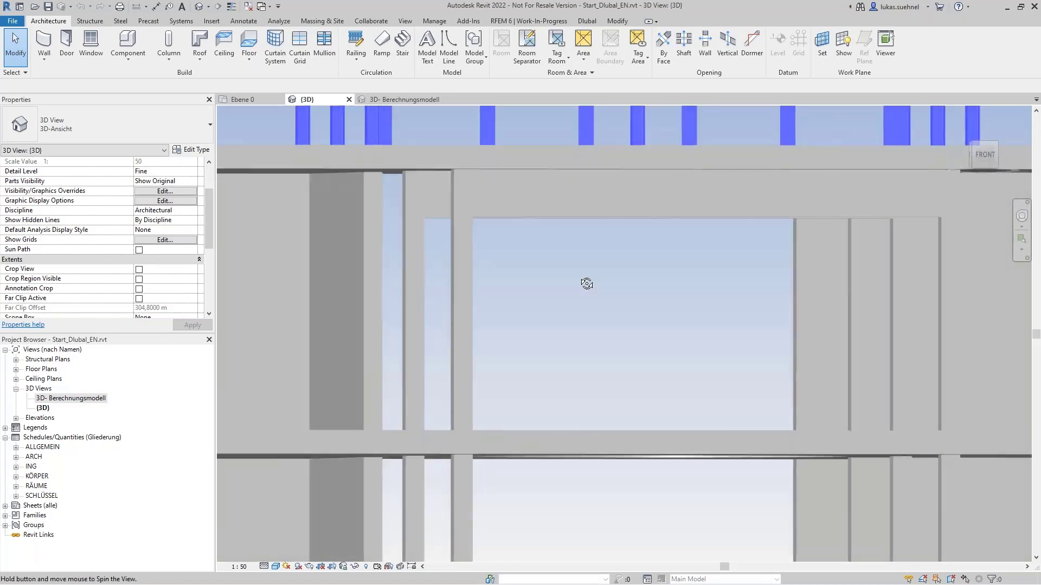
scroll(590, 285, "down", 4)
- Return to the 3D- Berechnungsmodell view and show the entire analytical model from an oblique angle above
left_click(408, 100)
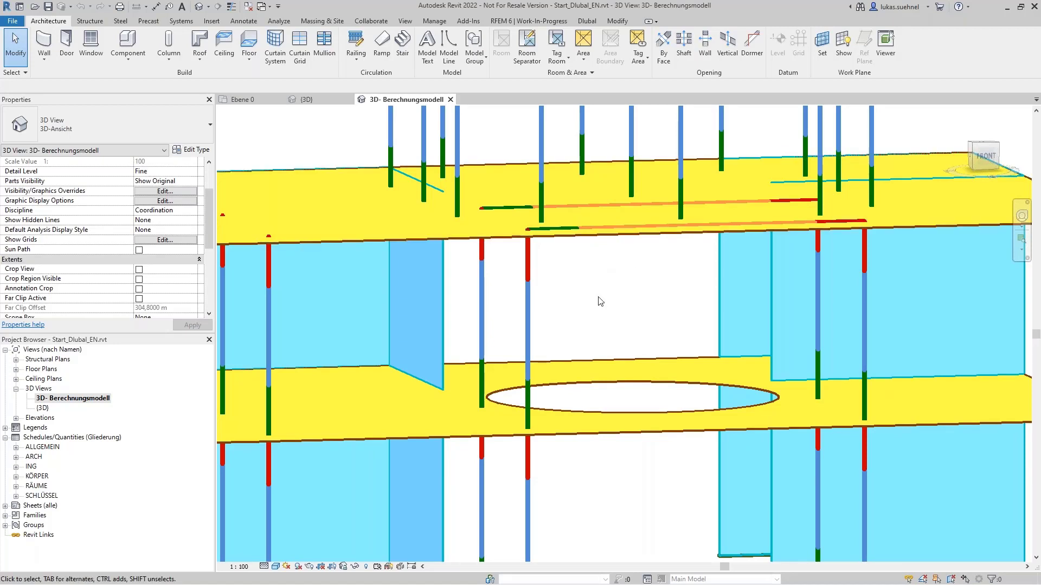
scroll(611, 306, "down", 5)
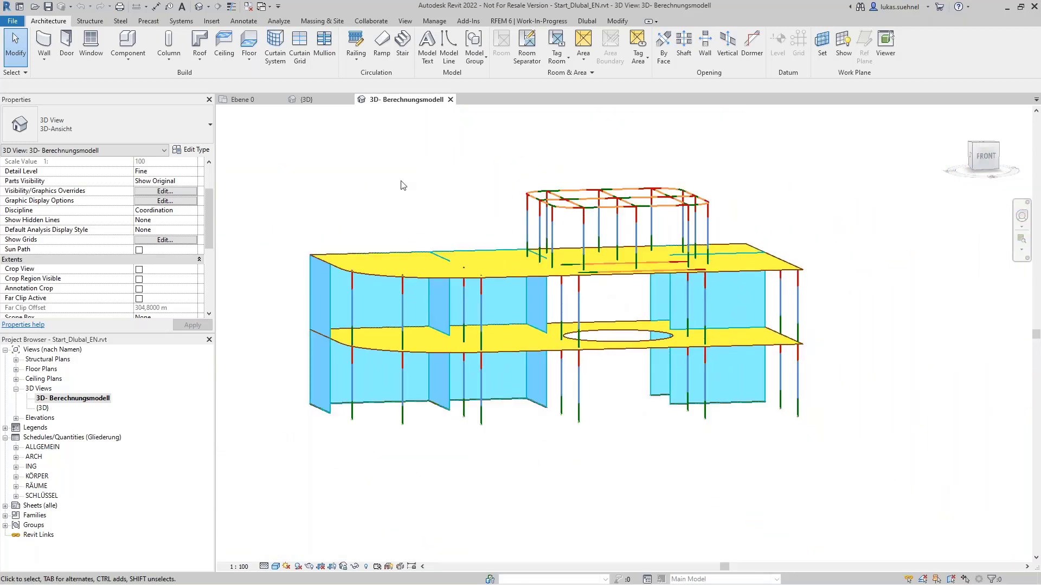
middle_click_drag(352, 198, 408, 234, "shift")
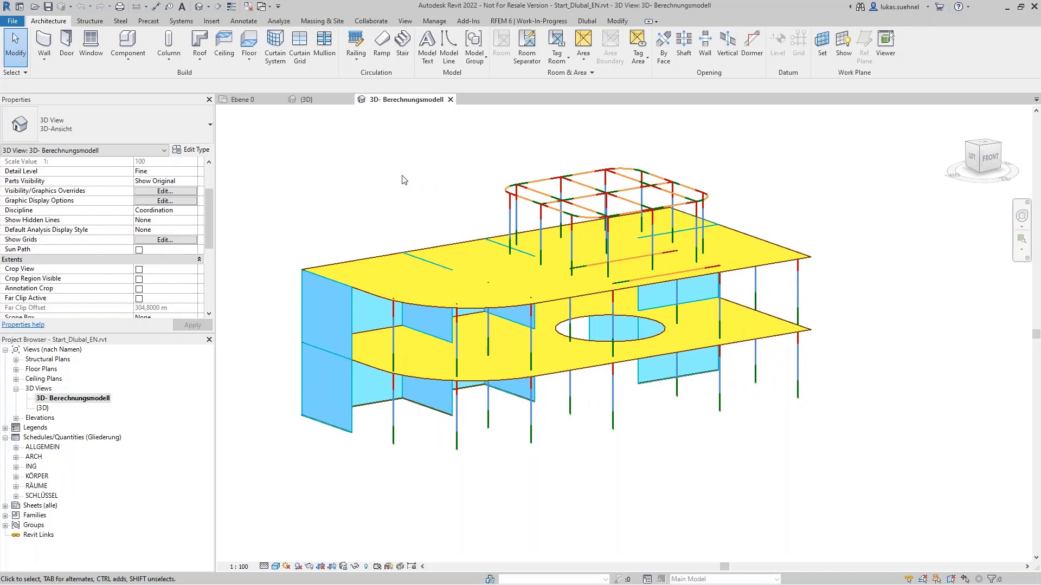
- Return to the {3D} view and examine the type properties of the upper-floor STB 200 x 200 column at the curved corner
left_click(496, 22)
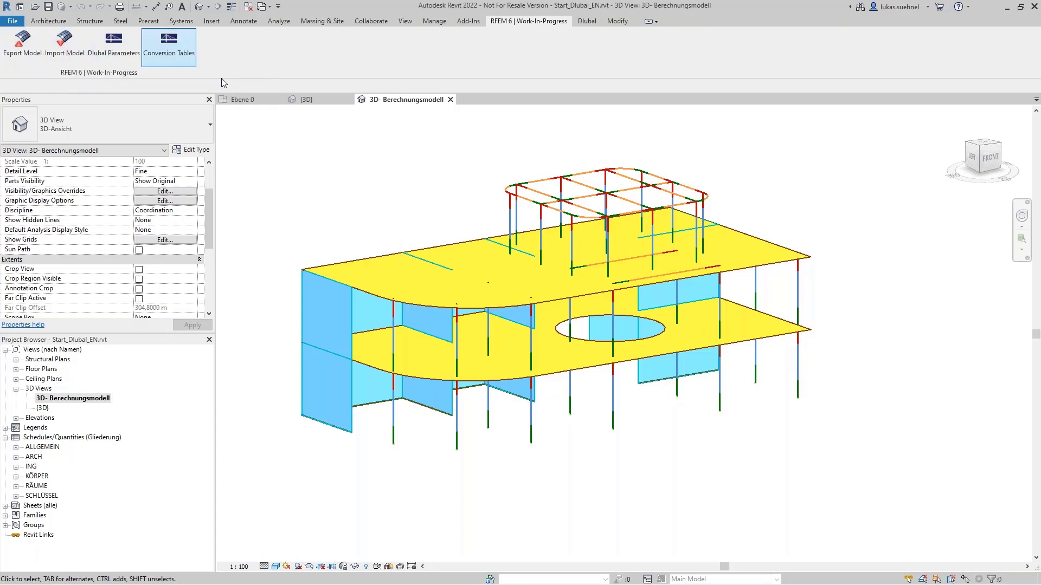
scroll(348, 215, "up", 1)
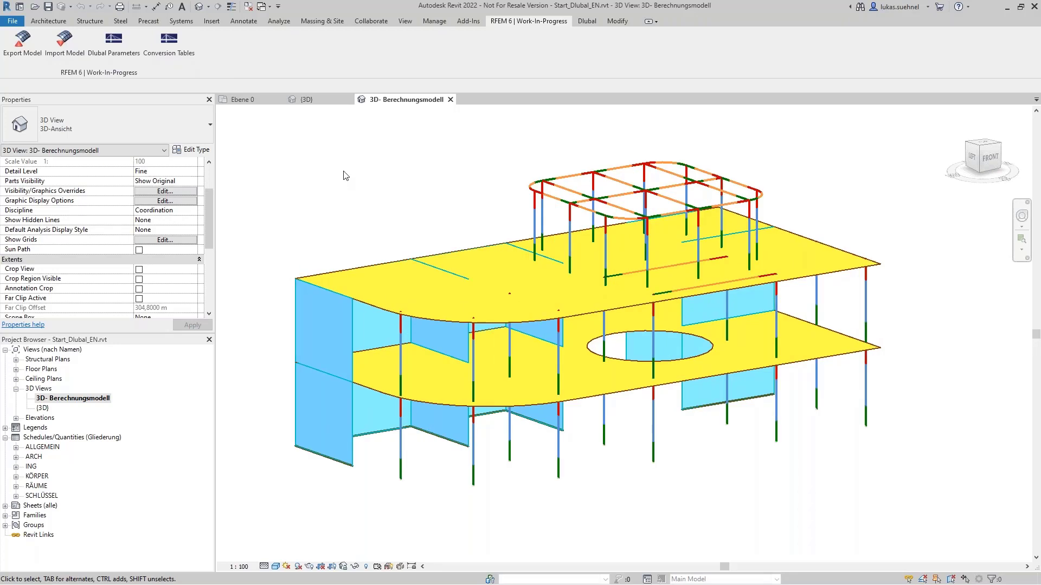
left_click(321, 99)
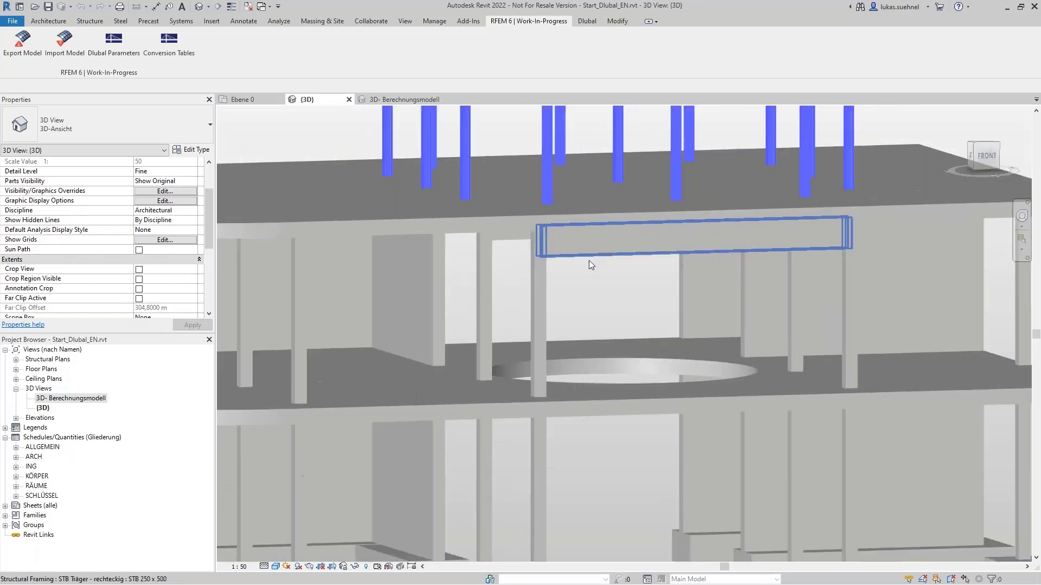
scroll(588, 260, "down", 3)
scroll(325, 296, "down", 2)
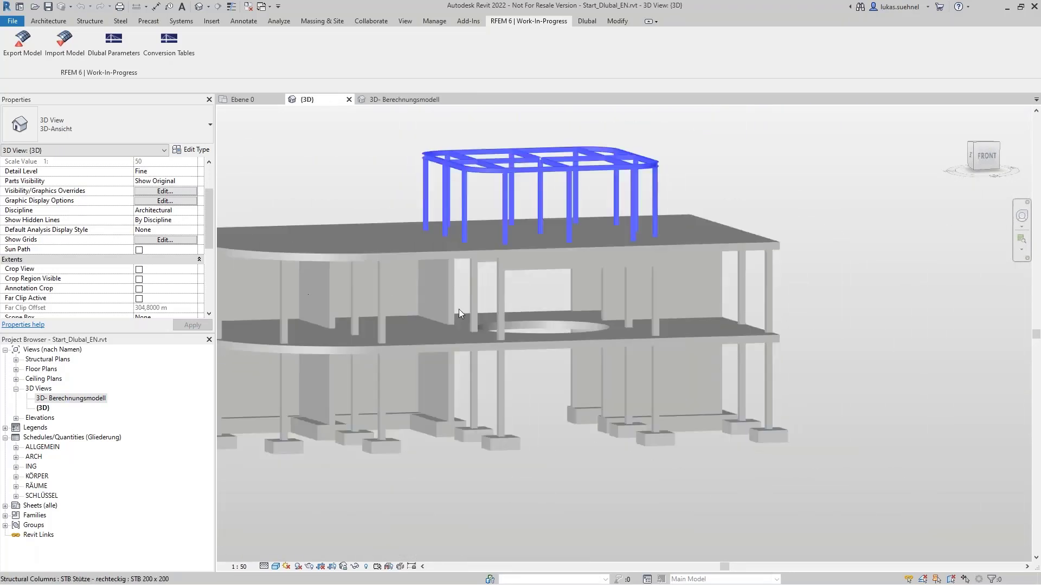
left_click(276, 285)
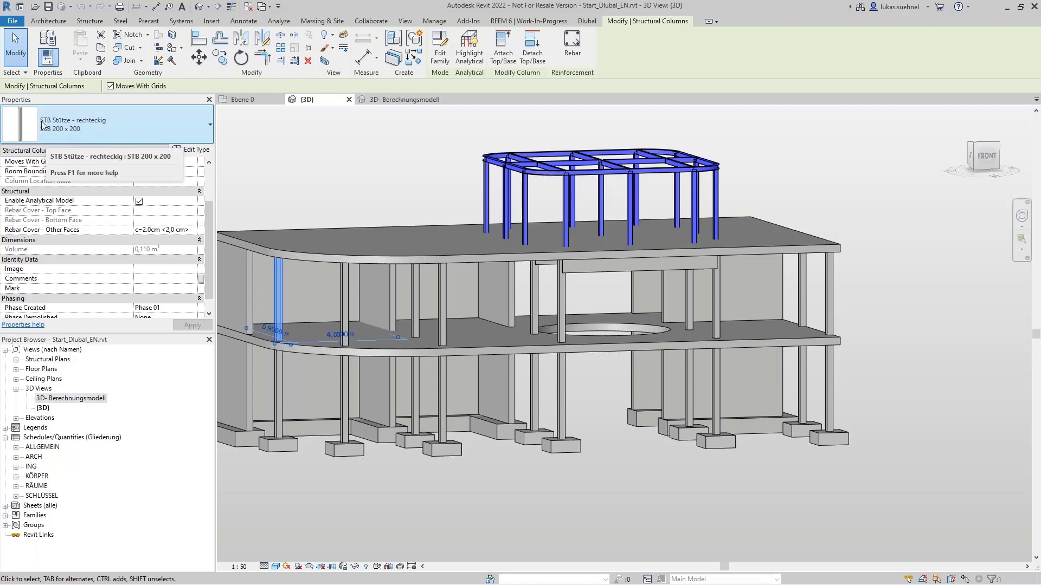
left_click(195, 150)
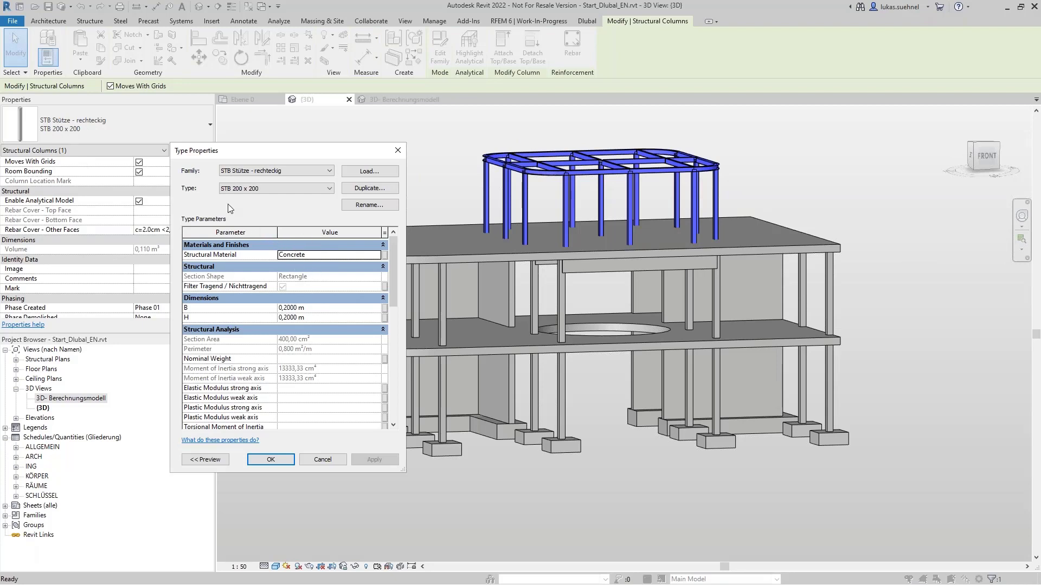
left_click(322, 459)
left_click(388, 137)
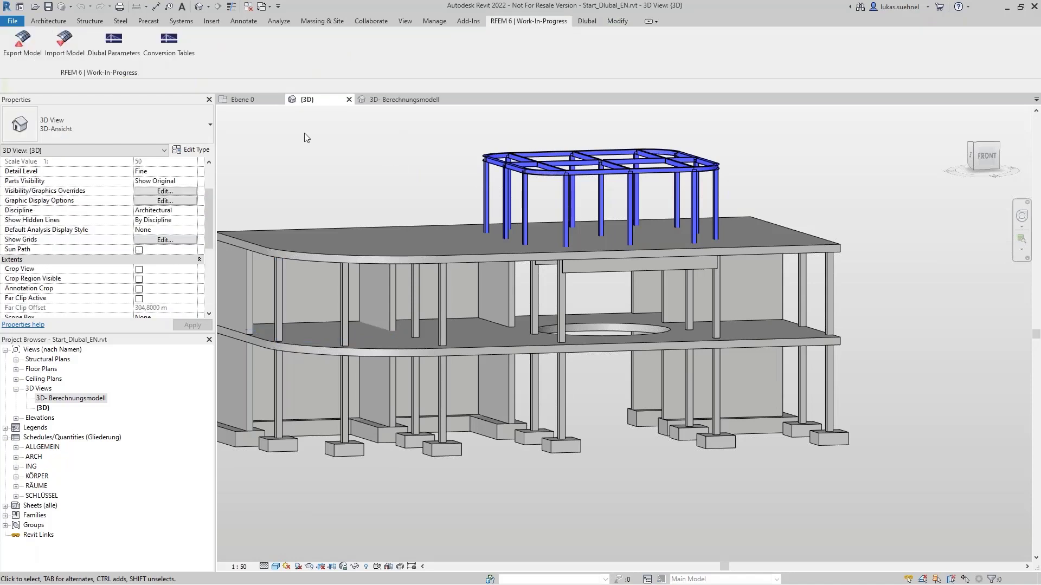
- Open the RFEM 6 conversion tables and look over the material and section entries for export and import
left_click(169, 58)
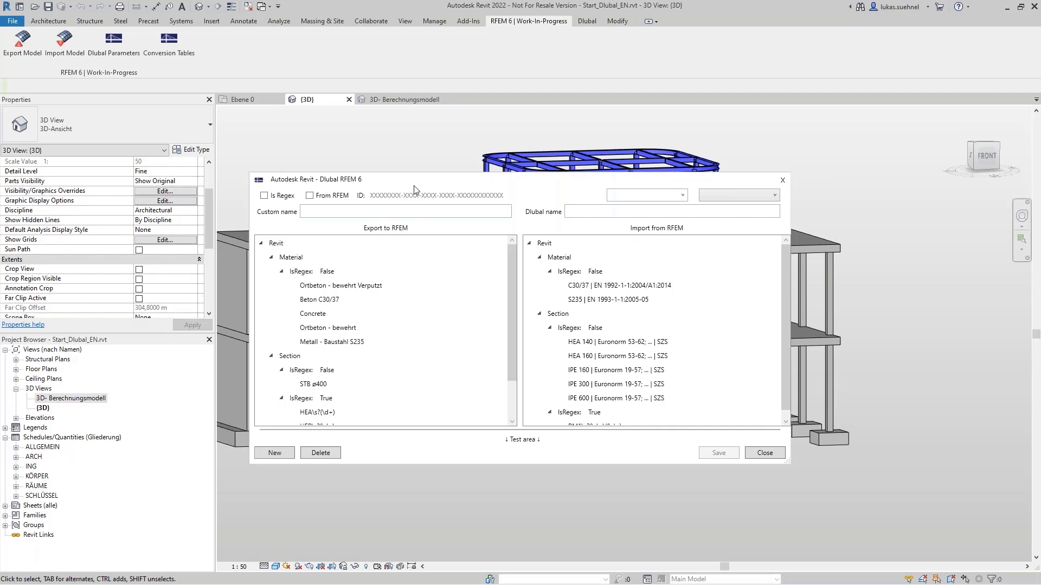
left_click_drag(425, 187, 483, 354)
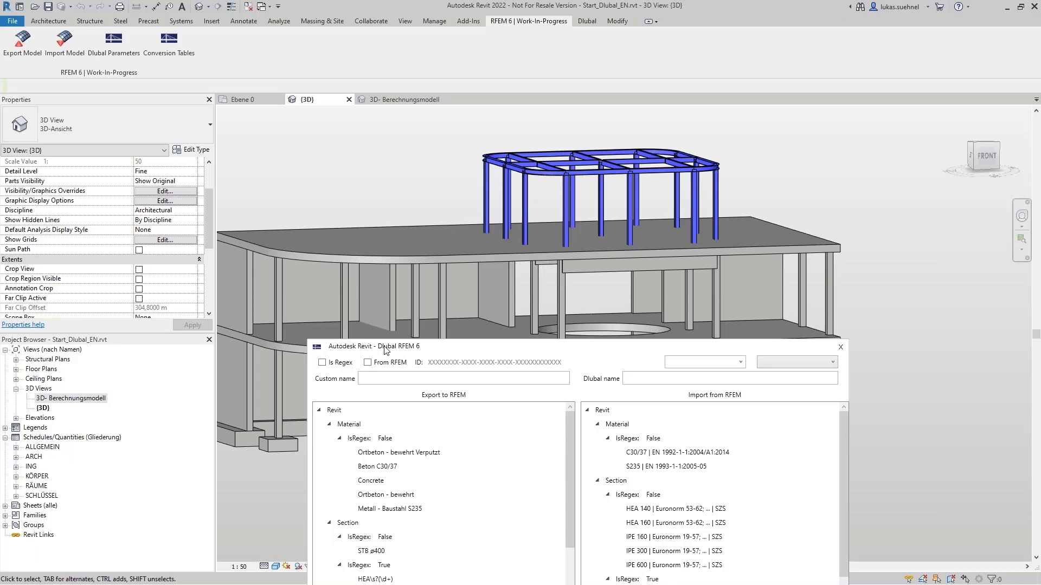
left_click_drag(385, 350, 370, 254)
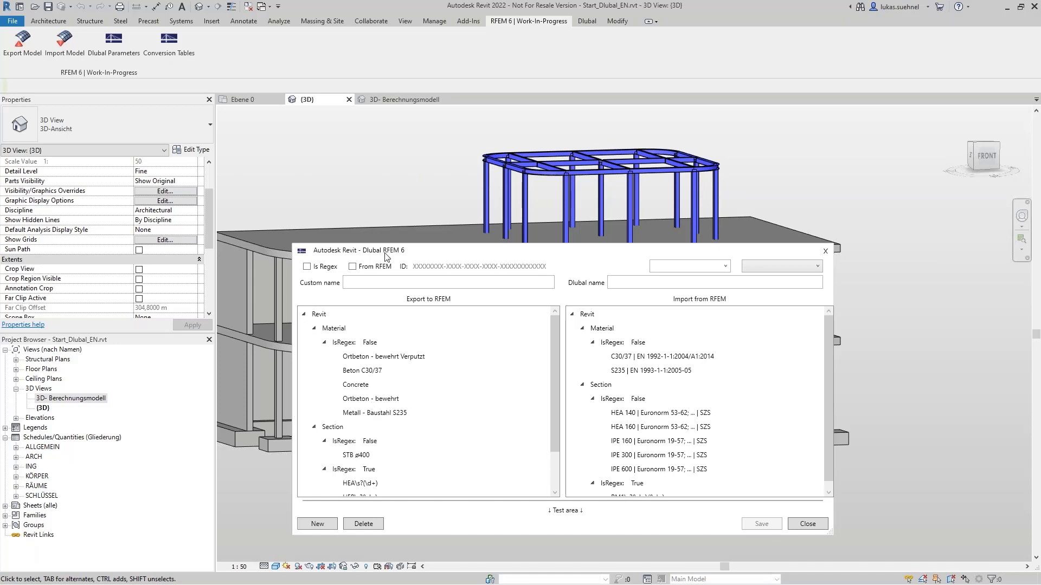
left_click_drag(384, 251, 367, 210)
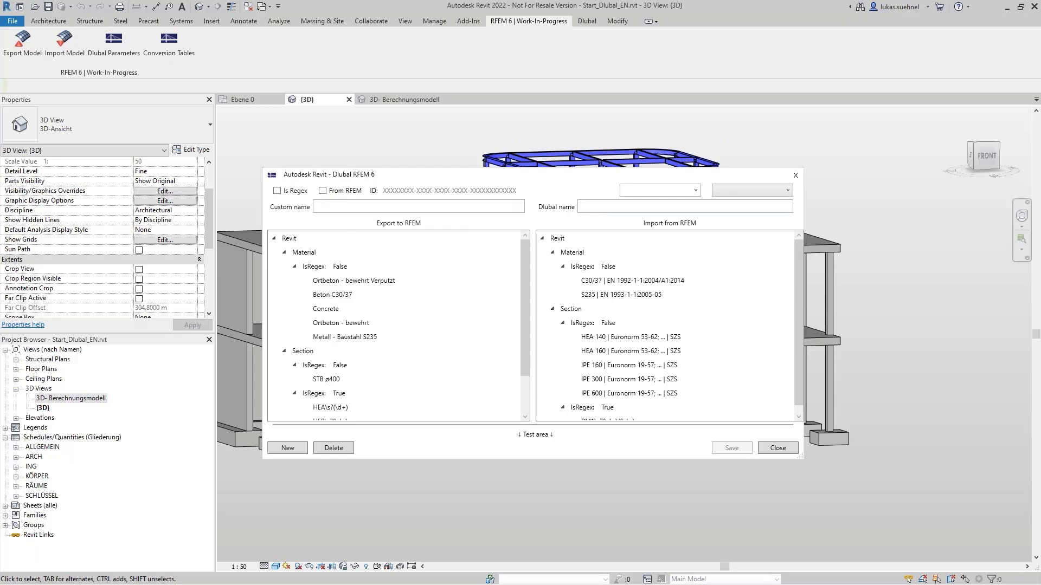
- Add a Revit material conversion with custom name "Revit Material Name" and Dlubal name "Dlubal Material Name", and save it
left_click(696, 190)
left_click(652, 209)
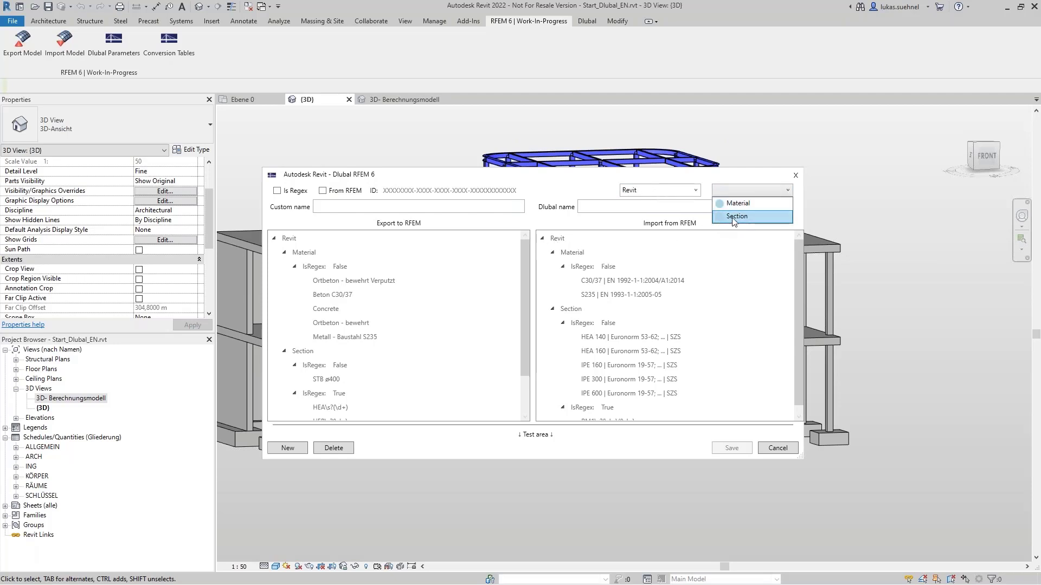
left_click(742, 204)
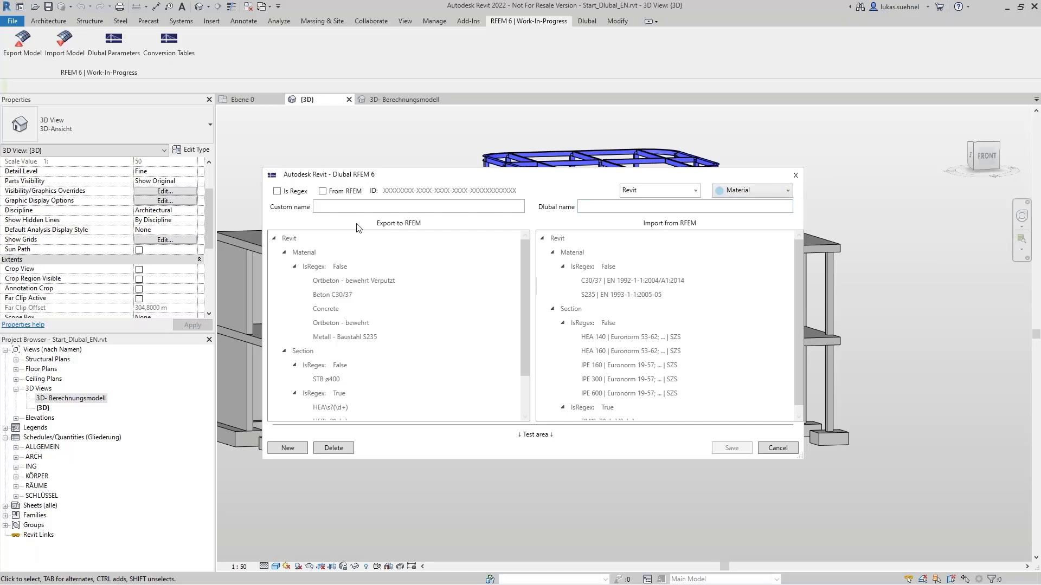
left_click(380, 206)
type("Revit Material Name")
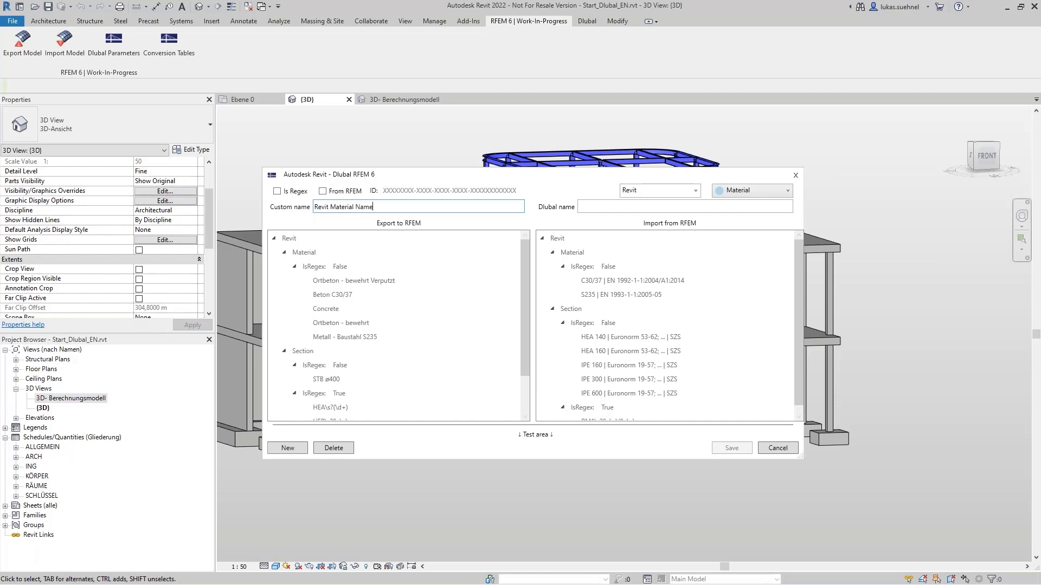
left_click(595, 206)
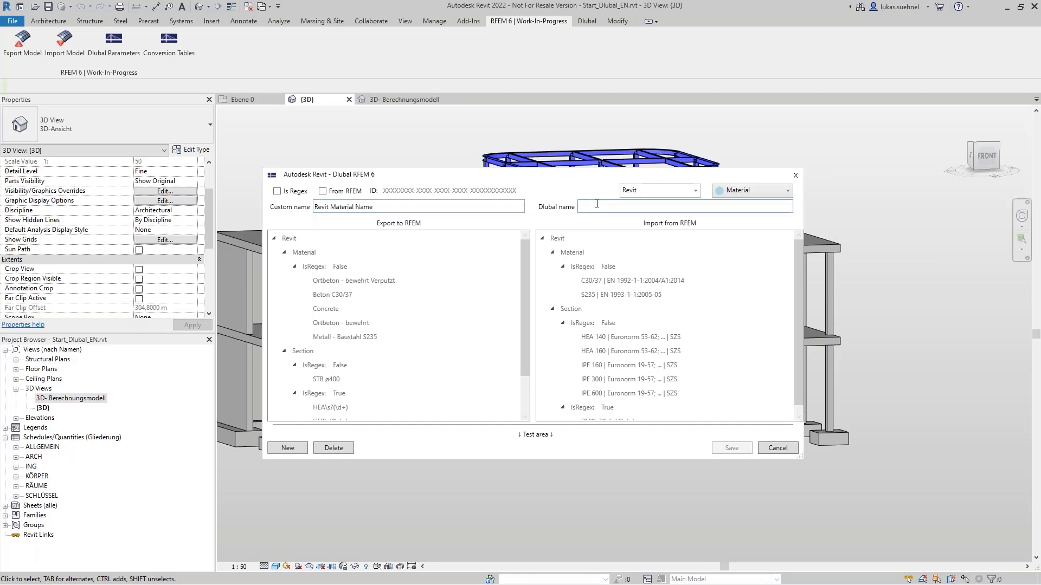
type("Dlubal Material Name")
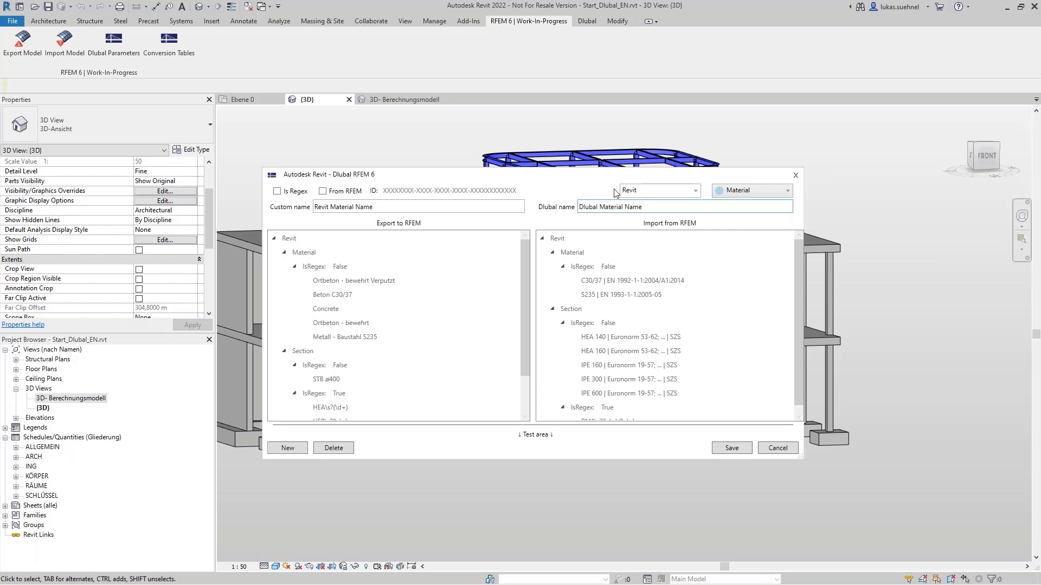
left_click(732, 449)
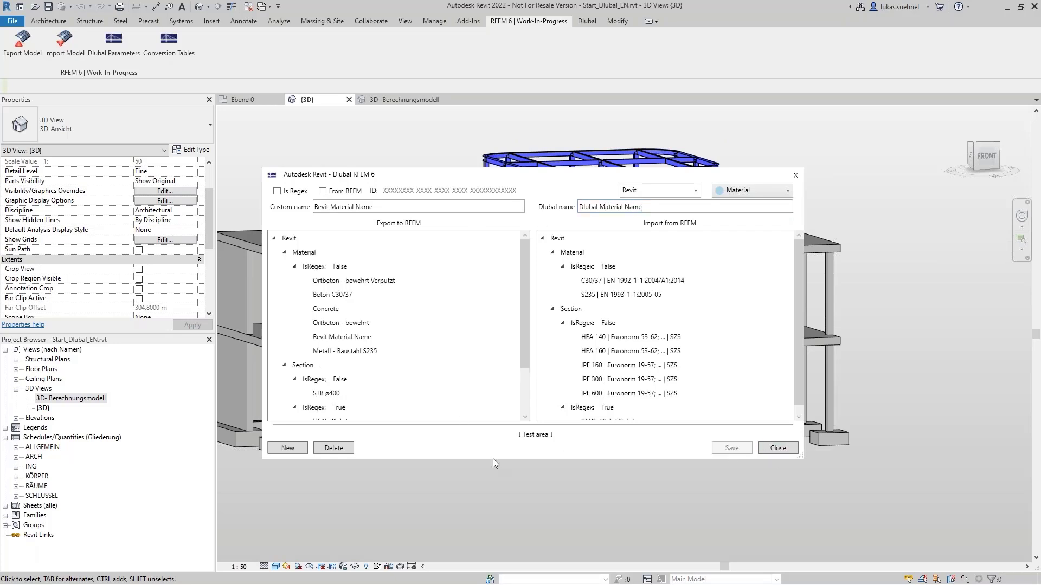
- Delete the "Revit Material Name" entry from the export conversion table
left_click(342, 337)
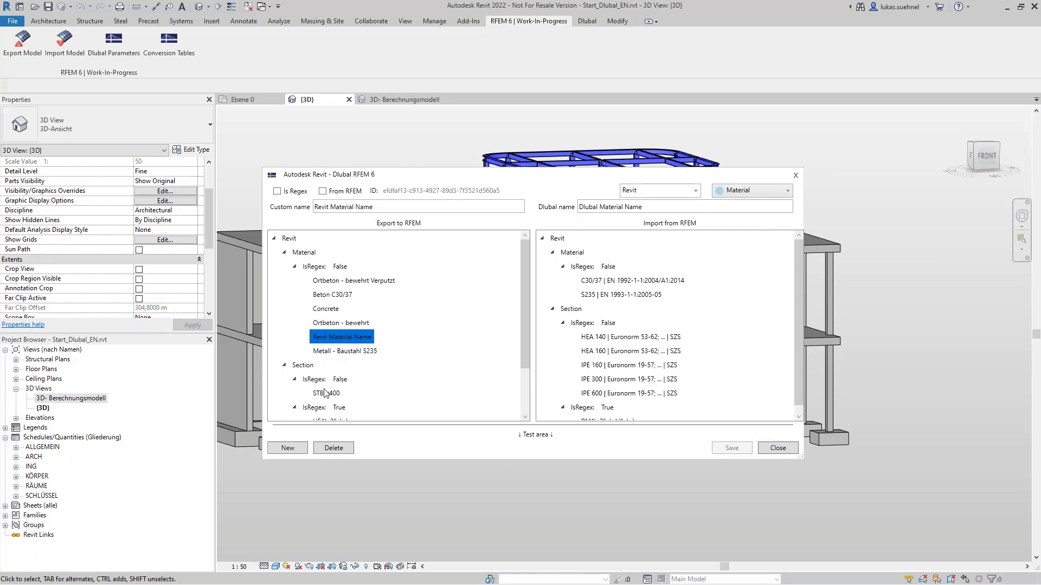
left_click(345, 449)
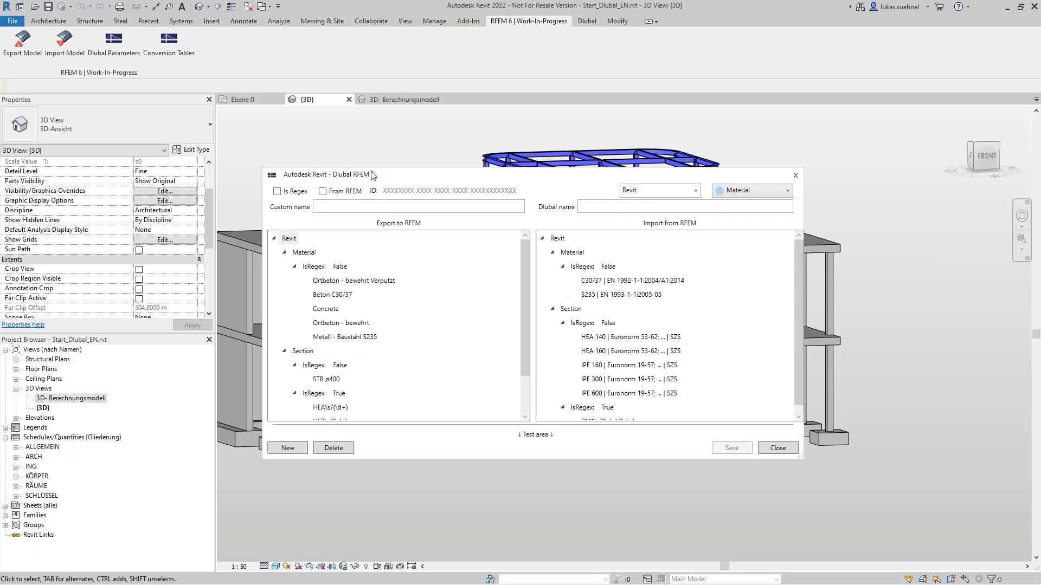
left_click_drag(395, 175, 450, 152)
- Examine which Dlubal materials the Concrete and Metall - Baustahl S235 export entries are mapped to
left_click(382, 284)
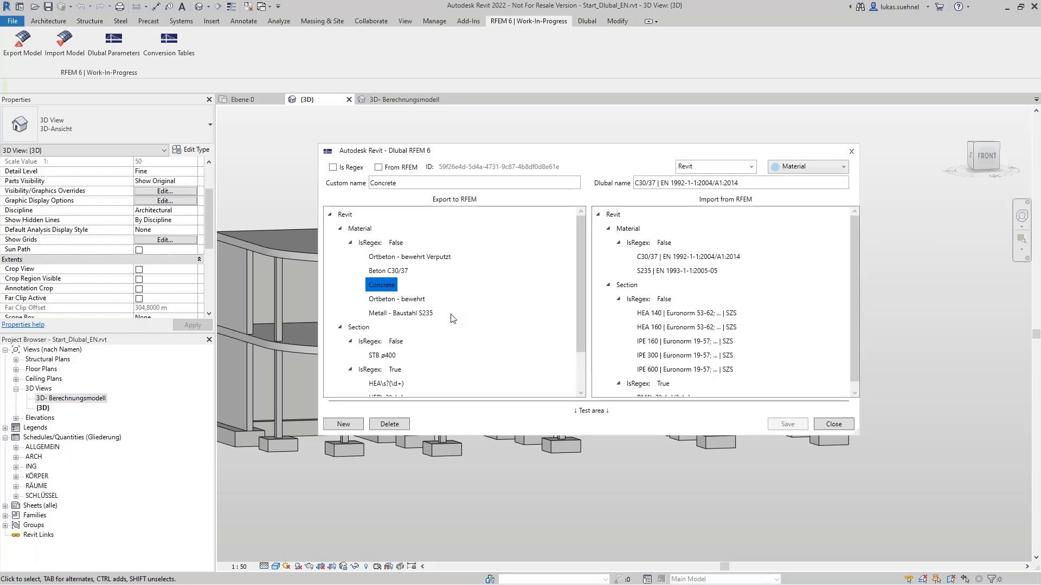
left_click_drag(468, 152, 441, 238)
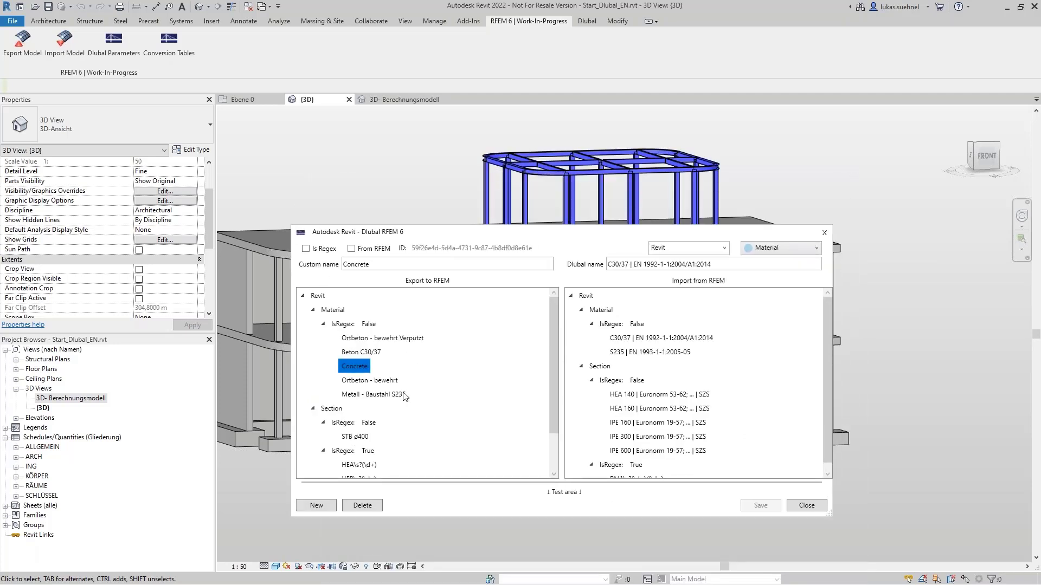
left_click(375, 395)
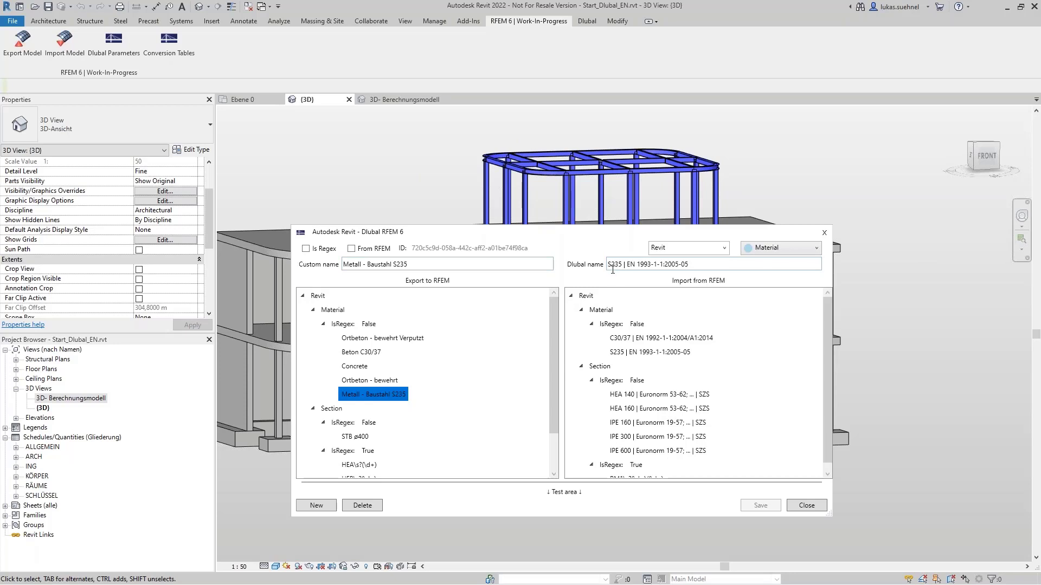
left_click_drag(705, 263, 612, 264)
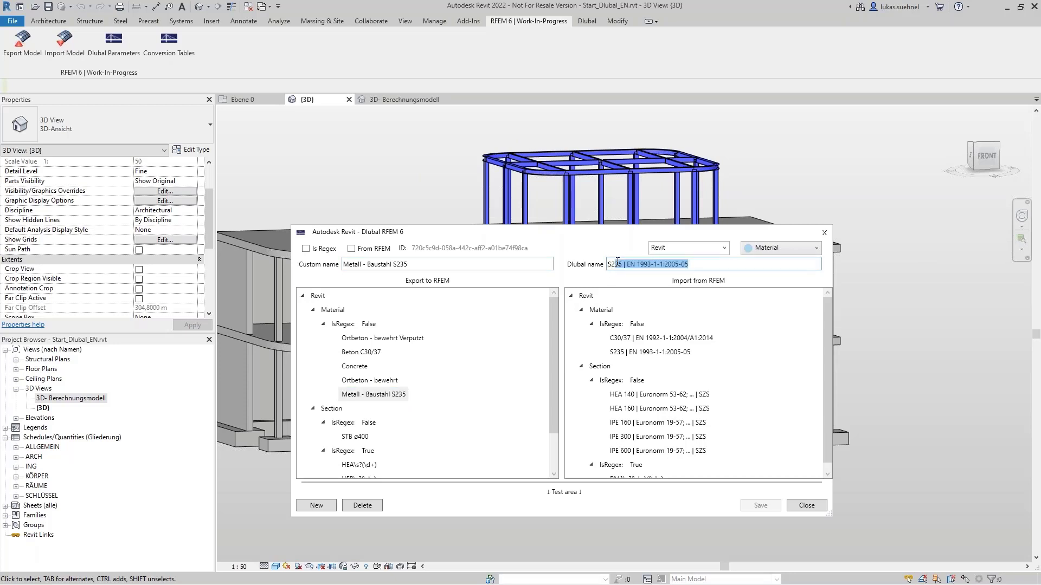
left_click_drag(572, 236, 566, 140)
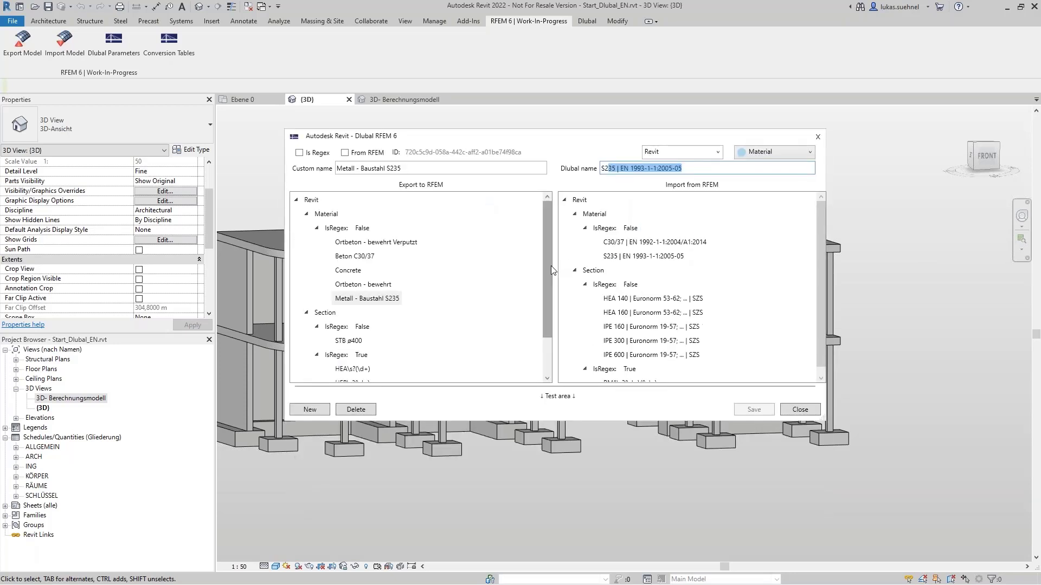
- Examine the regular-expression section conversion for HEA profiles in the export table and close the conversion tables
left_click_drag(550, 266, 541, 321)
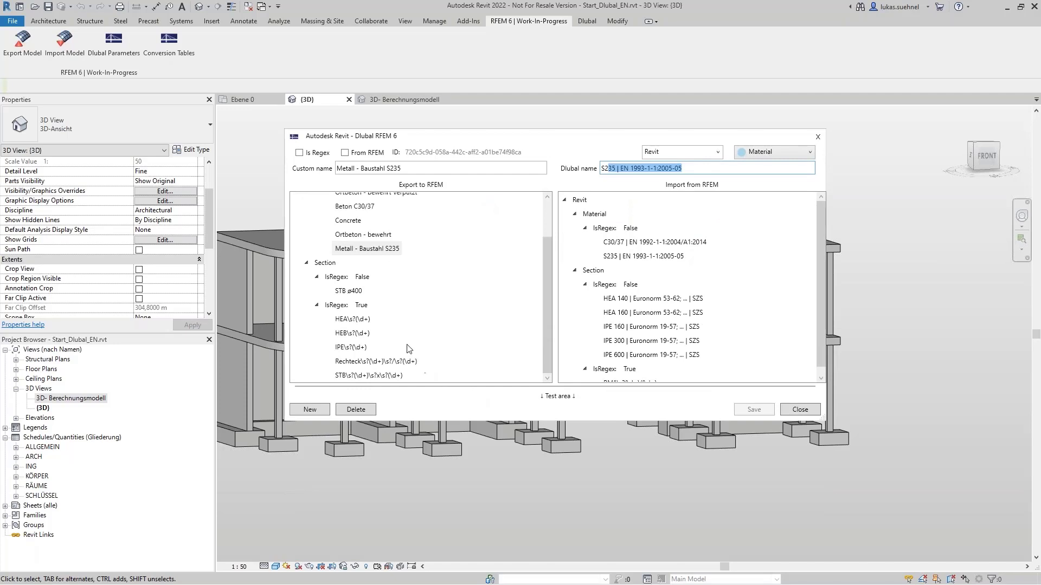
left_click(352, 320)
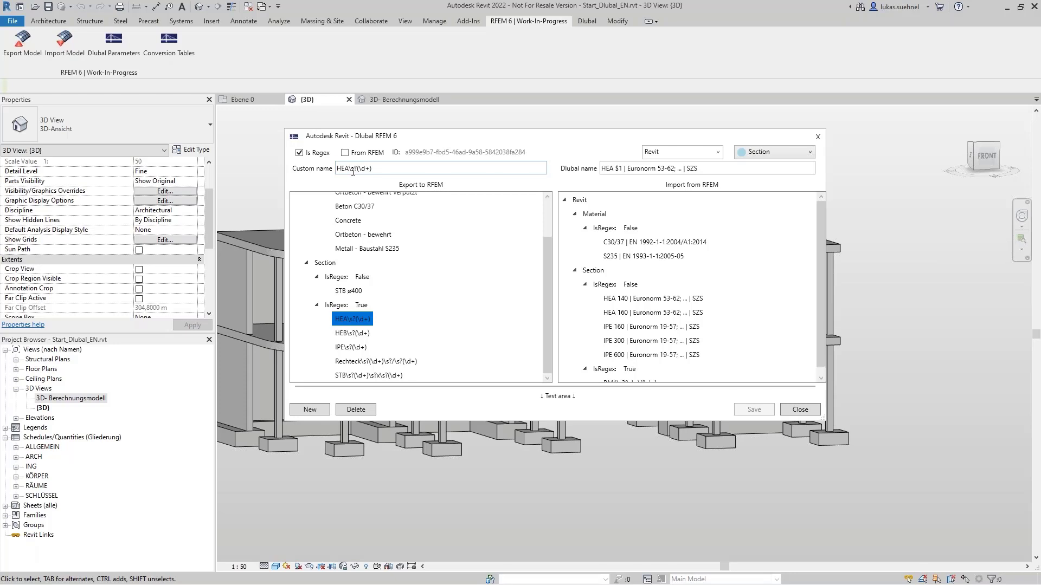
left_click_drag(349, 168, 374, 168)
left_click(389, 168)
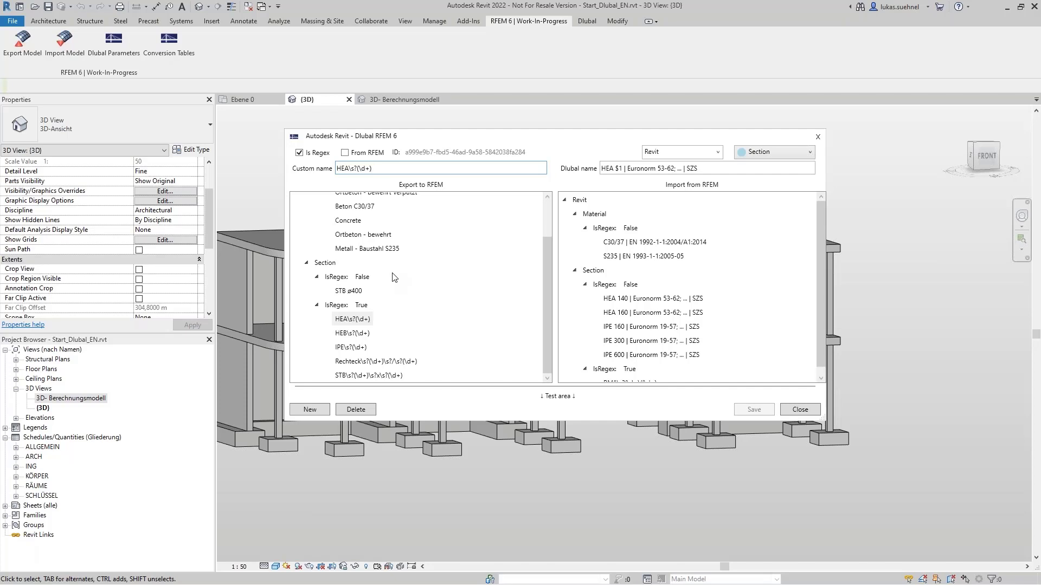
left_click(800, 409)
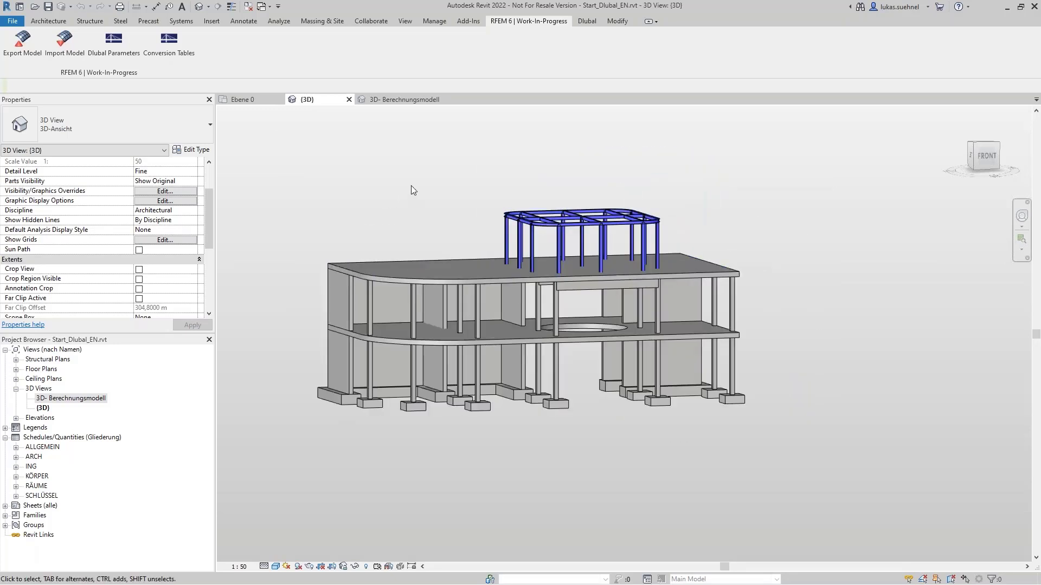
- Open the export to RFEM 6 with a new structure as the target and choose to apply member eccentricities
left_click(28, 50)
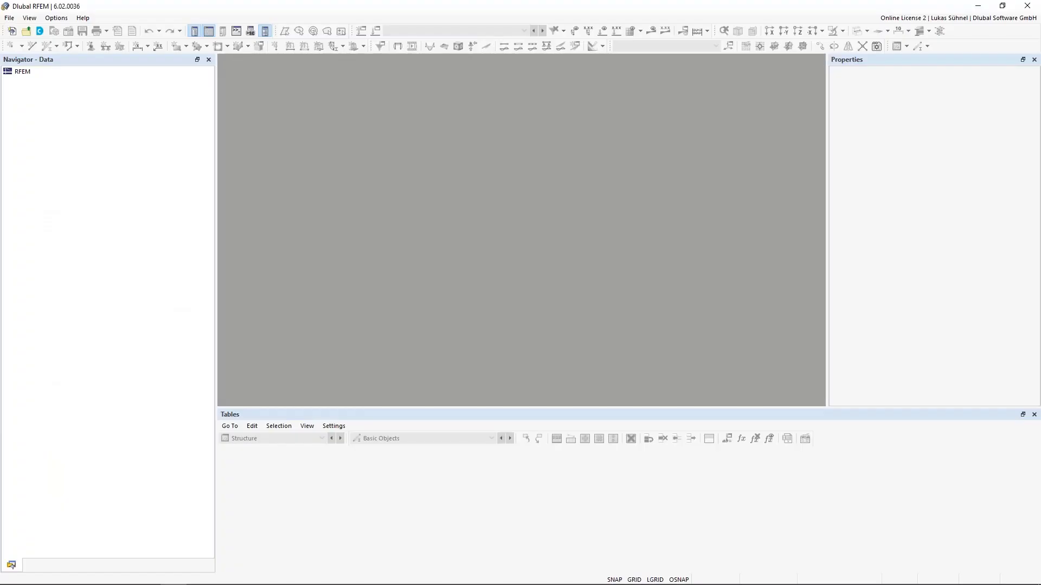
left_click(978, 7)
left_click(306, 243)
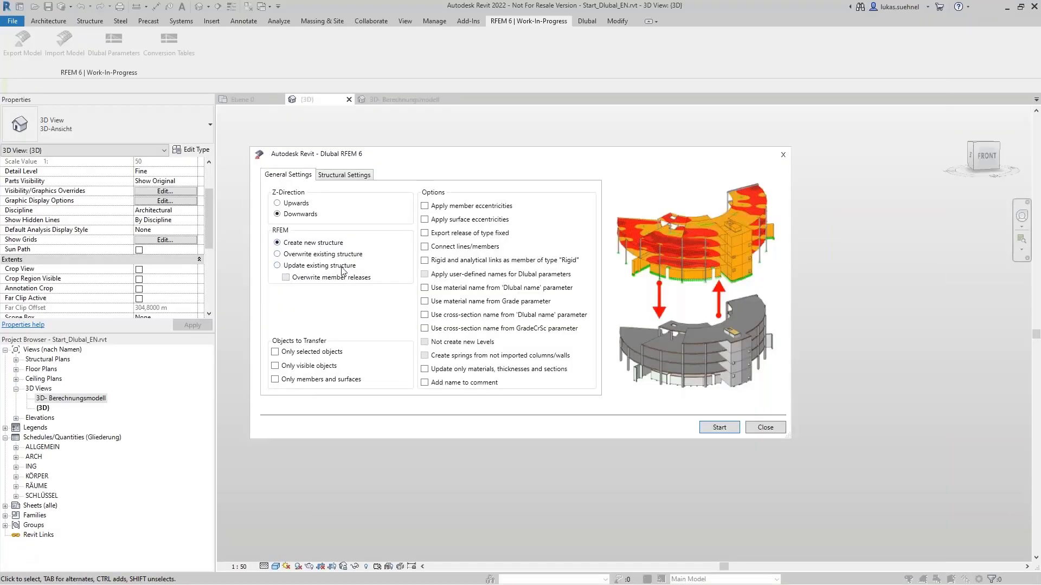
left_click(425, 206)
- Convert isolated foundations to Nodal support YYY NNY, also convert the wall foundations, and run the export to RFEM
left_click(351, 175)
left_click(316, 219)
left_click(317, 233)
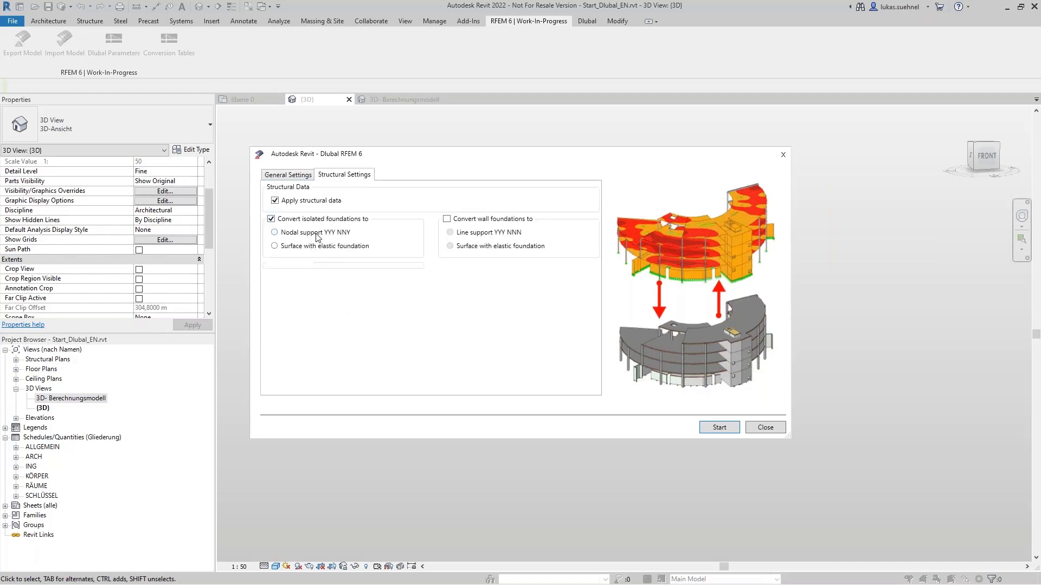
left_click(480, 219)
left_click(731, 431)
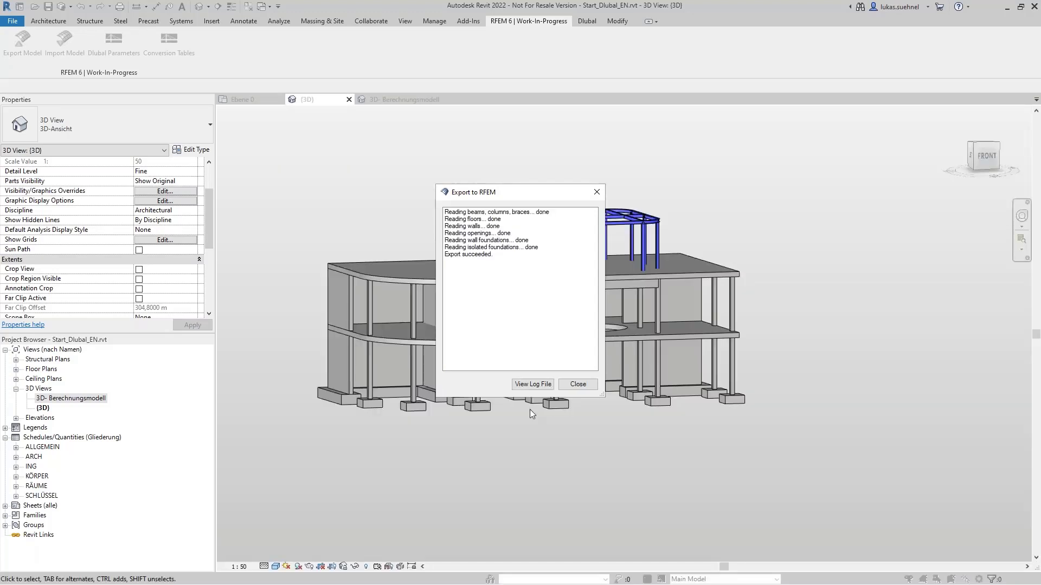
left_click(578, 385)
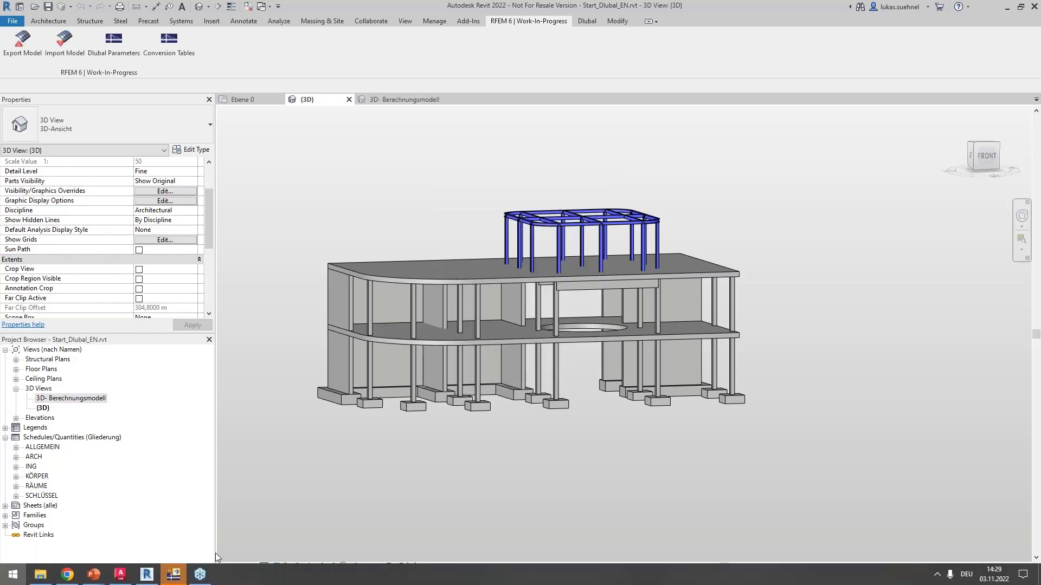
- Switch to RFEM and look over the exported building model with its foundation supports from an oblique angle
key("super")
left_click(174, 574)
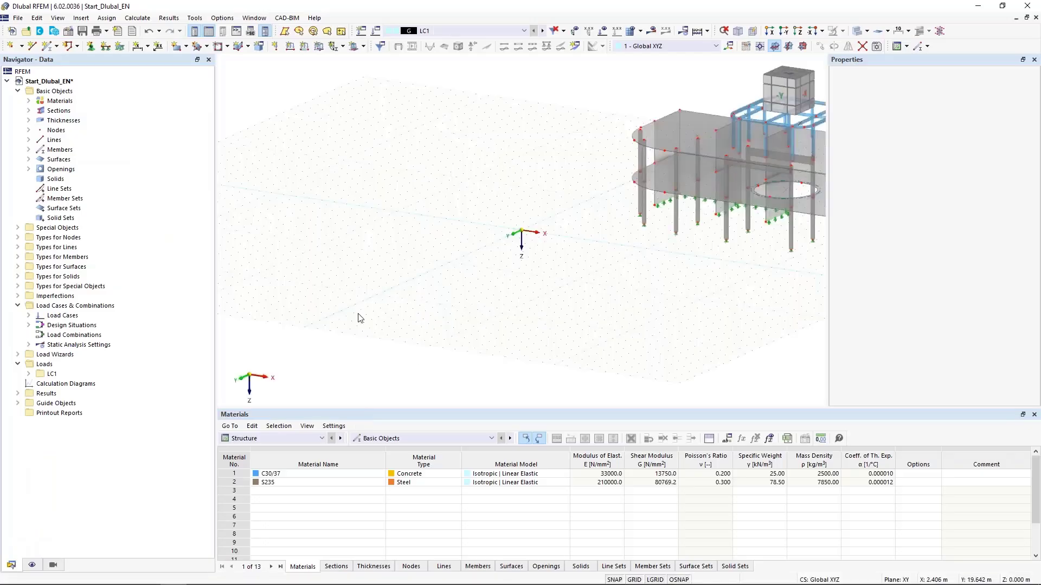
scroll(359, 318, "down", 4)
middle_click_drag(469, 320, 508, 344)
scroll(487, 299, "up", 7)
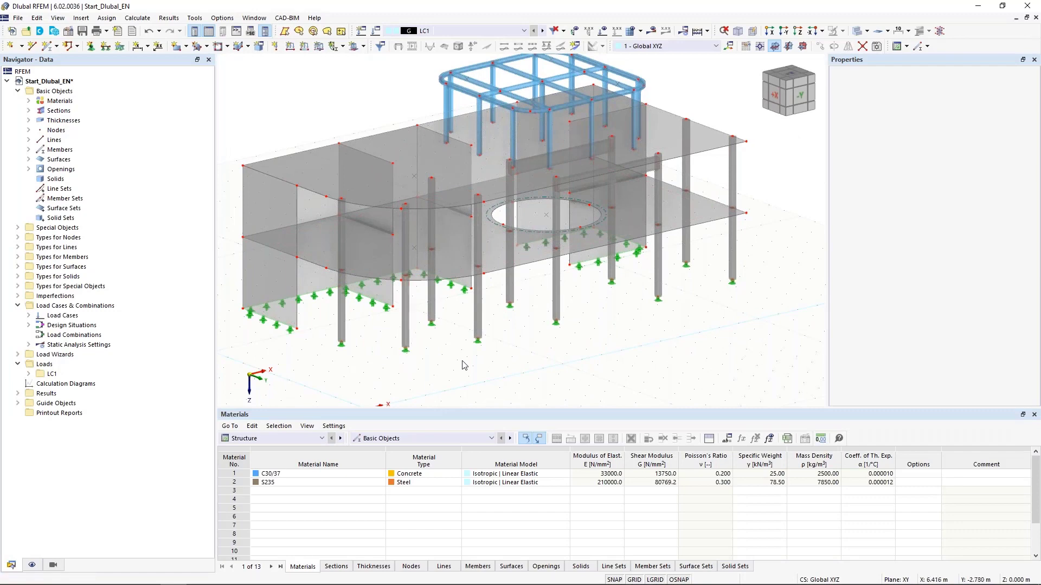
- Examine which parts of the exported model use materials C30/37 and S235, then view the building from different angles
middle_click_drag(462, 360, 446, 355, "ctrl")
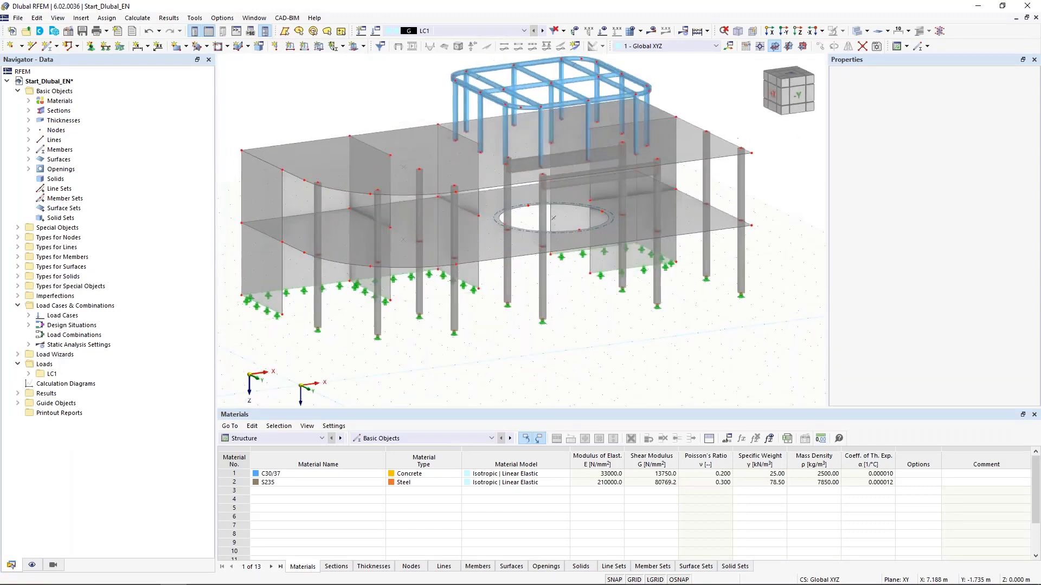
left_click(29, 101)
left_click(68, 110)
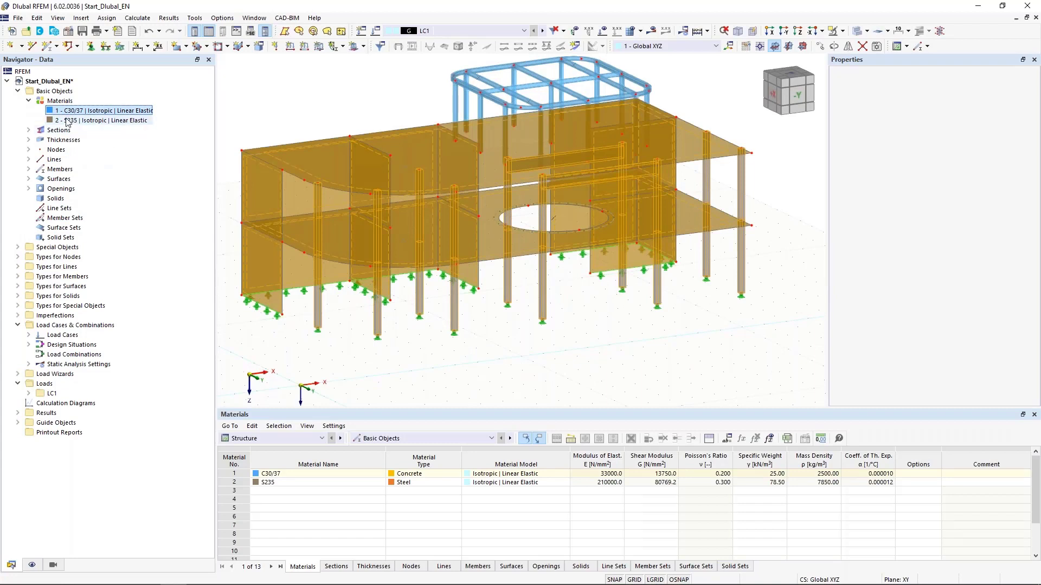
left_click(71, 120)
middle_click_drag(291, 99, 302, 130)
left_click(305, 115)
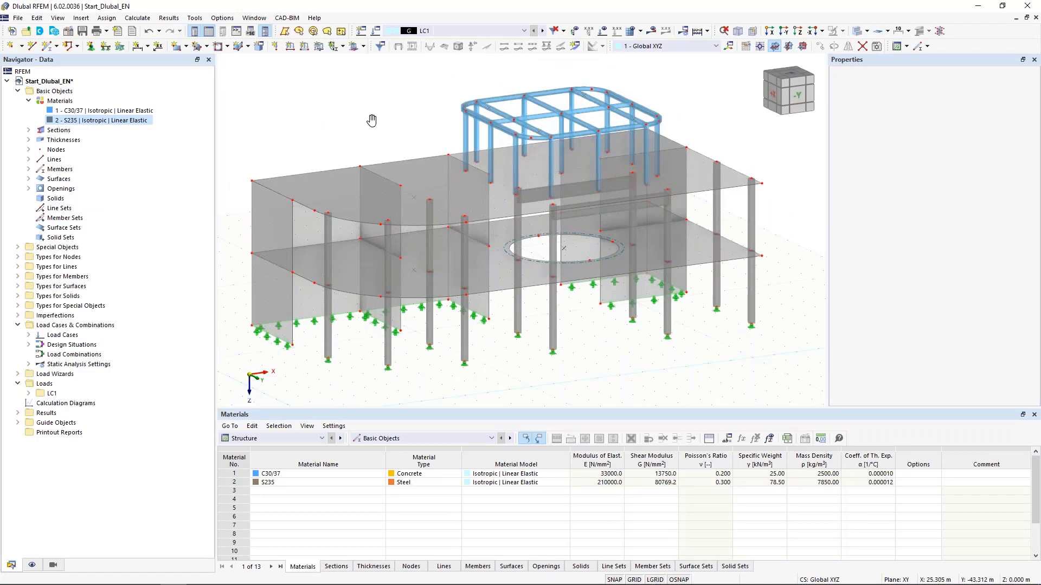
middle_click_drag(372, 116, 456, 175, "ctrl")
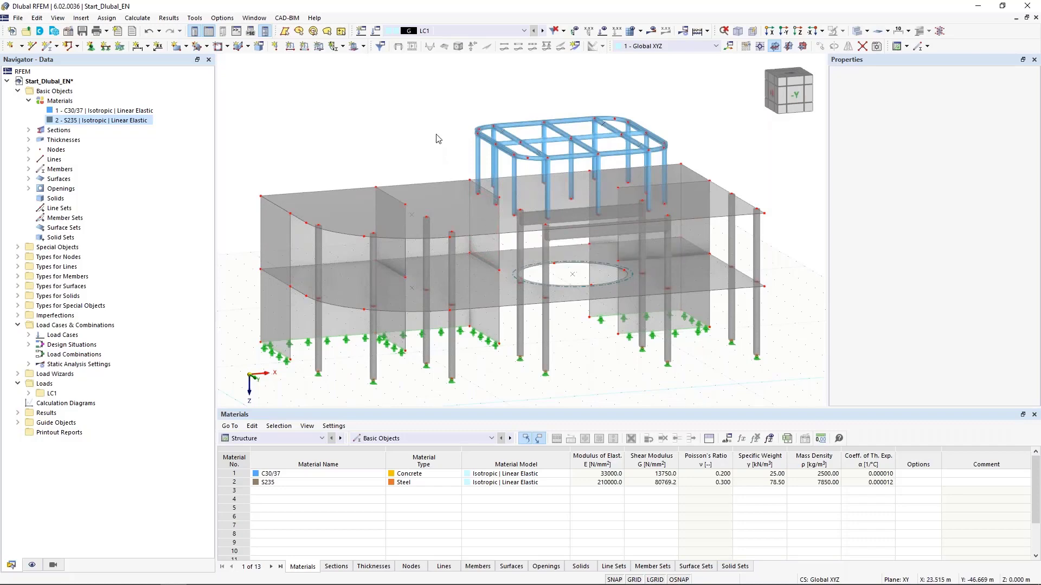
mouse_move(434, 128)
middle_mouse_down("ctrl")
mouse_move(413, 133)
mouse_move(450, 130)
middle_mouse_up("ctrl")
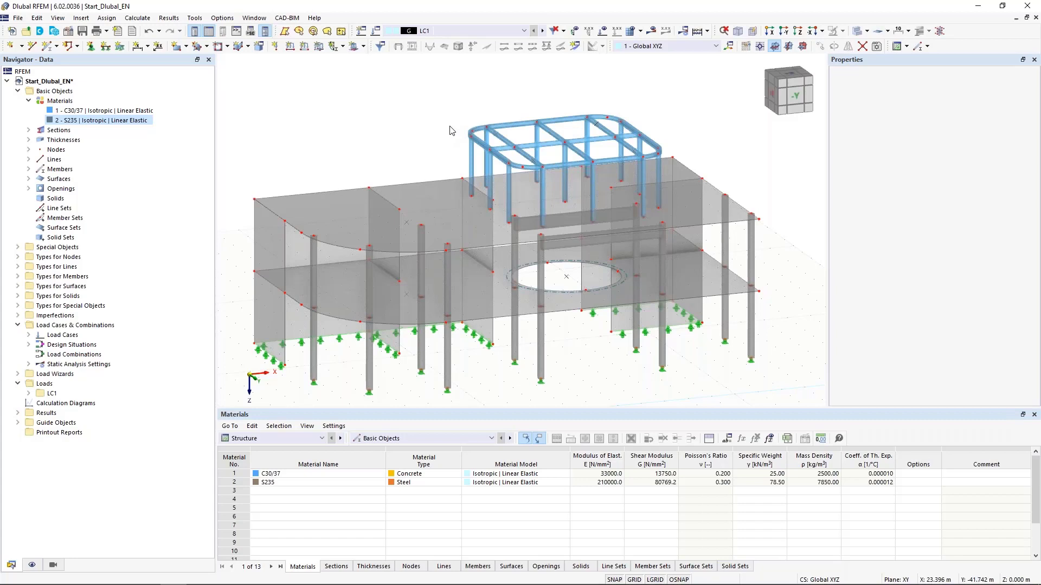
- Copy a transverse beam of the steel roof frame to two additional positions midway between the existing cross beams
scroll(539, 94, "up", 5)
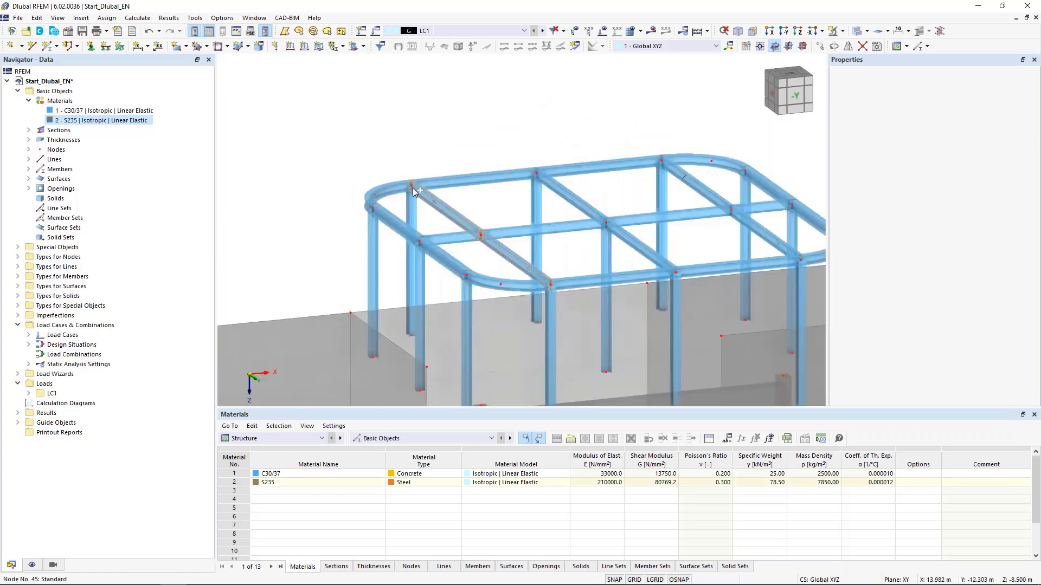
left_click_drag(415, 191, 602, 172)
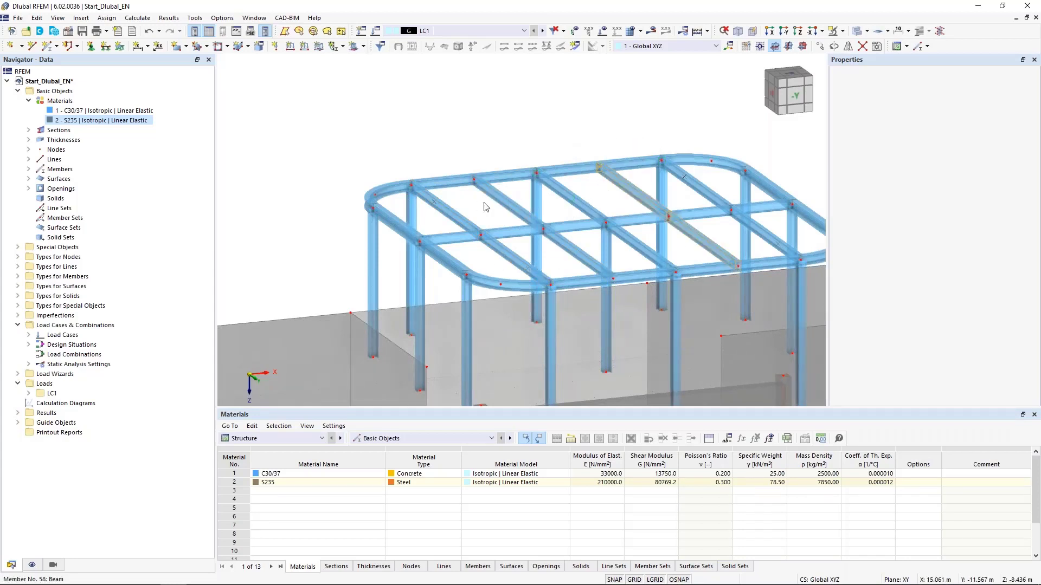
scroll(542, 151, "down", 5)
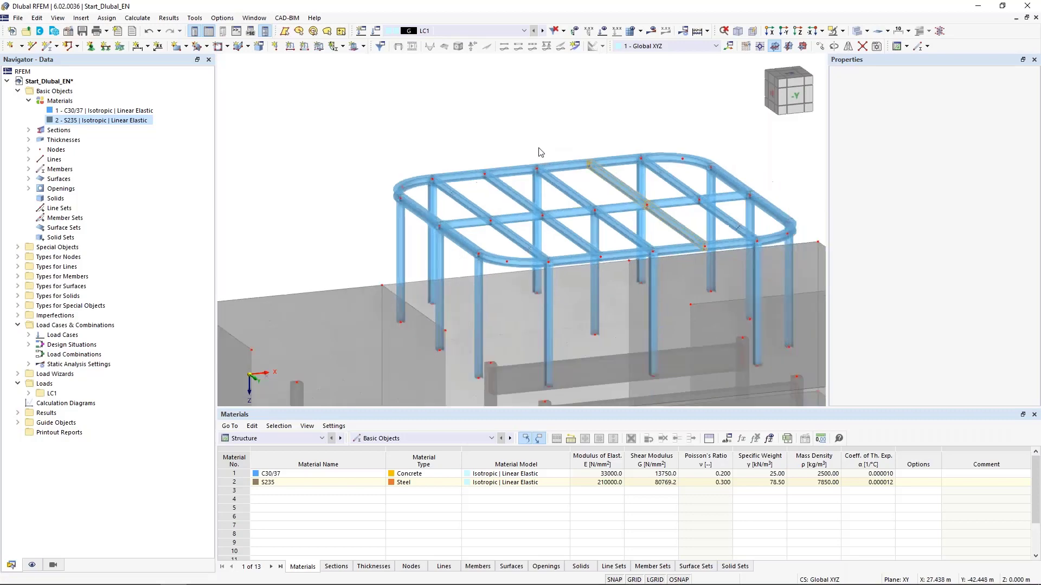
- Create a new rectangular concrete section R_M1 250/250 in C30/37 and assign it to the ground-floor column, member 7
scroll(343, 366, "up", 4)
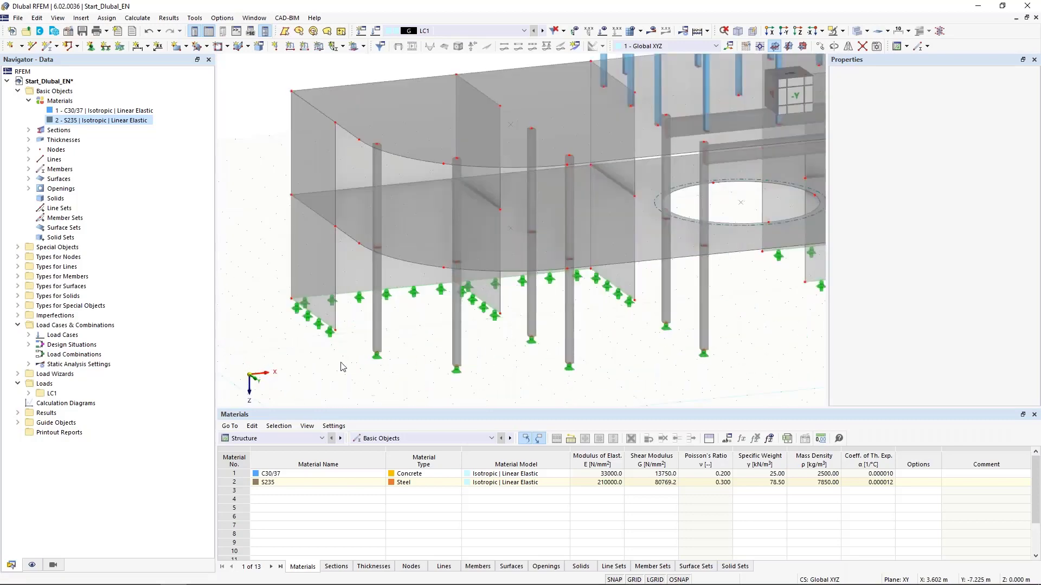
double_click(405, 401)
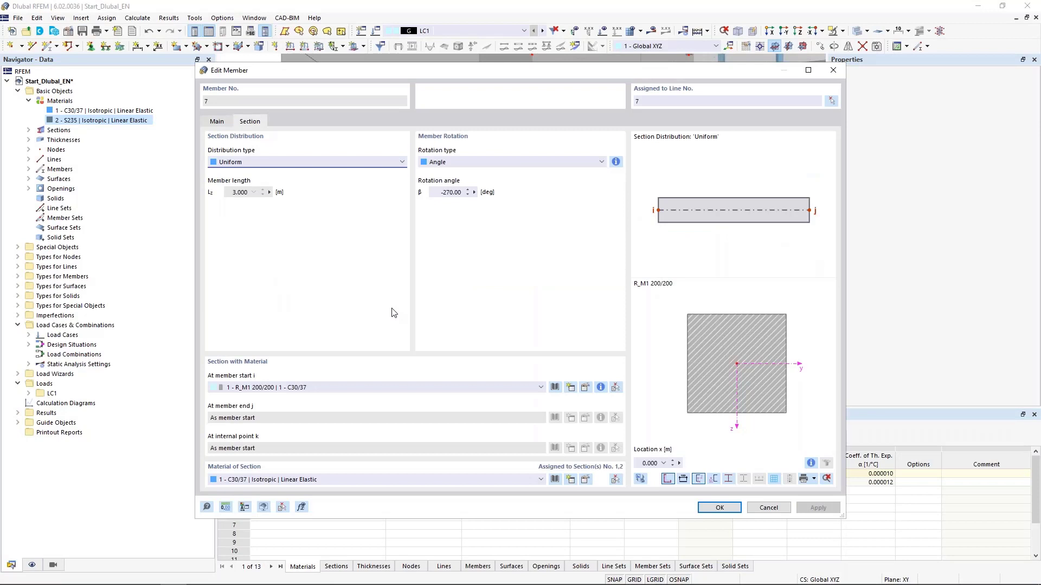
left_click(570, 390)
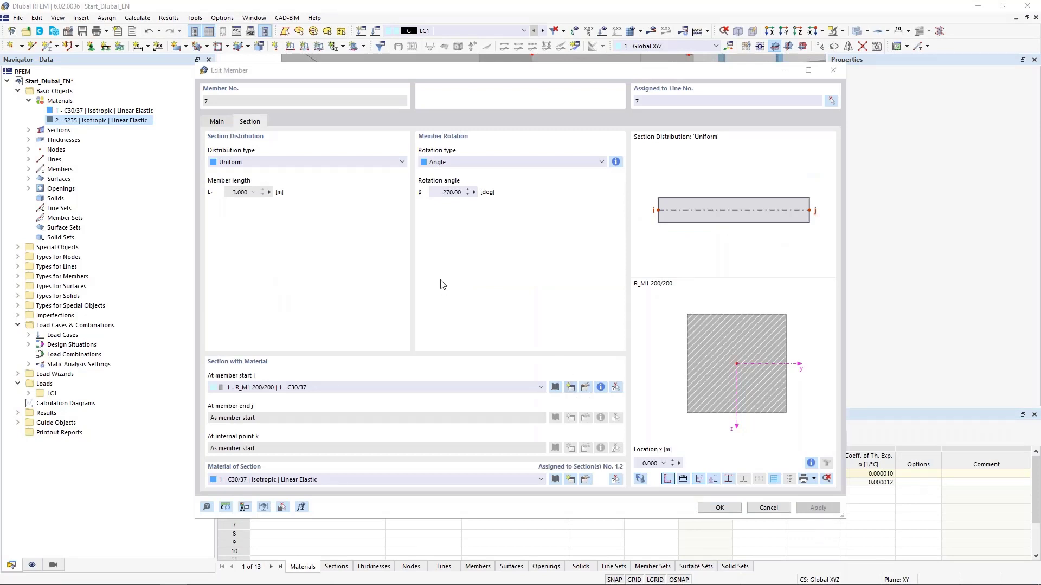
double_click(345, 101)
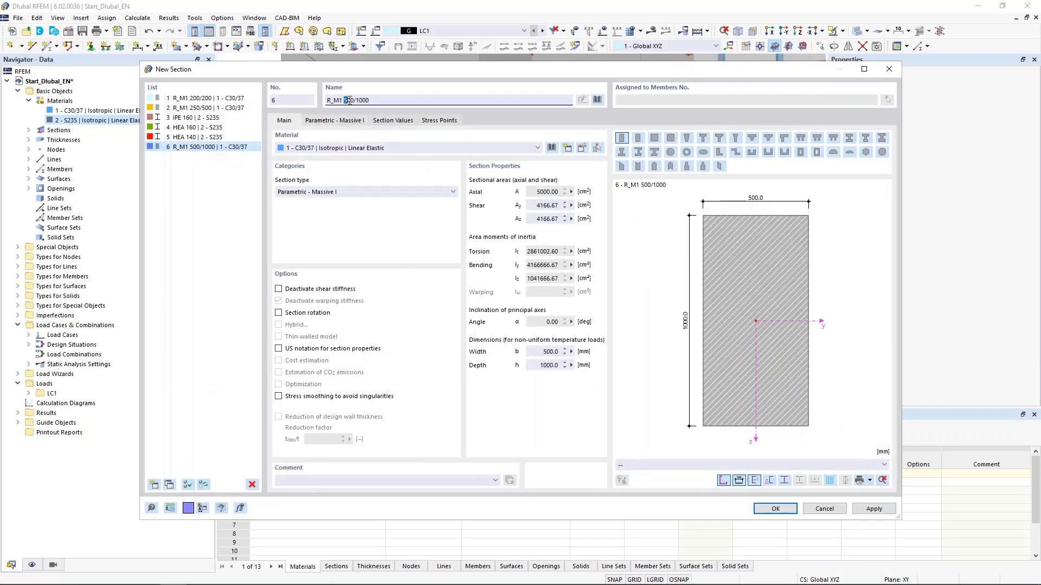
type("25")
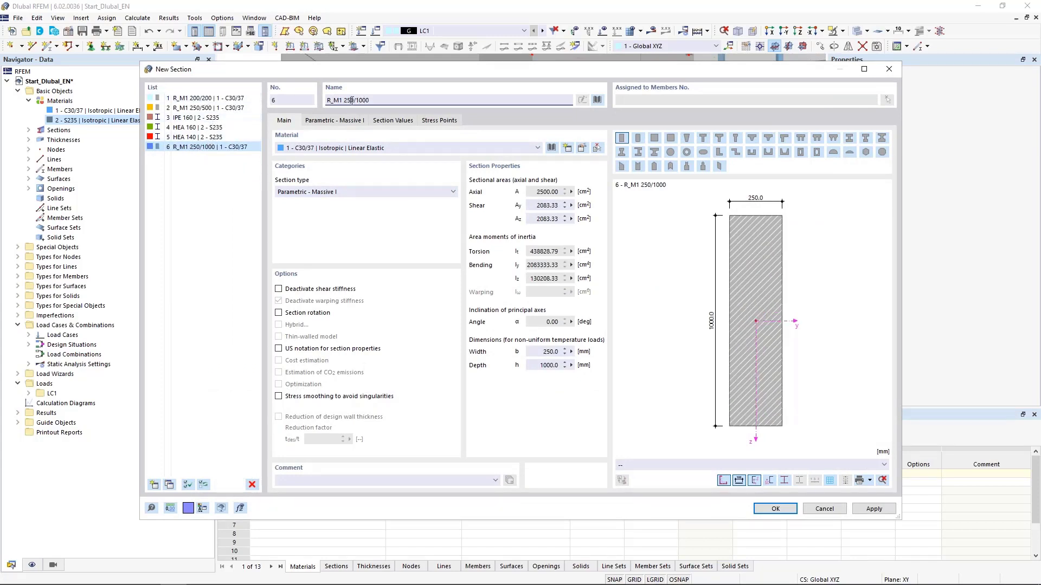
left_click_drag(357, 101, 363, 99)
type("250")
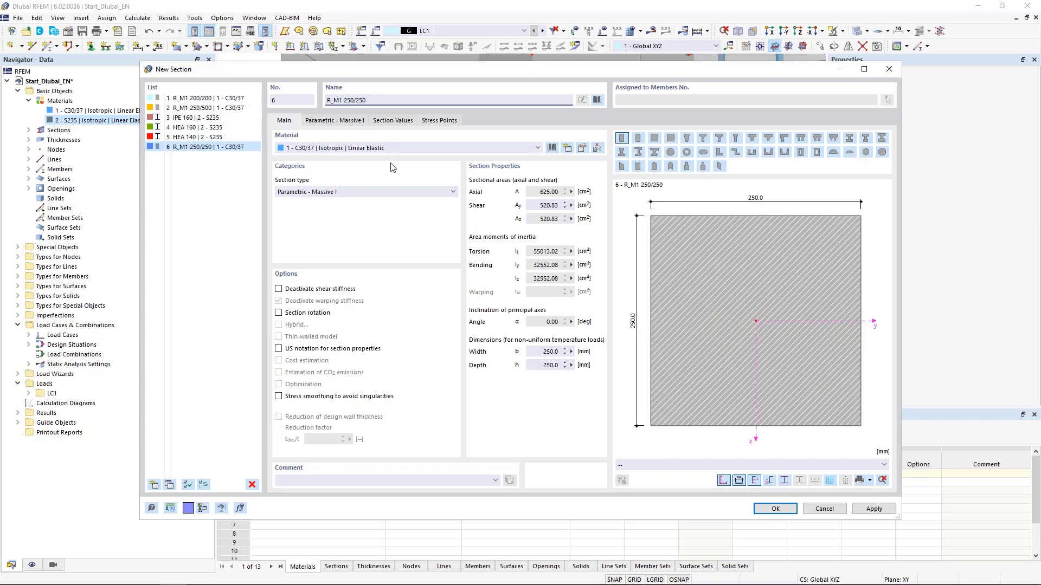
left_click(770, 511)
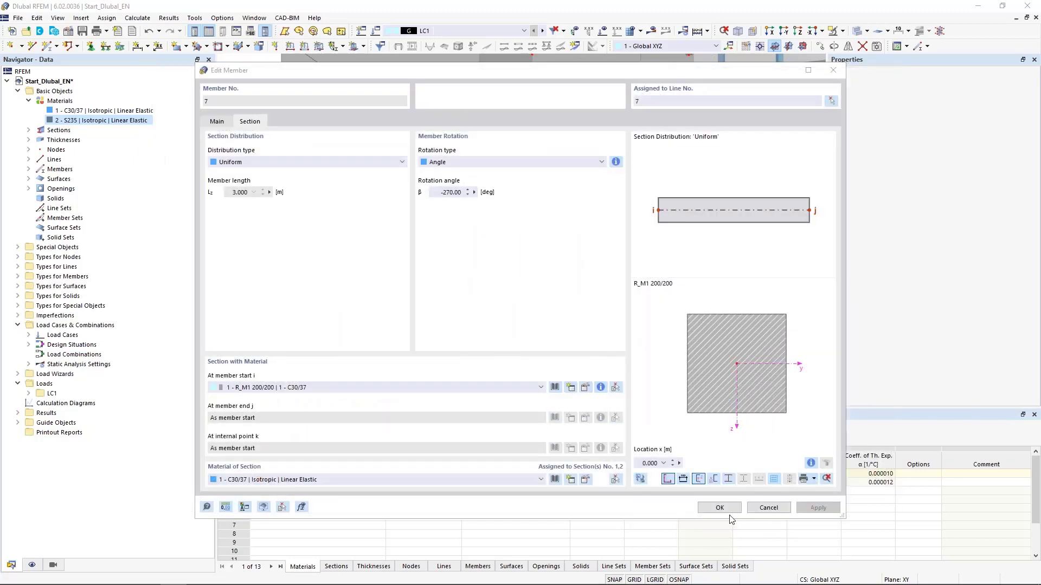
left_click(719, 510)
scroll(322, 358, "down", 5)
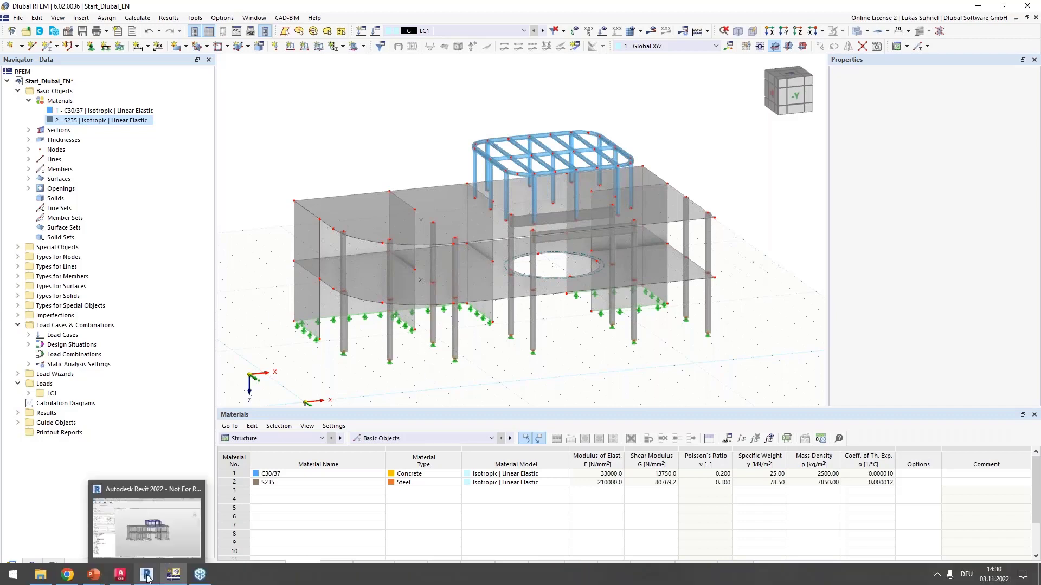
- Switch to Revit and set the 3D view's visual style to Hidden Line
left_click(147, 575)
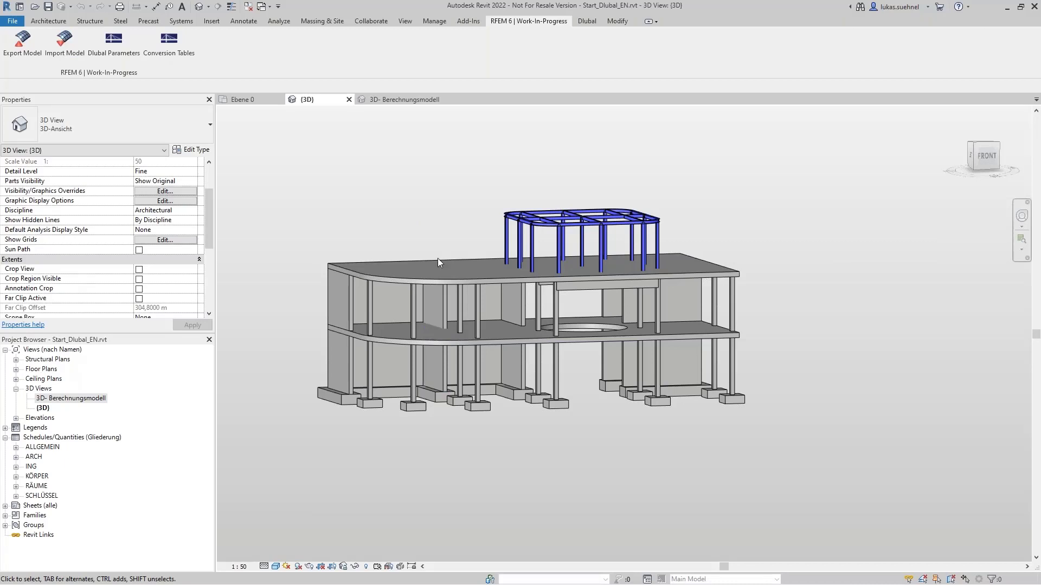
left_click(276, 567)
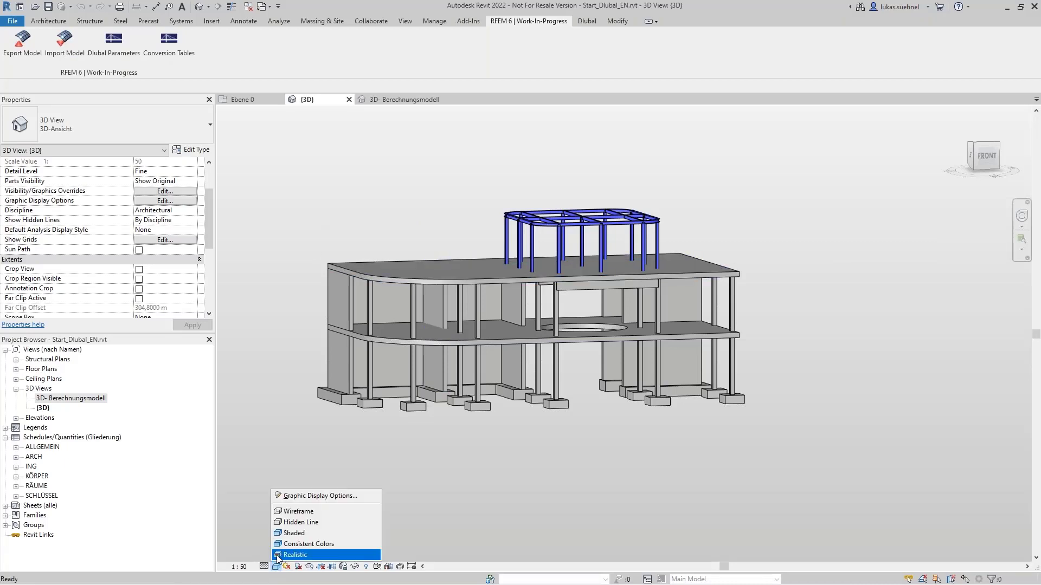
left_click(300, 523)
left_click(276, 565)
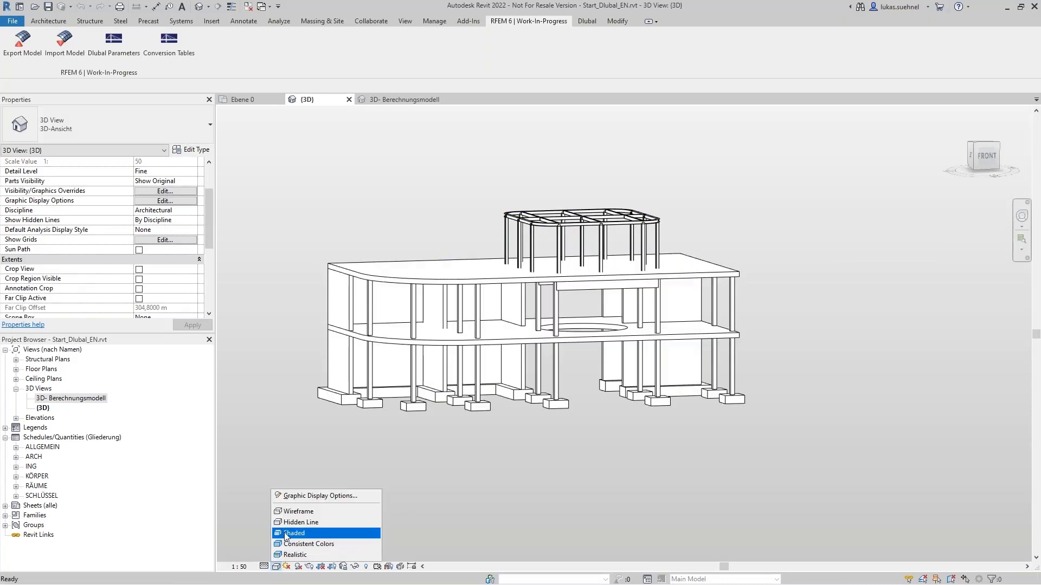
left_click(262, 411)
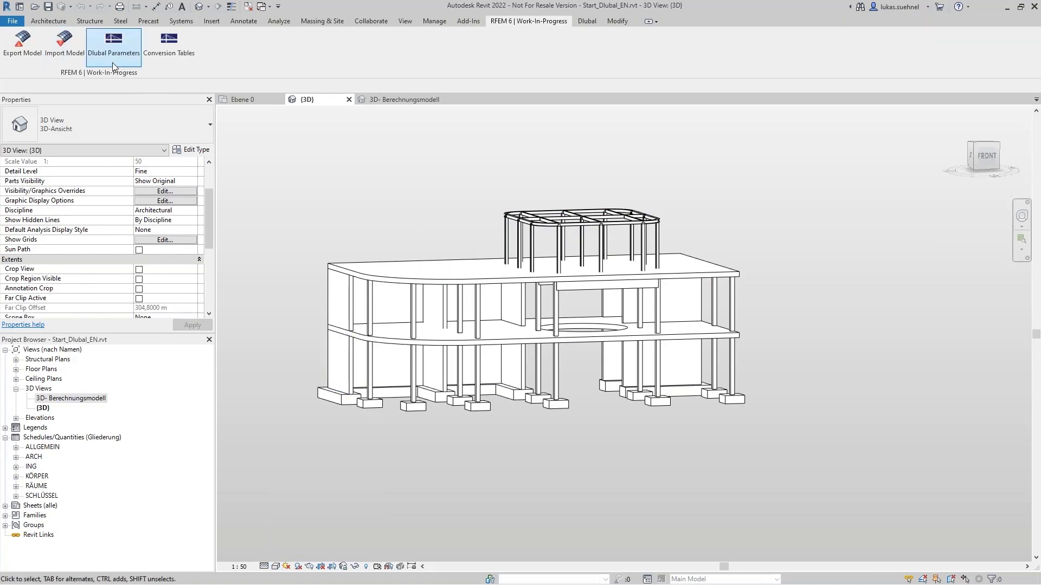
- Start the model import from RFEM 6 with the option to update the existing structure
left_click(66, 48)
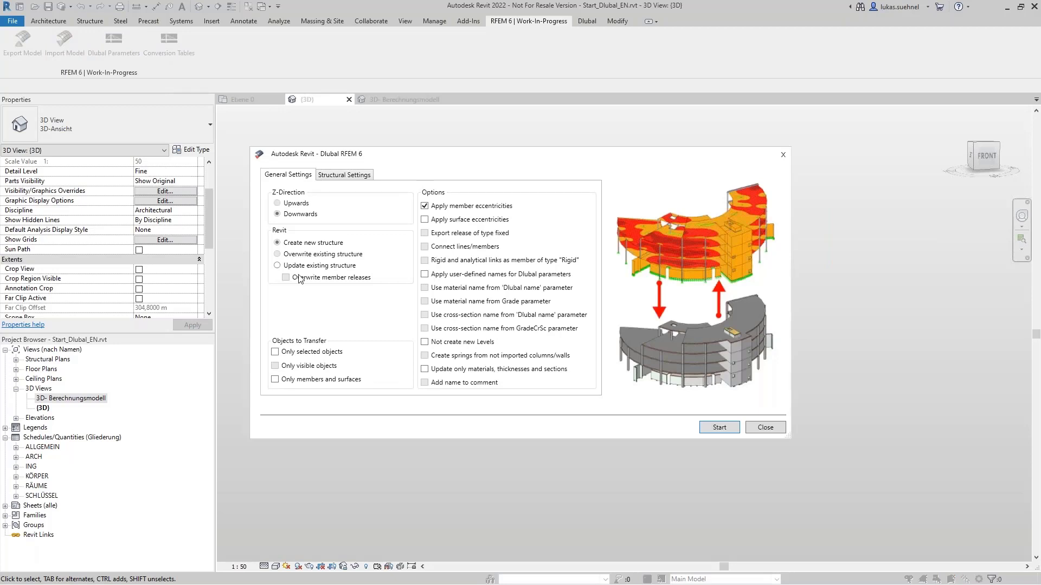
left_click(439, 205)
left_click(287, 267)
left_click(718, 428)
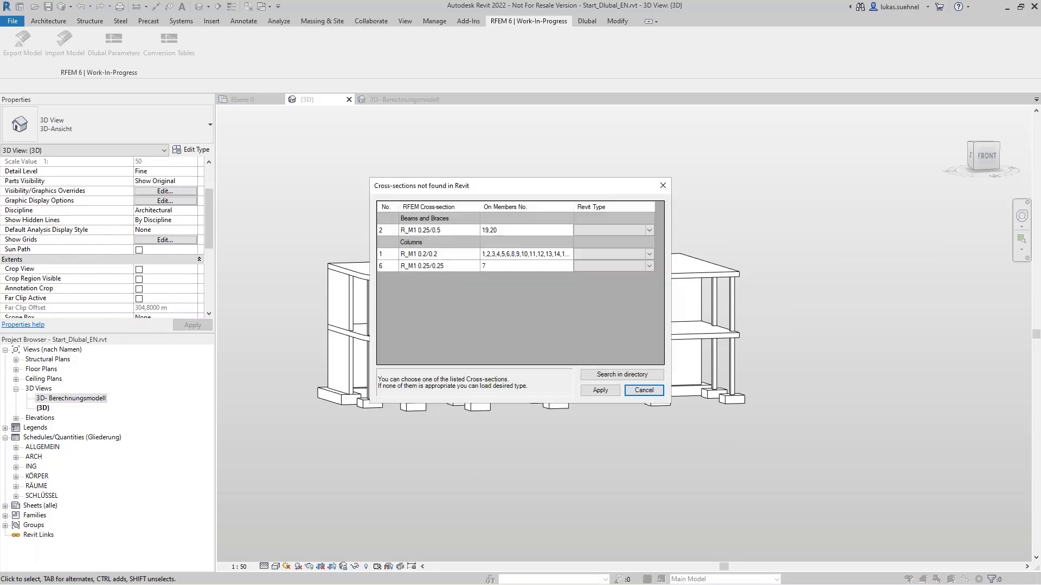
- Map the beam cross-section R_M1 0.25/0.5 to the Revit type STB 250 x 500
left_click(651, 229)
left_click(651, 229)
scroll(615, 303, "down", 4)
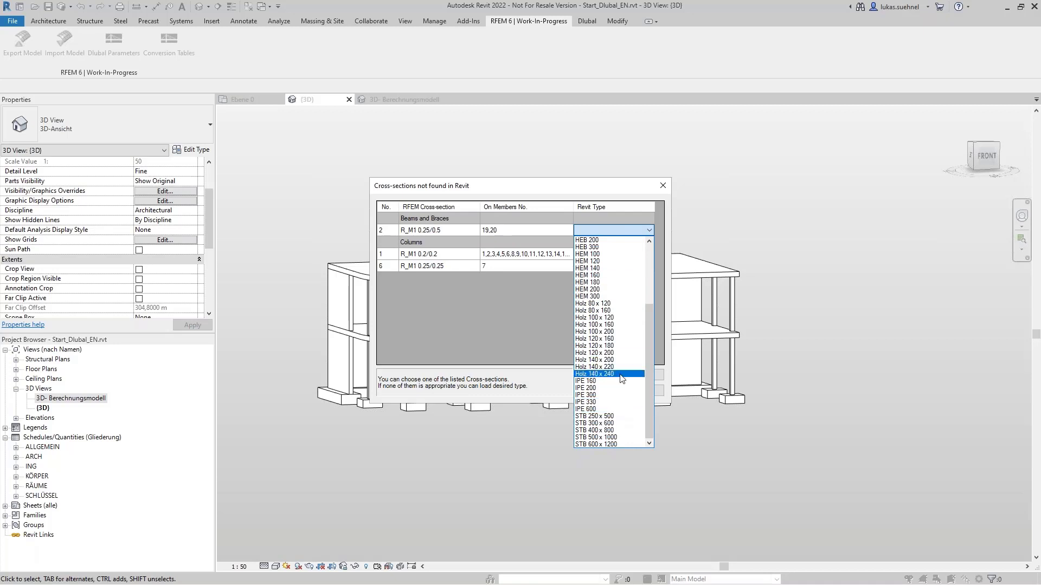
left_click(618, 416)
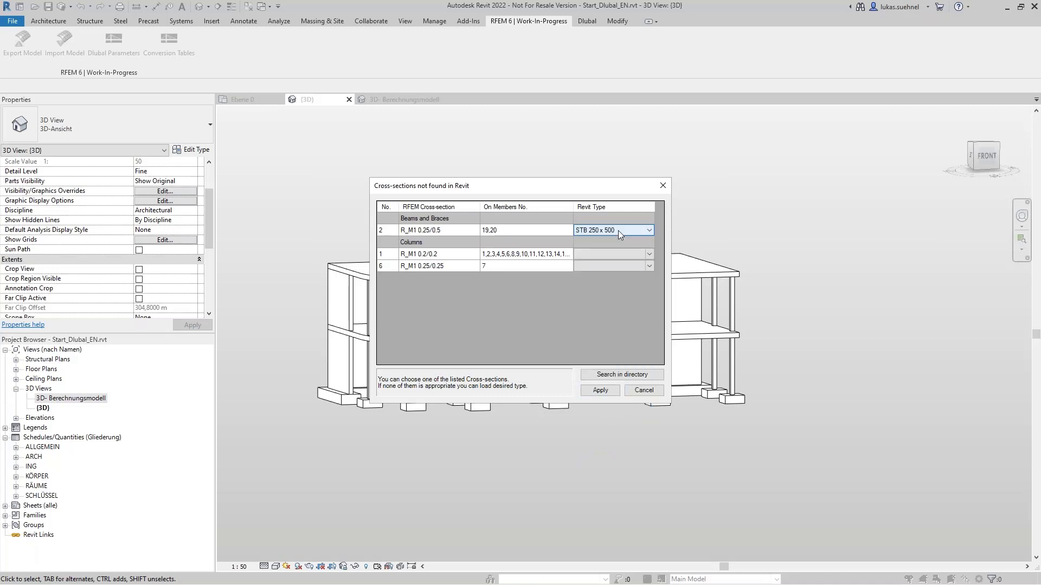
- Map column cross-section R_M1 0.2/0.2 to STB 200 x 200 and R_M1 0.25/0.25 to STB 250 x 250
left_click(624, 253)
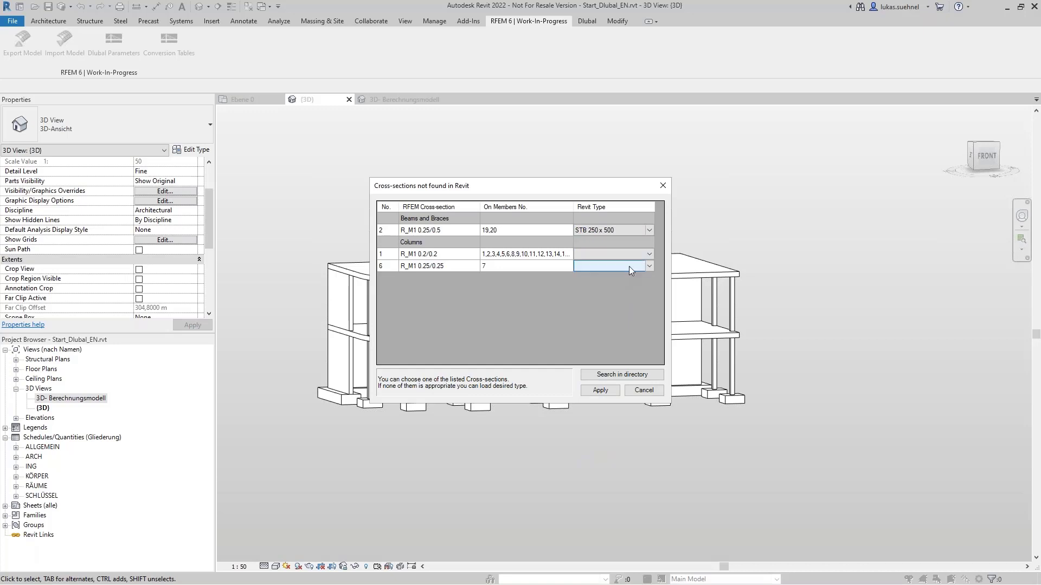
left_click(650, 254)
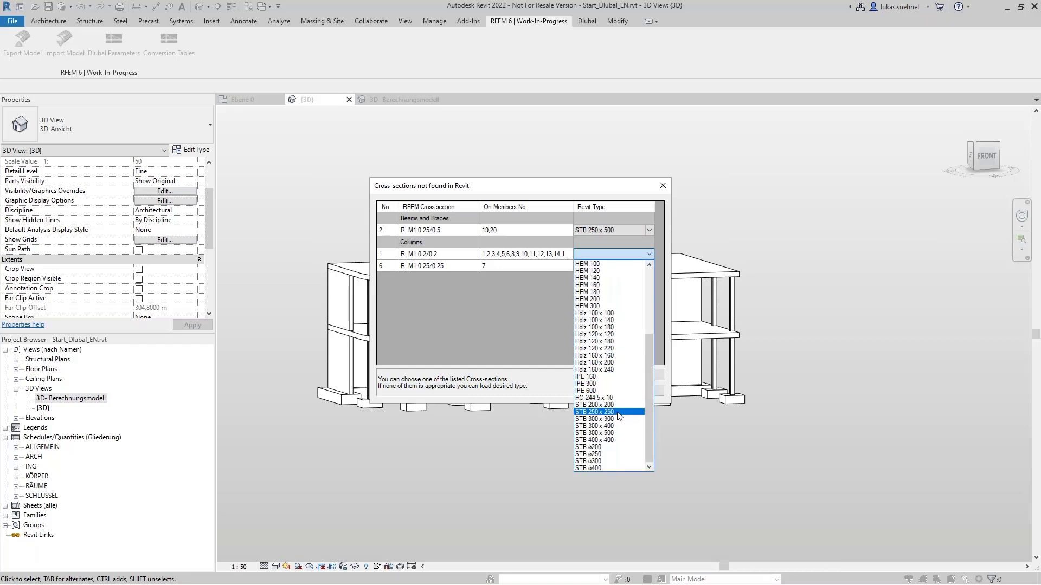
left_click(618, 405)
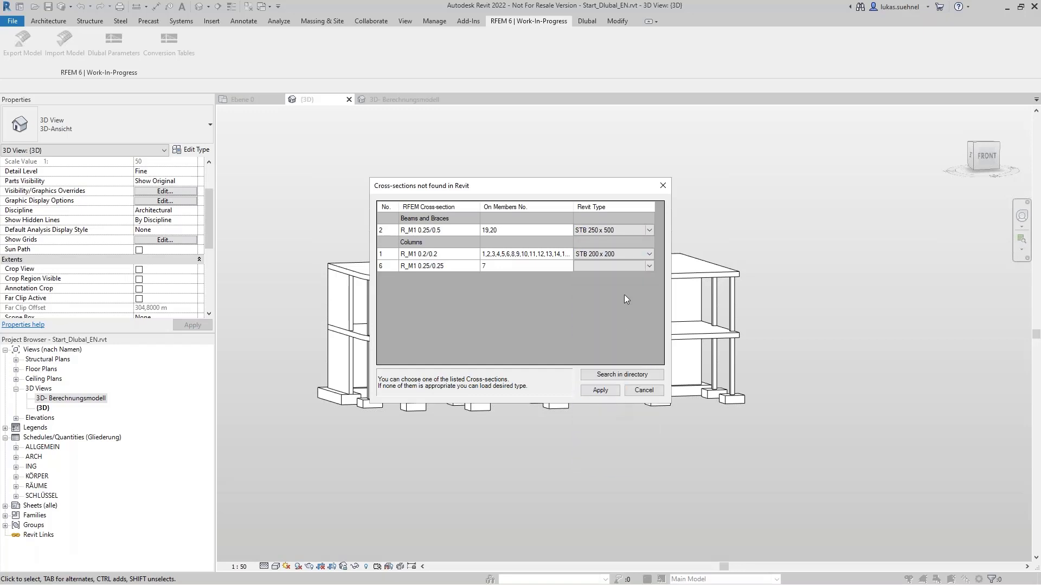
left_click(650, 266)
scroll(633, 333, "down", 3)
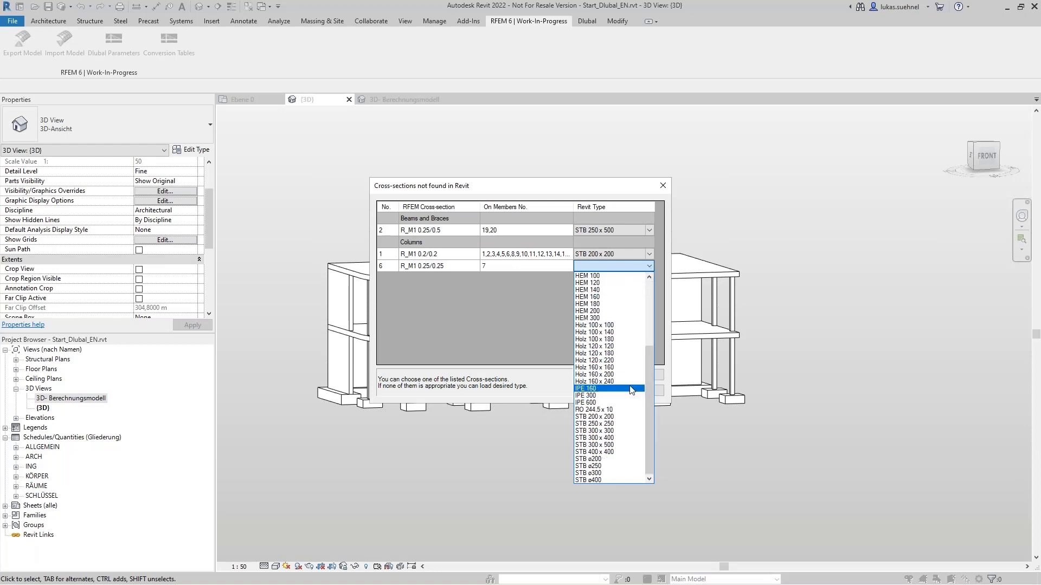
left_click(611, 423)
- Apply the cross-section assignments, let the import from RFEM run, and close its progress window
left_click(600, 390)
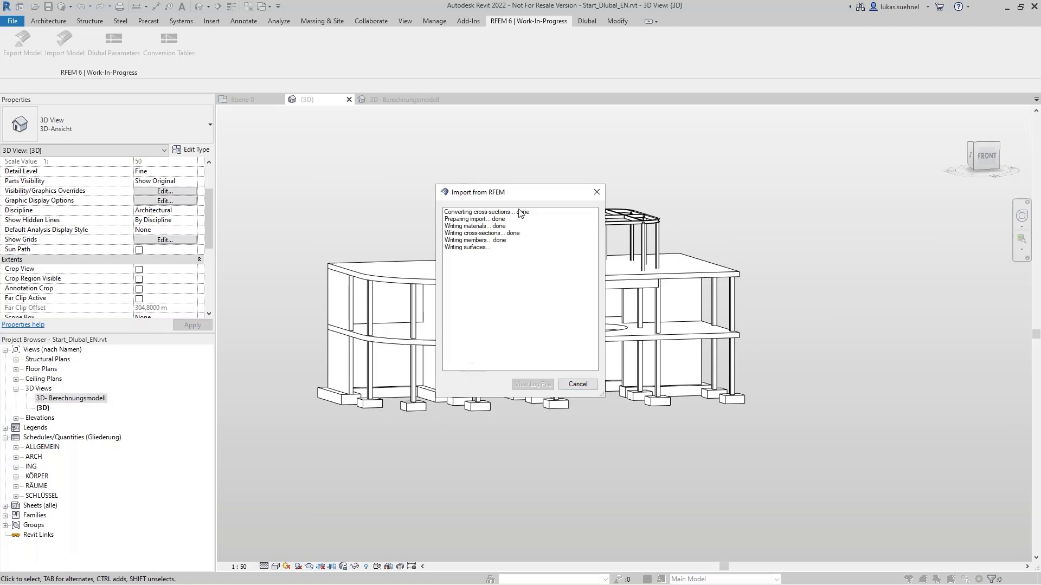
left_click_drag(524, 196, 713, 225)
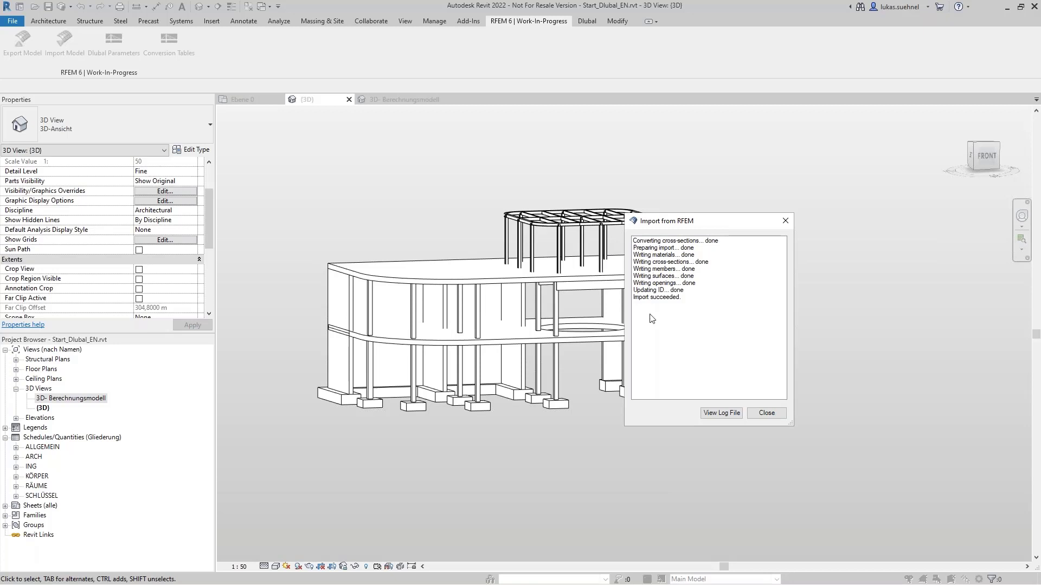
left_click(766, 413)
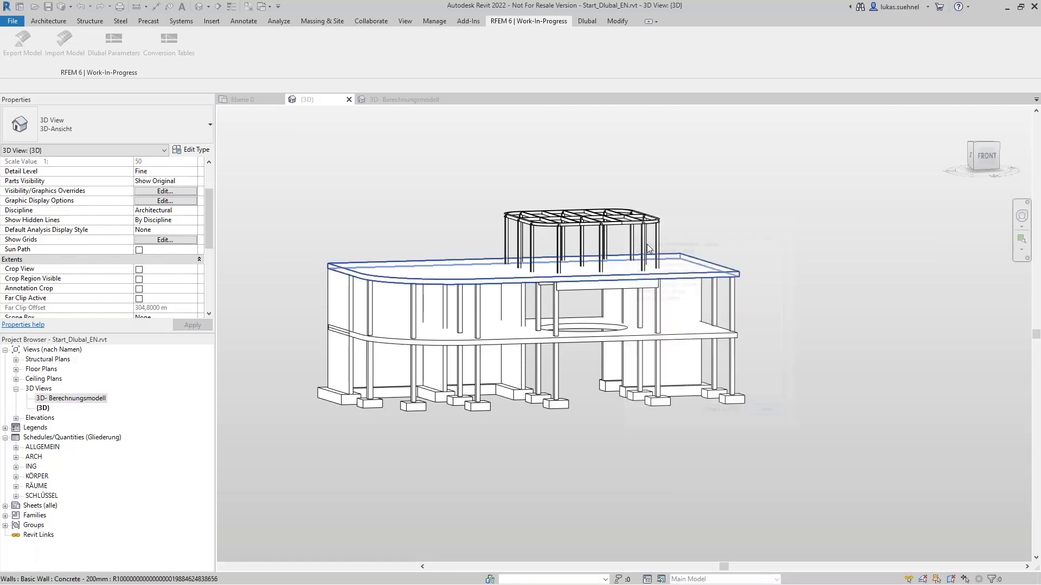
- Inspect the updated steel roof frame in the 3D view and select the changed ground-floor column to check its type
scroll(580, 196, "up", 5)
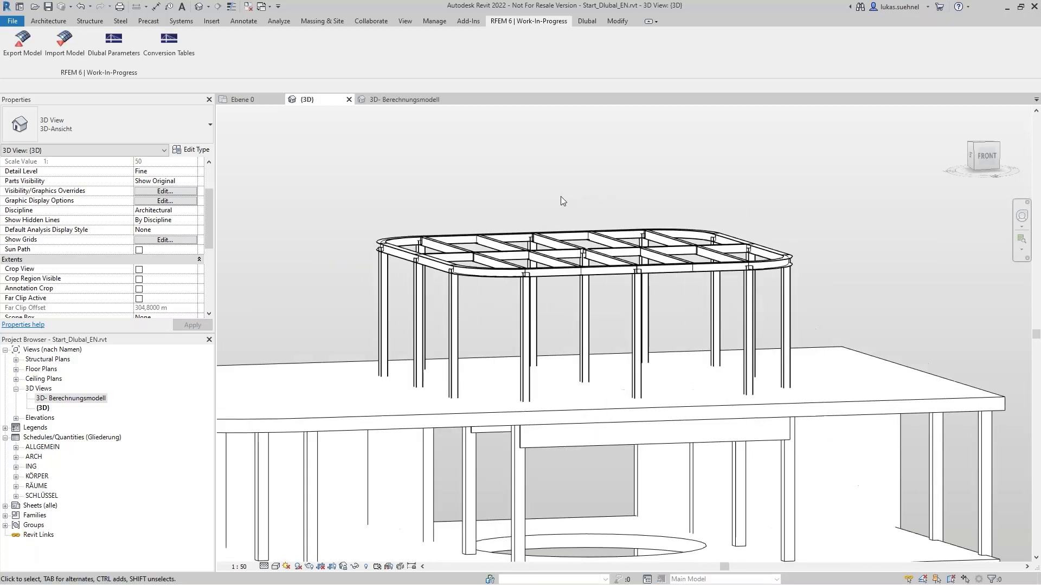
middle_click_drag(539, 201, 545, 248, "shift")
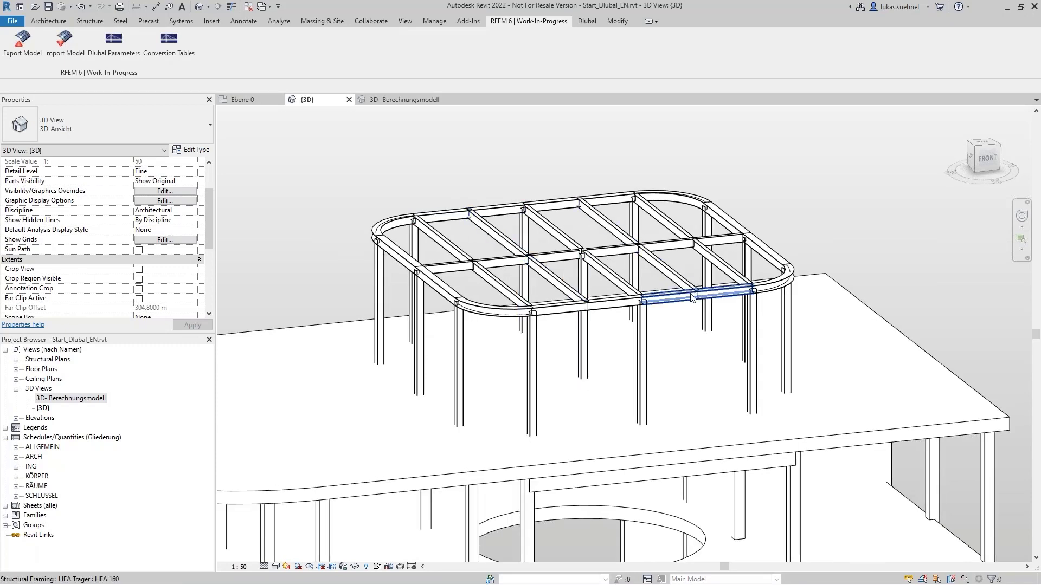
scroll(750, 161, "down", 5)
middle_click_drag(750, 163, 699, 203, "shift")
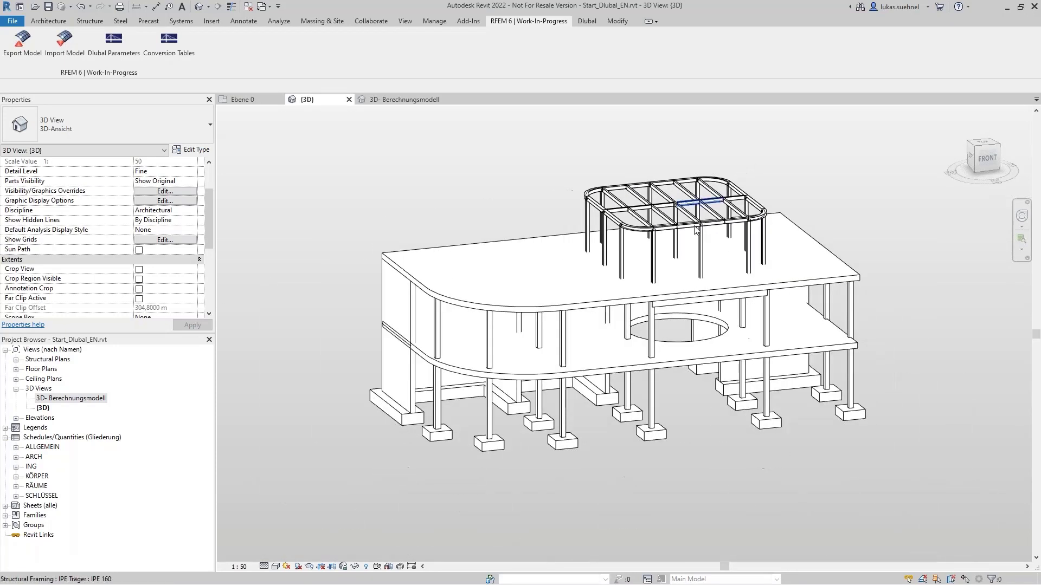
middle_click_drag(436, 431, 450, 407, "shift")
left_click(450, 407)
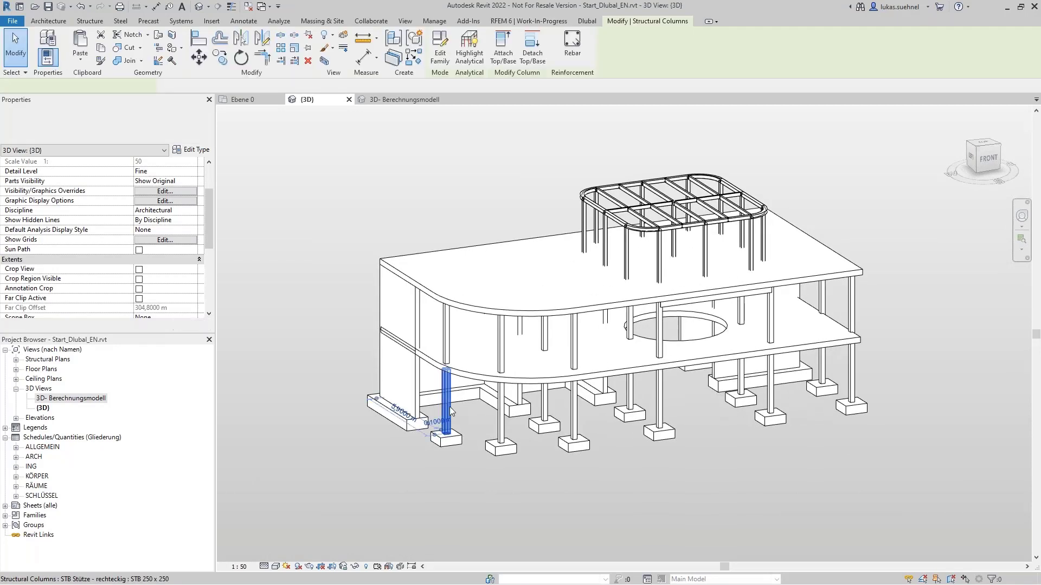
- Select the entire building in the 3D view, including the roof frame and foundations, and delete it
left_click(322, 288)
middle_click_drag(347, 297, 302, 313, "shift")
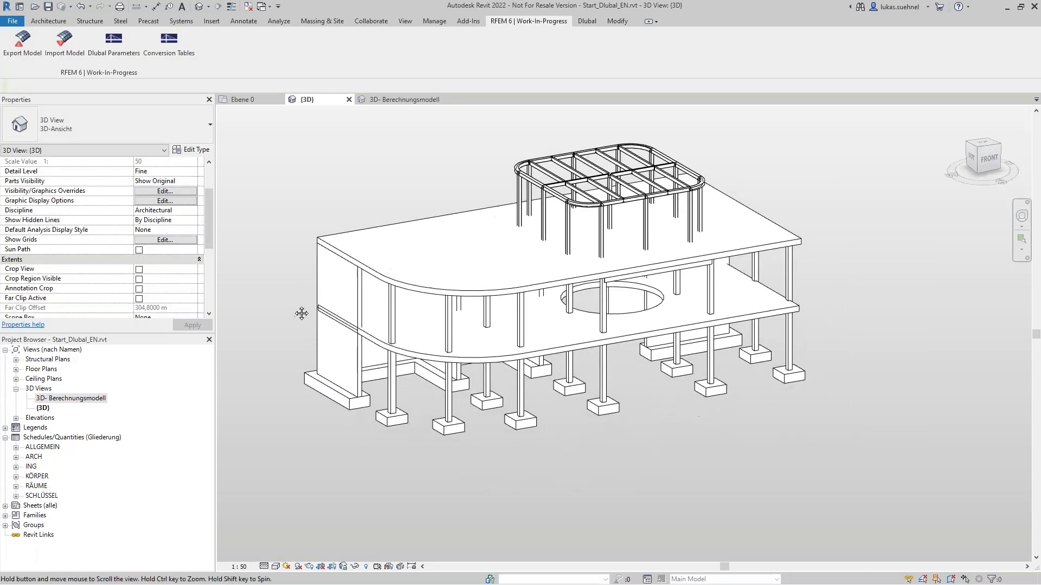
middle_click_drag(295, 221, 303, 281)
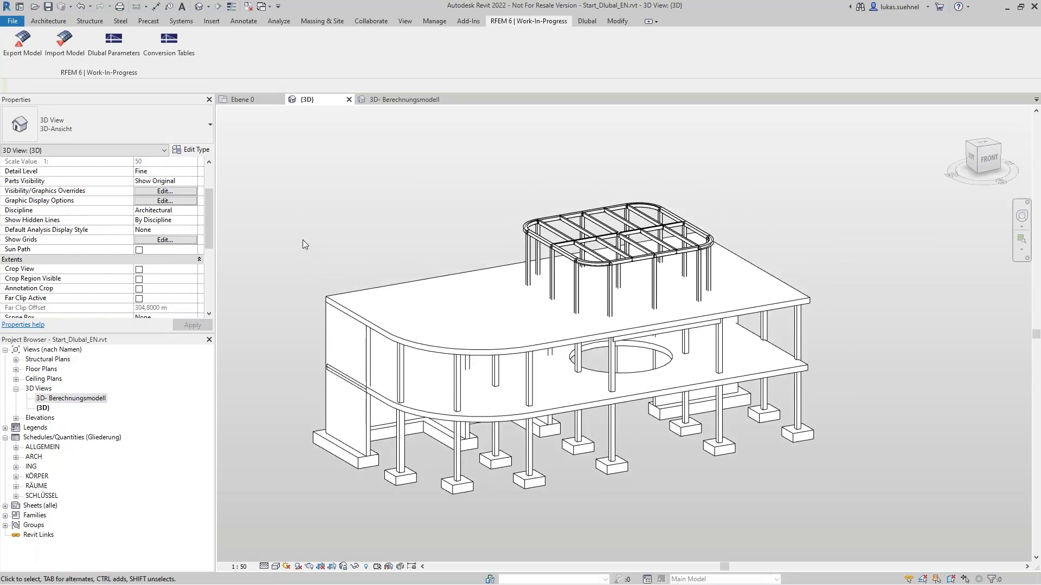
scroll(319, 220, "down", 3)
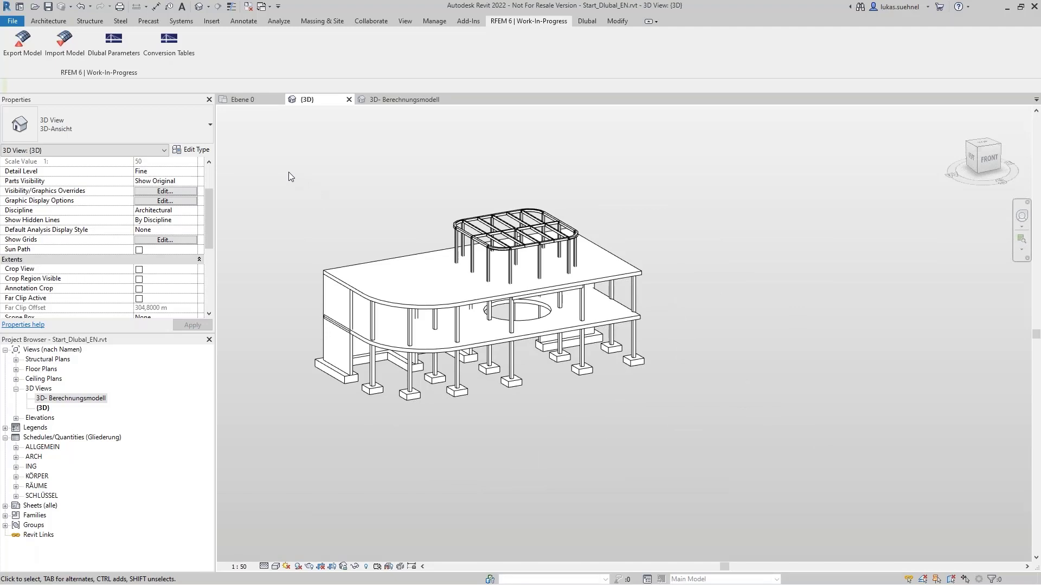
left_click_drag(288, 171, 665, 407)
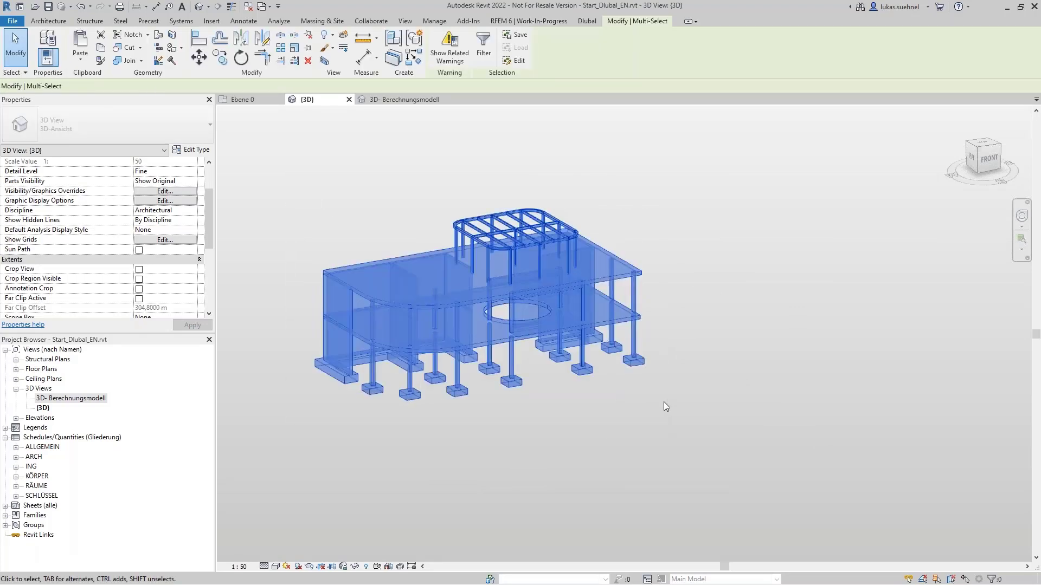
key("Delete")
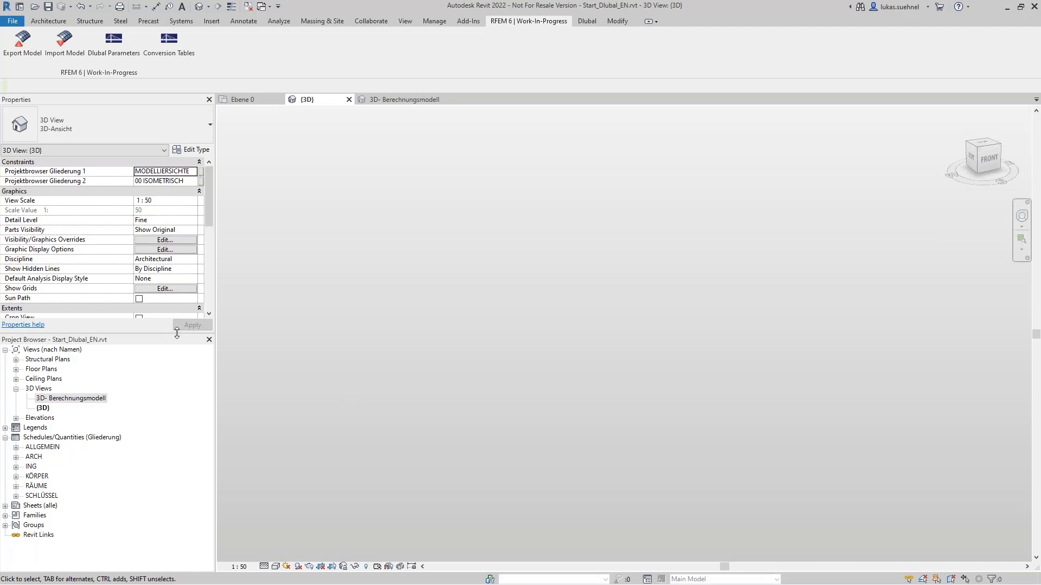
- Start the RFEM 6 model import again and map beam cross-section R_M1 0.25/0.5 to the Revit type STB 250 x 500
left_click(64, 40)
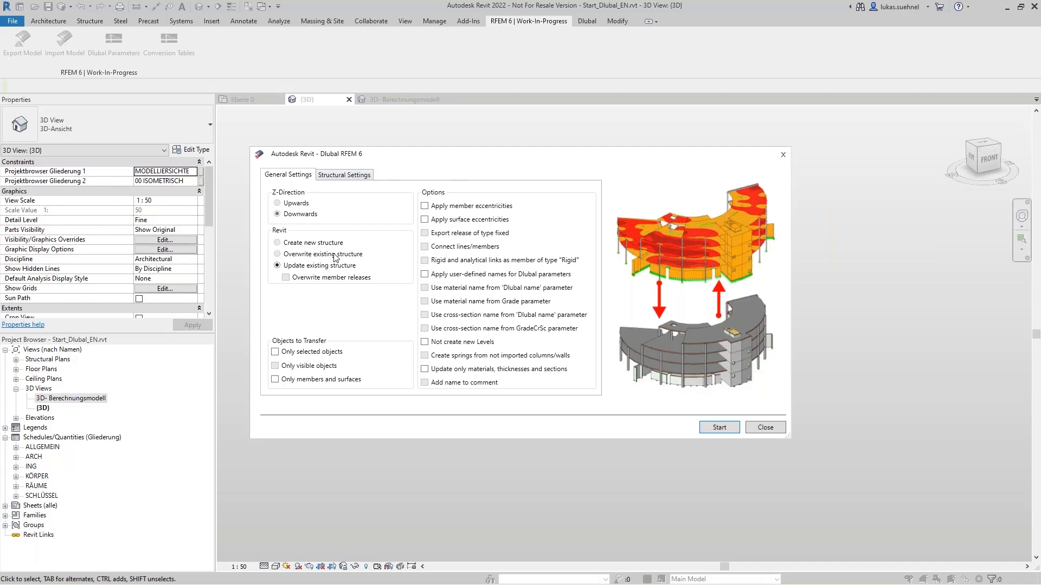
left_click(719, 427)
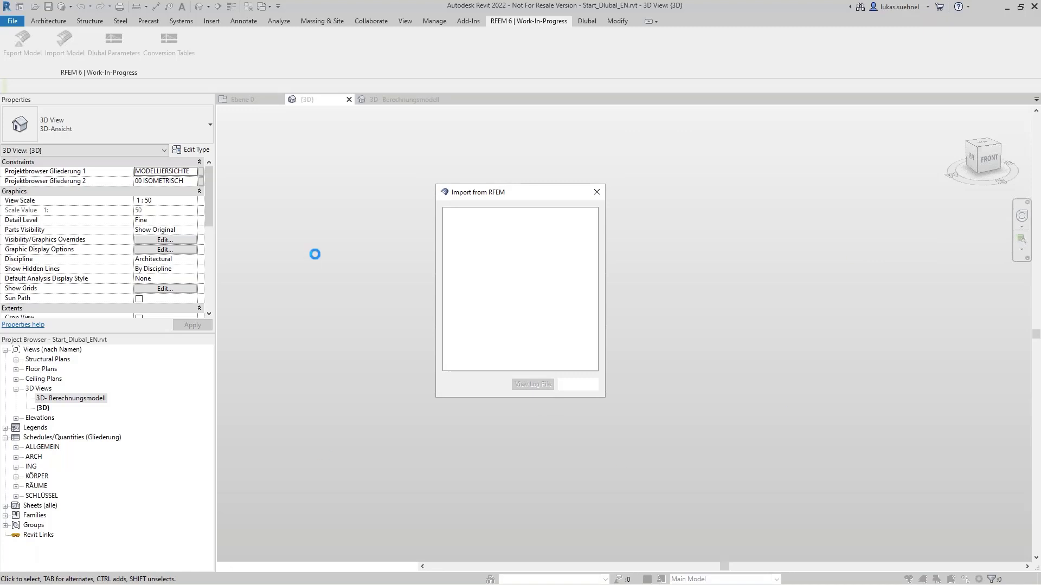
left_click(653, 230)
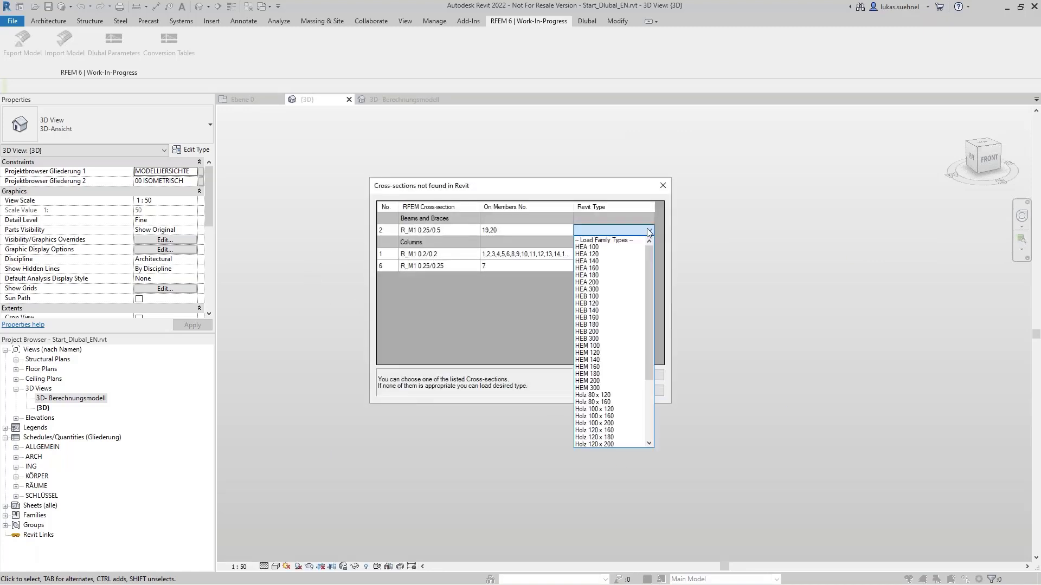
scroll(614, 407, "down", 4)
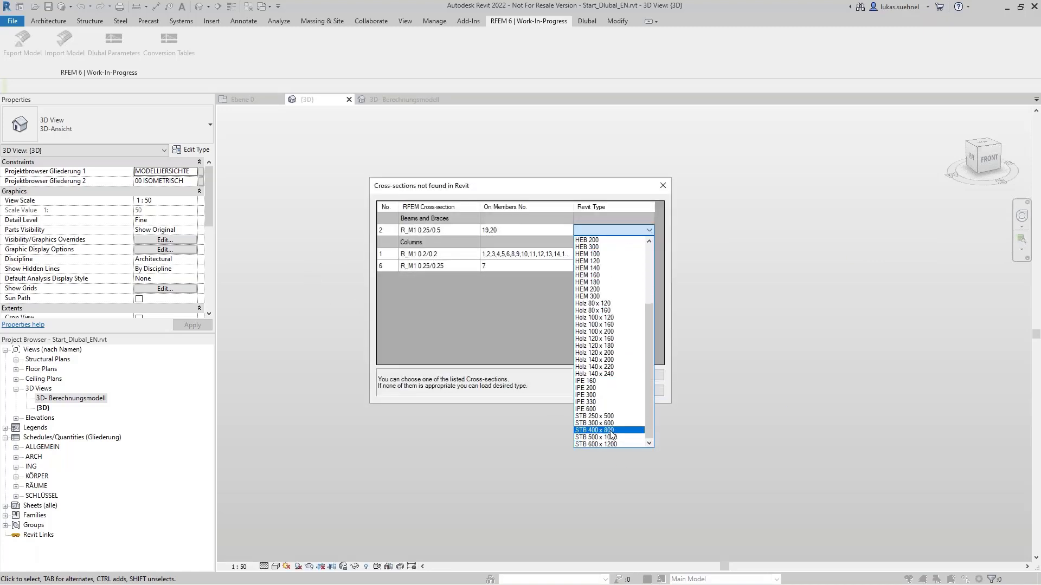
left_click(612, 416)
- Assign STB 200 x 200 to column cross-section R_M1 0.2/0.2 and STB 250 x 250 to R_M1 0.25/0.25
left_click(626, 253)
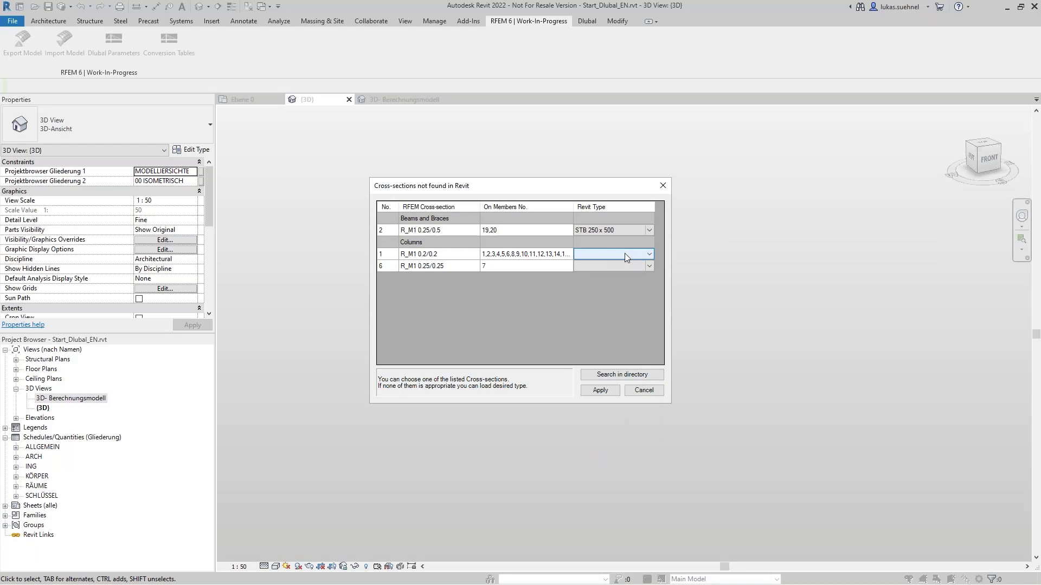
left_click(643, 255)
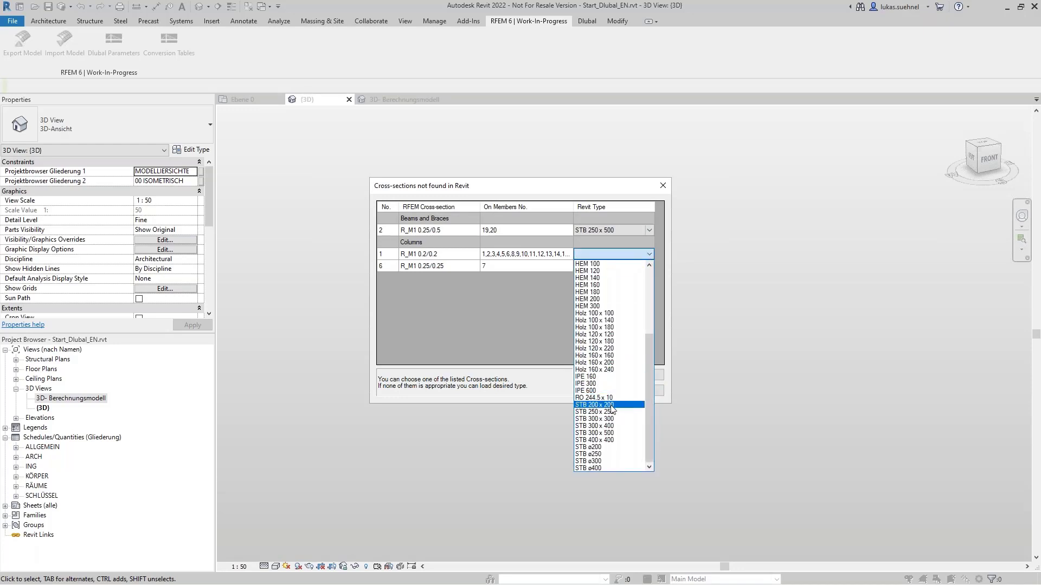
left_click(606, 405)
left_click(646, 267)
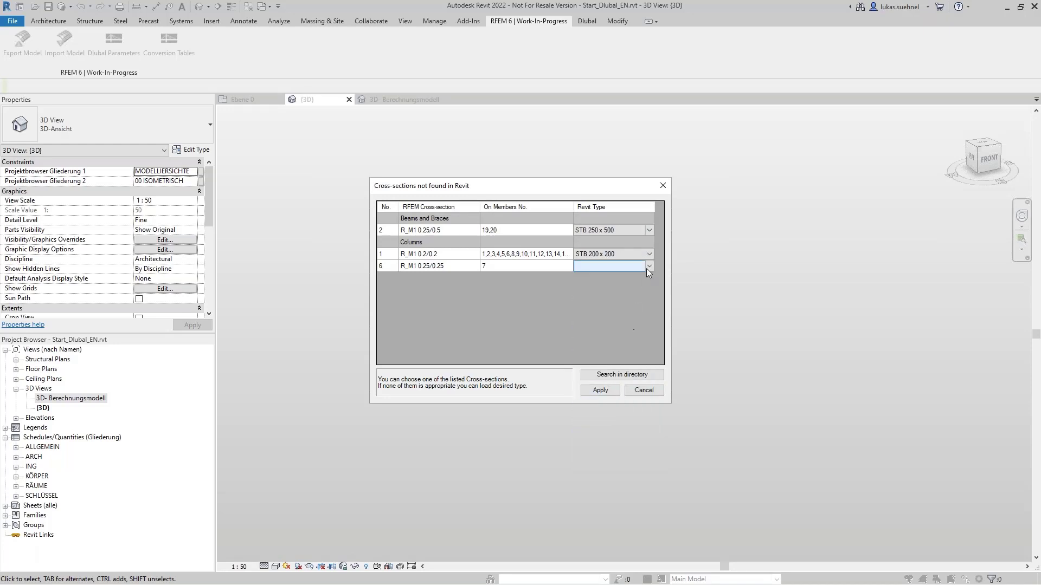
left_click(646, 268)
left_click(619, 427)
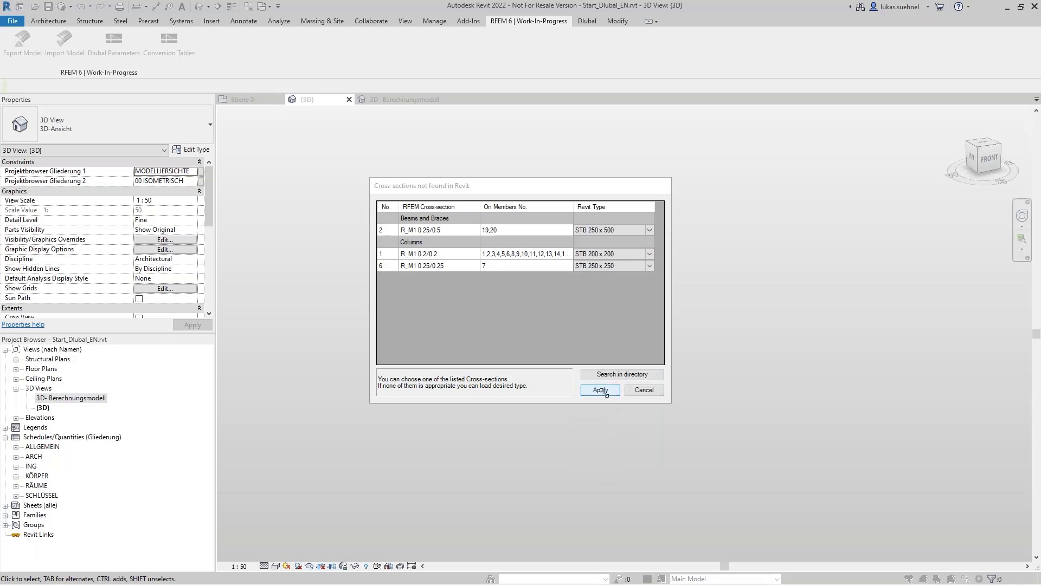
- Apply the cross-section assignments, close the finished import, and inspect the re-created building in the 3D view
left_click(600, 391)
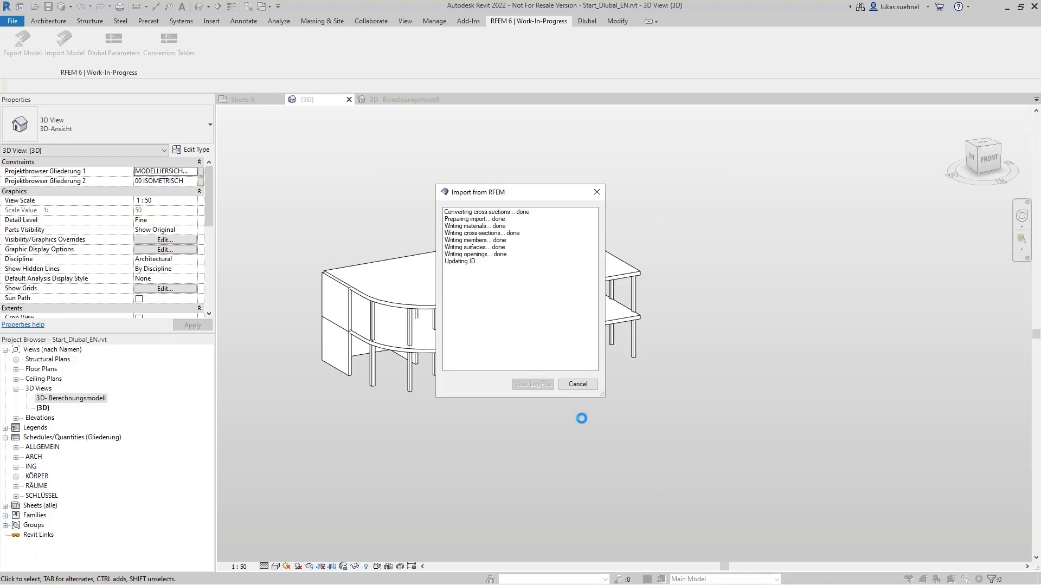
left_click(583, 386)
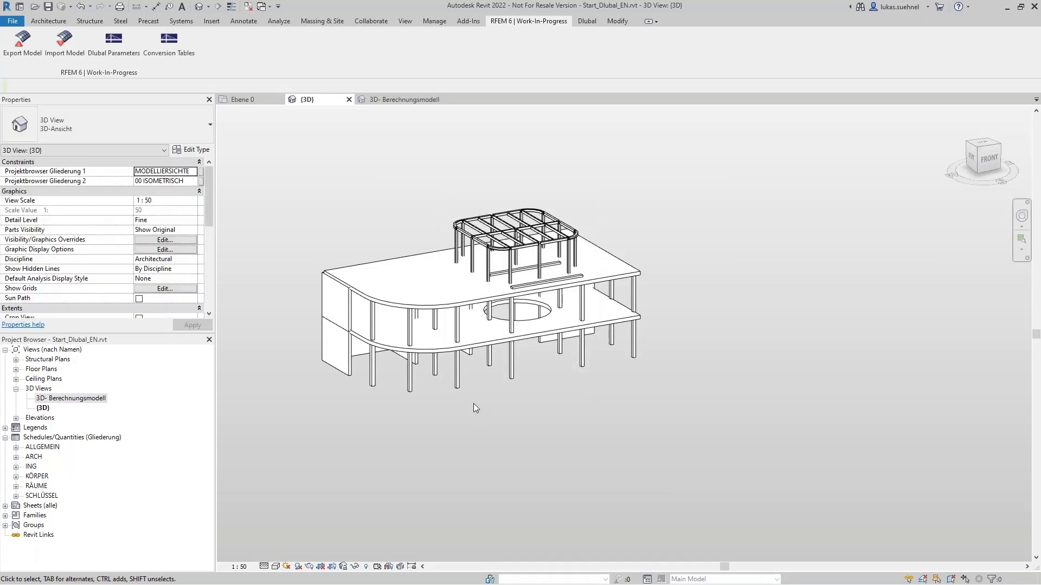
middle_click_drag(425, 442, 446, 455)
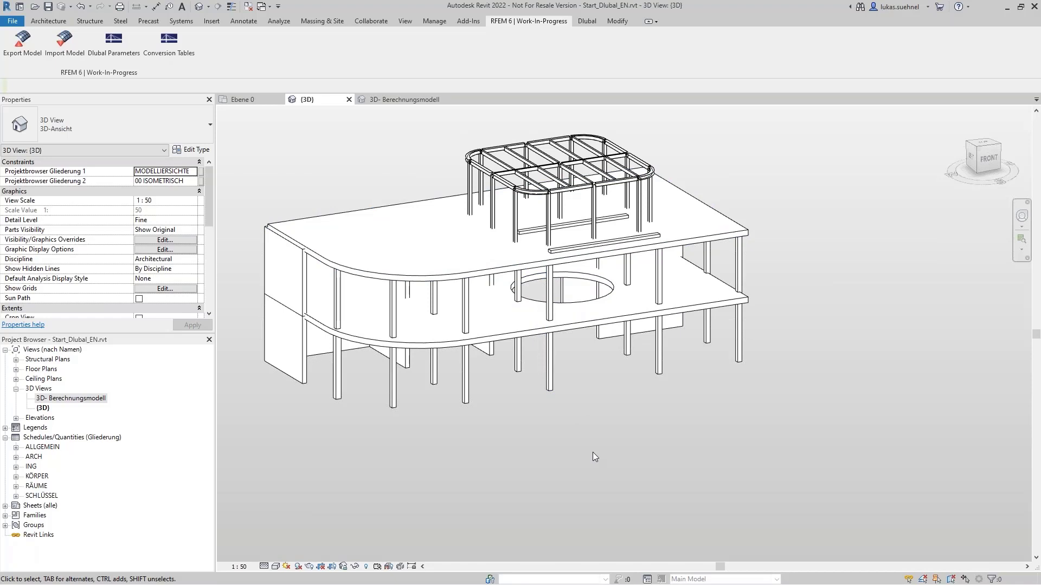
middle_click_drag(591, 451, 601, 416, "shift")
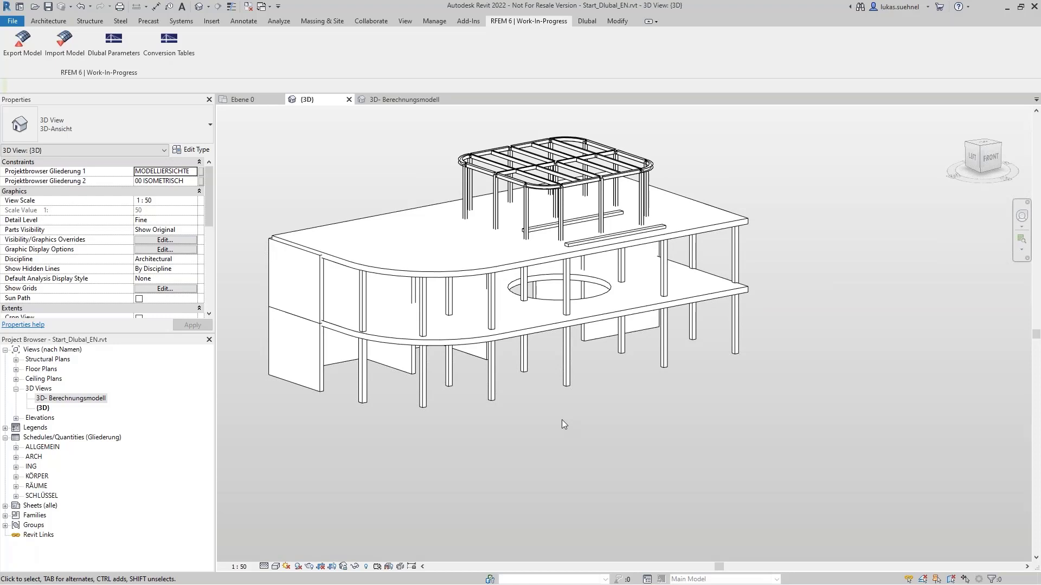
middle_click_drag(346, 218, 358, 223)
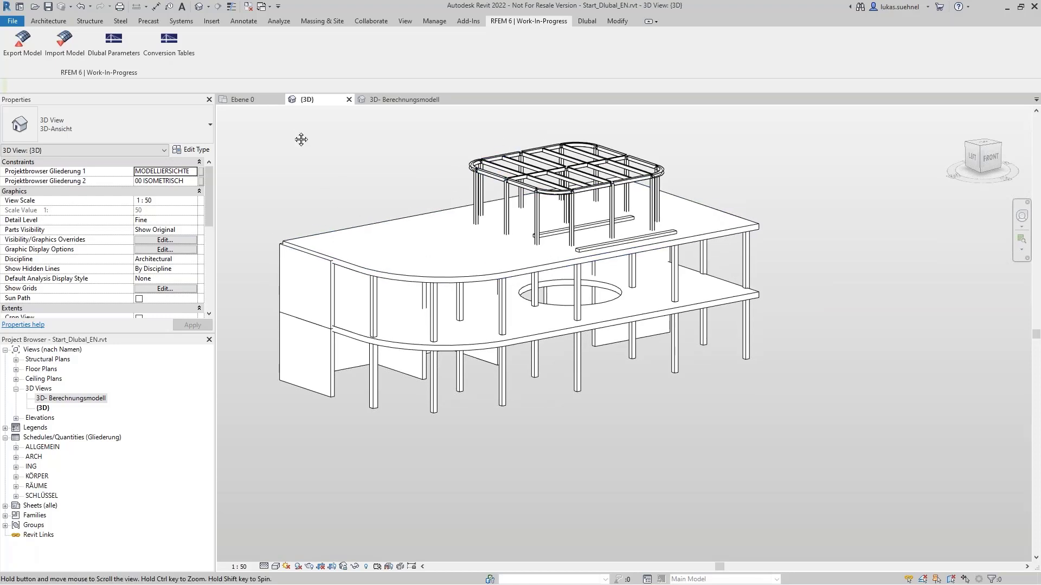
middle_click_drag(334, 173, 393, 219)
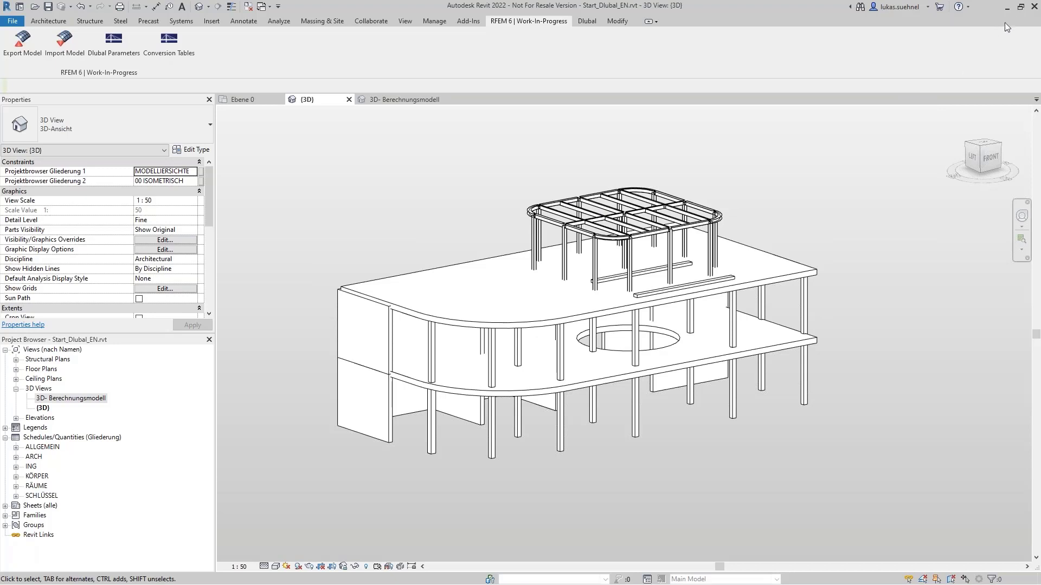
- Switch to the PowerPoint slide show and advance from the Revit import settings to the IFC General information slide
key("super")
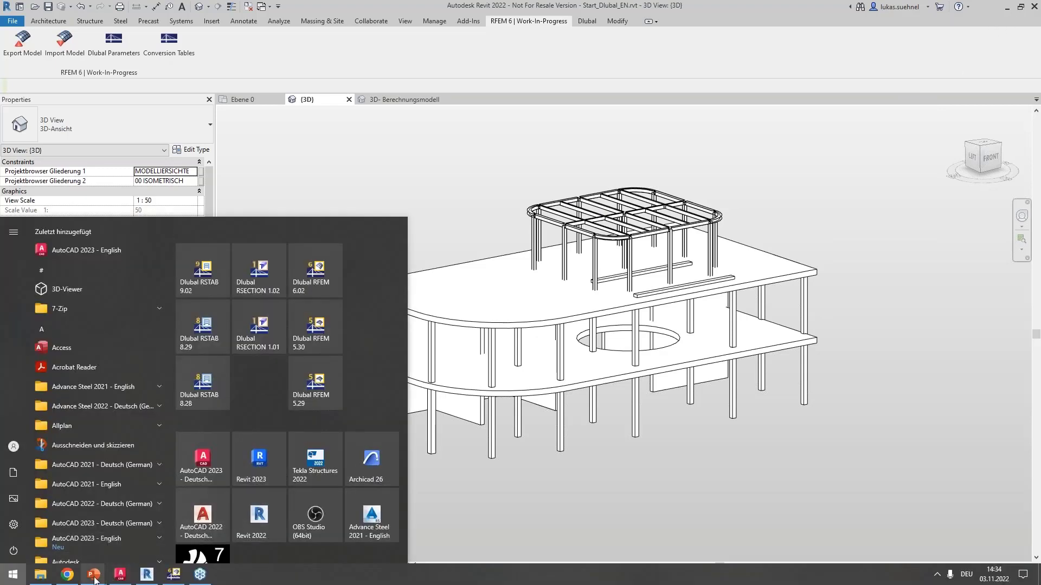
mouse_move(95, 578)
left_click(197, 535)
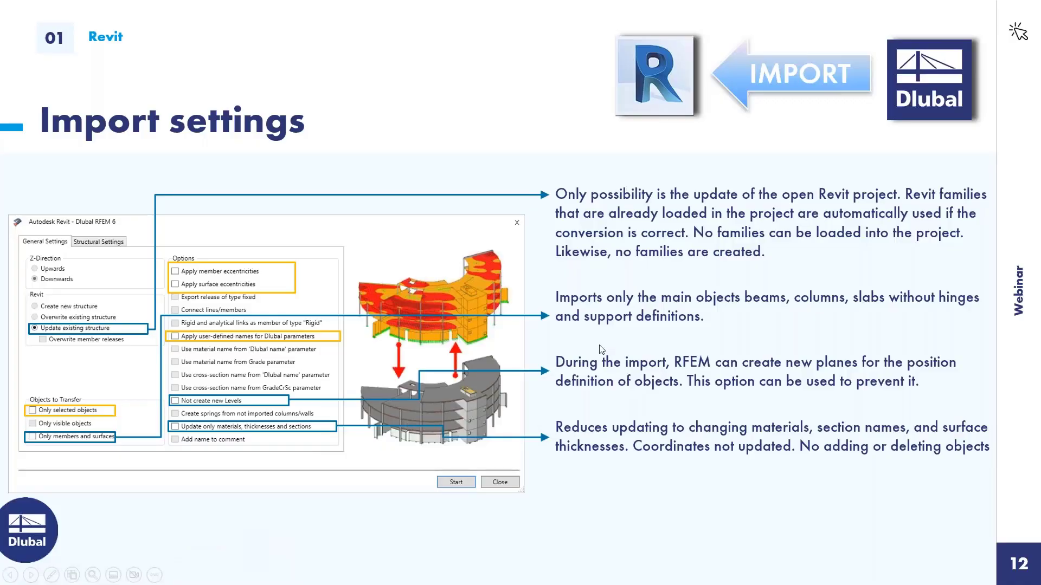
left_click(601, 345)
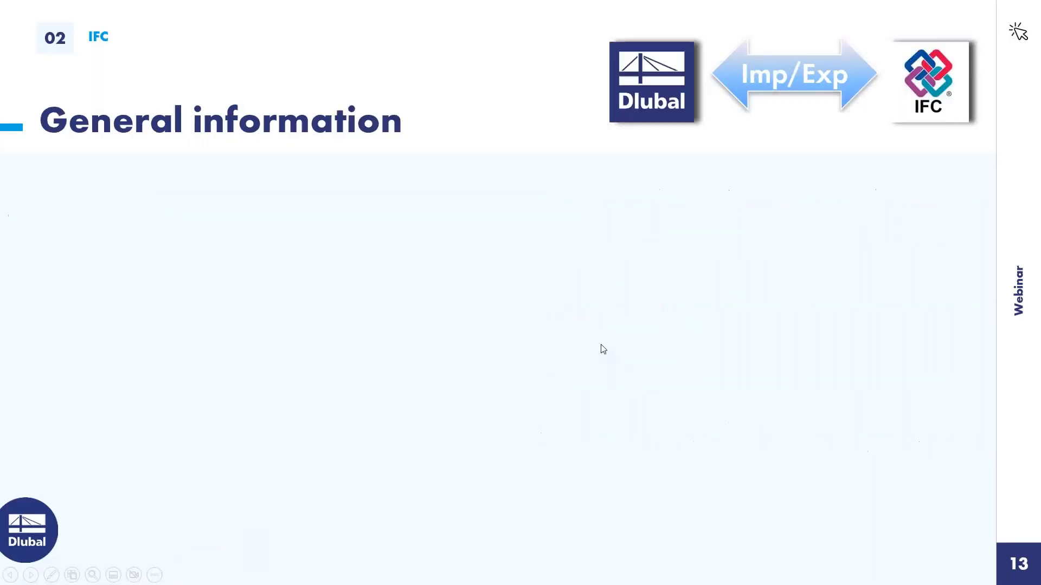
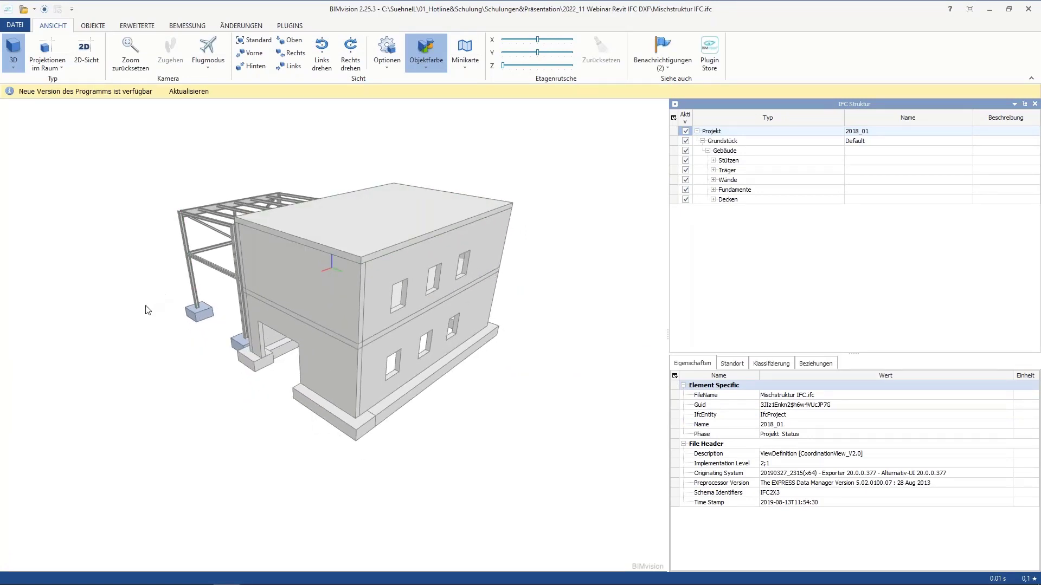
- Examine the Mischstruktur IFC model in BIMvision from several sides, including the steel frame, concrete building and foundations
left_click_drag(146, 310, 225, 289)
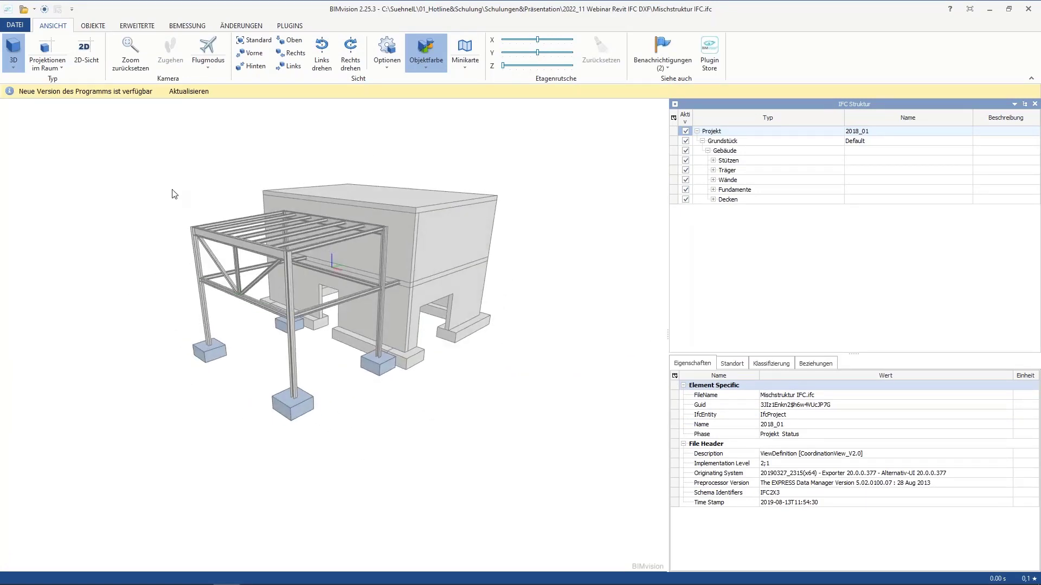
scroll(558, 315, "up", 3)
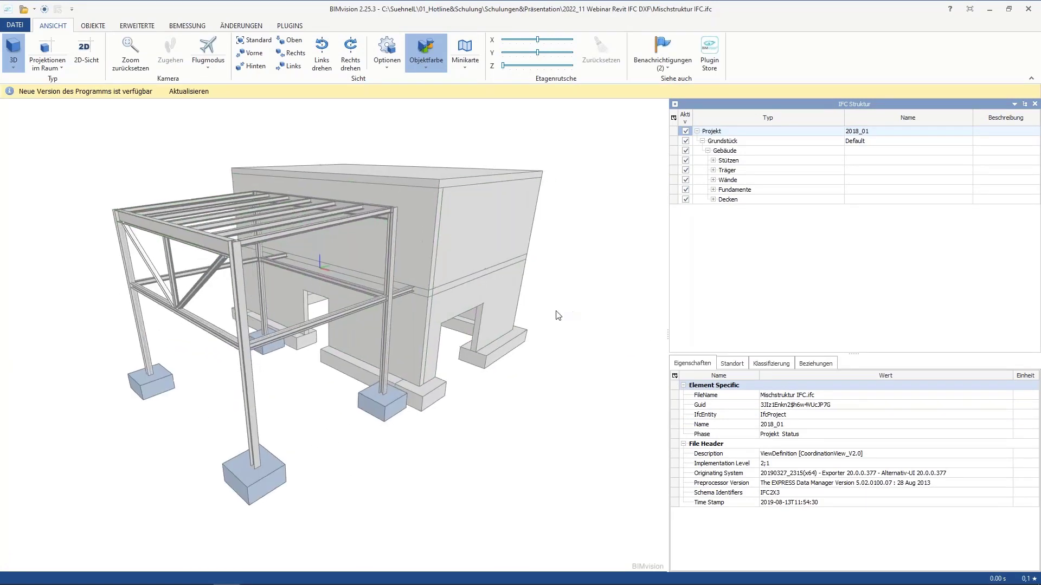
left_click_drag(558, 316, 384, 96)
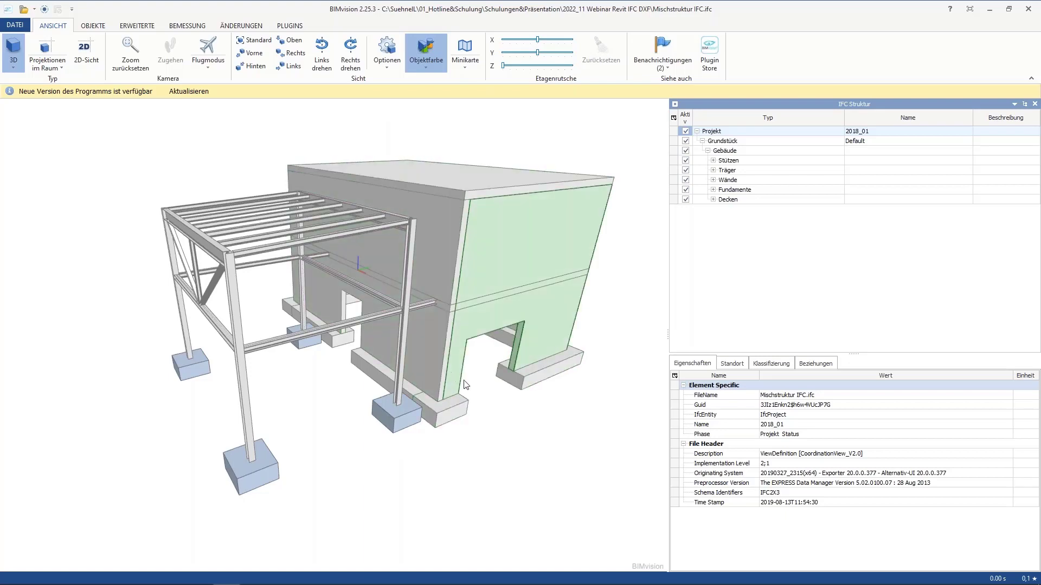
left_click_drag(566, 413, 401, 249)
left_click_drag(199, 329, 306, 326)
scroll(246, 294, "up", 8)
scroll(313, 310, "down", 8)
middle_click_drag(306, 322, 336, 320)
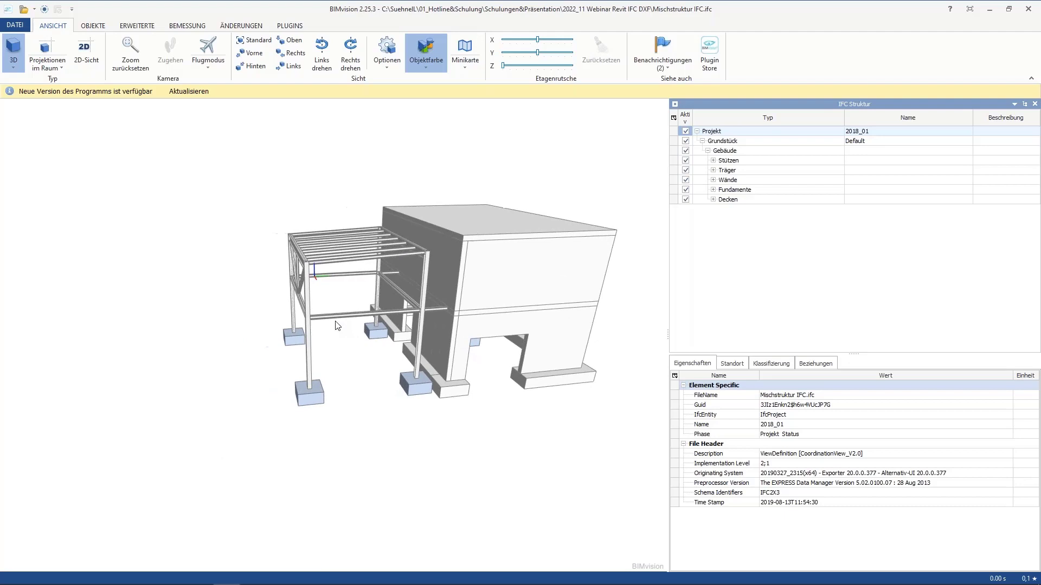
- Select the IPE 300 edge beam of the steel frame and expand its IFC structure entry to view its material layer
left_click(304, 259)
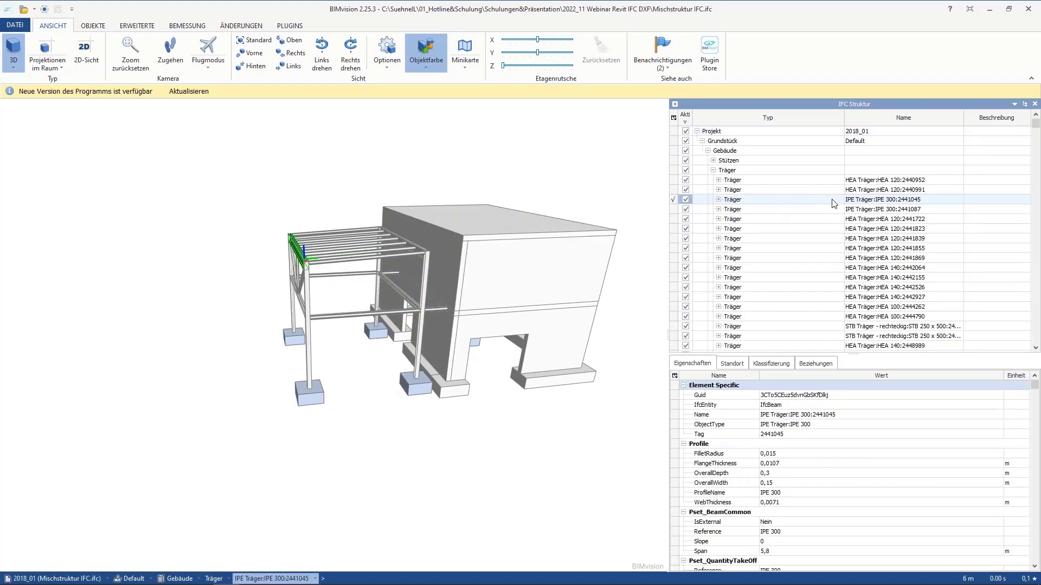
left_click(719, 201)
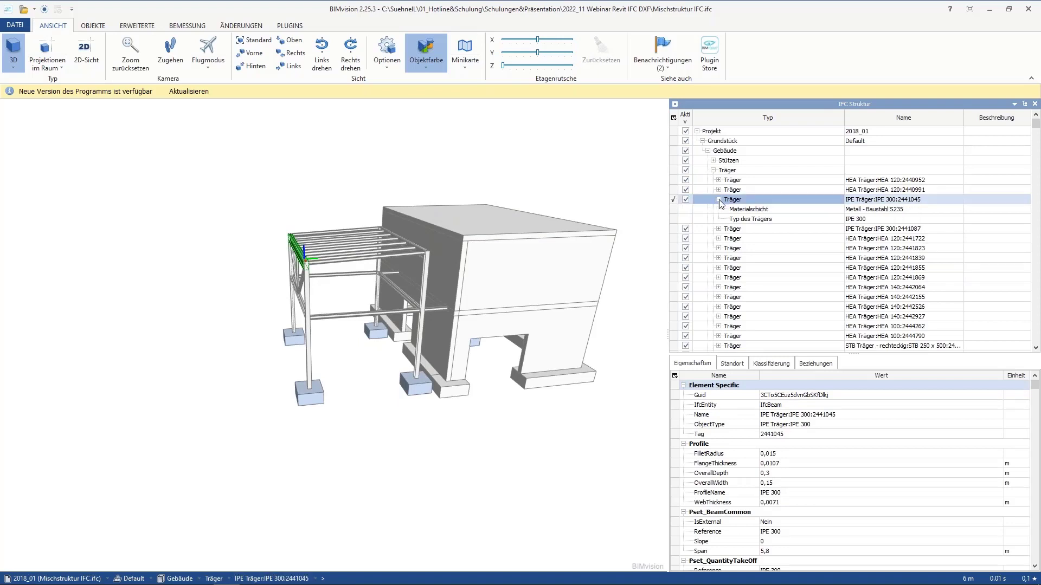
left_click(874, 210)
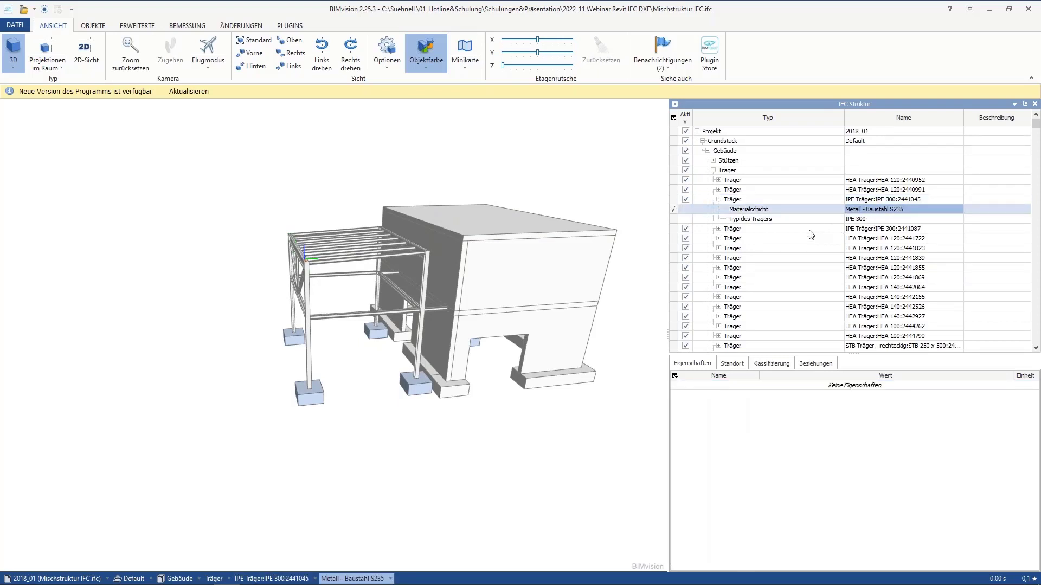
- Switch to RFEM and import the IFC file Mischstruktur IFC.ifc from the 2022_11 Webinar Revit IFC DXF folder
double_click(563, 9)
left_click(929, 149)
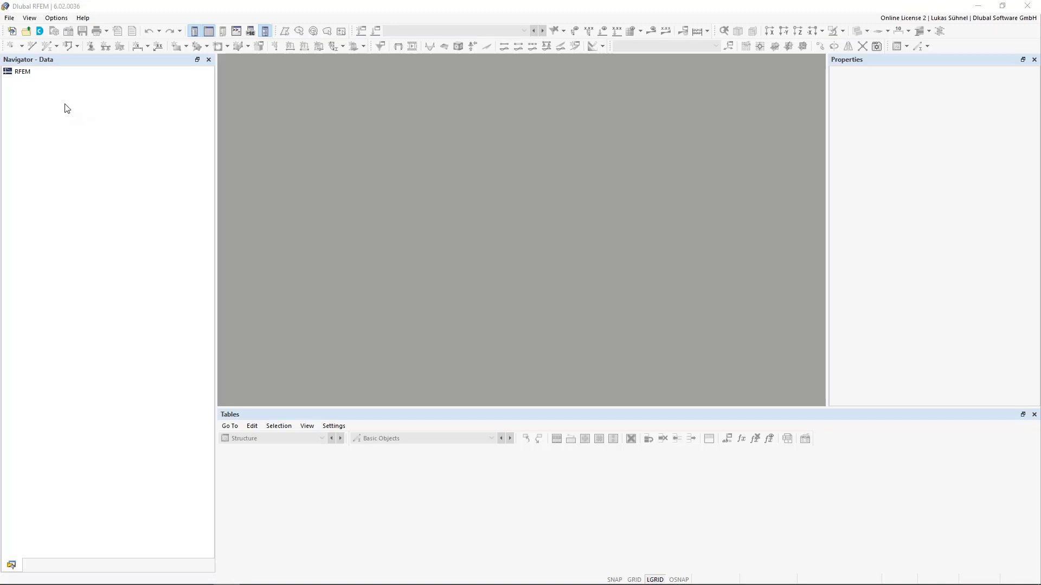
left_click(9, 18)
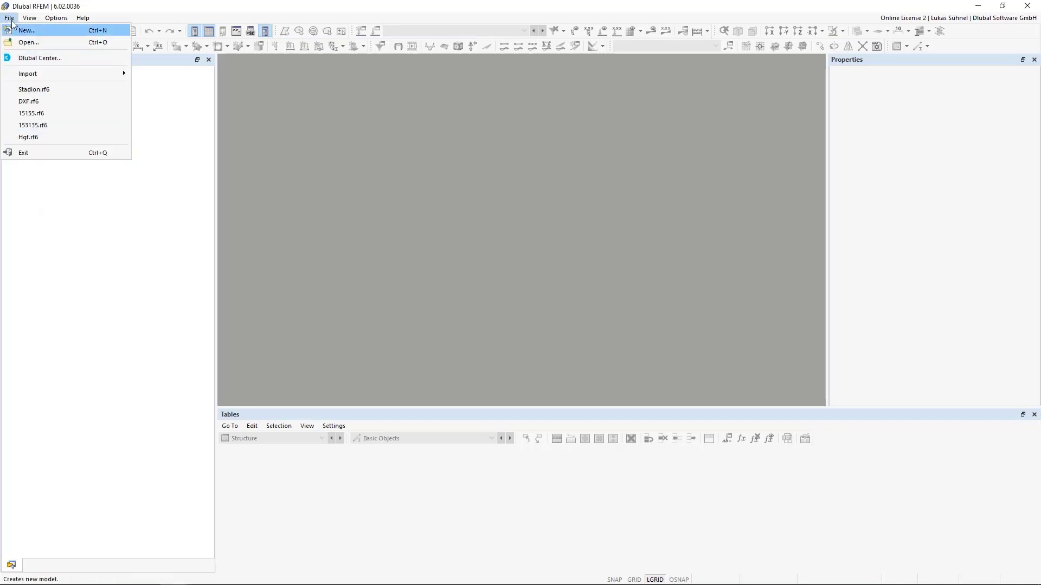
mouse_move(119, 74)
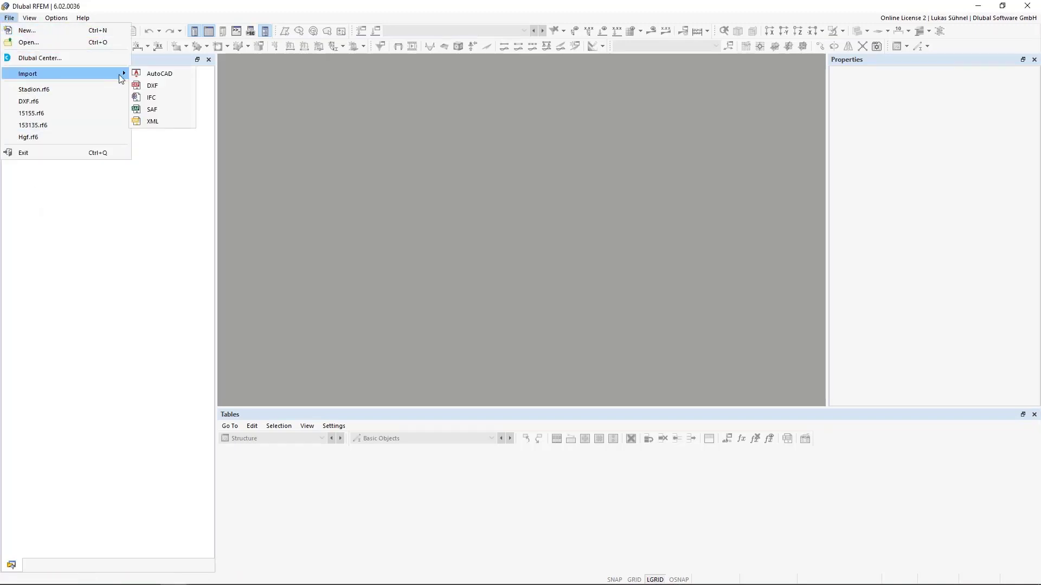
left_click(149, 101)
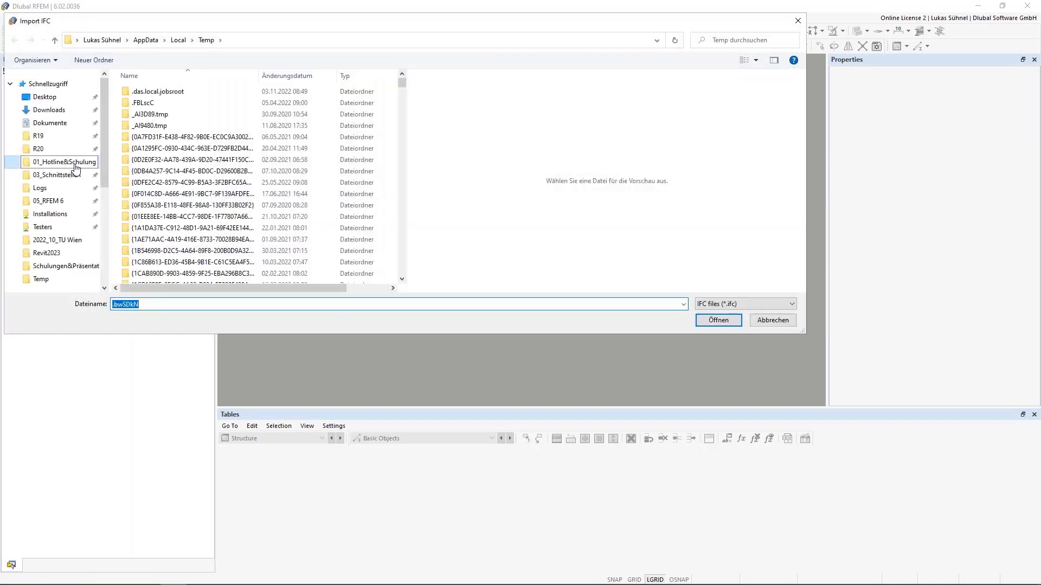
left_click(75, 165)
double_click(166, 194)
left_click(168, 162)
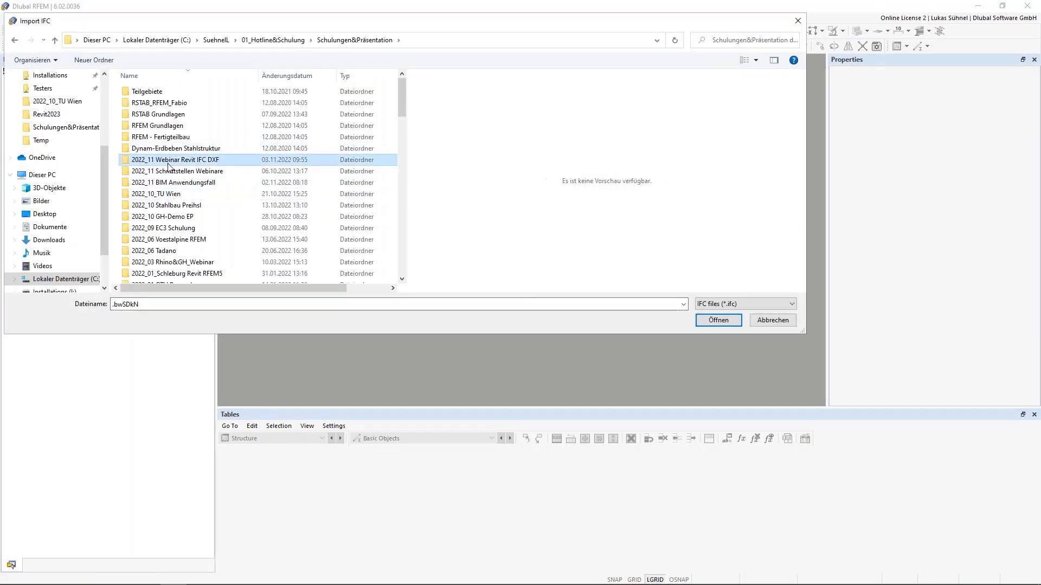
double_click(168, 162)
left_click(162, 138)
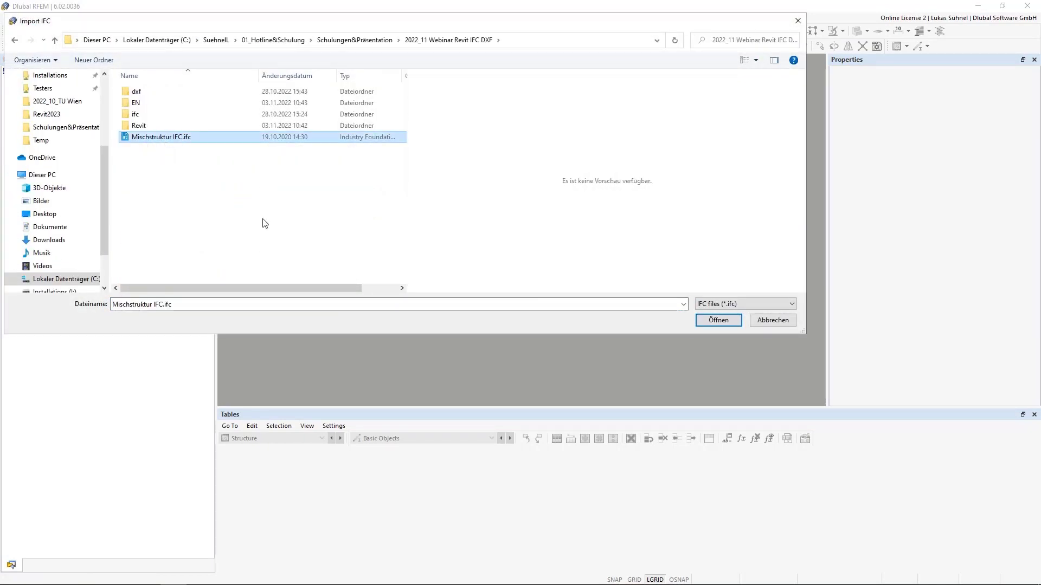
left_click(718, 320)
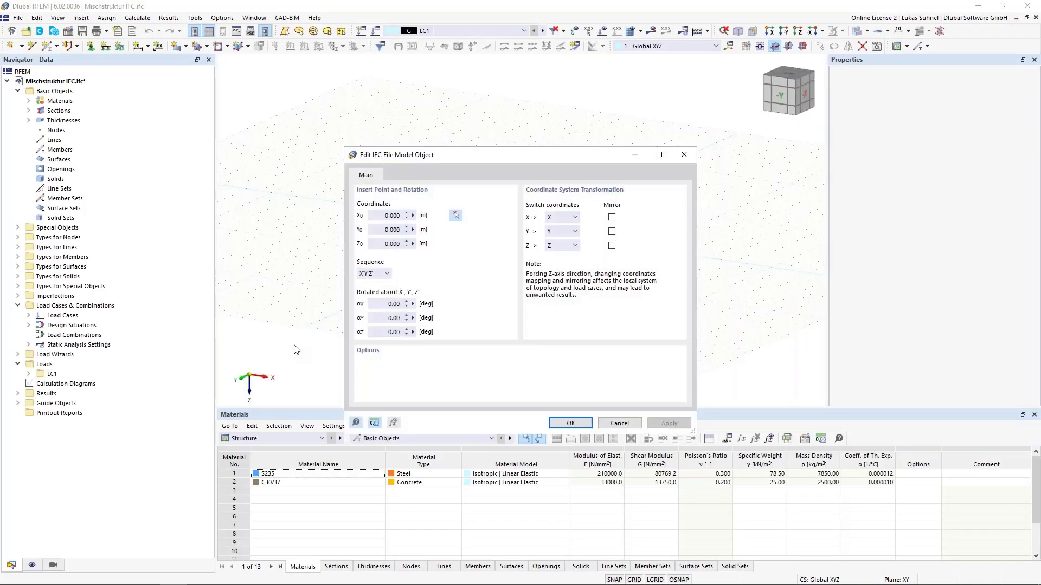
- Mirror the IFC model's Y and Z coordinates, apply the coordinate transformation, and close the import log
left_click(611, 245)
left_click(611, 231)
left_click_drag(448, 157, 439, 124)
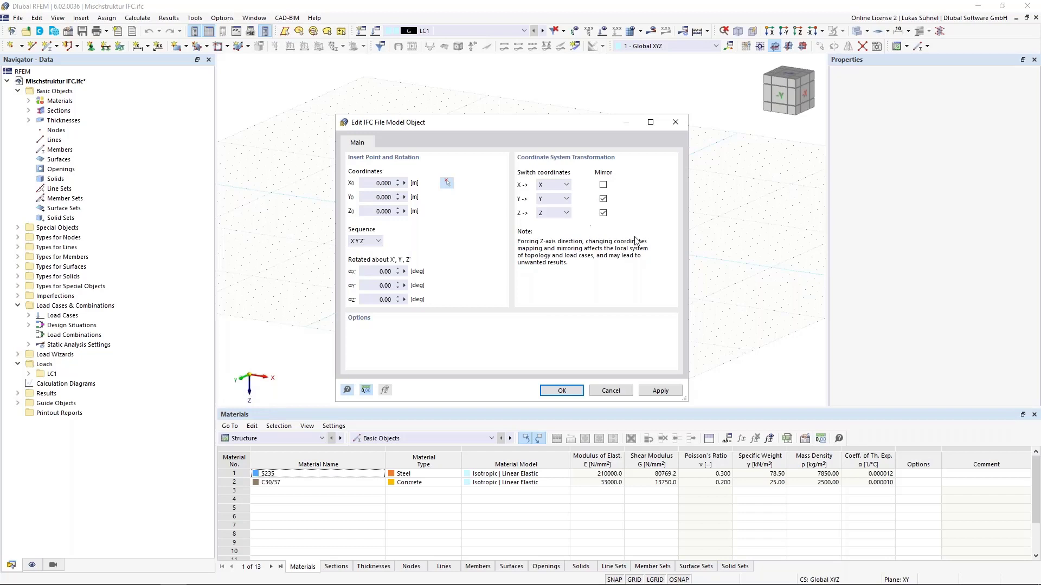
left_click(558, 391)
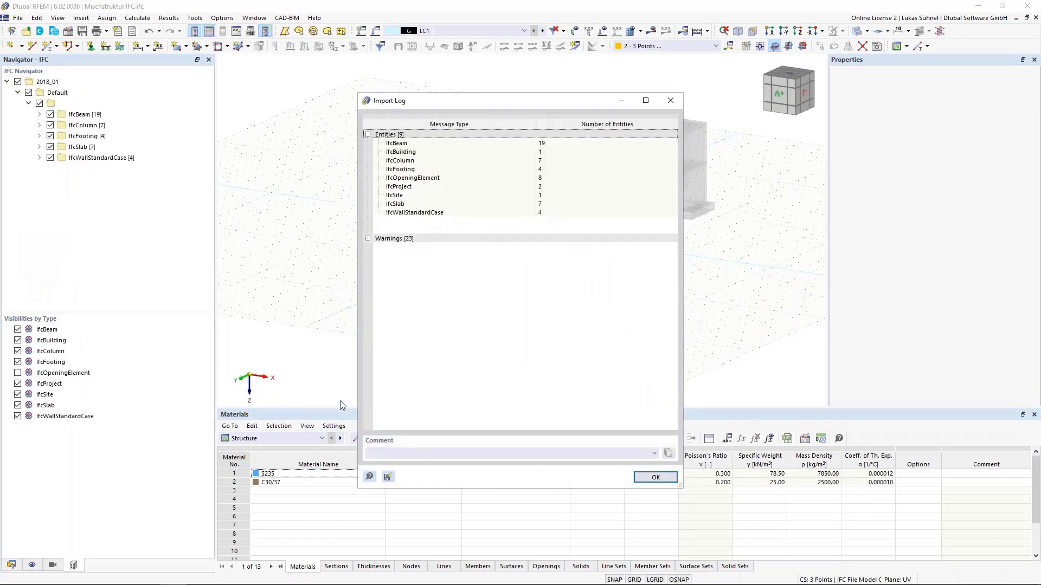
left_click(655, 477)
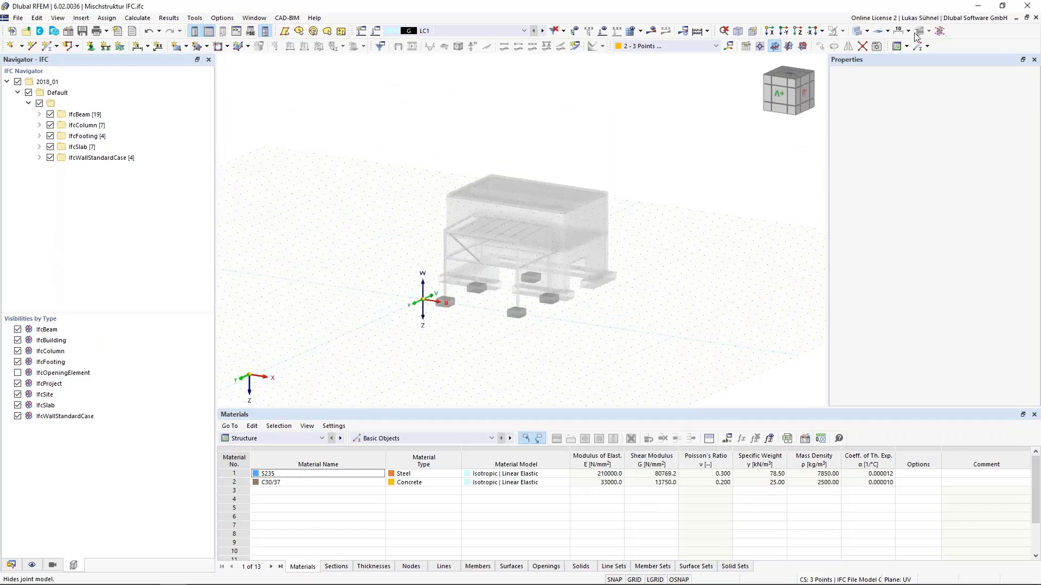
- Switch the transparent IFC model to a solid display and view it from the steel frame side
left_click(941, 31)
left_click(878, 52)
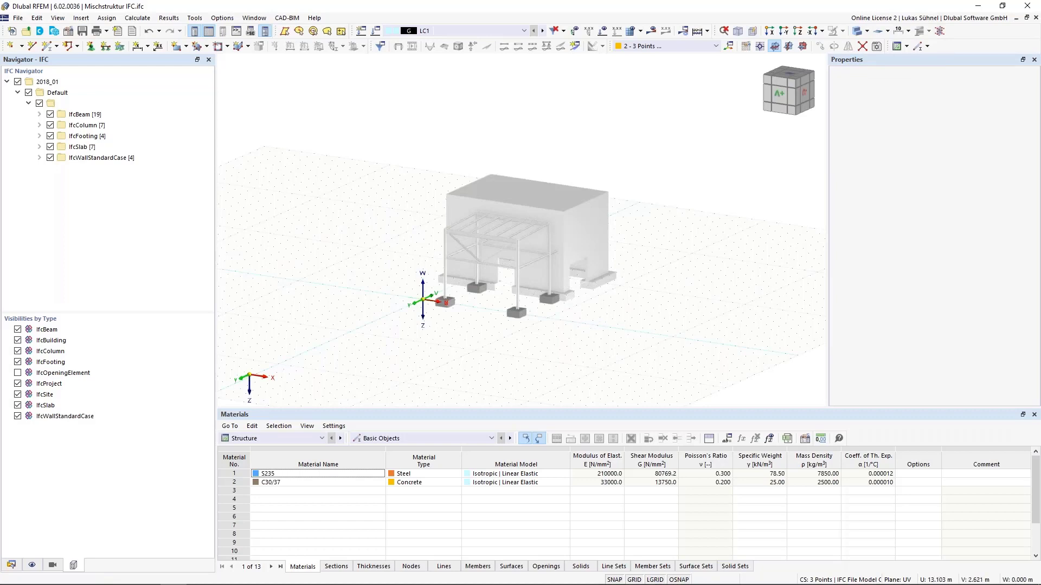
middle_click_drag(596, 321, 430, 283, "ctrl")
scroll(466, 263, "up", 5)
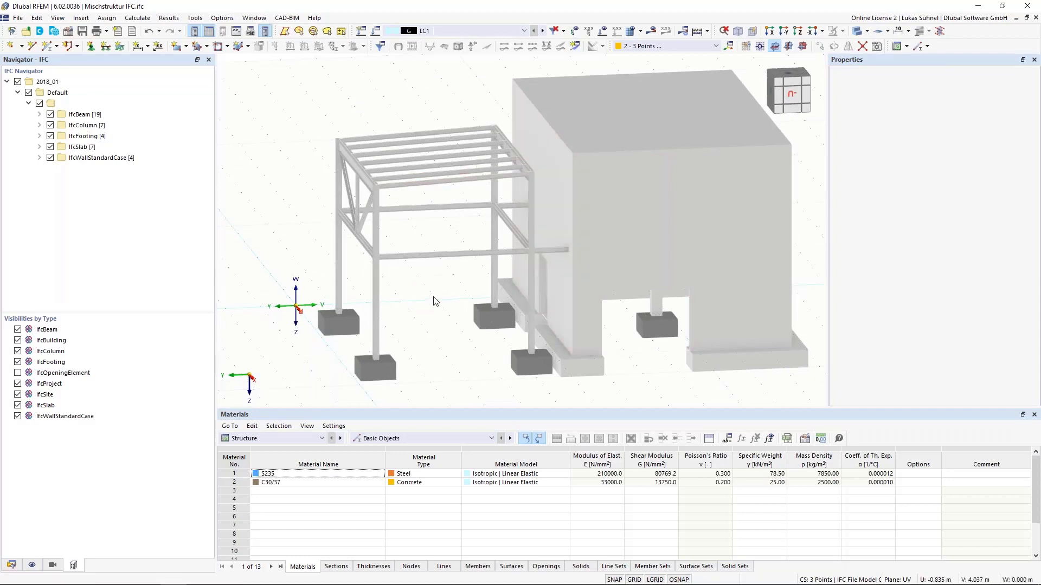
middle_click_drag(440, 328, 435, 293)
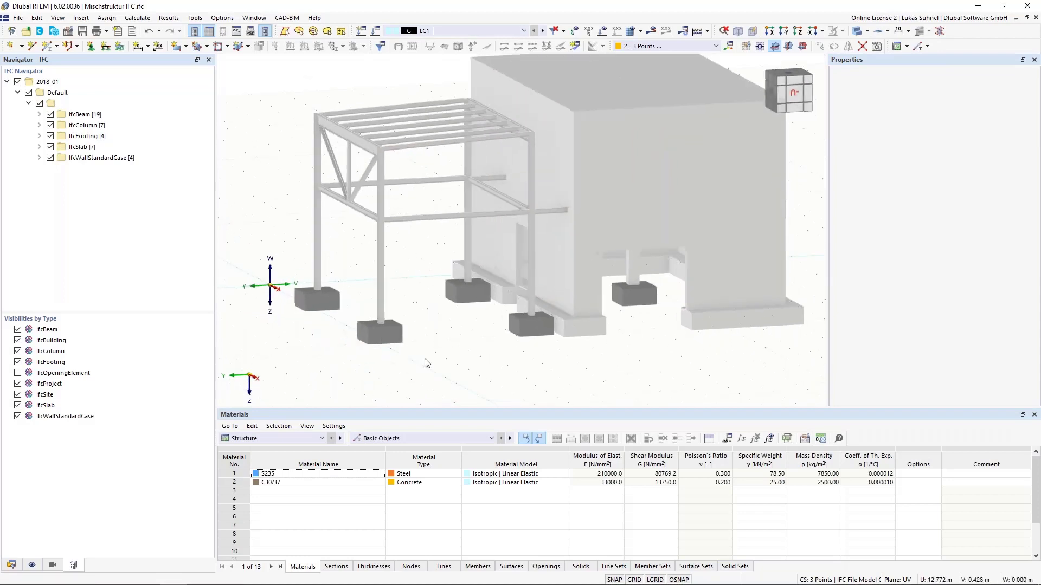
scroll(427, 363, "down", 1)
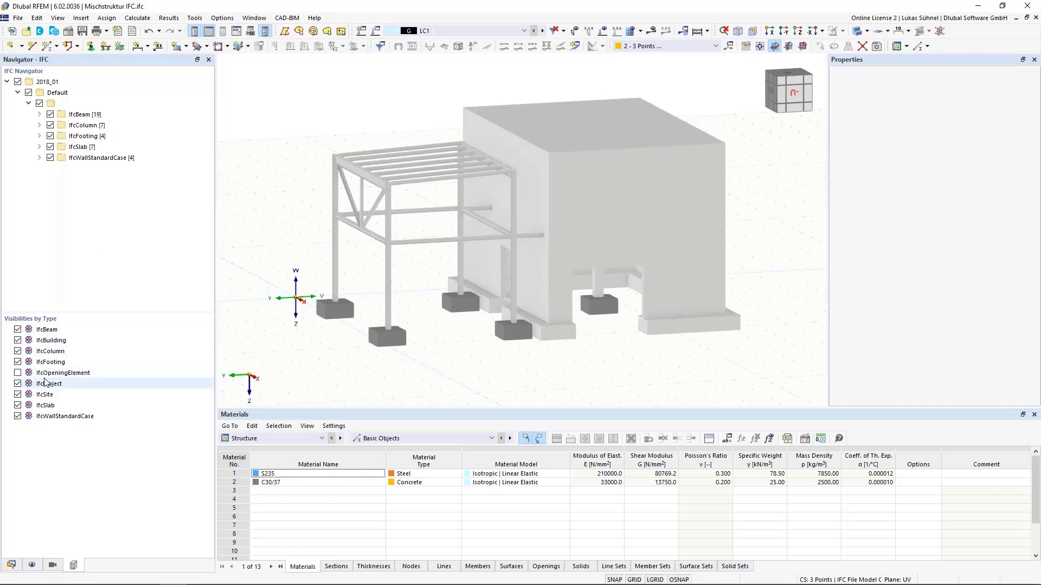
- Hide the IfcSlab elements to look inside the concrete building, and show them again
left_click(18, 405)
middle_click_drag(343, 263, 362, 324, "ctrl")
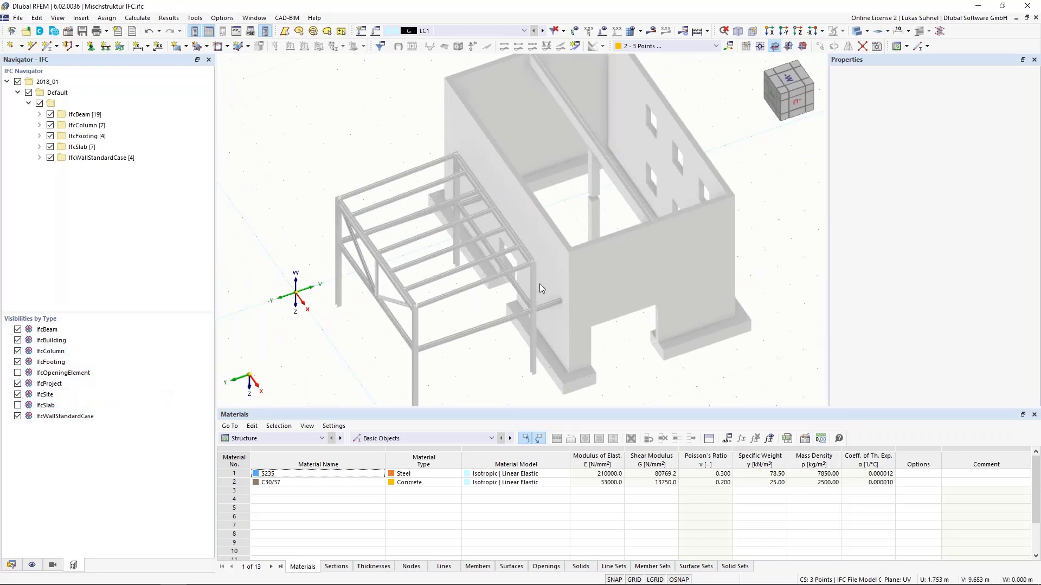
middle_click_drag(549, 349, 548, 397)
middle_click_drag(548, 326, 499, 332, "ctrl")
left_click(18, 406)
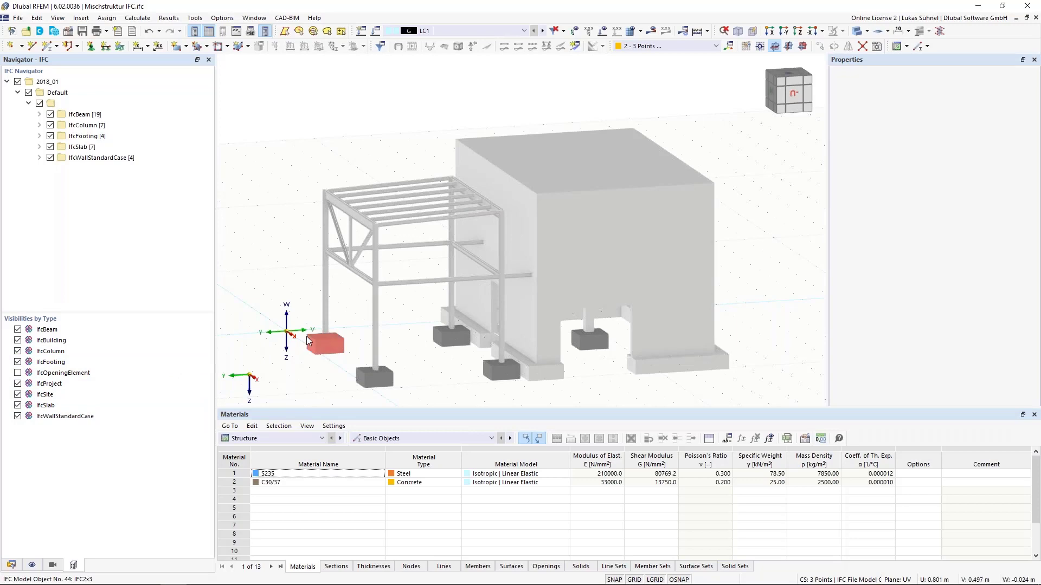
- Expand the IfcColumn group, hide the first two HEA 160 columns, and show them again
left_click(40, 126)
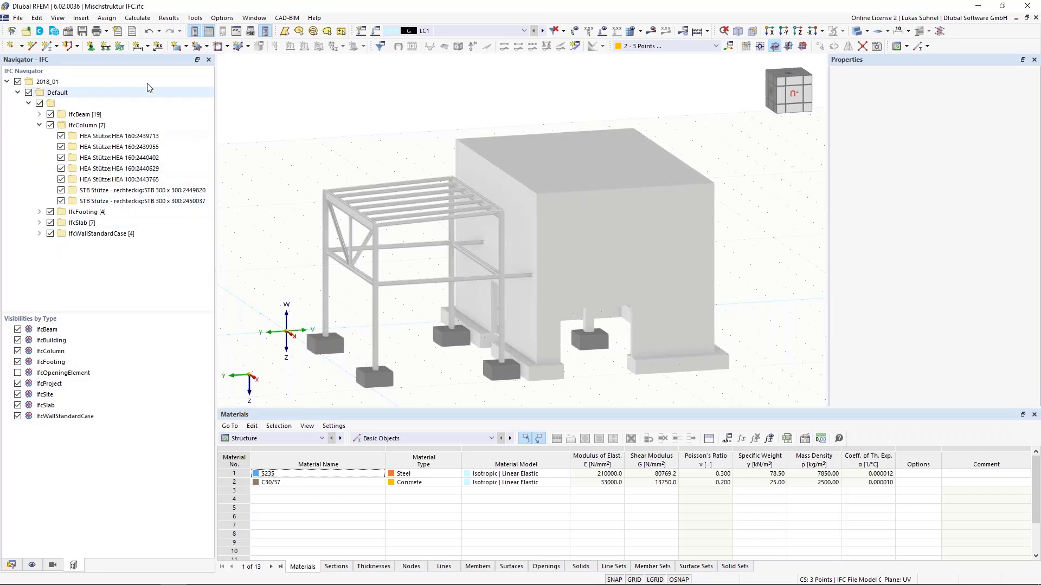
left_click(61, 136)
left_click(62, 147)
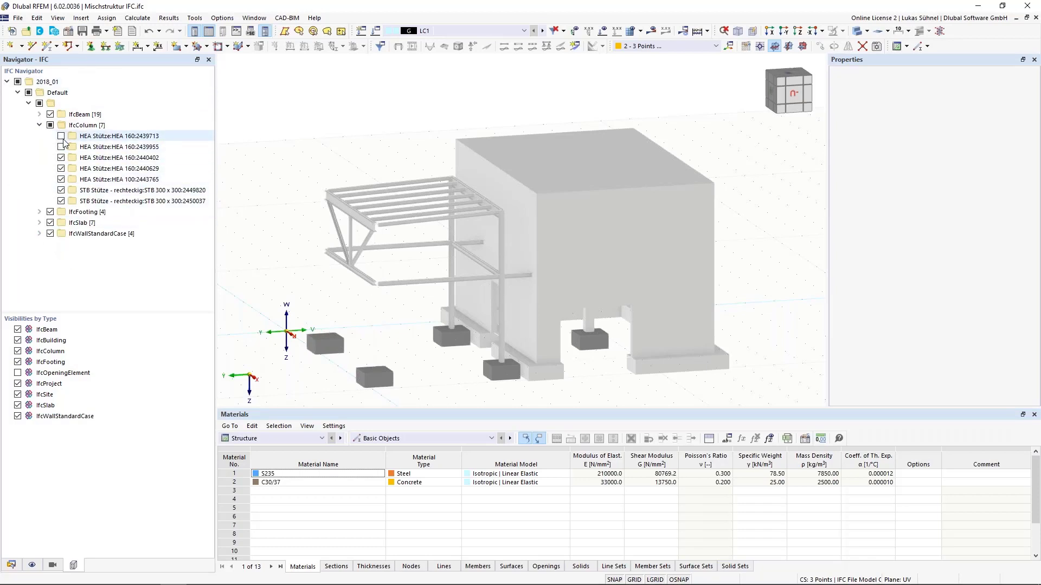
left_click(61, 136)
left_click(62, 147)
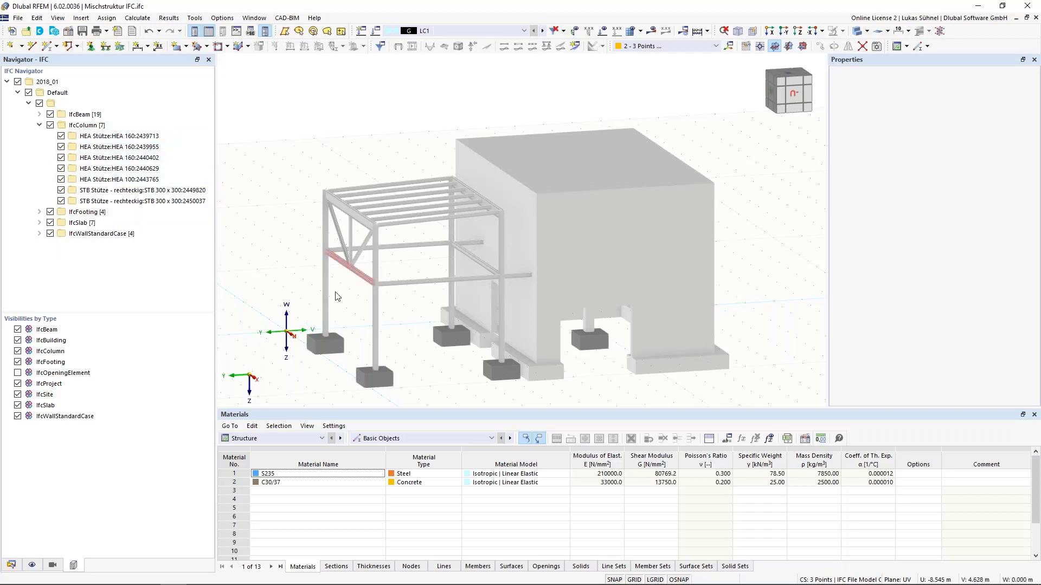
- Select the front HEA 160 column and the IPE 300 edge beam to view their basic IFC properties
scroll(396, 302, "up", 2)
middle_click_drag(396, 302, 365, 285)
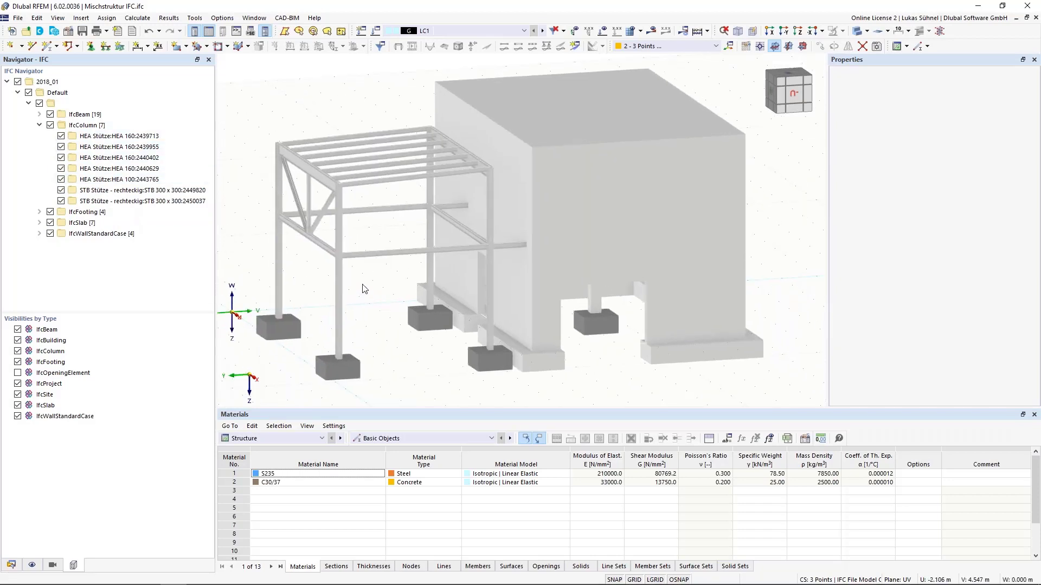
left_click(342, 274)
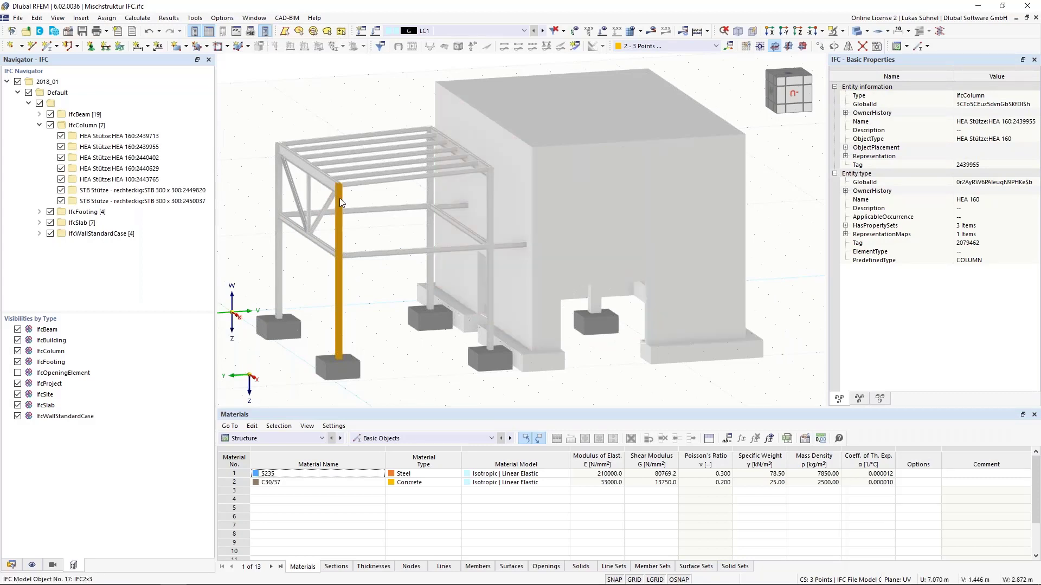
left_click(324, 185)
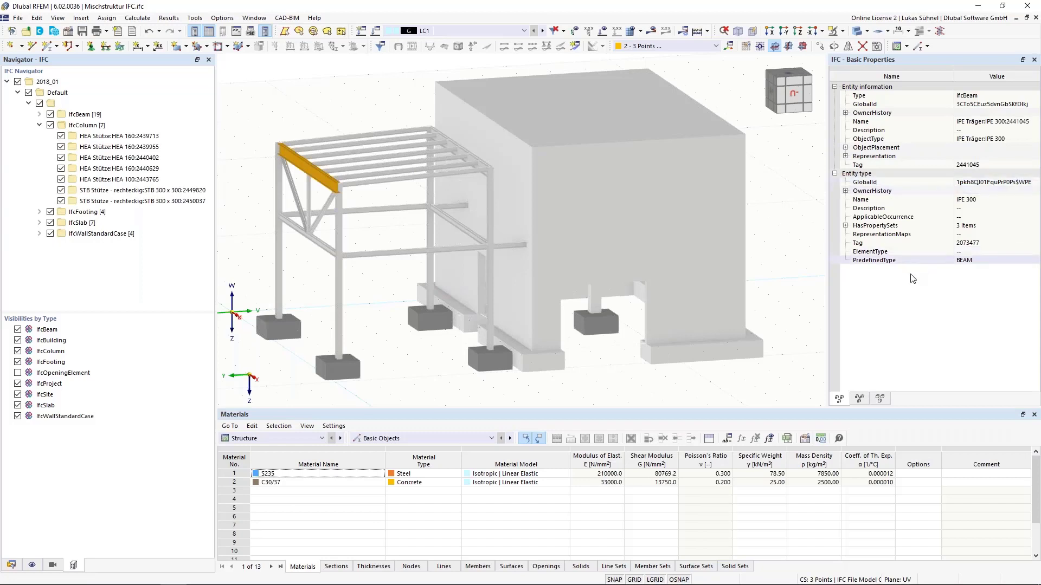
- View the edge beam's IFC relations down to its associated material name, and clear the selection
left_click(880, 399)
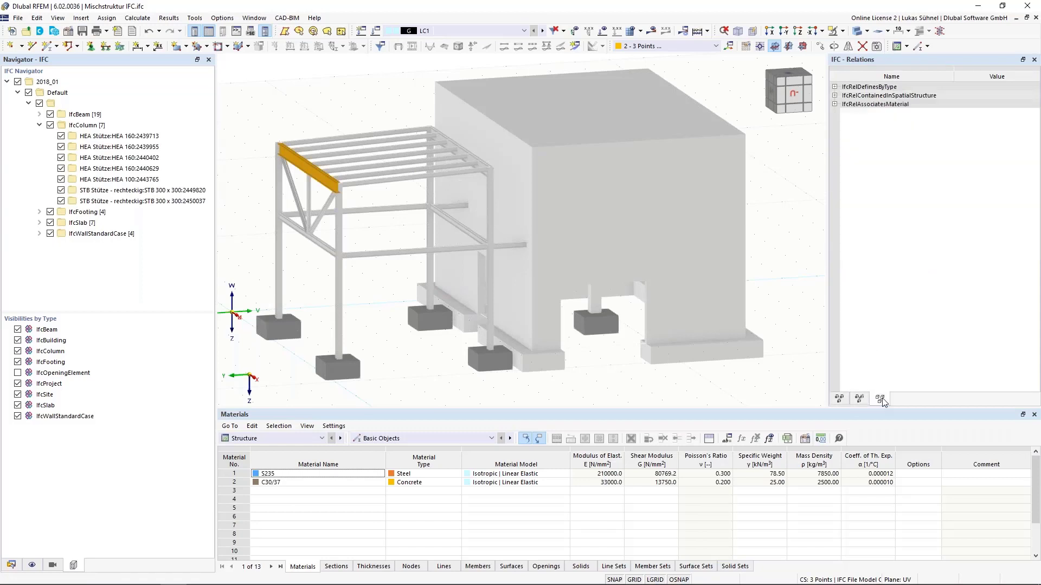
left_click(835, 104)
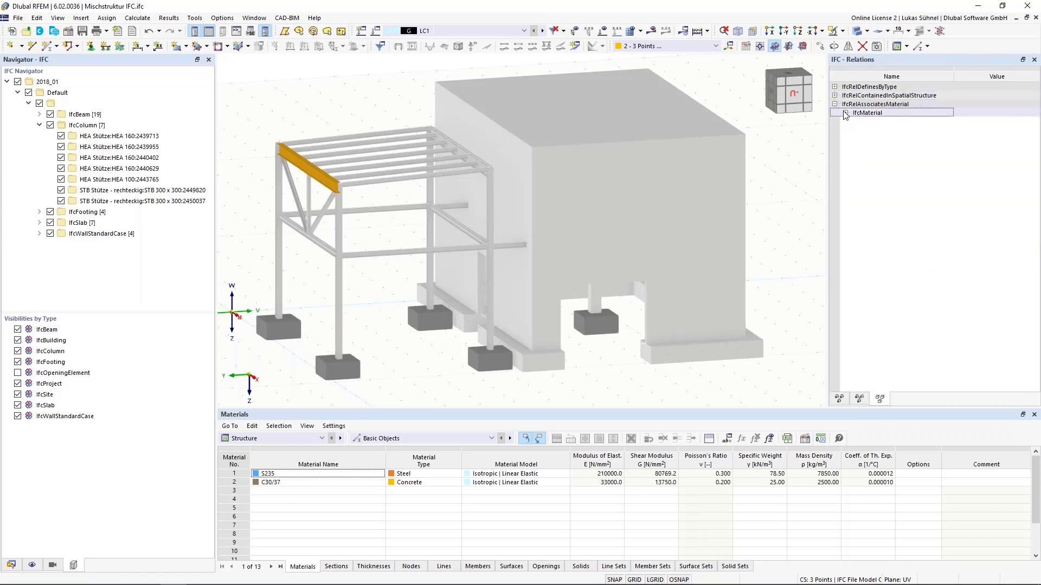
left_click(845, 113)
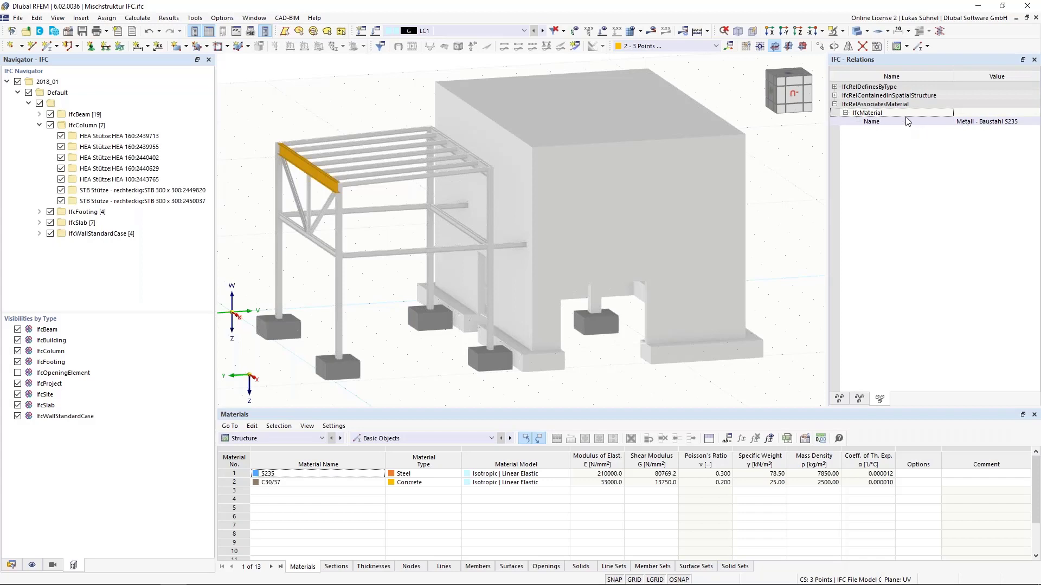
left_click(965, 122)
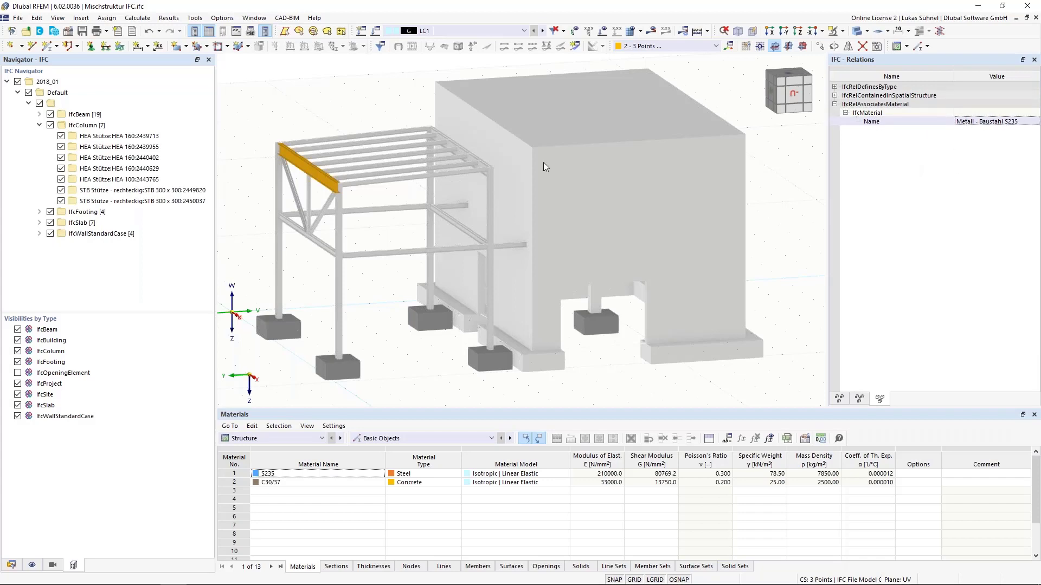
left_click(262, 101)
- Hide the IfcSlab elements so the feet of the steel columns are exposed
middle_click_drag(262, 101, 305, 120, "ctrl")
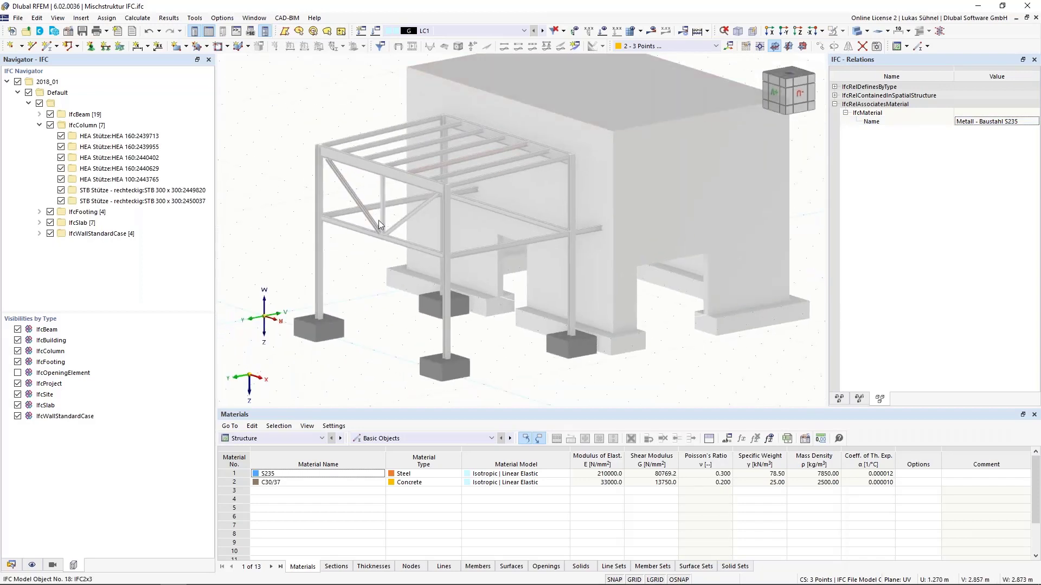
left_click(17, 406)
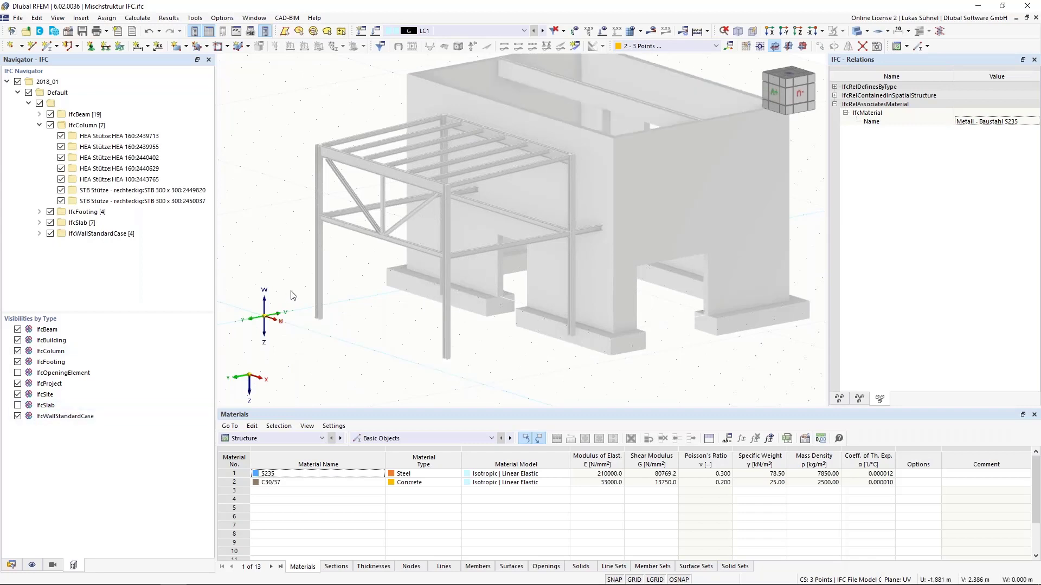
middle_click_drag(293, 295, 327, 311)
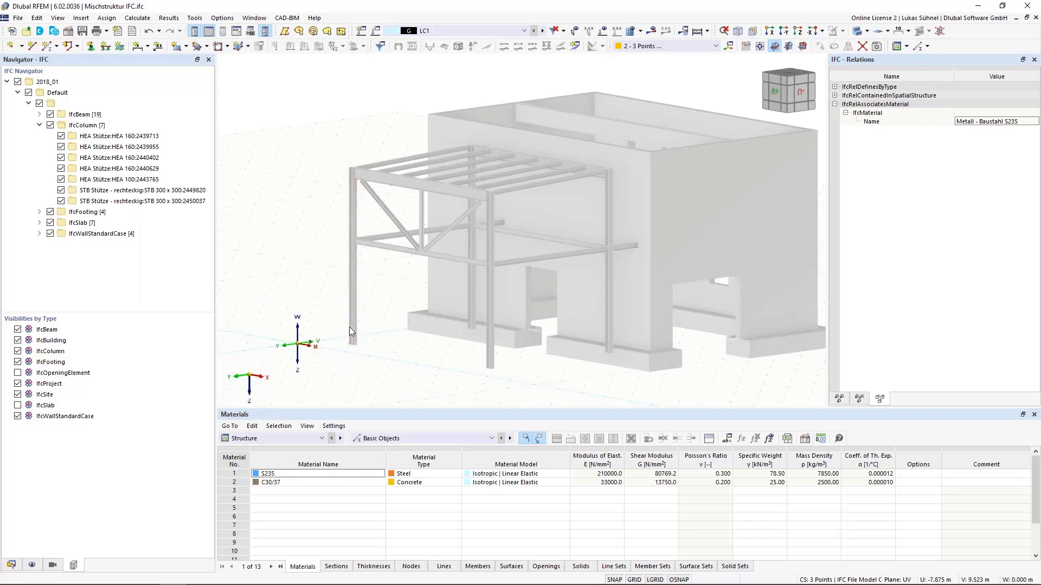
- Examine the foot of the outer steel column and its H-shaped profile up close from several angles
scroll(351, 353, "up", 3)
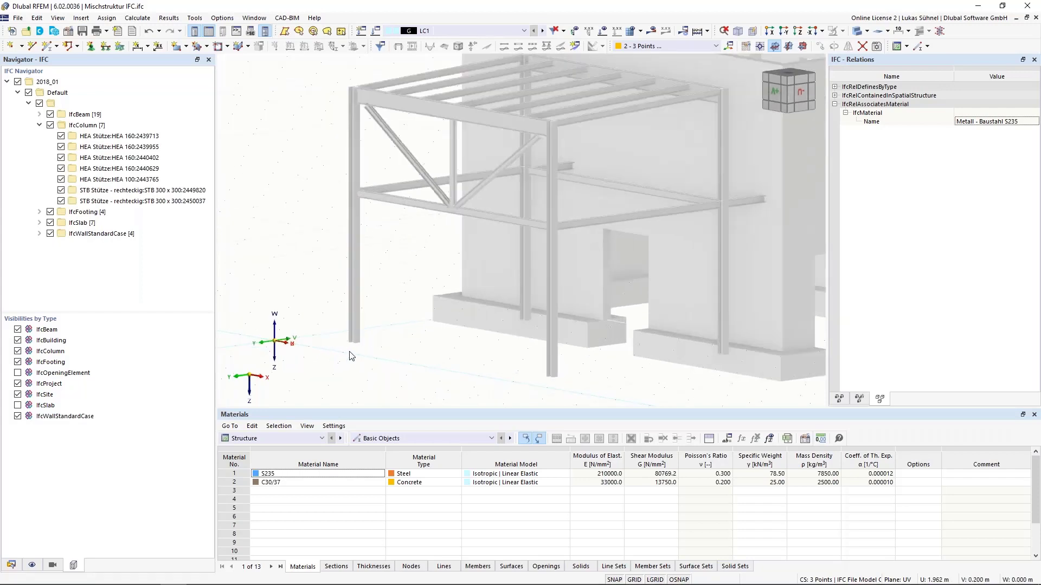
scroll(351, 356, "up", 4)
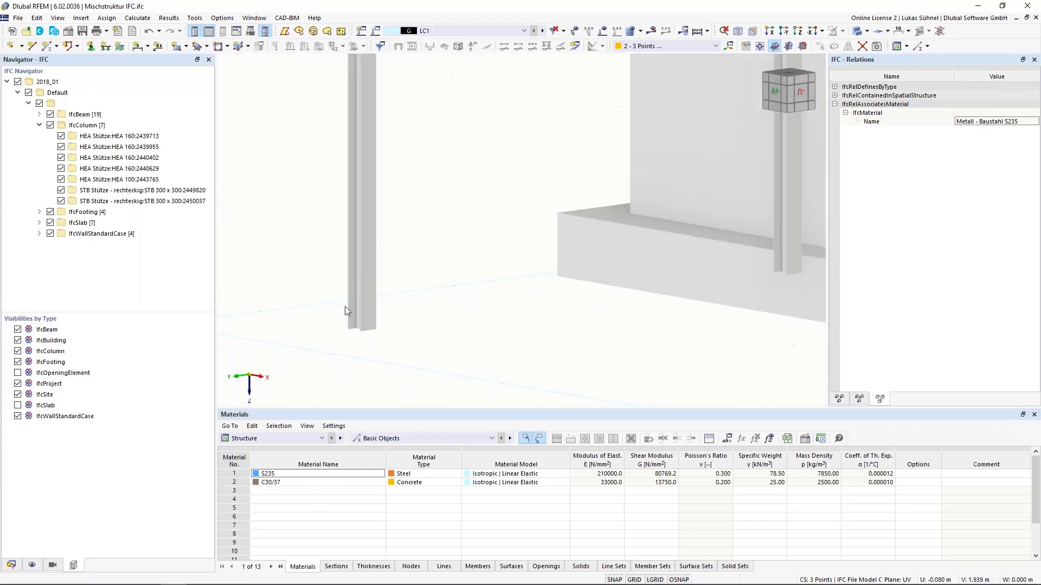
scroll(350, 357, "up", 3)
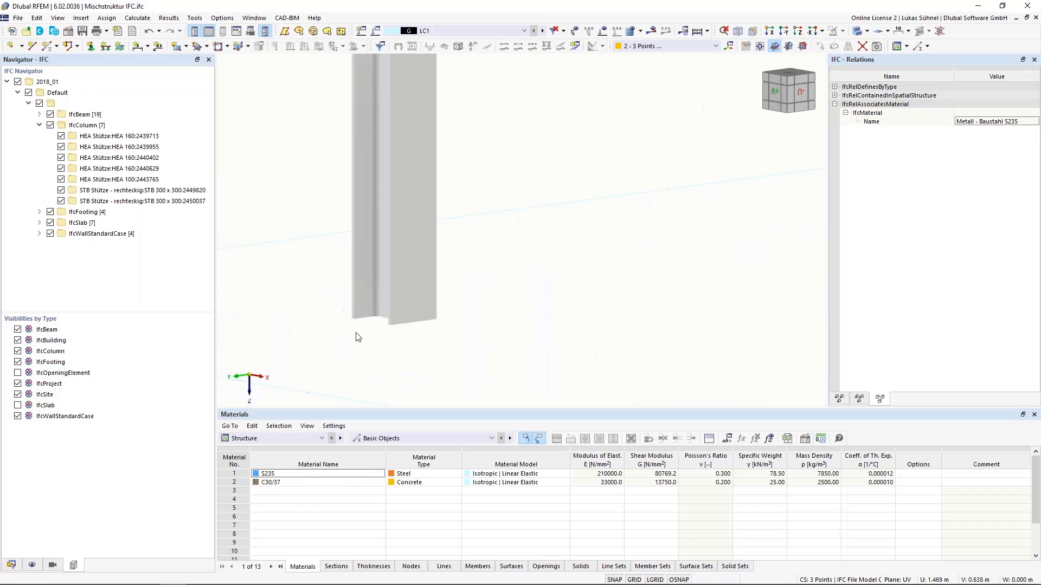
middle_click_drag(368, 353, 358, 321, "ctrl")
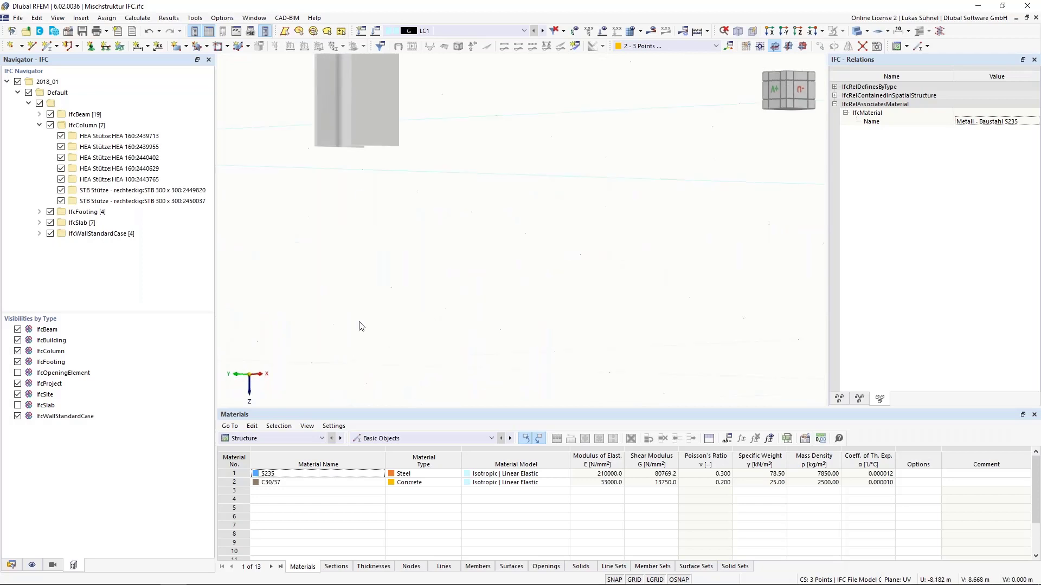
scroll(356, 183, "down", 1)
middle_click_drag(353, 216, 367, 263)
middle_click_drag(368, 264, 388, 403, "ctrl")
scroll(339, 265, "up", 3)
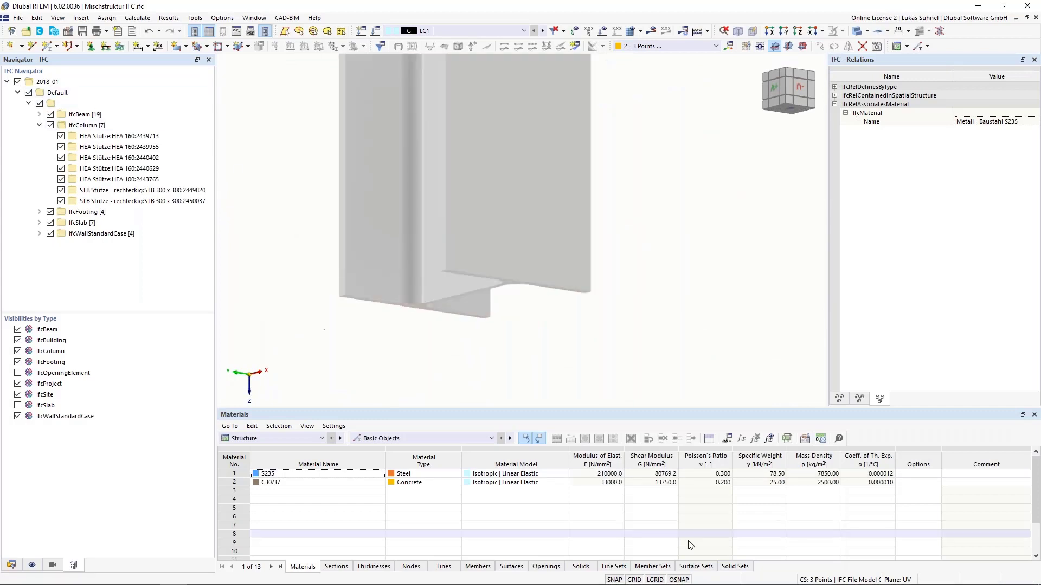
- Create a node midway between two diagonally opposite corners of the outer steel column's foot, at (1.124, 1.080, 0.000) and (1.276, 0.920, 0.000) m
right_click(684, 581)
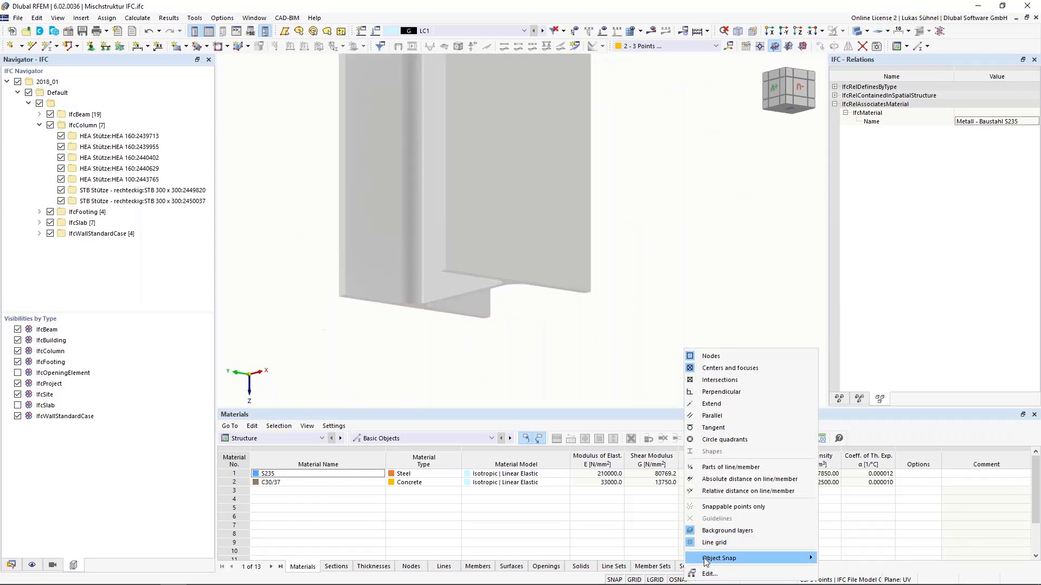
left_click(412, 364)
left_click(22, 47)
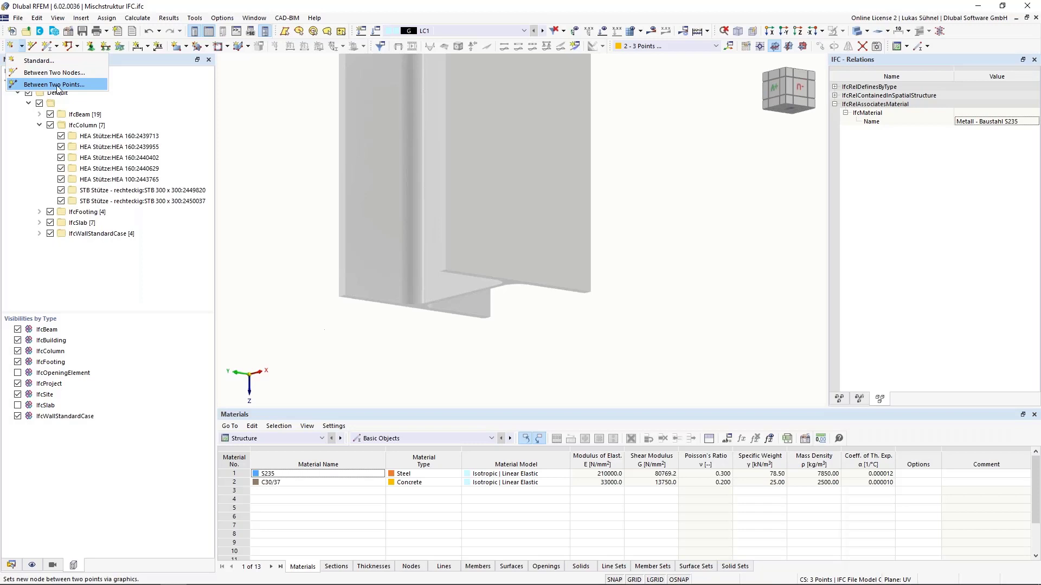
left_click(59, 85)
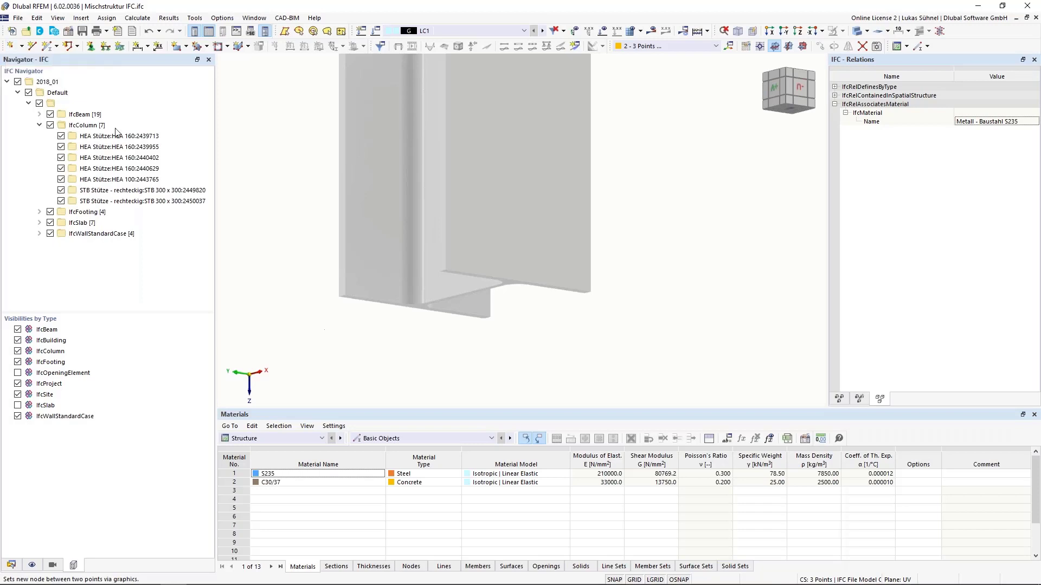
scroll(483, 321, "up", 2)
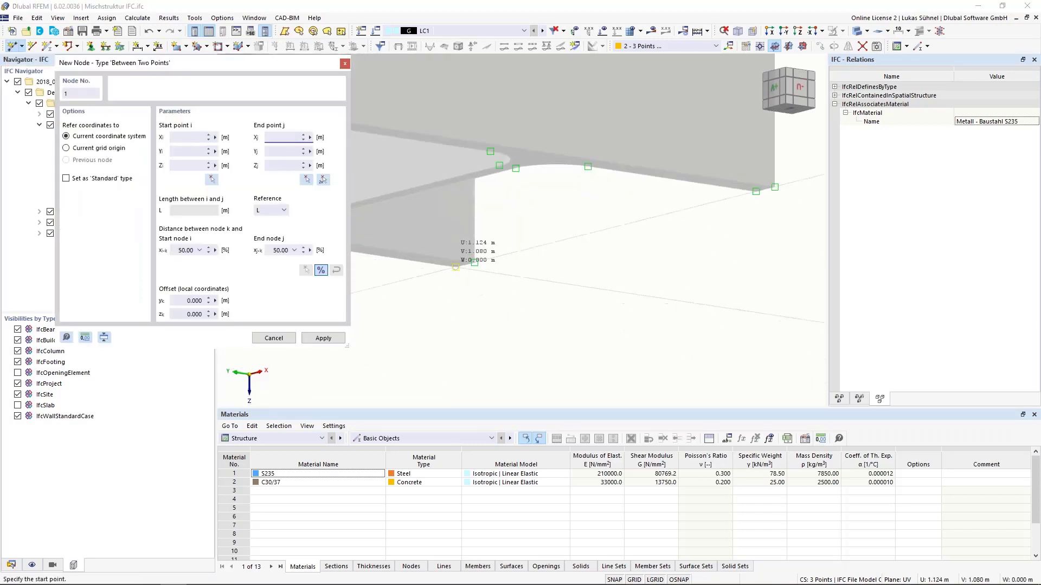
left_click(457, 267)
scroll(515, 310, "down", 3)
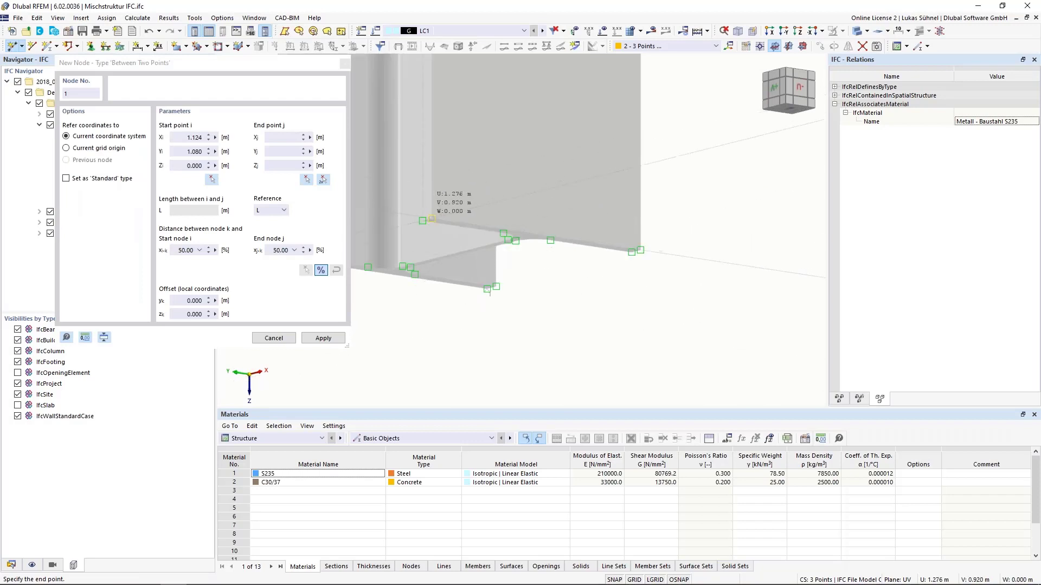
left_click(432, 219)
scroll(486, 353, "up", 2)
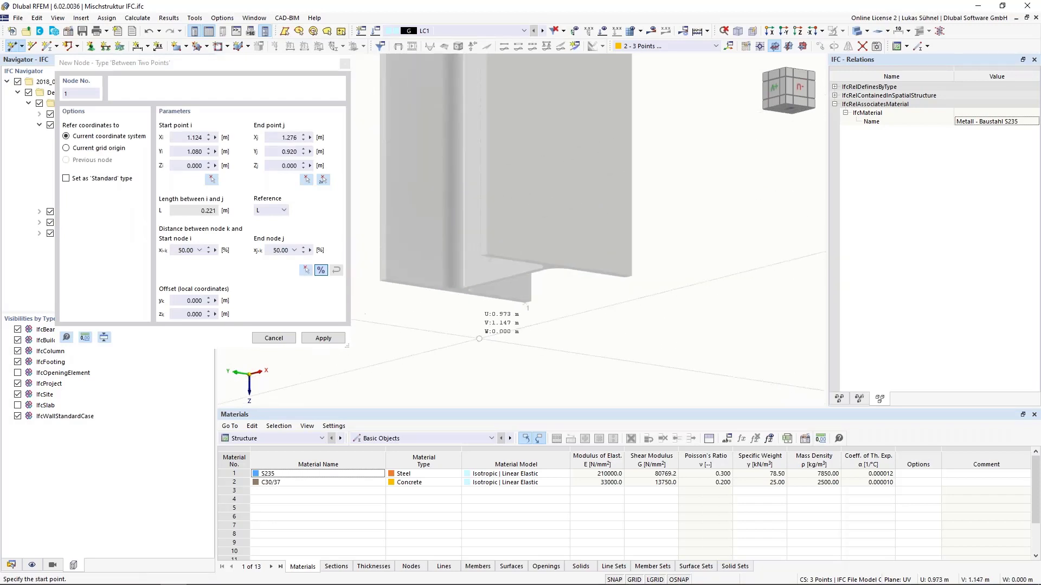
left_click(323, 338)
- Create a second node midway between two diagonally opposite corners at the top of the same steel column
scroll(484, 361, "down", 8)
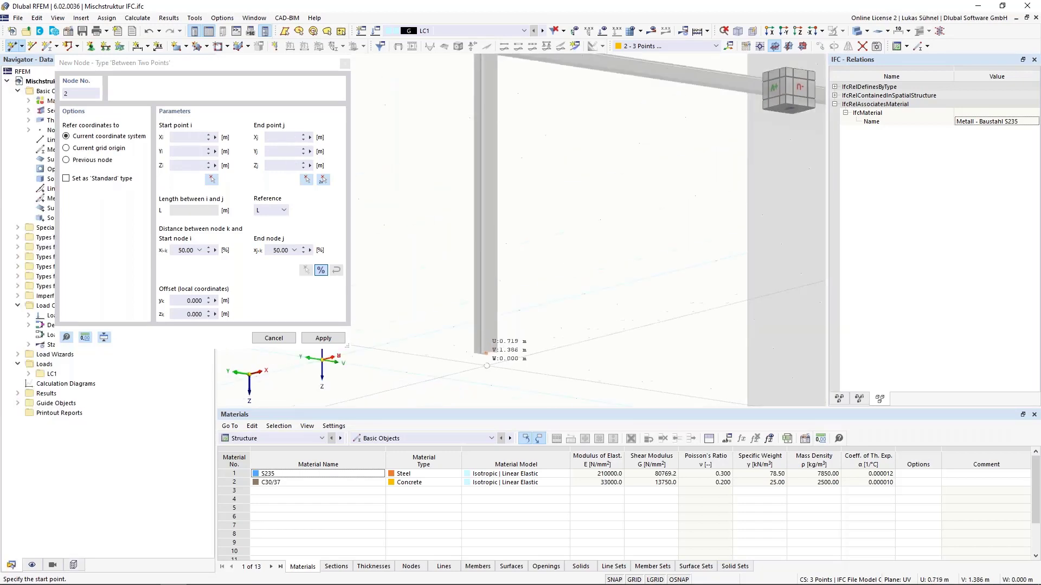
middle_click_drag(516, 81, 512, 233)
scroll(496, 196, "up", 5)
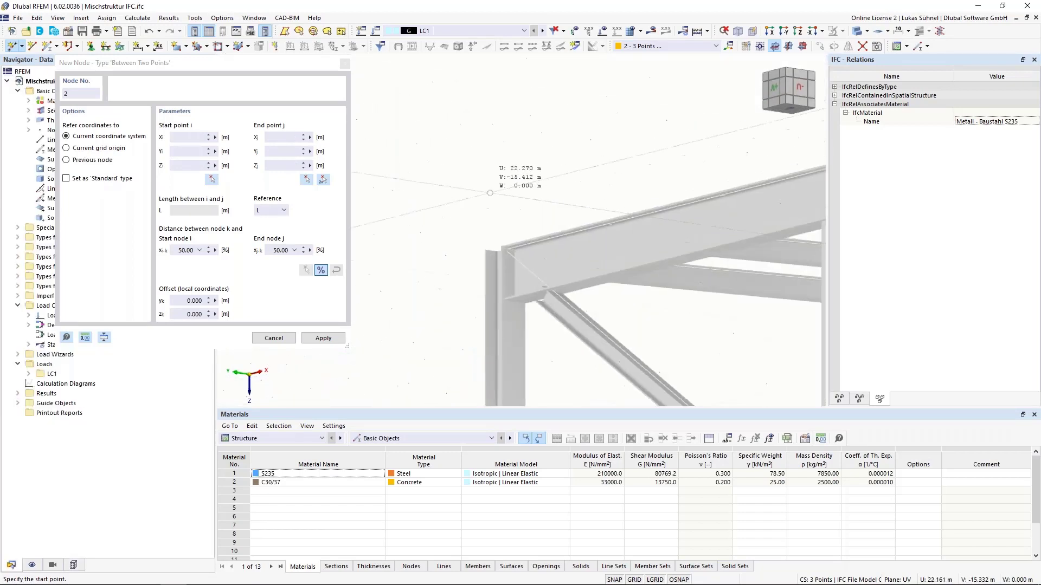
middle_click_drag(490, 185, 513, 281)
middle_click_drag(522, 345, 480, 157)
scroll(516, 293, "up", 6)
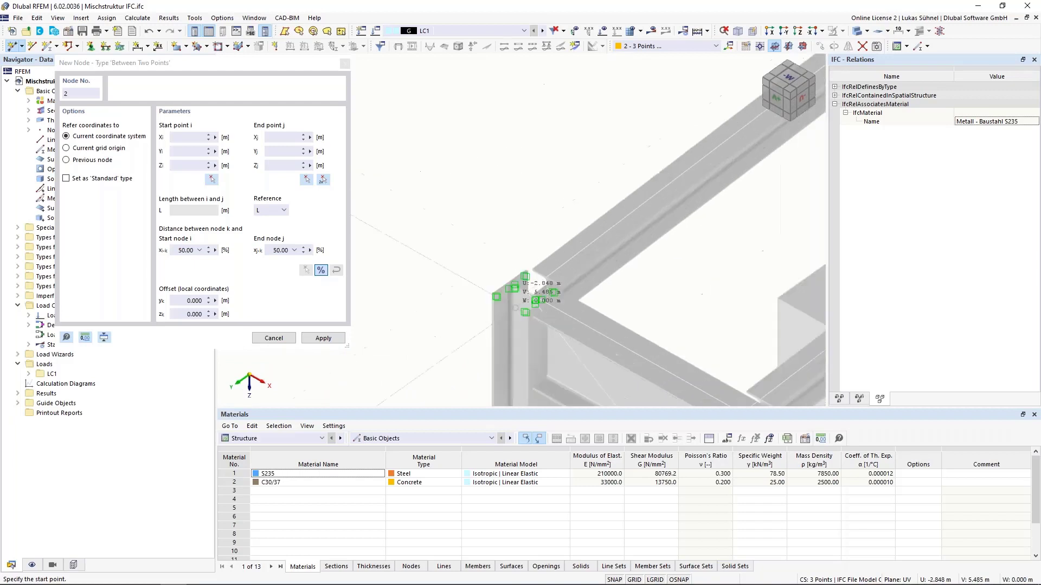
scroll(523, 257, "up", 3)
left_click(547, 213)
scroll(530, 149, "down", 3)
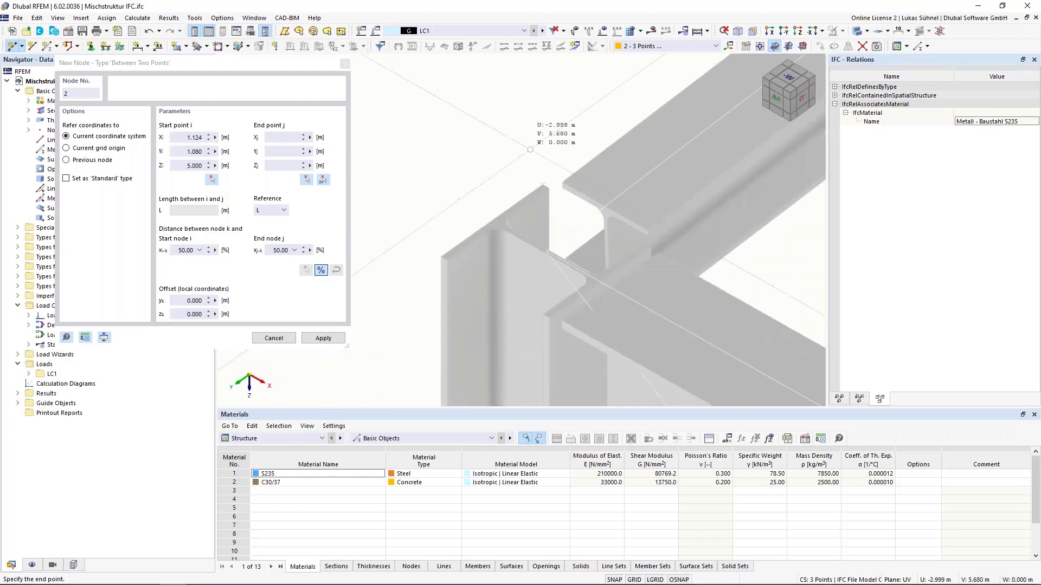
scroll(557, 324, "up", 5)
left_click(516, 276)
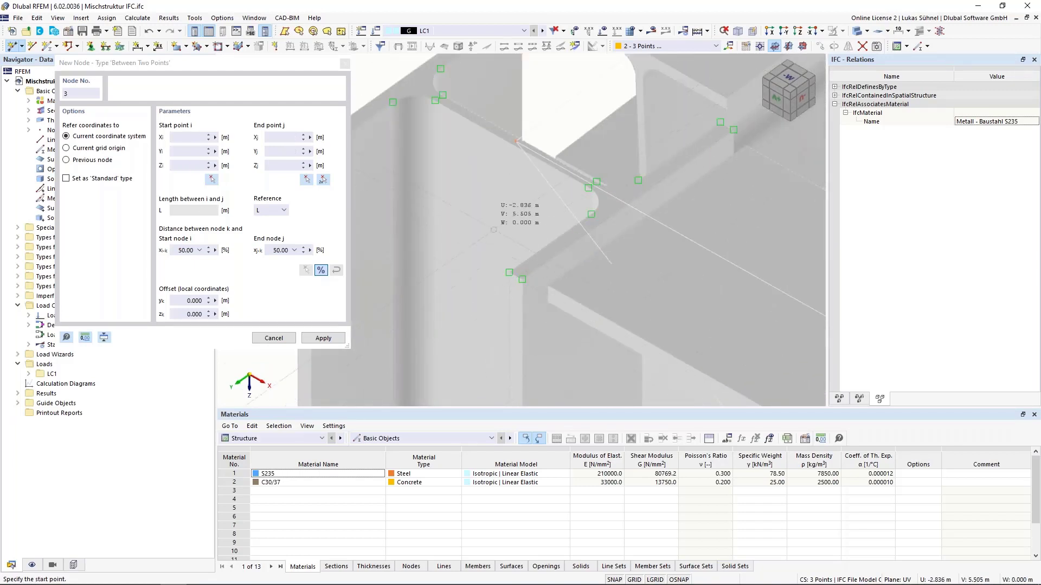
scroll(470, 207, "down", 5)
key("Escape")
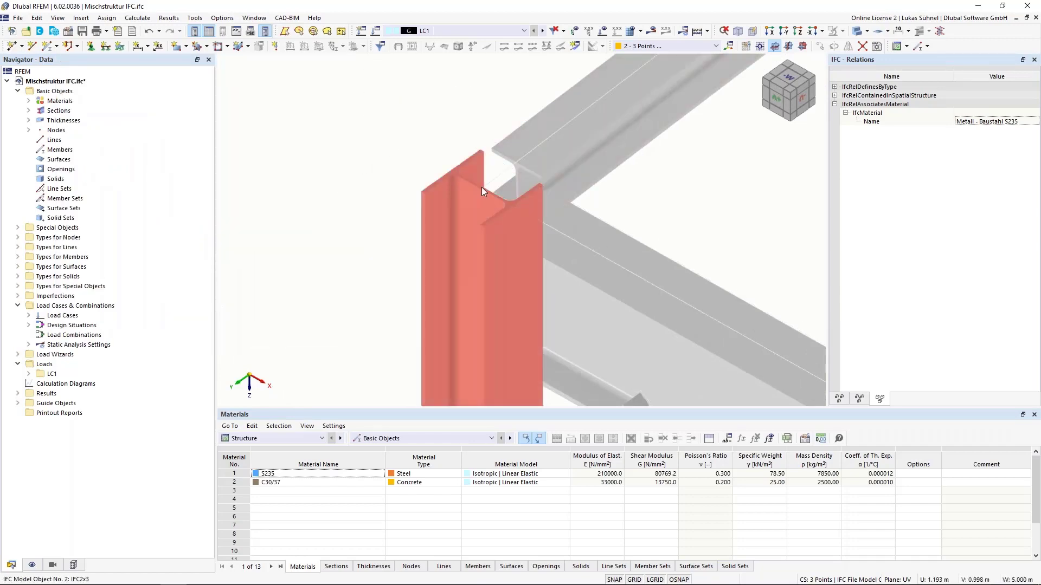
- Select the outer steel column to view its basic IFC properties, including its section type
scroll(360, 127, "down", 5)
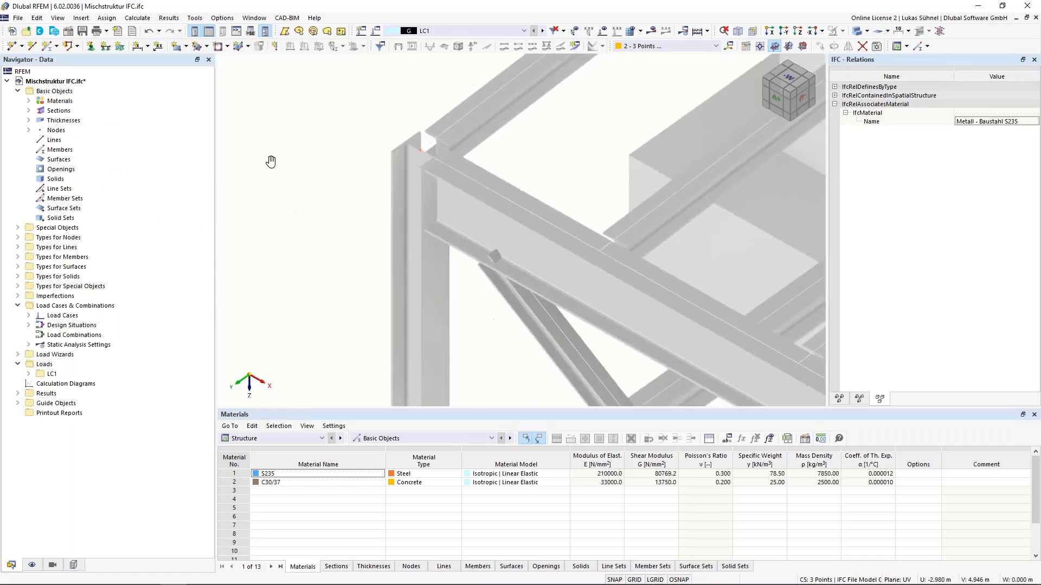
scroll(272, 153, "down", 5)
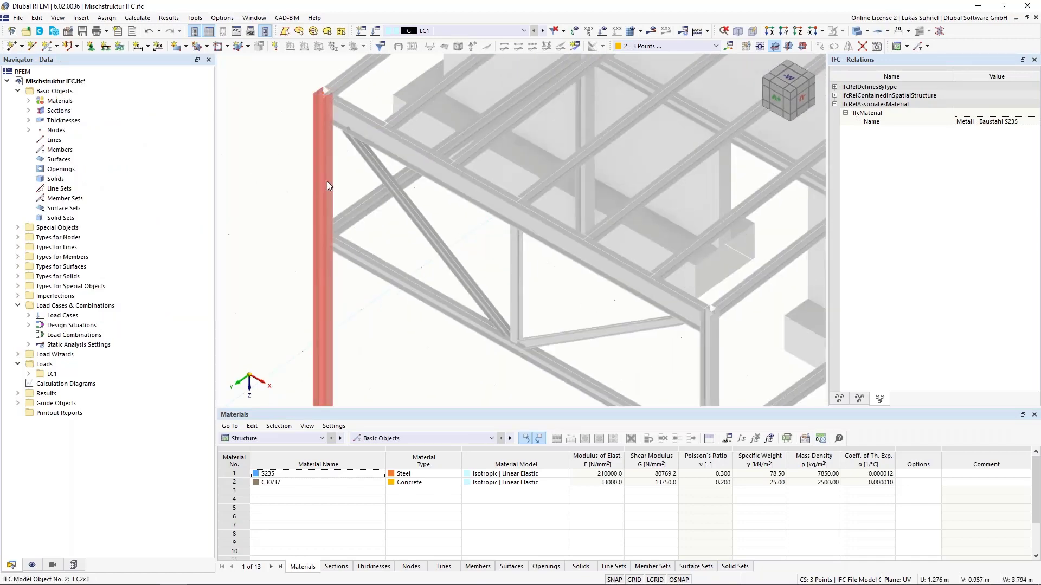
left_click(326, 181)
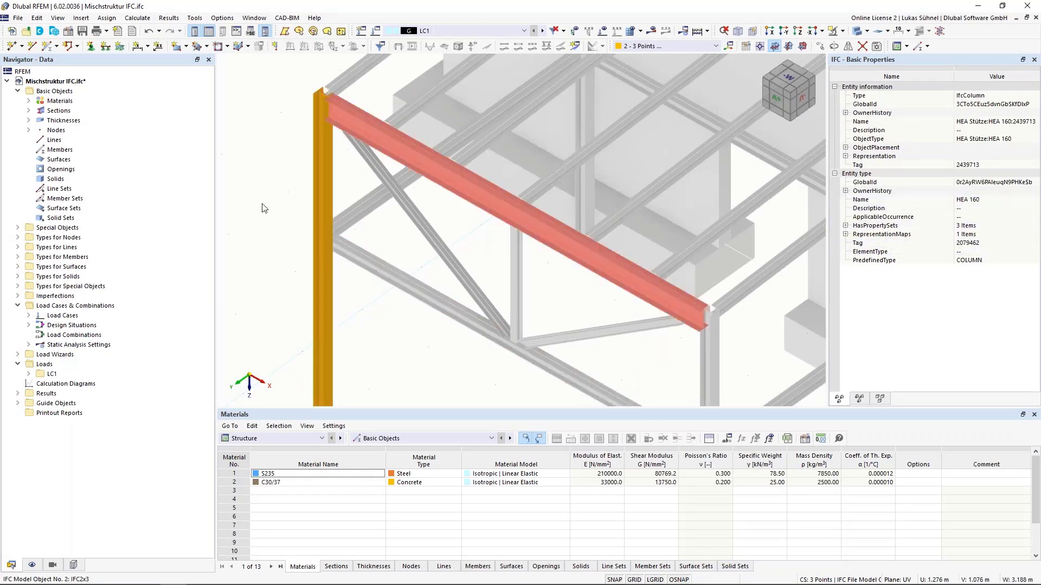
- Define a new single beam member with the standardized HEA 160 section from the Euronorm 53-62 SZS series in S235
left_click(49, 46)
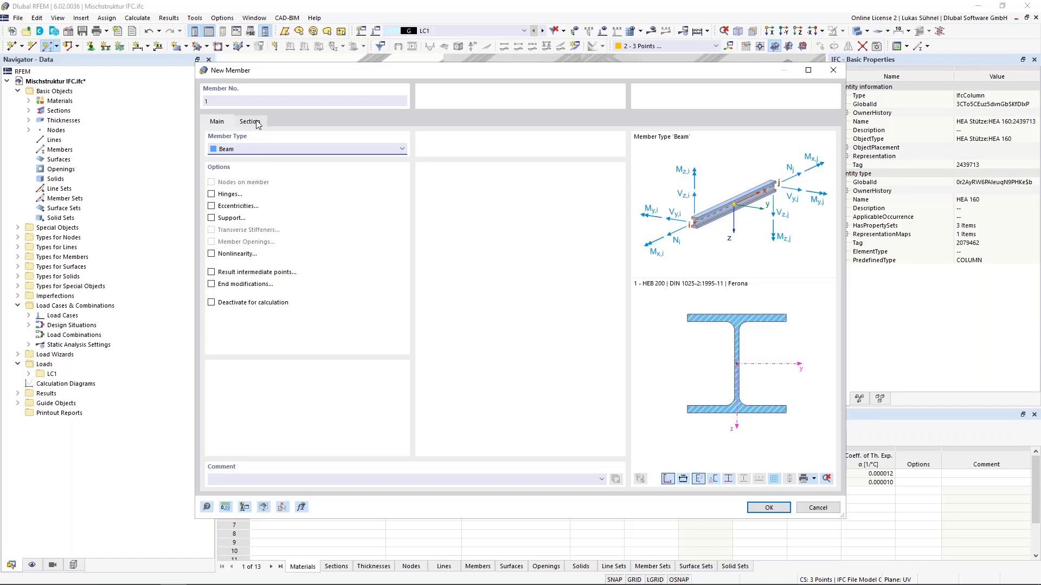
left_click(250, 122)
left_click(556, 387)
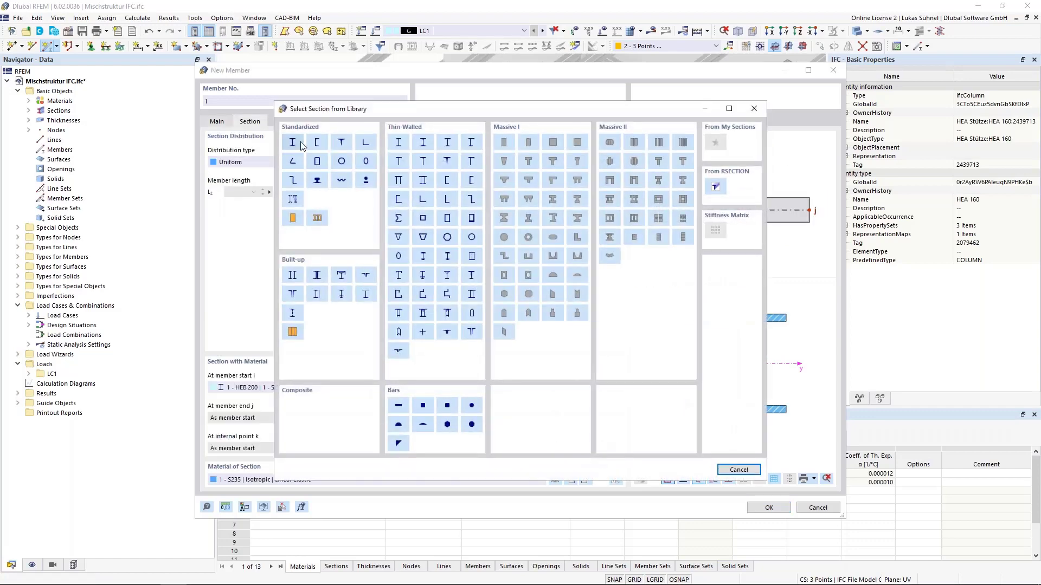
left_click(430, 280)
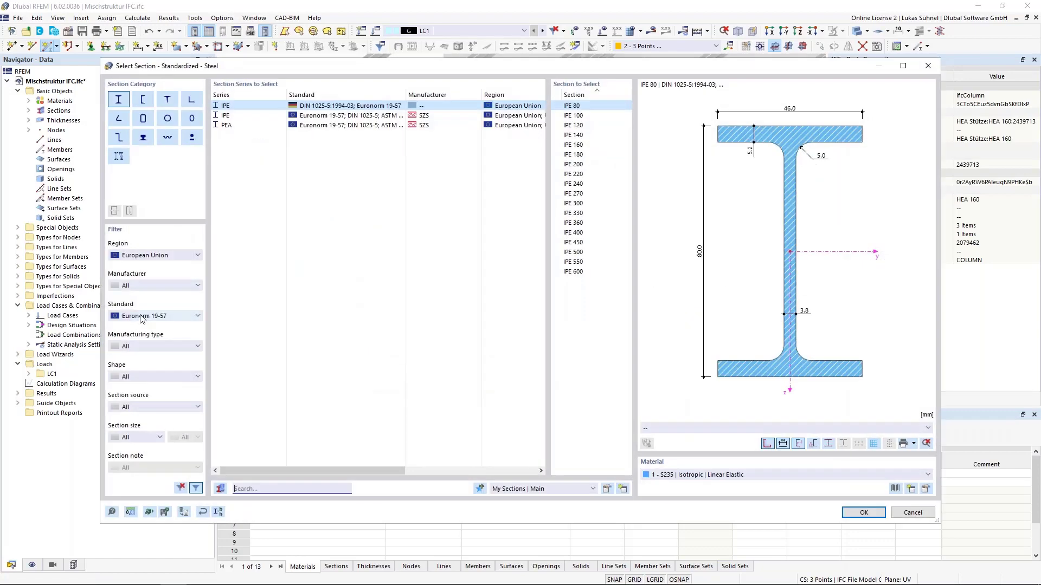
scroll(142, 319, "down", 1)
left_click(291, 116)
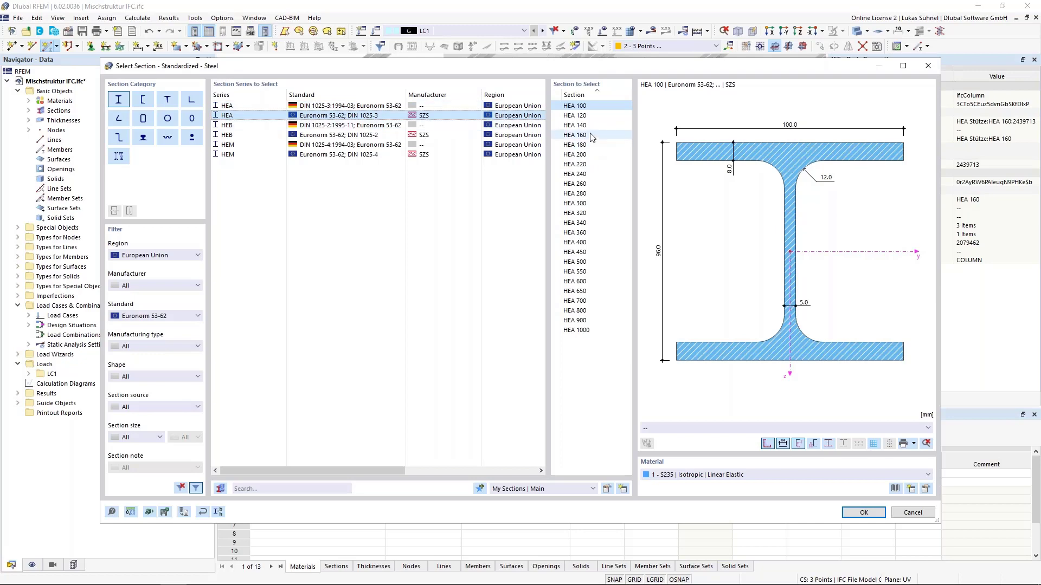
left_click(576, 135)
left_click(862, 512)
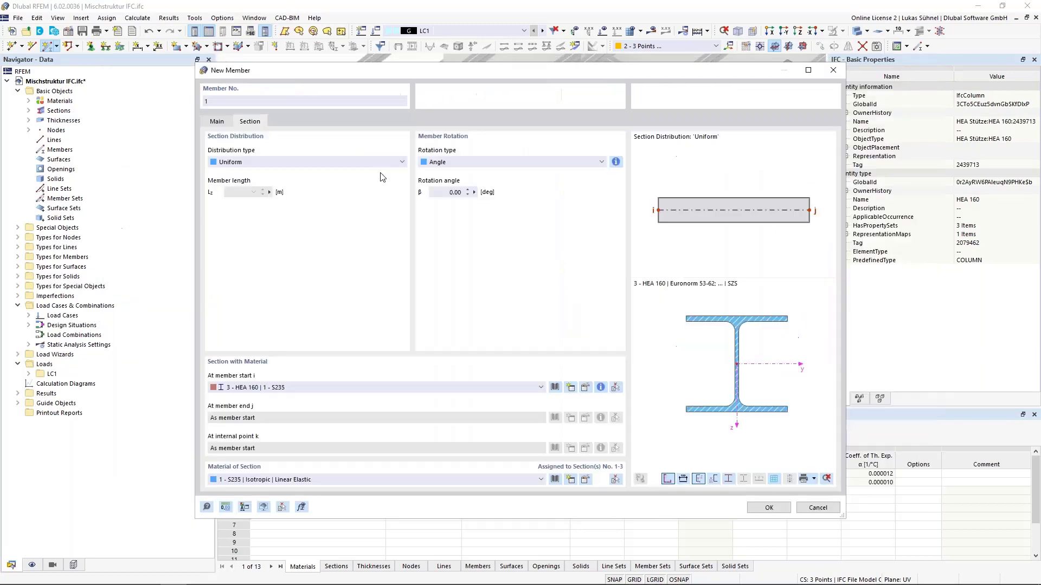
left_click(764, 506)
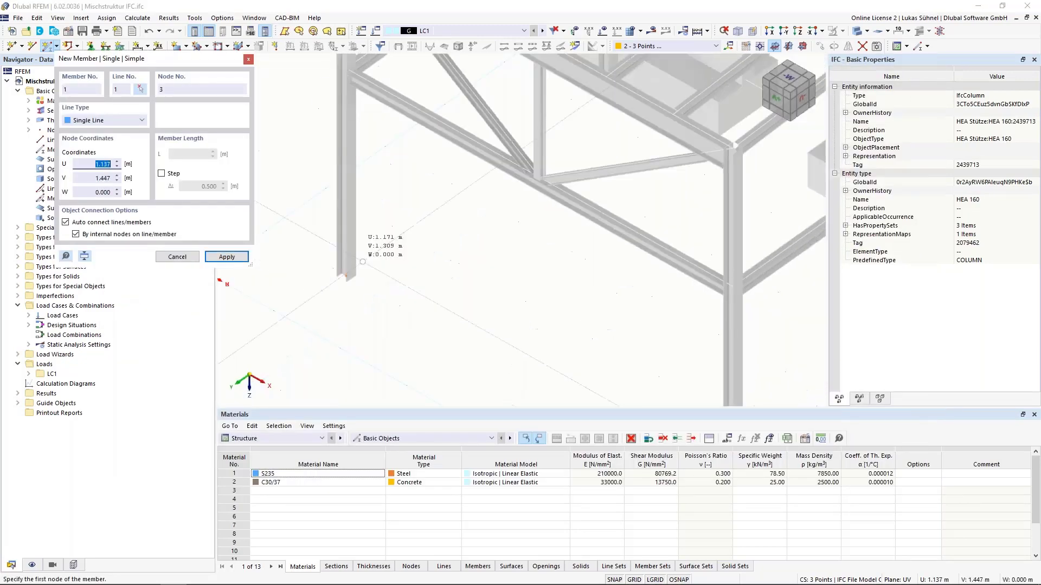
- Place the HEA 160 member between the foot and top midpoint nodes of the outer column
scroll(347, 275, "up", 6)
left_click(335, 281)
scroll(371, 352, "down", 2)
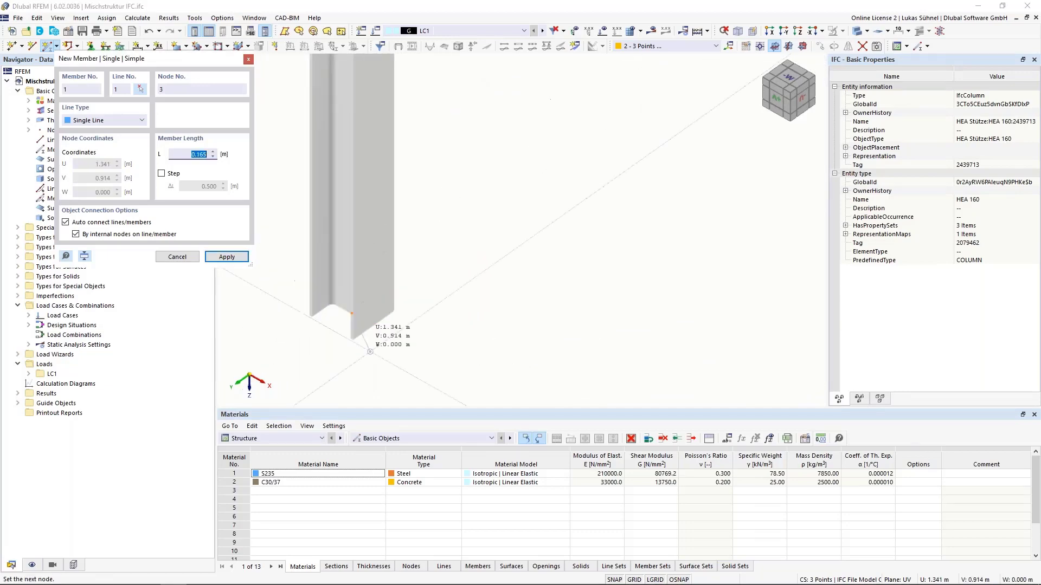
scroll(370, 351, "down", 4)
scroll(347, 198, "up", 6)
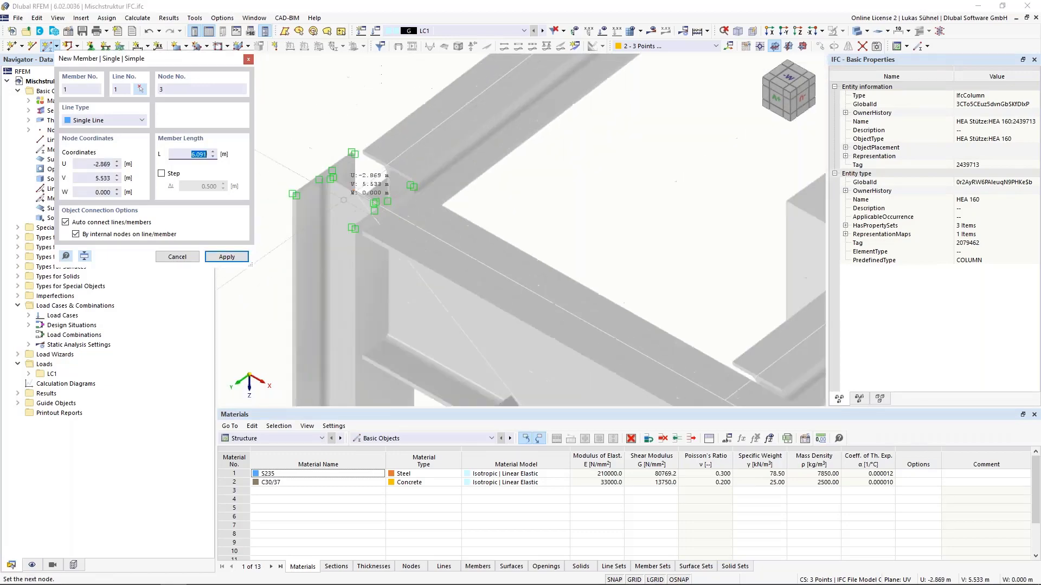
left_click(344, 200)
scroll(379, 163, "up", 3)
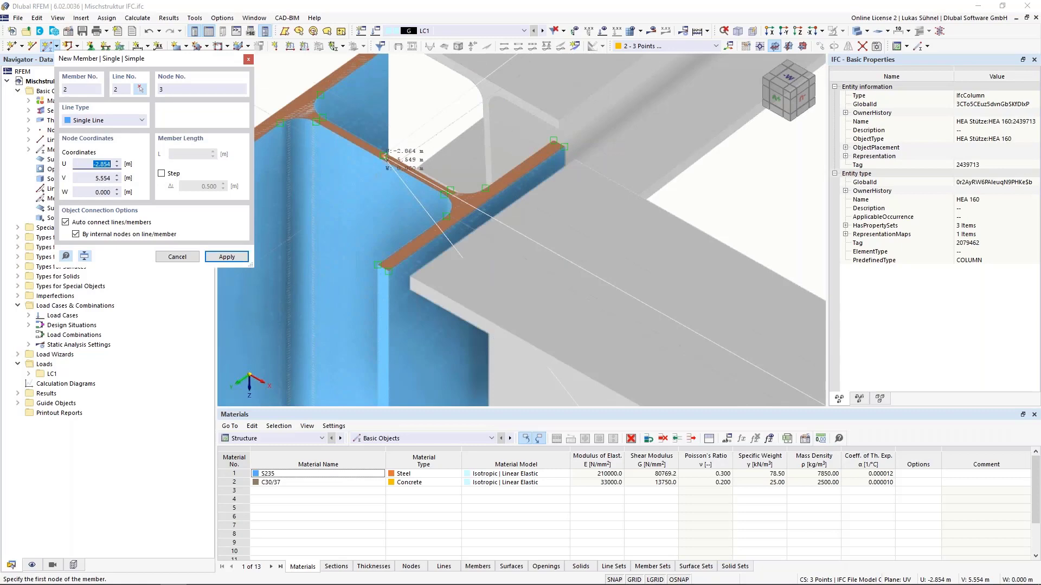
key("Escape")
scroll(377, 158, "down", 3)
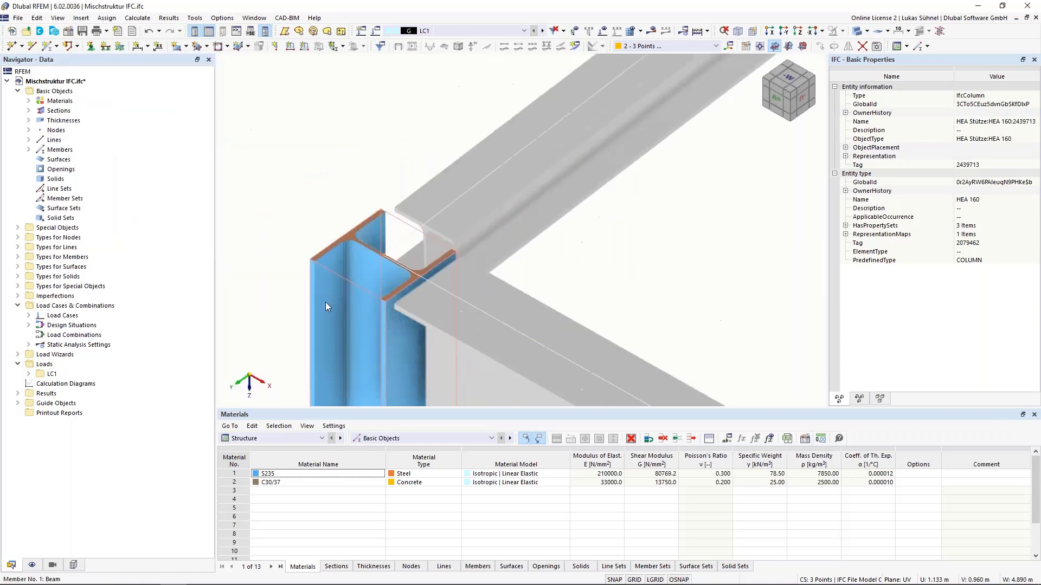
- Delete the manually modelled HEA 160 member together with its end nodes from the outer column
scroll(325, 307, "down", 5)
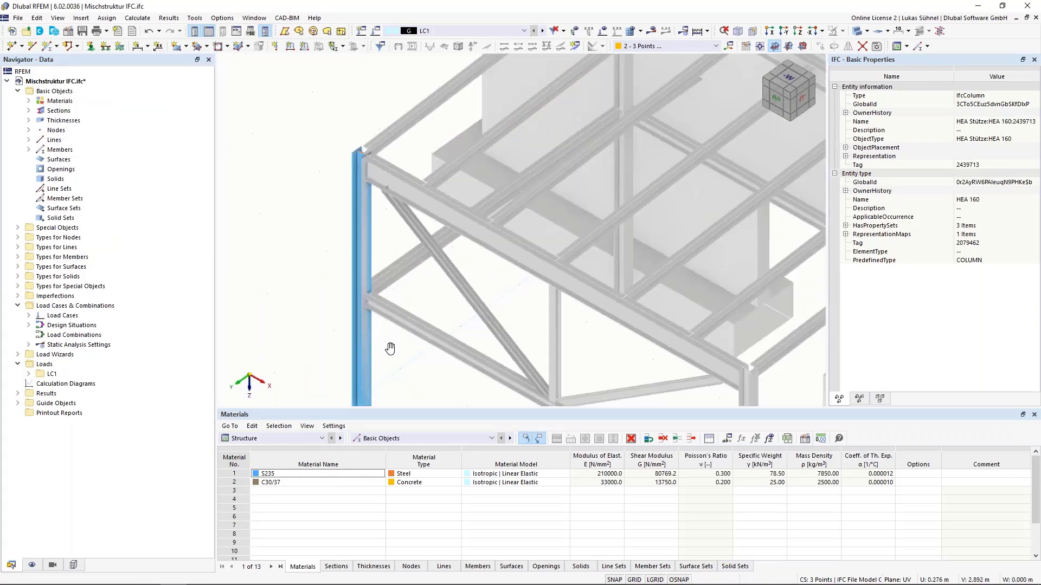
middle_click_drag(390, 348, 374, 303)
middle_click_drag(374, 303, 410, 335, "ctrl")
scroll(410, 334, "down", 3)
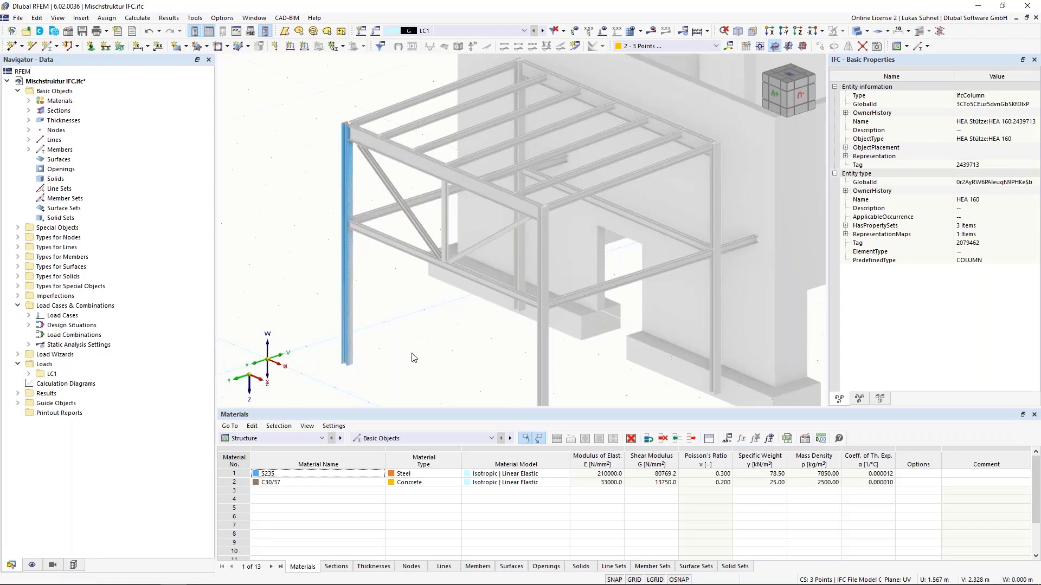
scroll(414, 358, "down", 2)
scroll(402, 347, "up", 1)
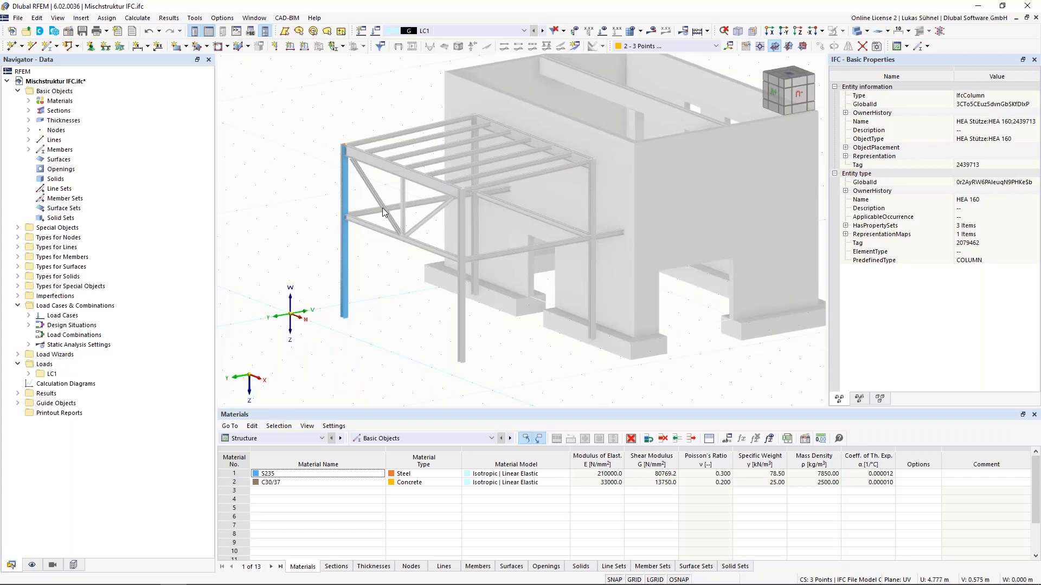
left_click_drag(297, 108, 366, 346)
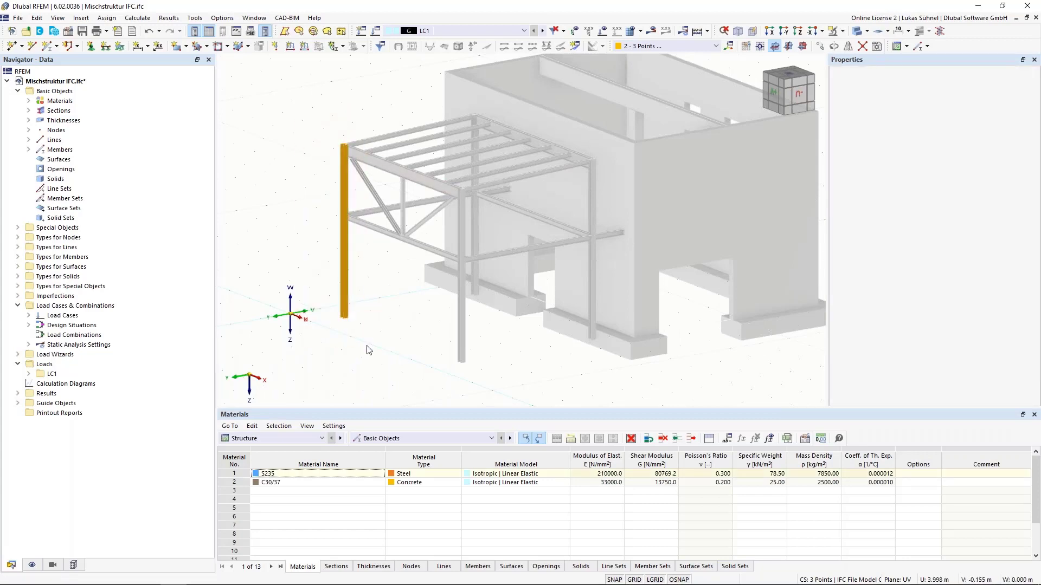
key("Delete")
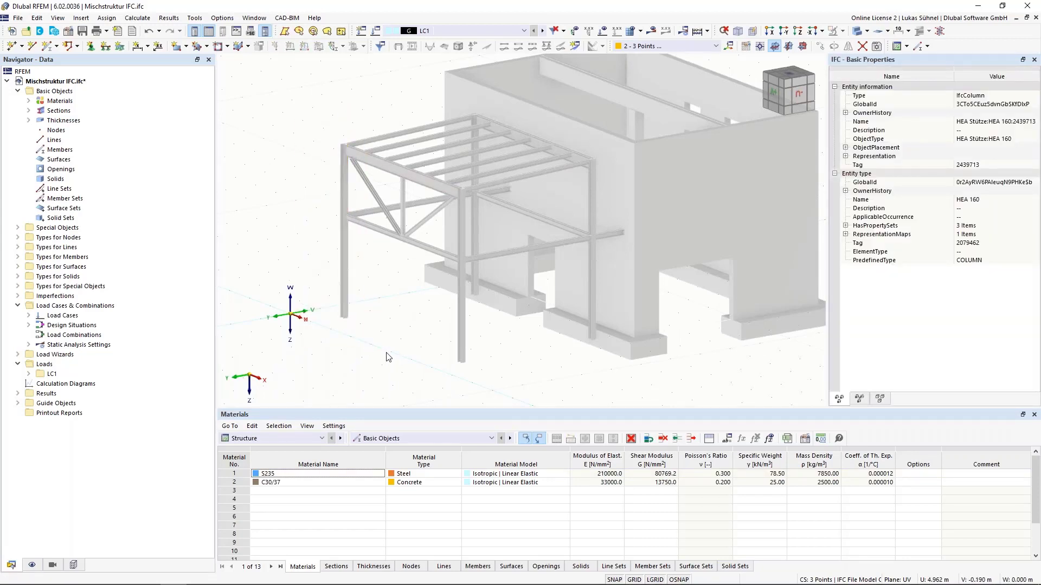
- View the conversion options offered for the HEA 120 roof edge beam, and clear the selection
middle_click_drag(519, 347, 428, 354, "ctrl")
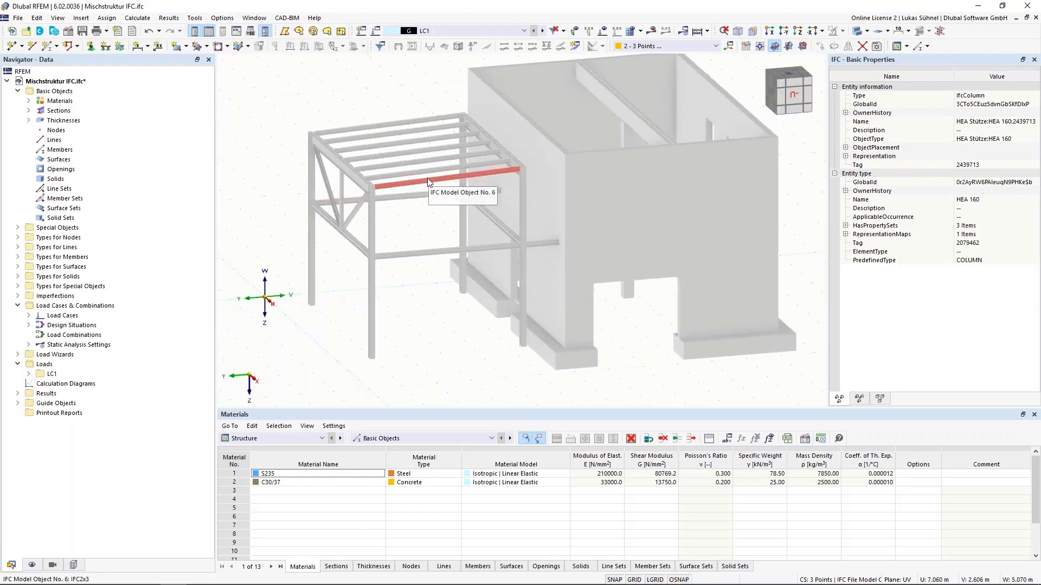
right_click(428, 182)
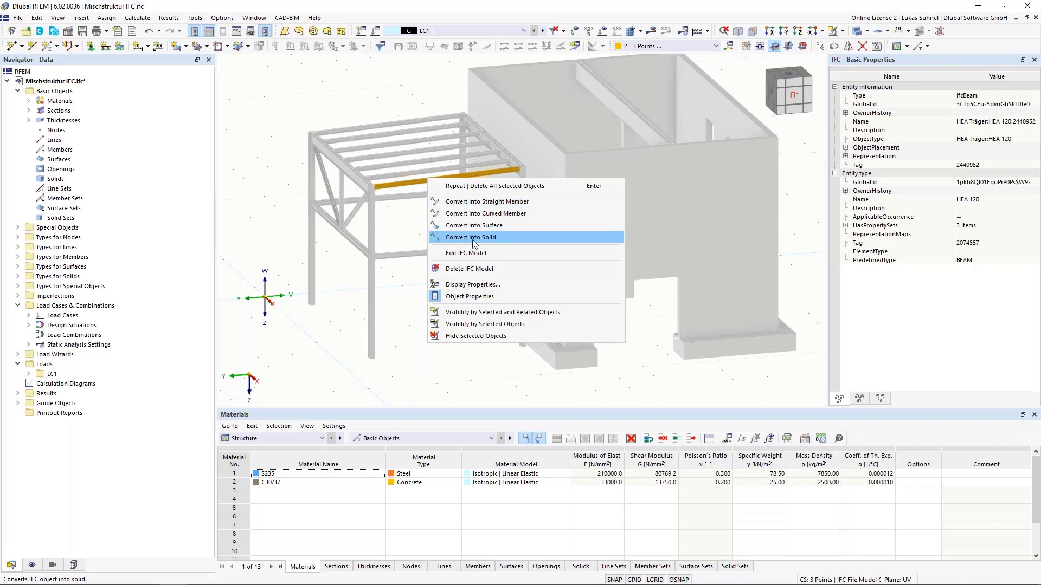
key("Escape")
left_click(390, 227)
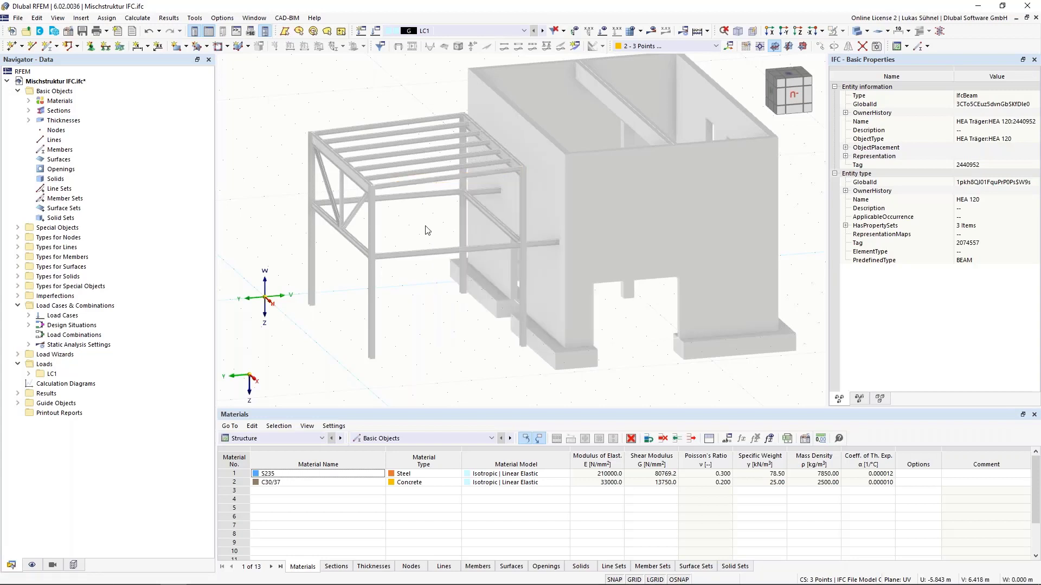
- Open the conversion tables and review the external materials and external sections listed for the IFC model
middle_click_drag(425, 227, 391, 256)
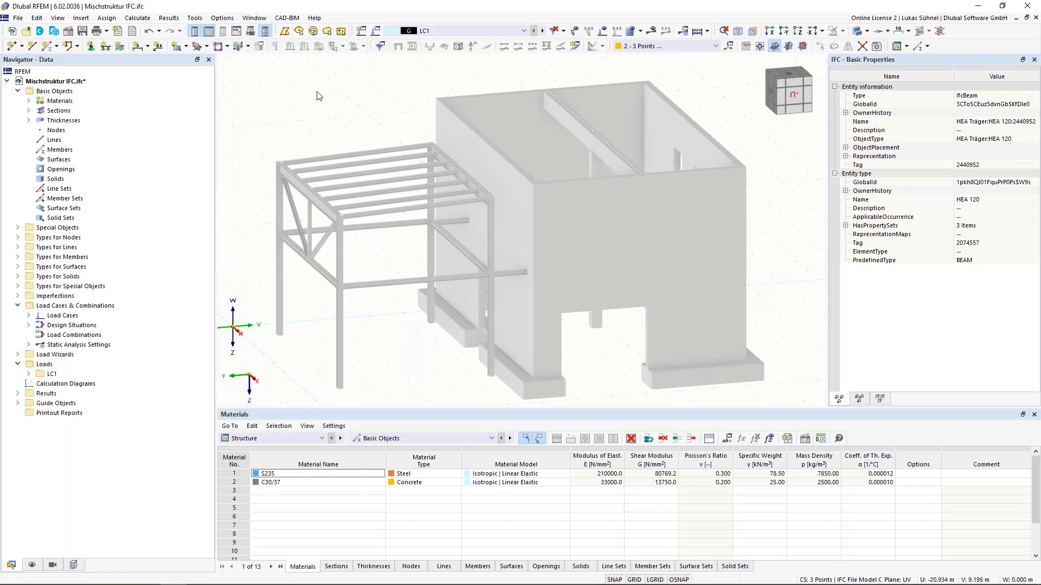
left_click(289, 18)
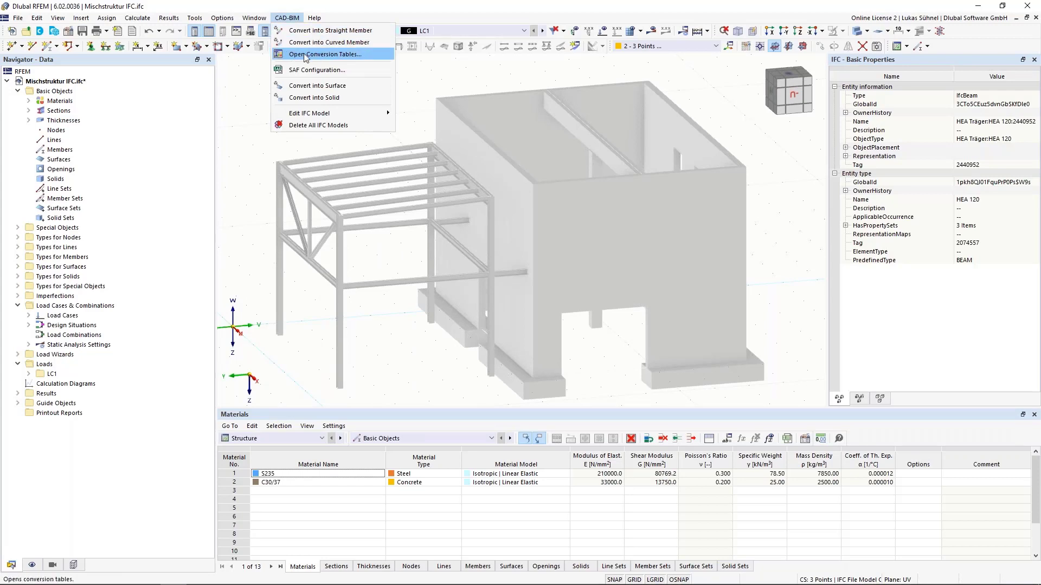
left_click(321, 54)
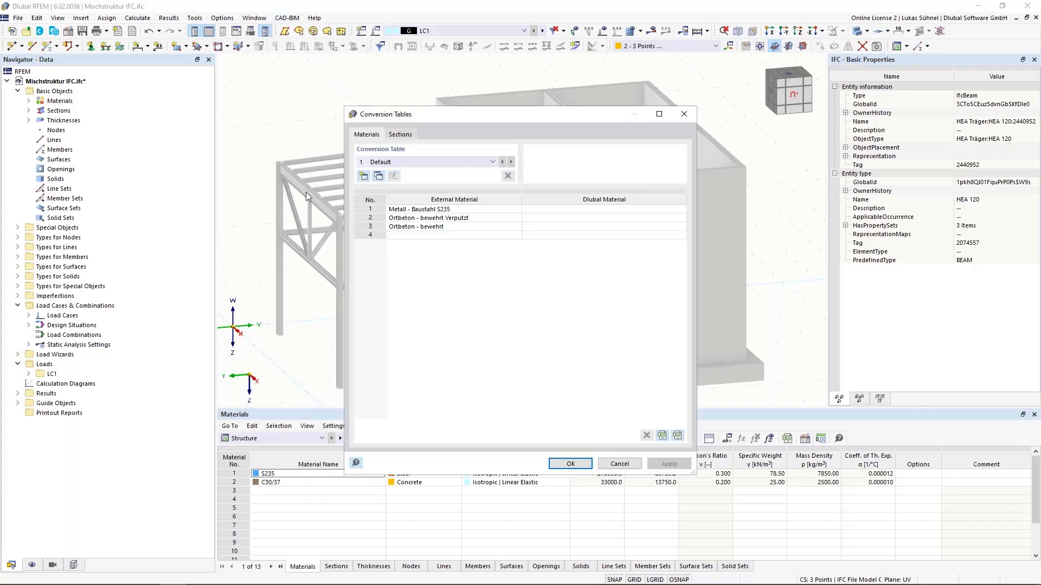
left_click_drag(478, 107, 607, 78)
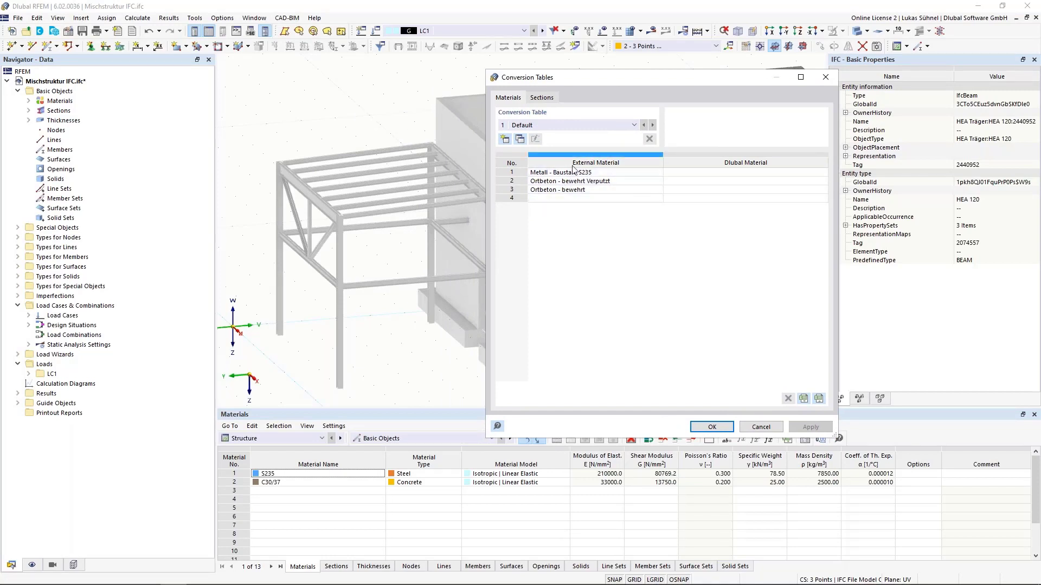
left_click(532, 98)
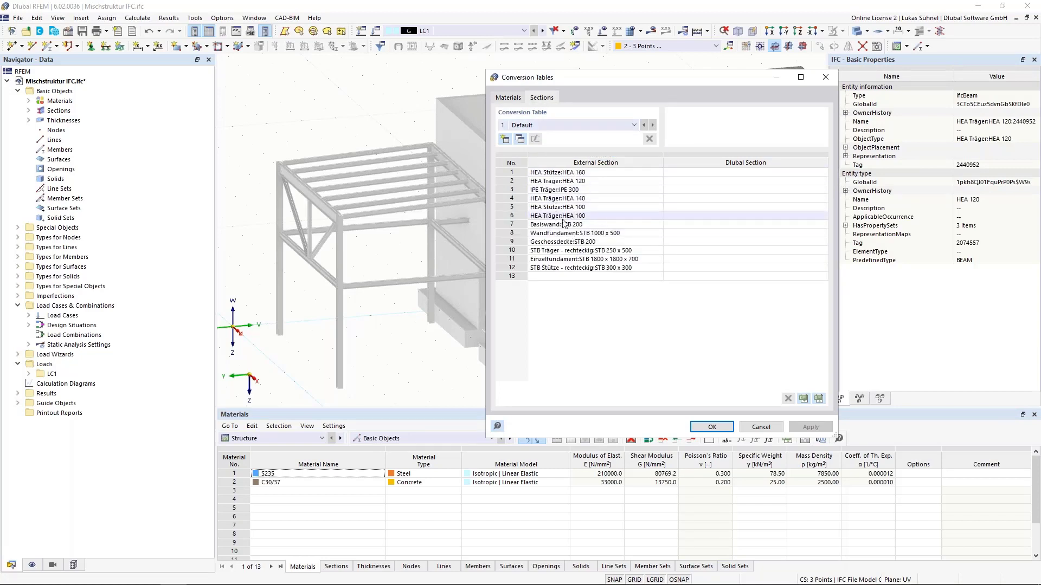
left_click(522, 100)
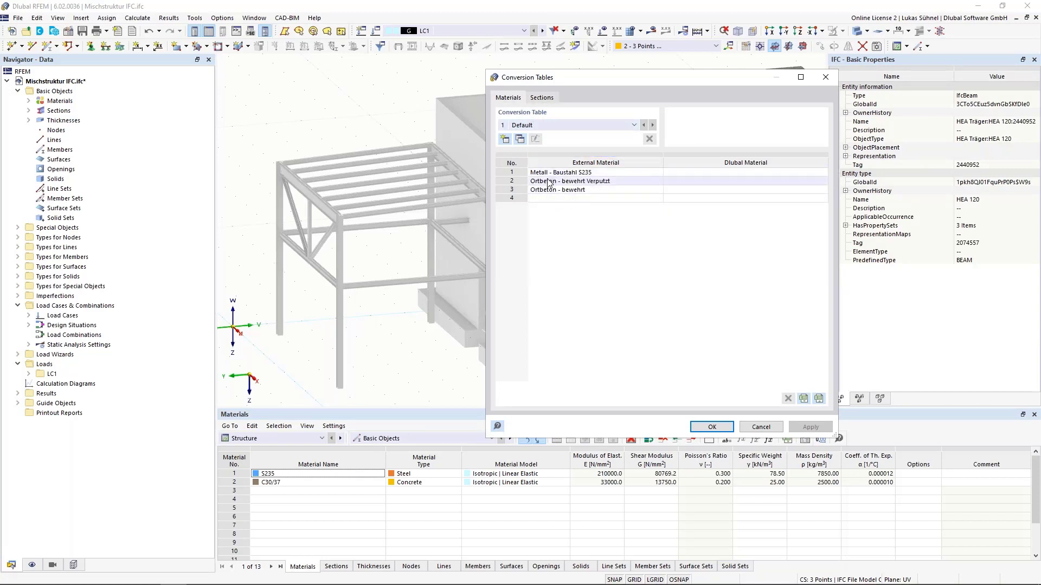
left_click_drag(558, 79, 499, 88)
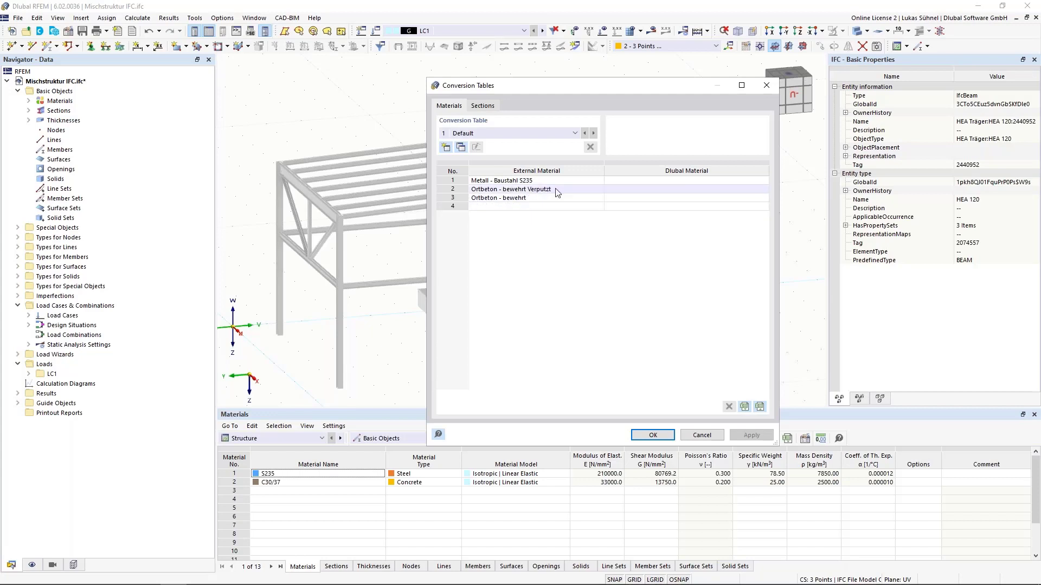
left_click_drag(561, 90, 595, 80)
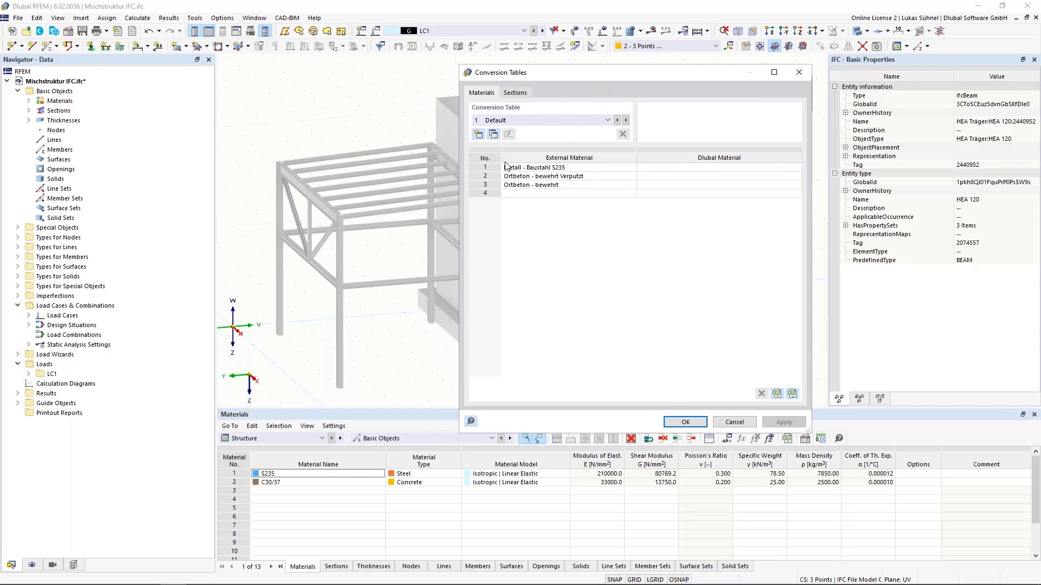
left_click(799, 169)
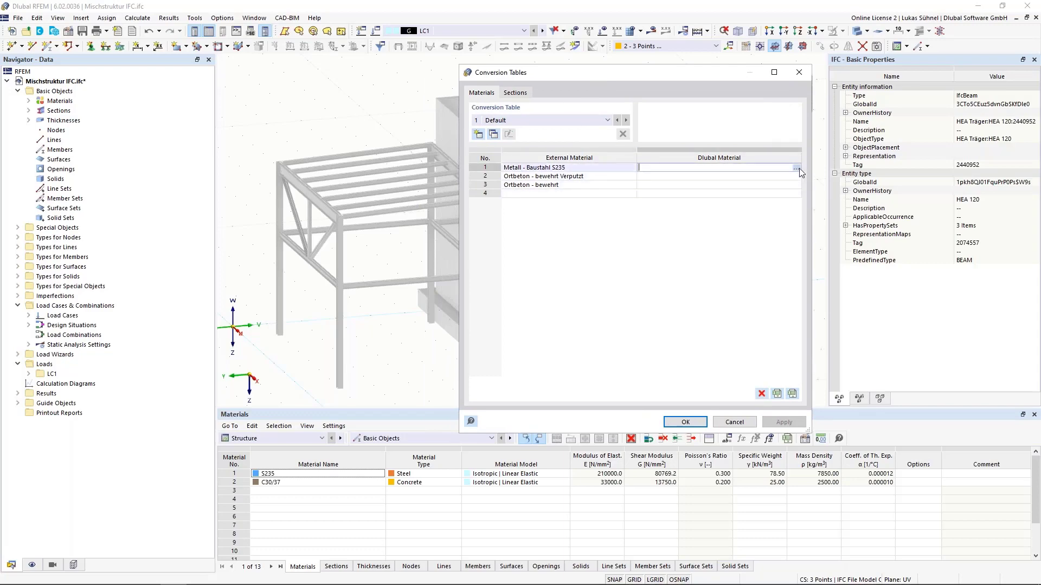
left_click(796, 176)
left_click(796, 176)
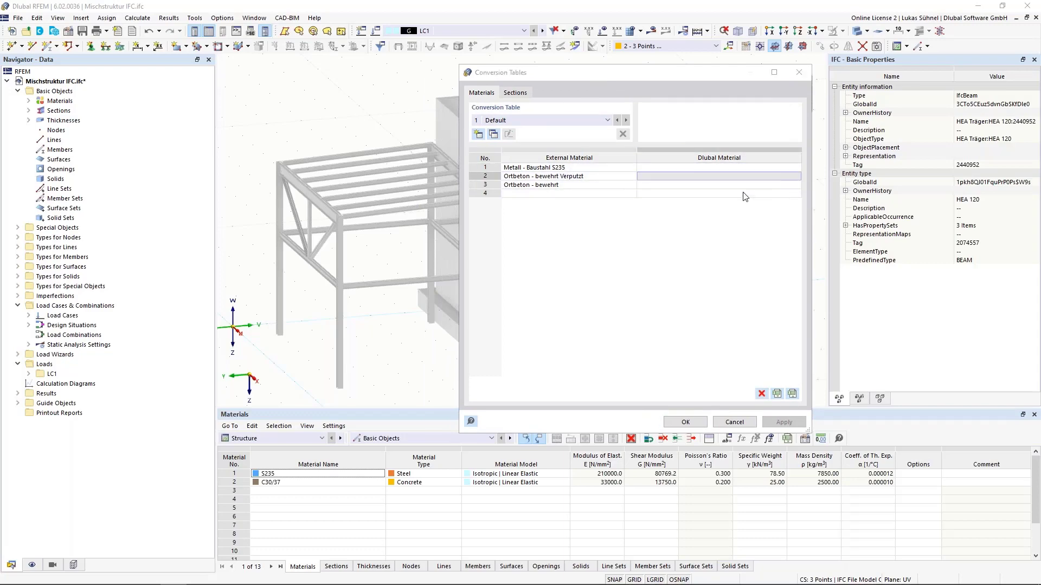
left_click(976, 470)
- Assign the library steel S235 (EN 1993-1-1:2005-05) to the external material Metall - Baustahl S235
left_click(798, 168)
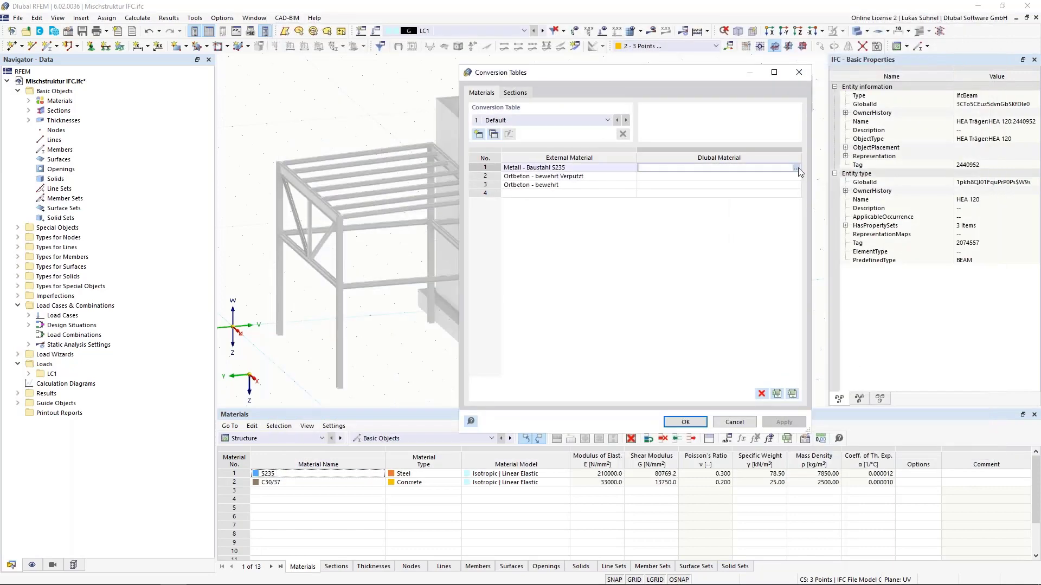
left_click(796, 168)
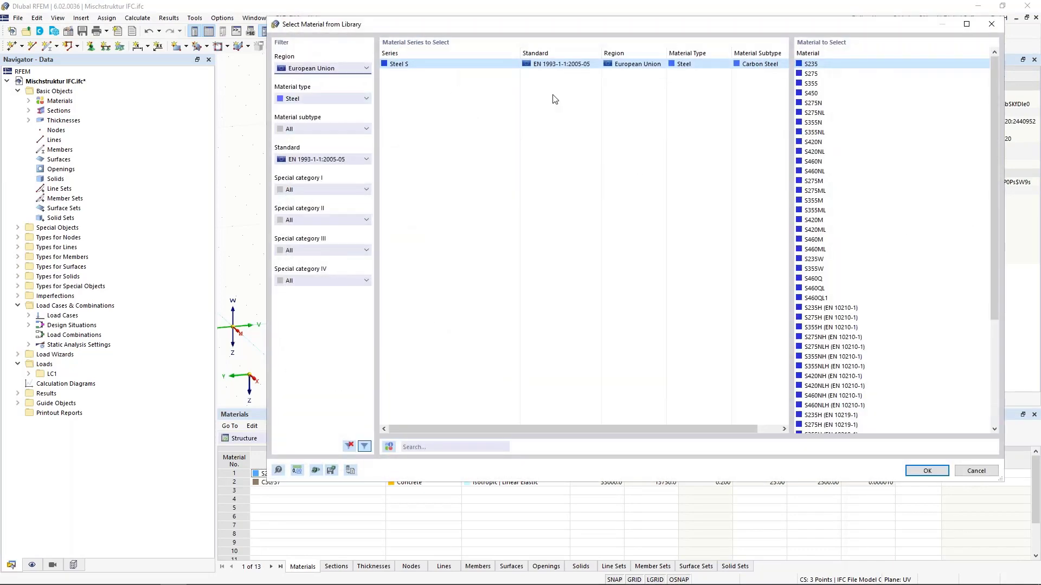
double_click(810, 66)
- Assign concrete C25/30 from the material library to the external material Ortbeton - bewehrt Verputzt
left_click(786, 176)
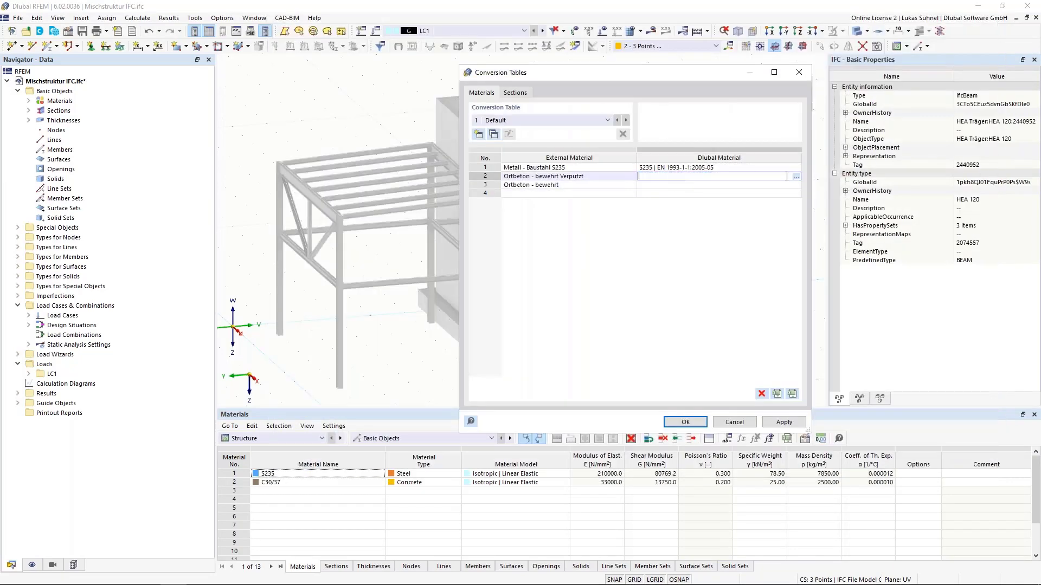
left_click(797, 176)
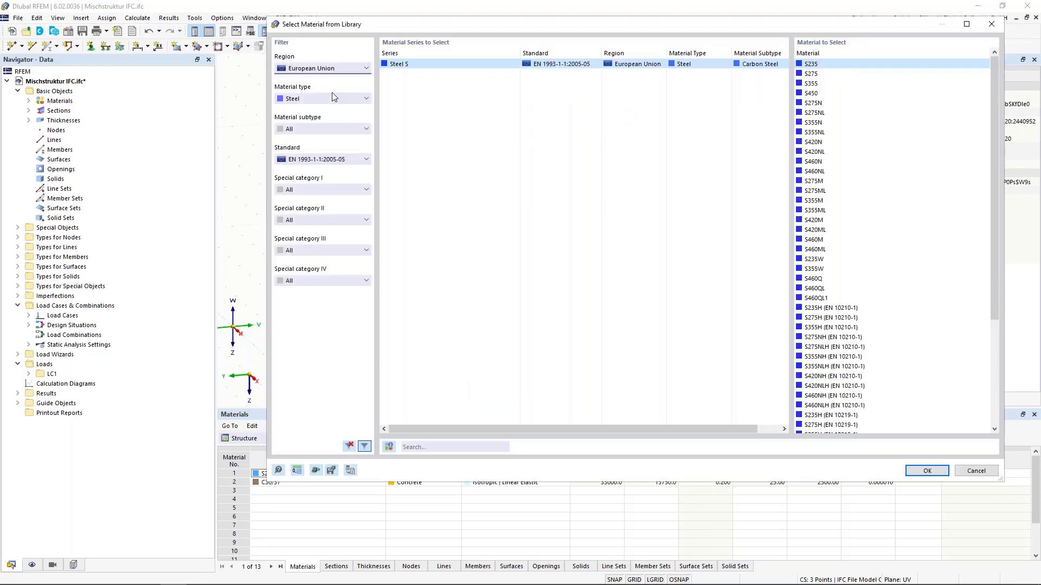
left_click(324, 99)
left_click(314, 115)
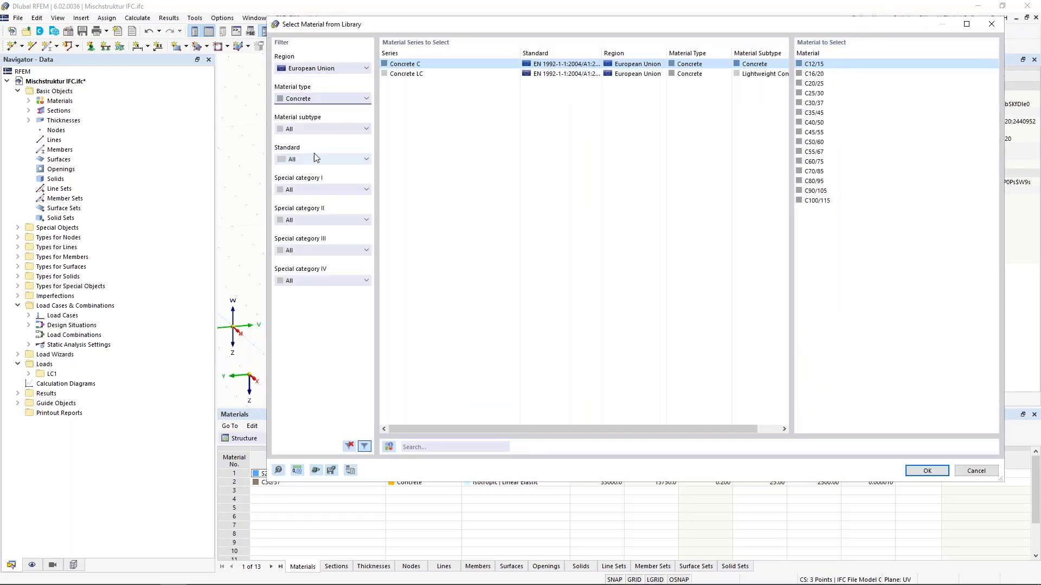
double_click(862, 93)
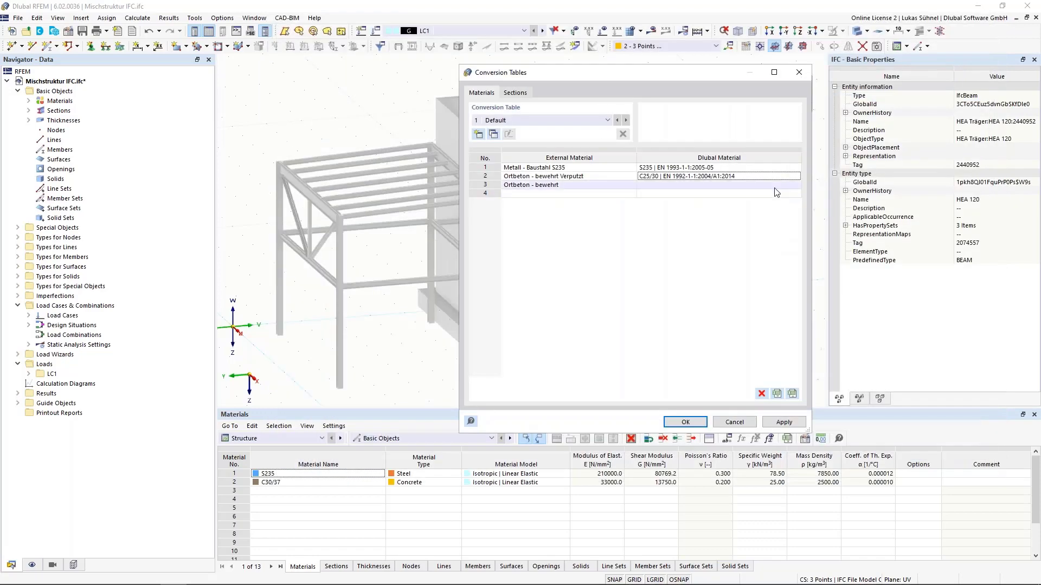
- Assign concrete C30/37 from the material library to the external material Ortbeton - bewehrt
left_click(799, 185)
left_click(799, 185)
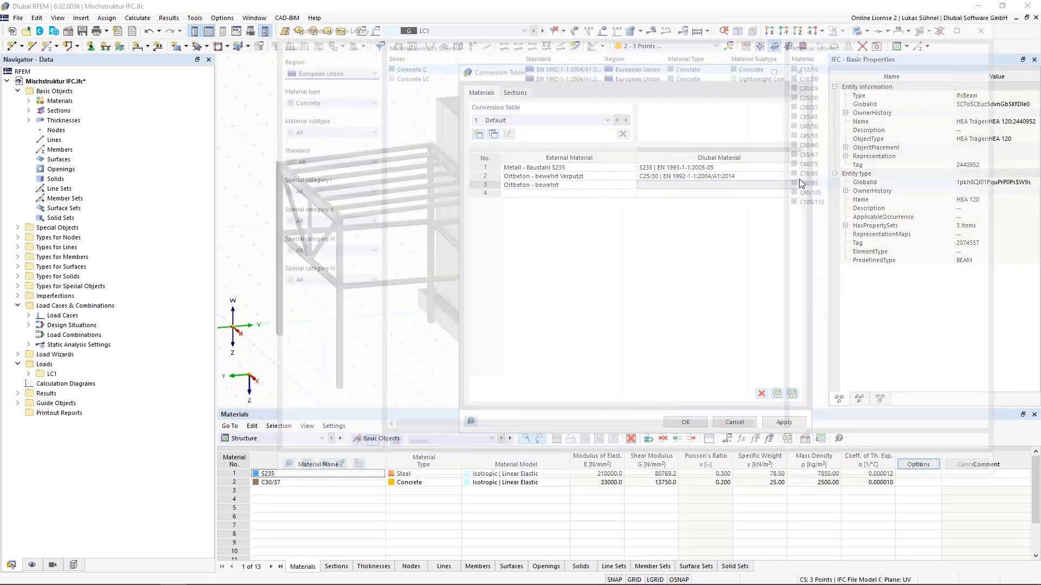
left_click(821, 104)
double_click(821, 103)
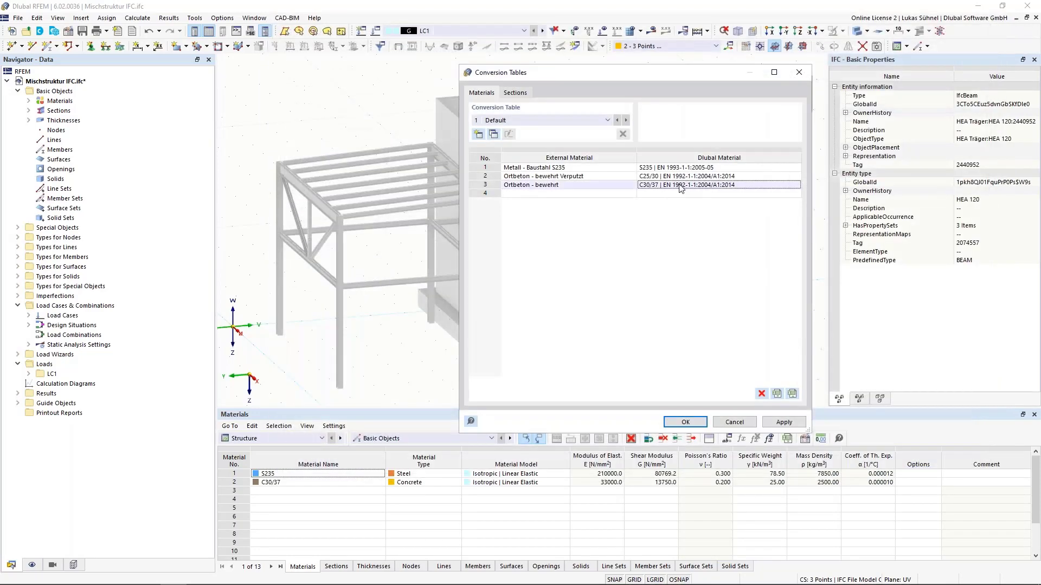
- Open the section library for the external section HEA Stütze:HEA 160 in the sections conversion table
left_click(516, 93)
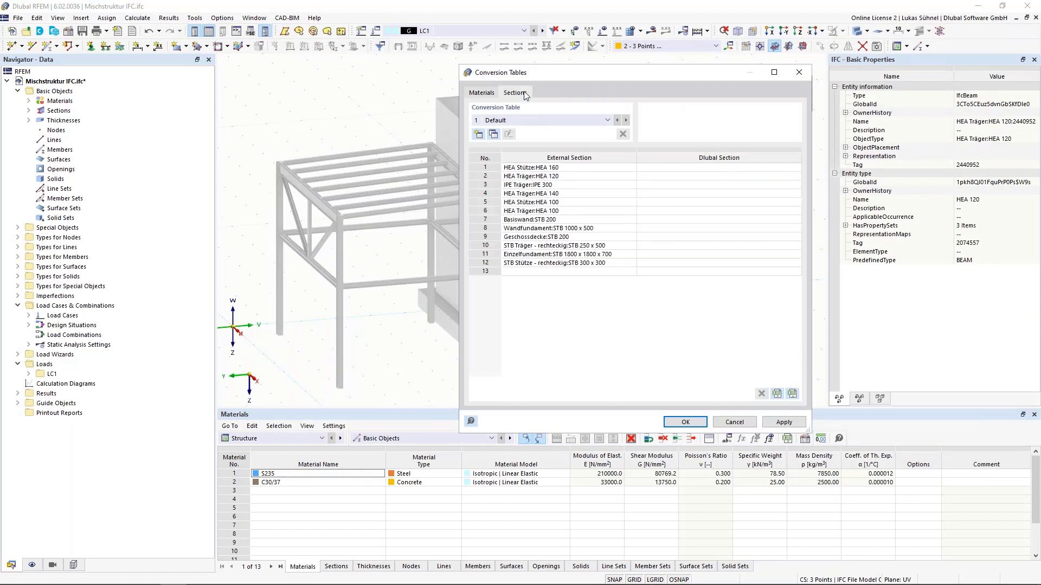
left_click_drag(471, 71, 378, 83)
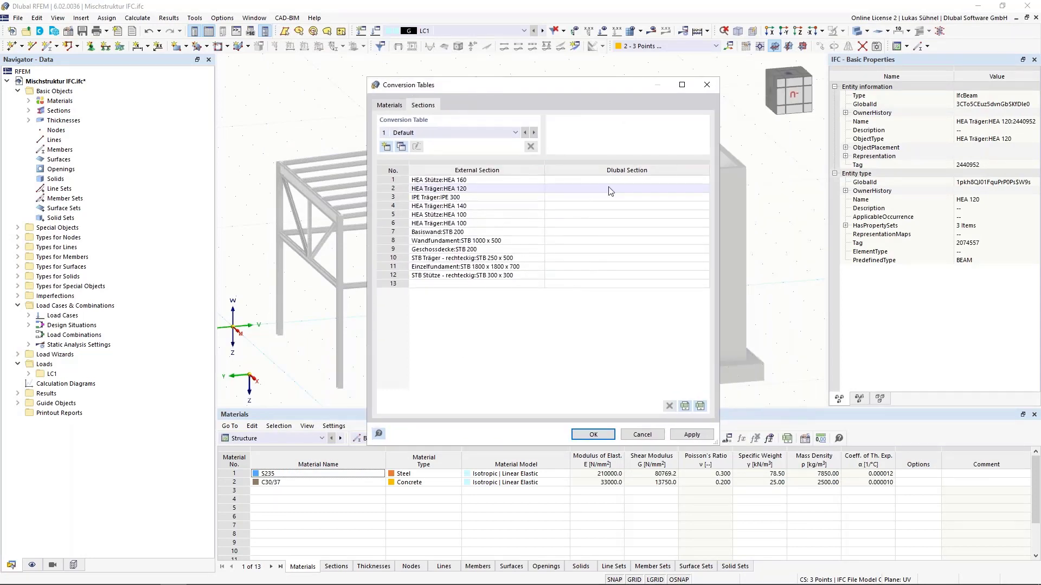
left_click(667, 179)
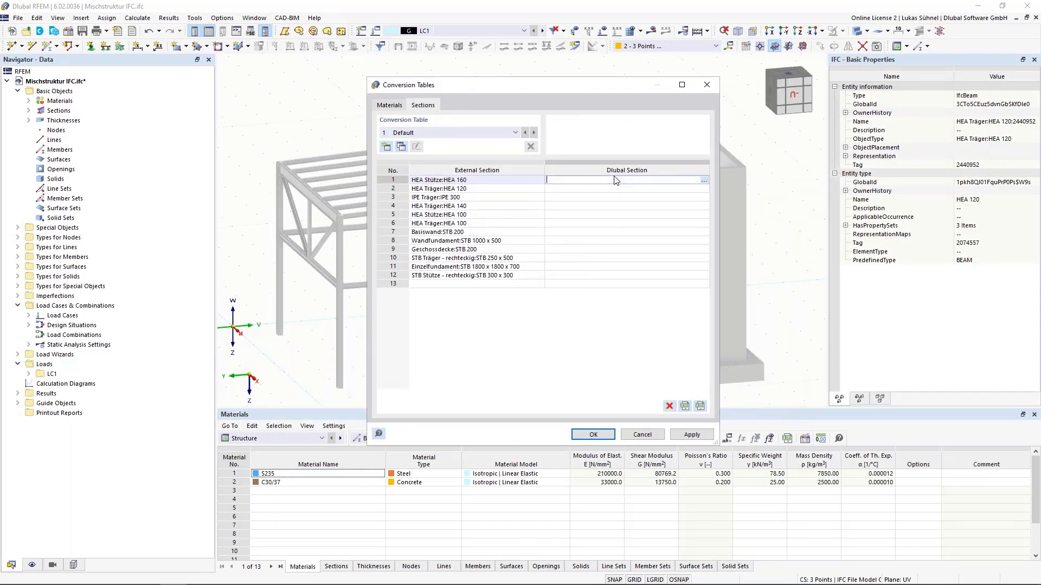
left_click(704, 180)
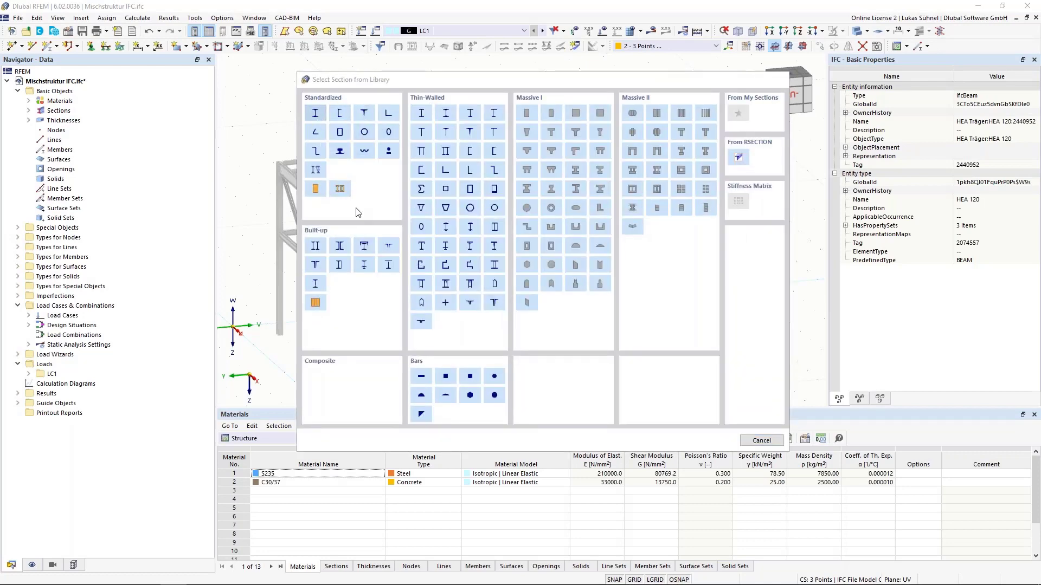
- Assign the standardized steel section HEA 160 of the Euronorm 53-62 series to the external section HEA Stütze:HEA 160
left_click(315, 113)
left_click(267, 87)
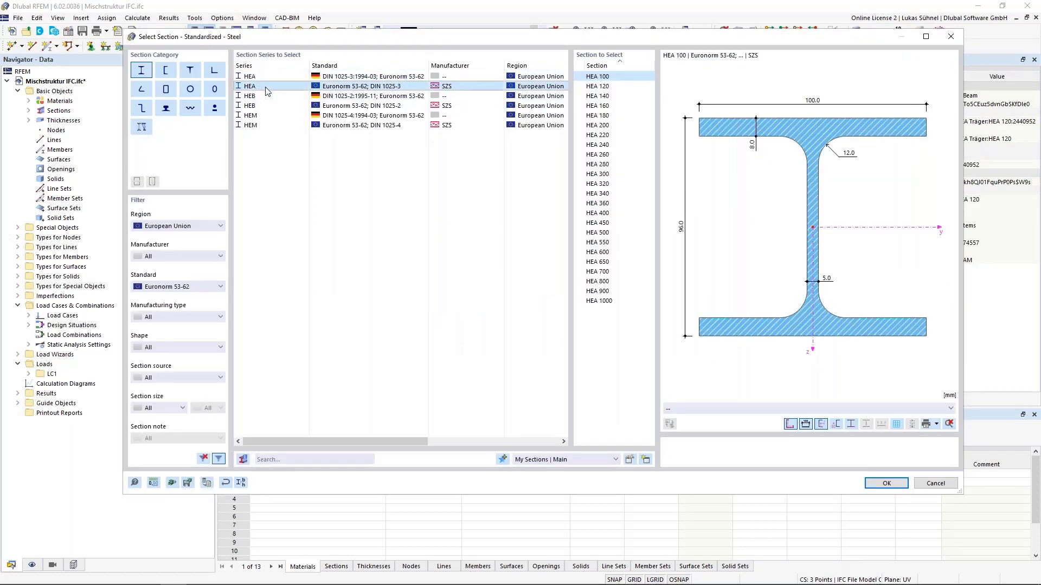
left_click(607, 107)
left_click(883, 482)
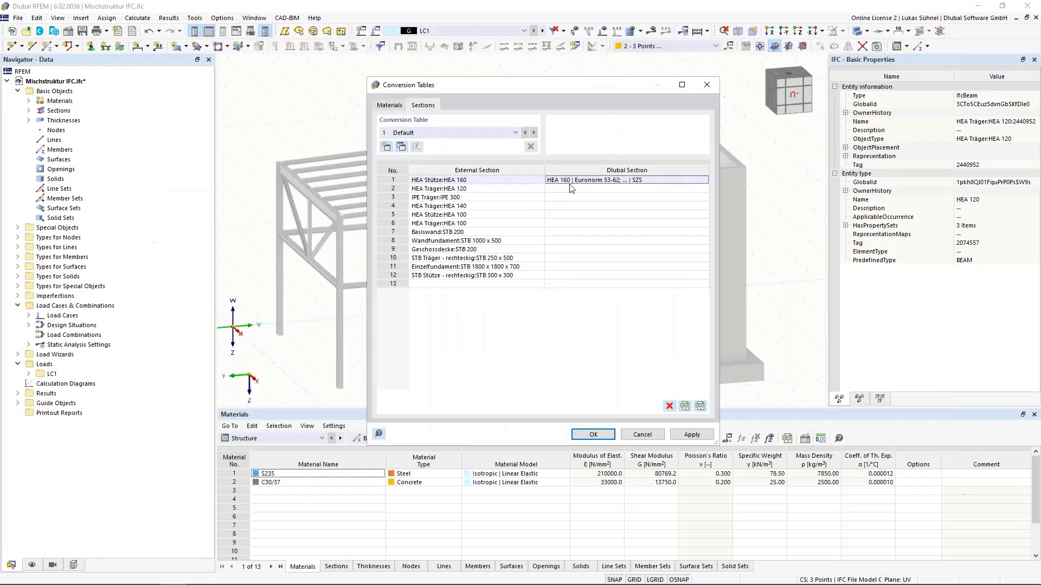
- Copy the HEA 160 section assignment to the other four HEA rows of the conversion table, rows 2, 4, 5 and 6
key("ctrl+c")
left_click(567, 190)
key("ctrl+v")
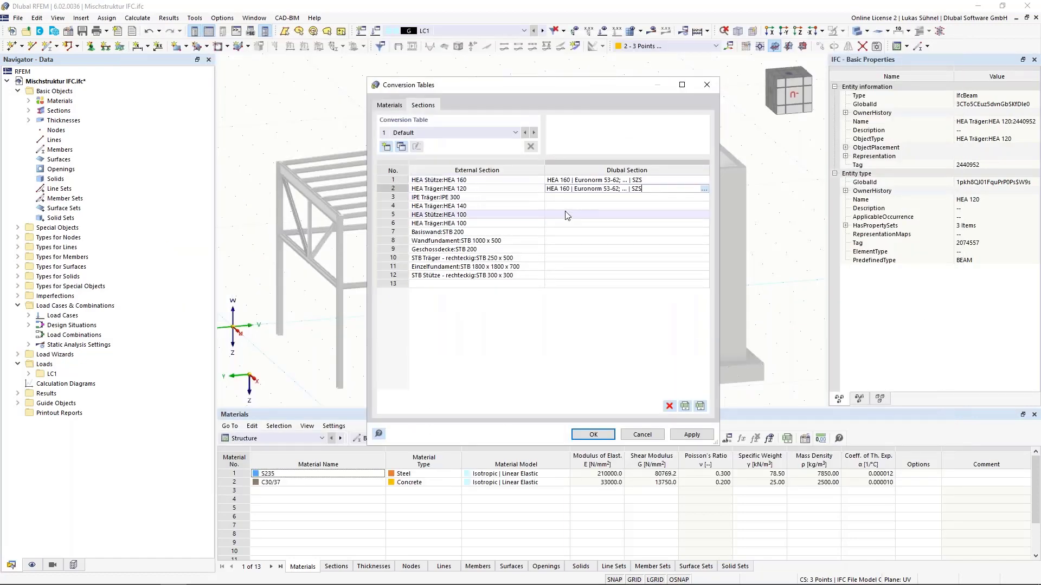
left_click(565, 207)
key("ctrl+v")
left_click(566, 215)
key("ctrl+v")
left_click(557, 223)
key("ctrl+v")
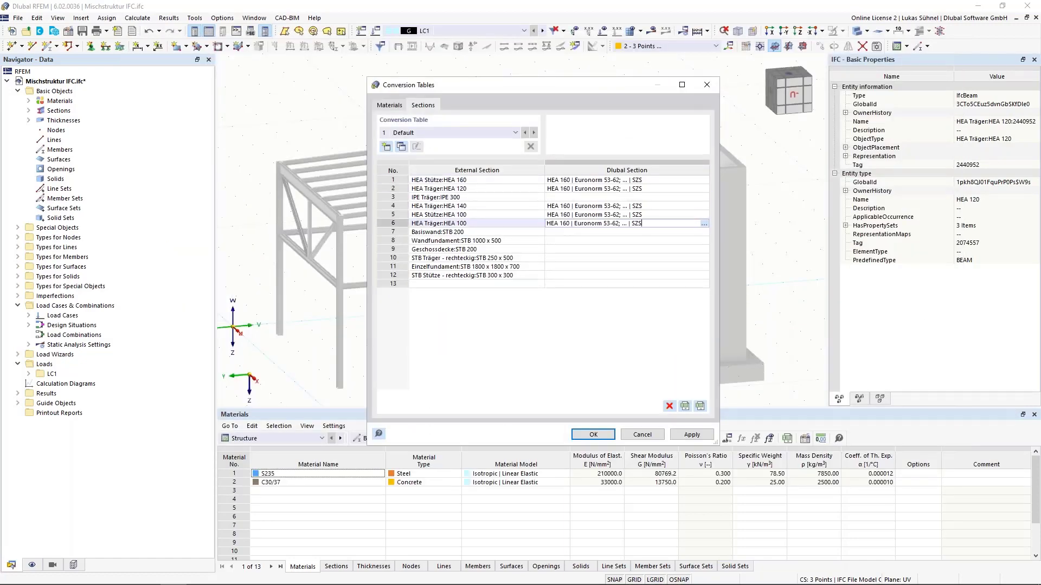
- Change the copied Dlubal sections to HEA 120 in row 2, HEA 140 in row 4 and HEA 100 in rows 5 and 6
left_click(566, 190)
left_click_drag(562, 190, 566, 215)
type("2")
left_click(565, 207)
left_click(565, 206)
type("4")
left_click(566, 216)
left_click(566, 215)
type("0")
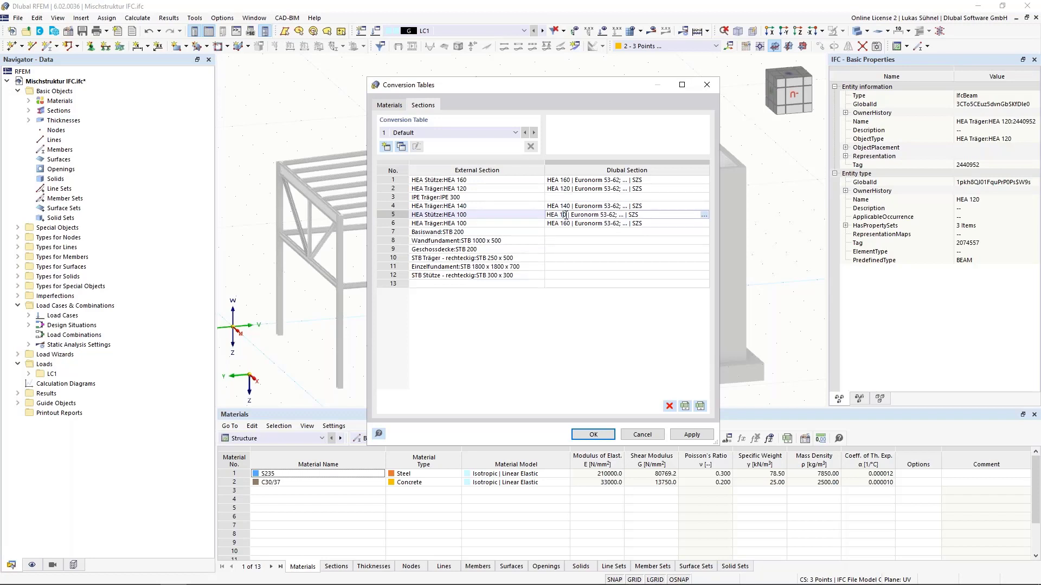
left_click(566, 224)
left_click(566, 224)
left_click_drag(561, 224, 564, 224)
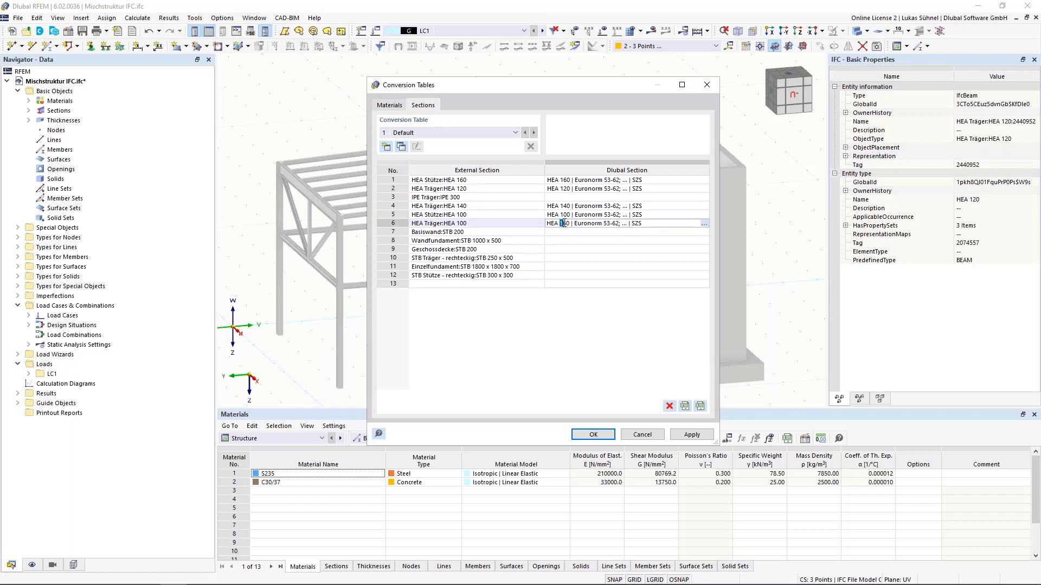
- Assign the Euronorm 19-57 section IPE 300 to the external section IPE Träger:IPE 300 and accept the conversion tables
left_click(623, 198)
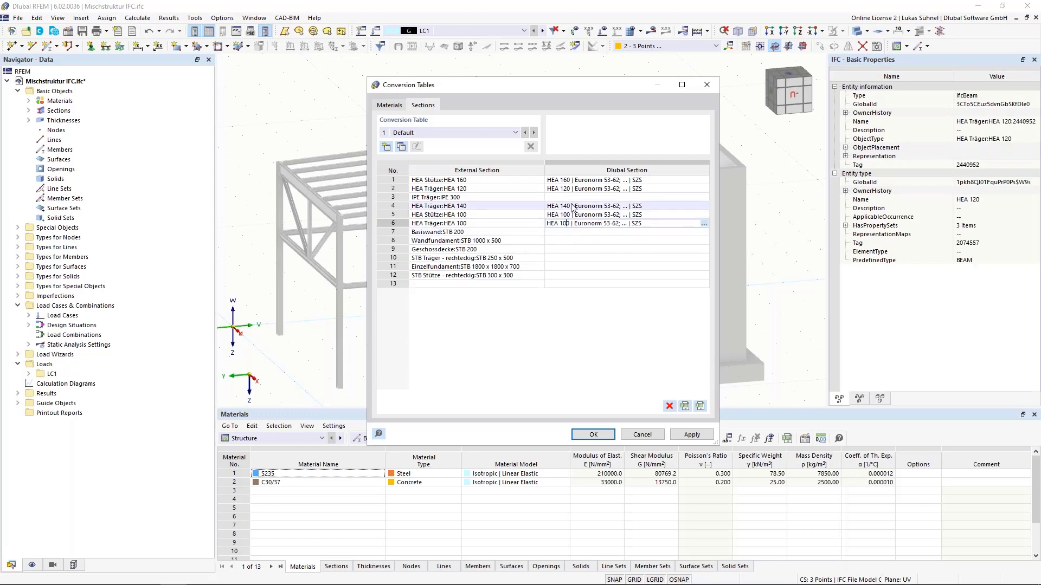
left_click(704, 198)
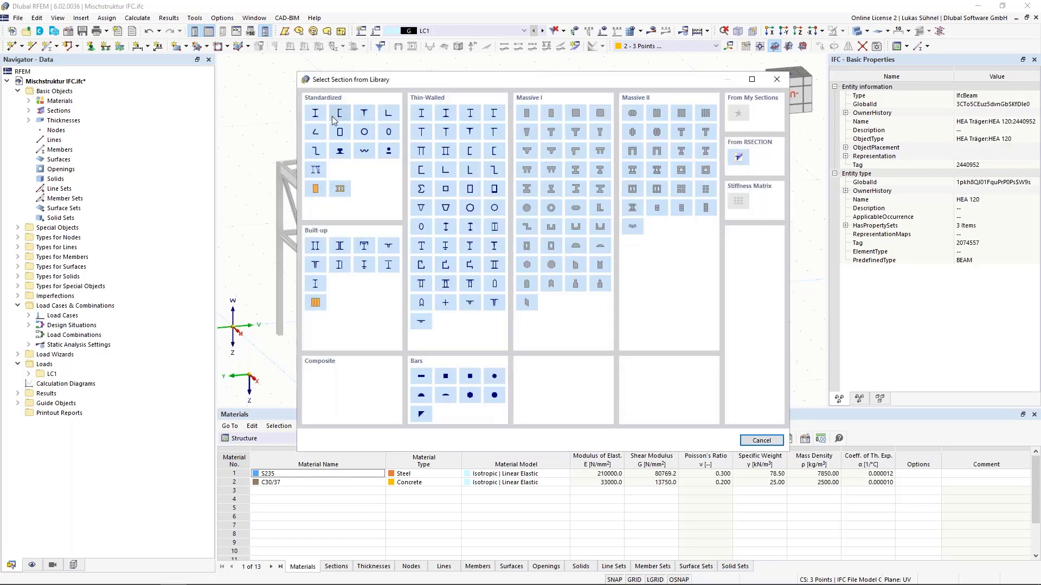
key("Return")
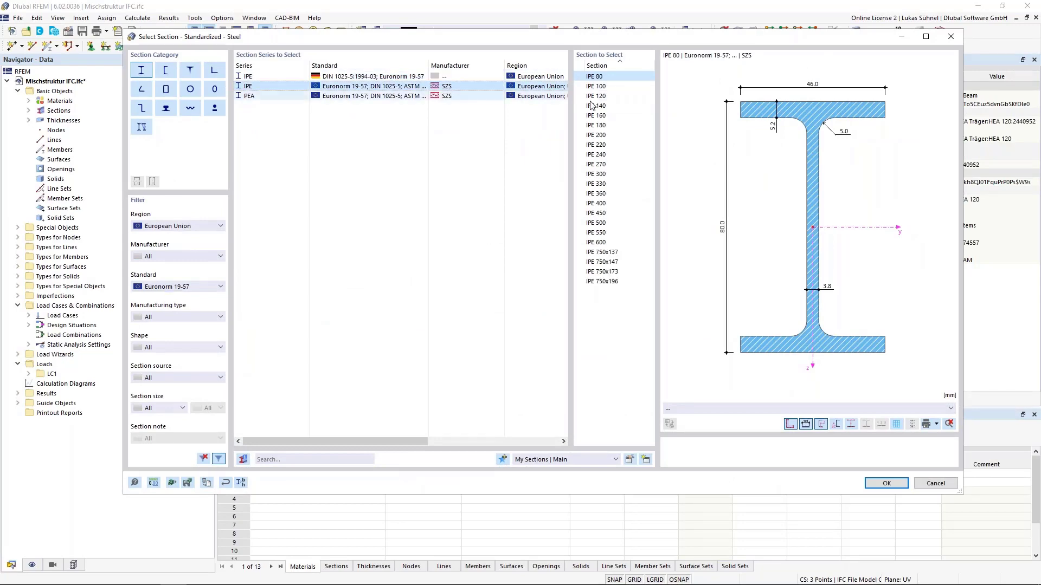
left_click(597, 174)
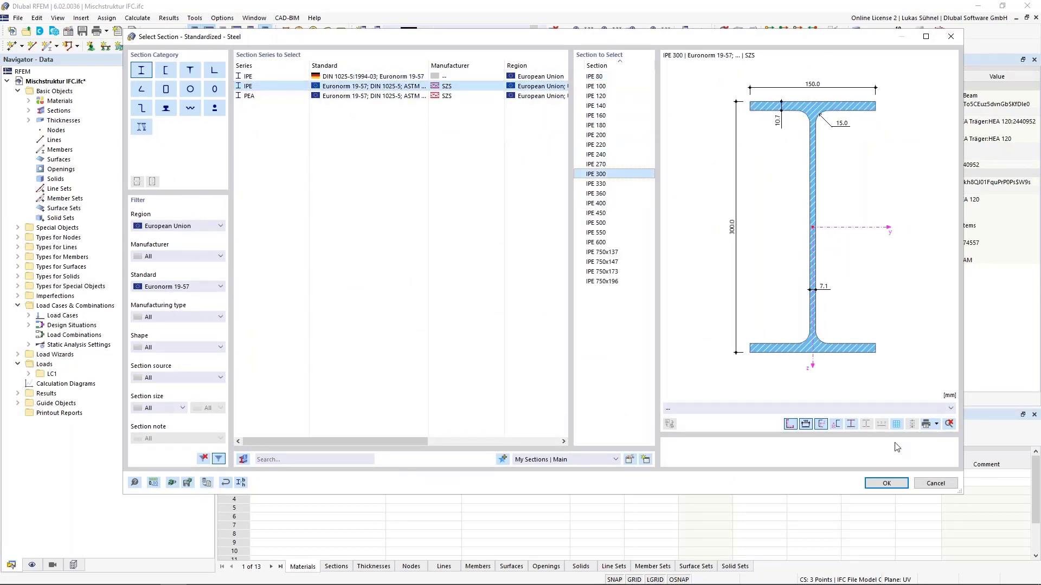
left_click(886, 483)
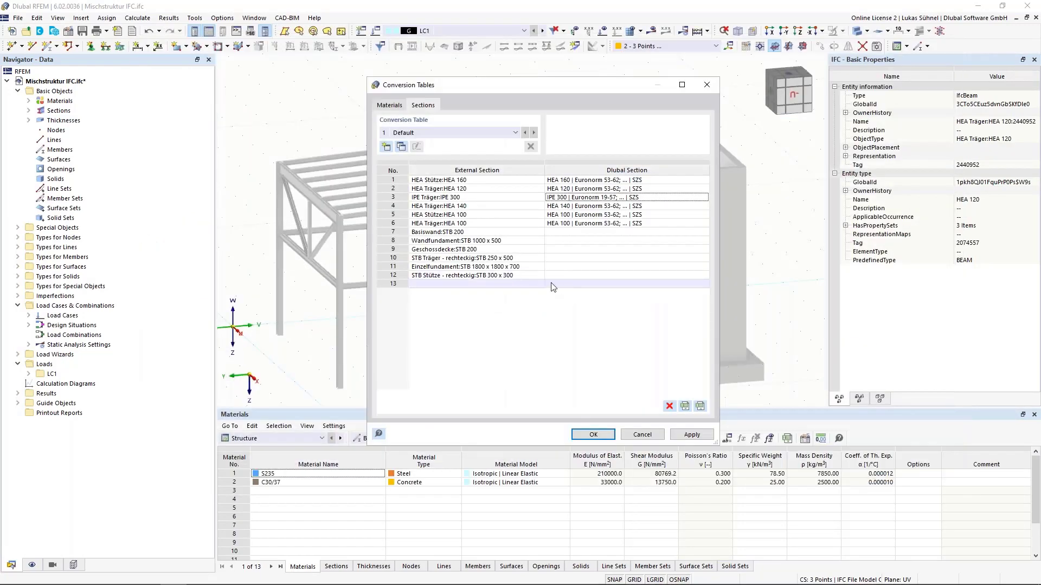
double_click(467, 258)
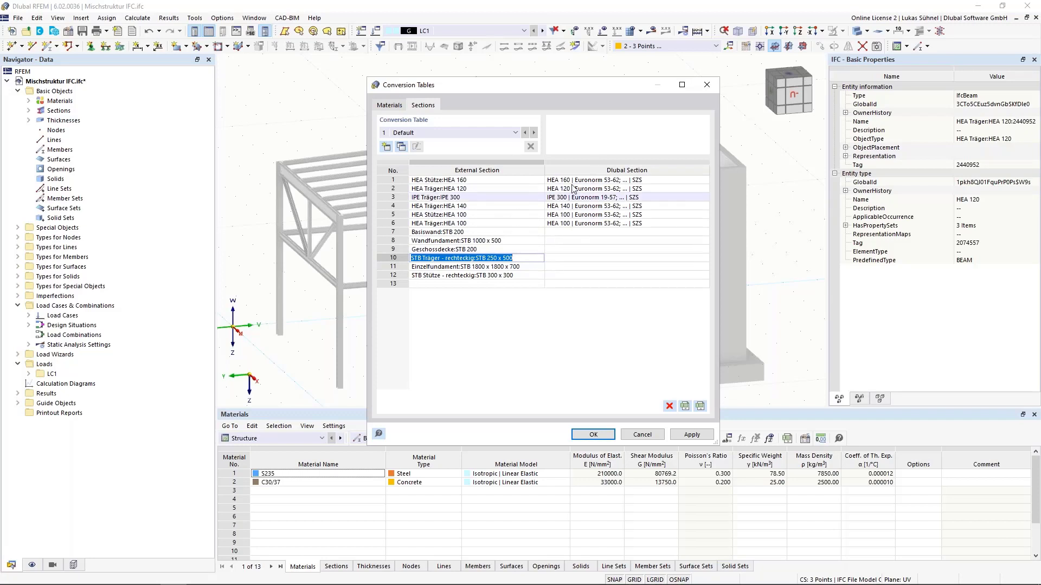
left_click(594, 435)
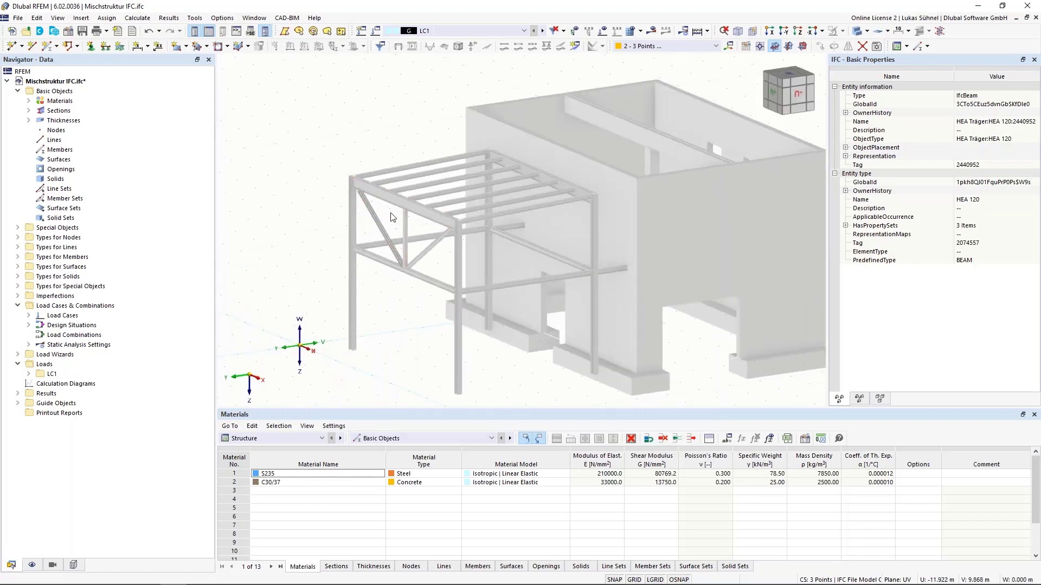
- Convert the IPE 300 IFC beam at the front of the steel frame's roof into a straight member
right_click(385, 180)
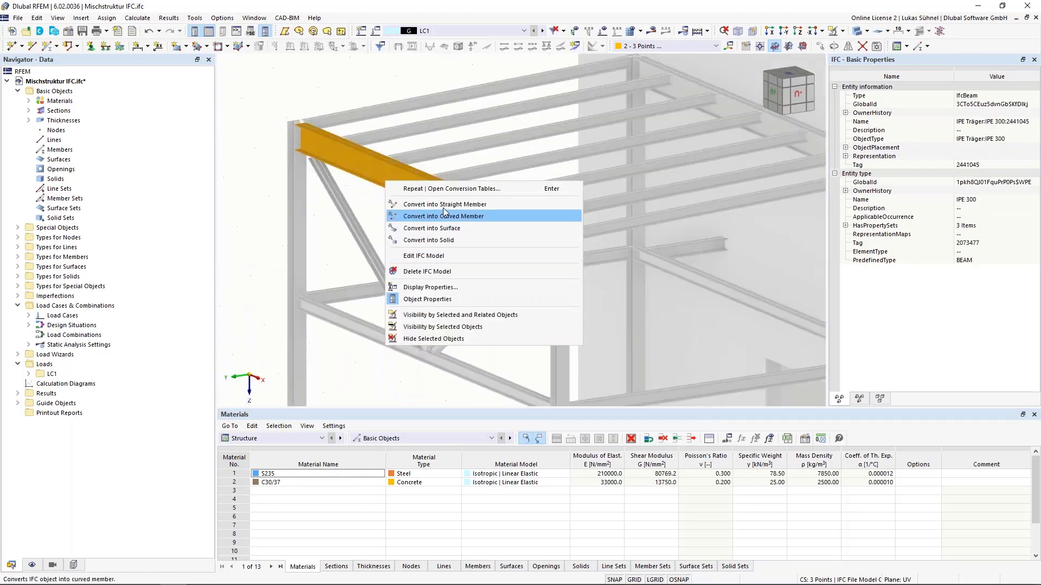
left_click(397, 205)
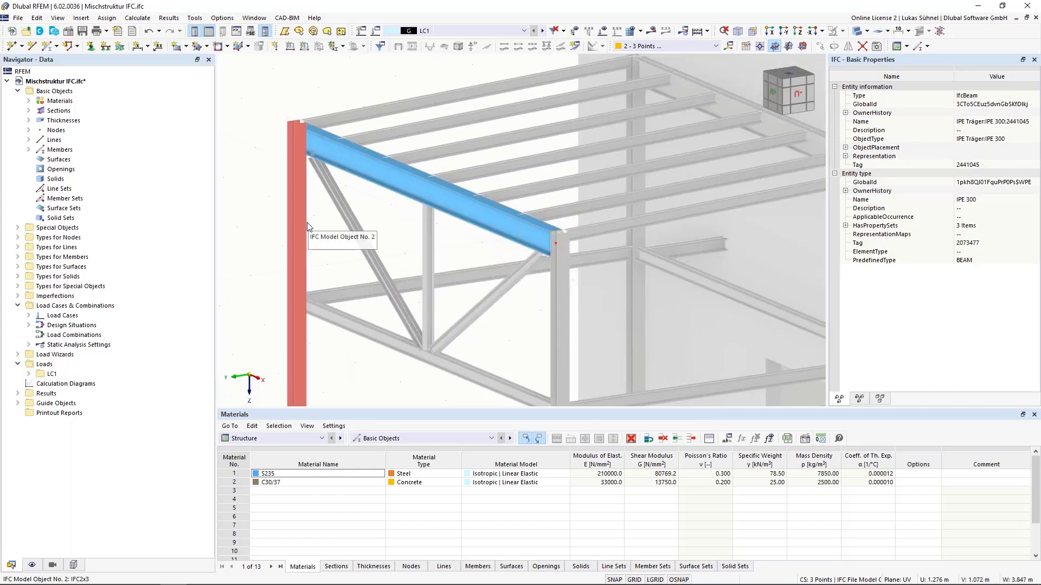
left_click(391, 185)
- Select the whole steel frame in a side view and convert its IFC objects into straight members
scroll(393, 233, "down", 5)
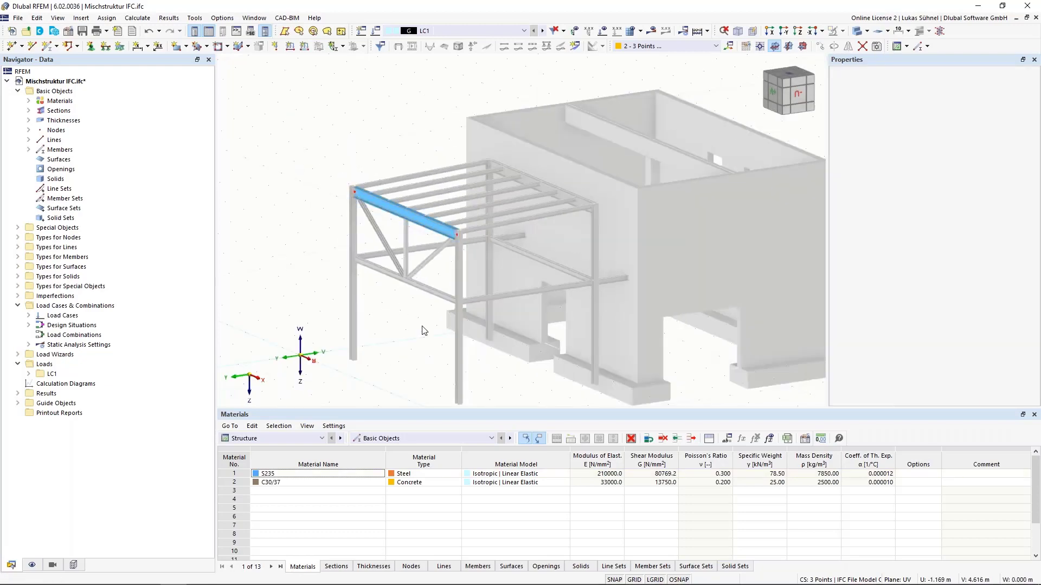
middle_click_drag(421, 326, 337, 293, "ctrl")
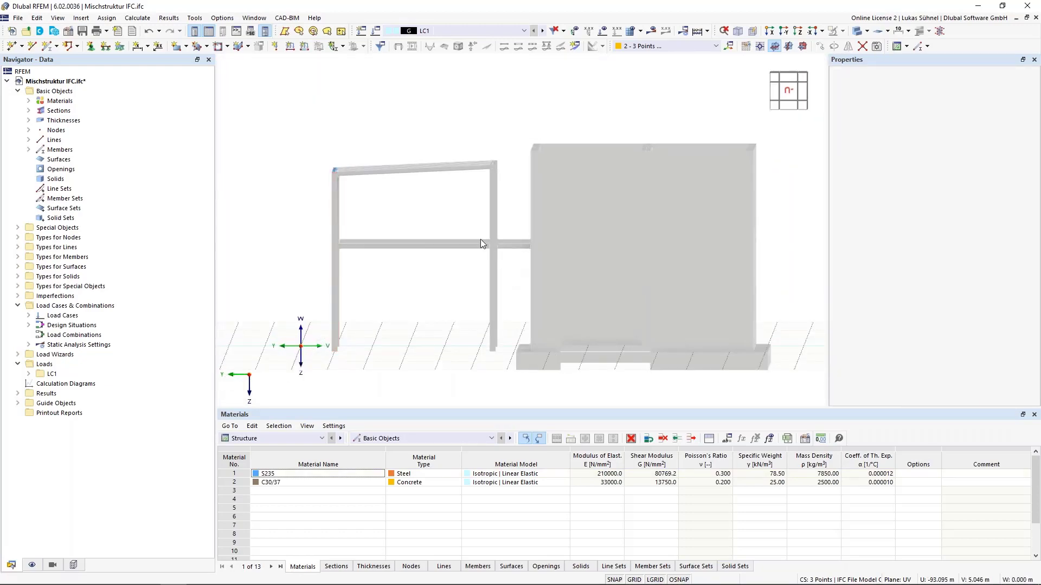
left_click_drag(512, 274, 316, 137)
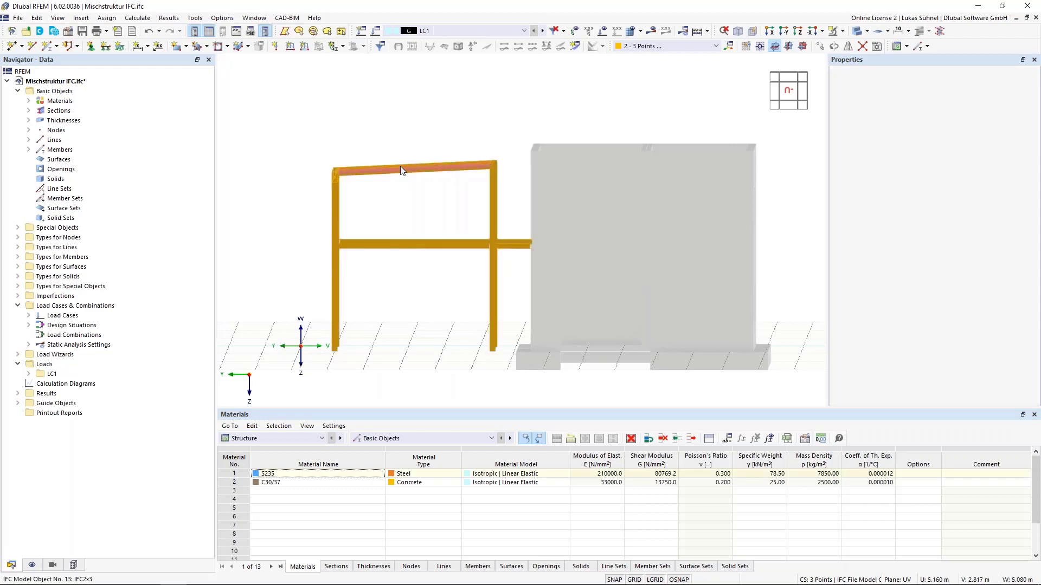
right_click(400, 167)
mouse_move(477, 227)
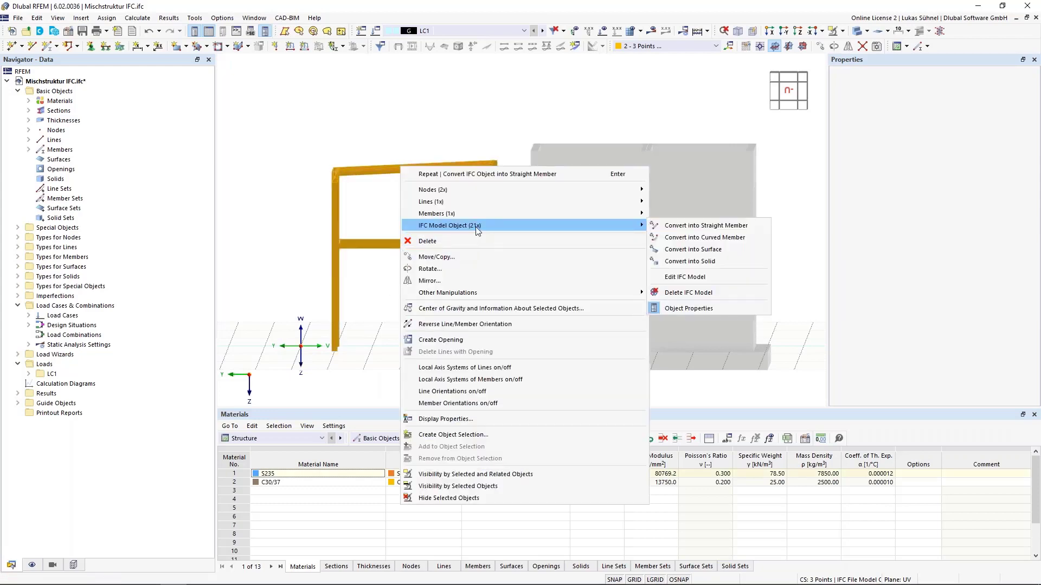
left_click(700, 225)
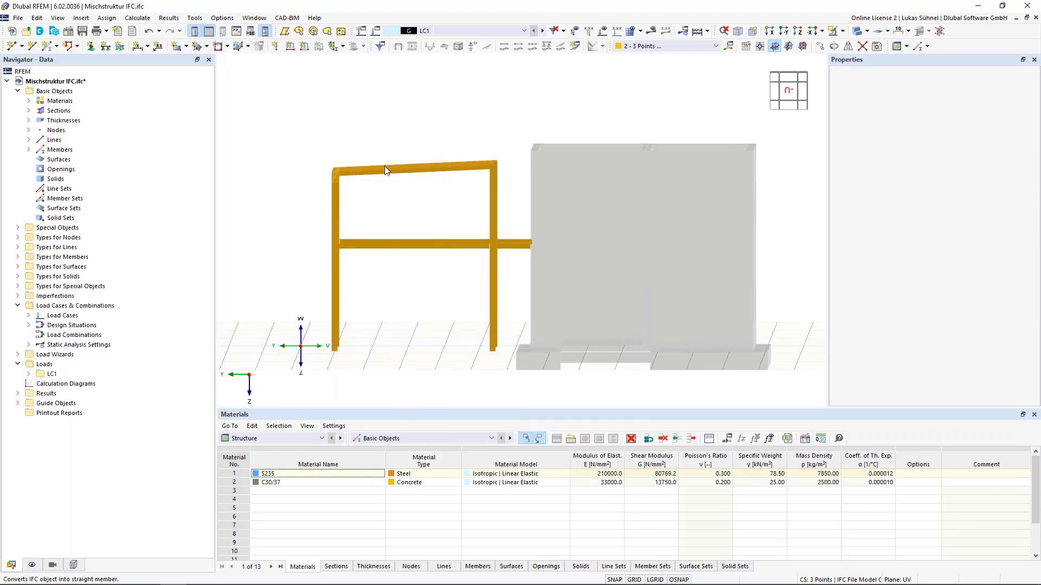
- Display the model as wireframe and examine the member end nodes at the upper front corner of the steel frame
middle_click_drag(298, 129, 396, 157, "ctrl")
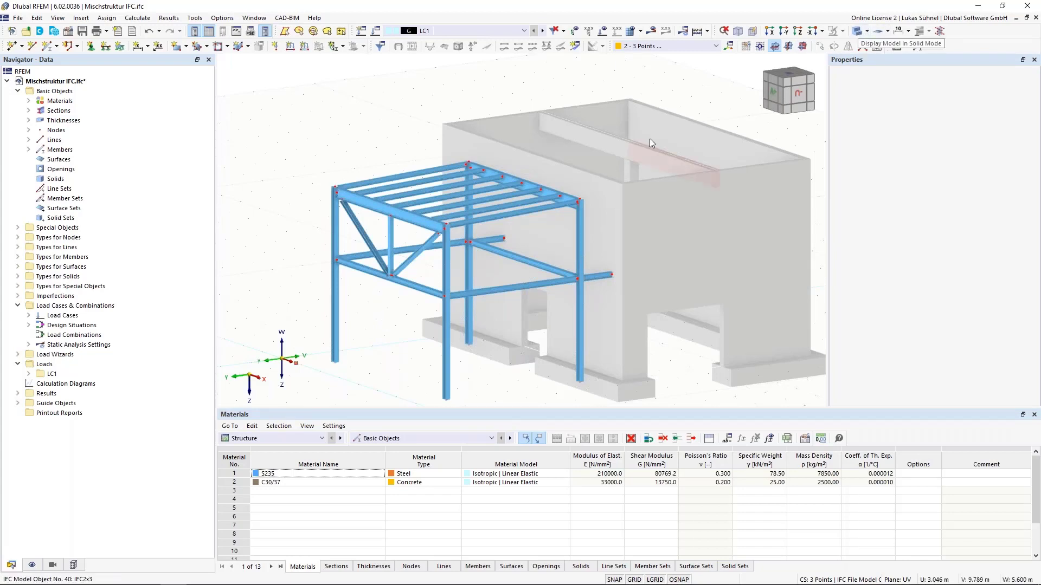
middle_click_drag(650, 138, 483, 135, "ctrl")
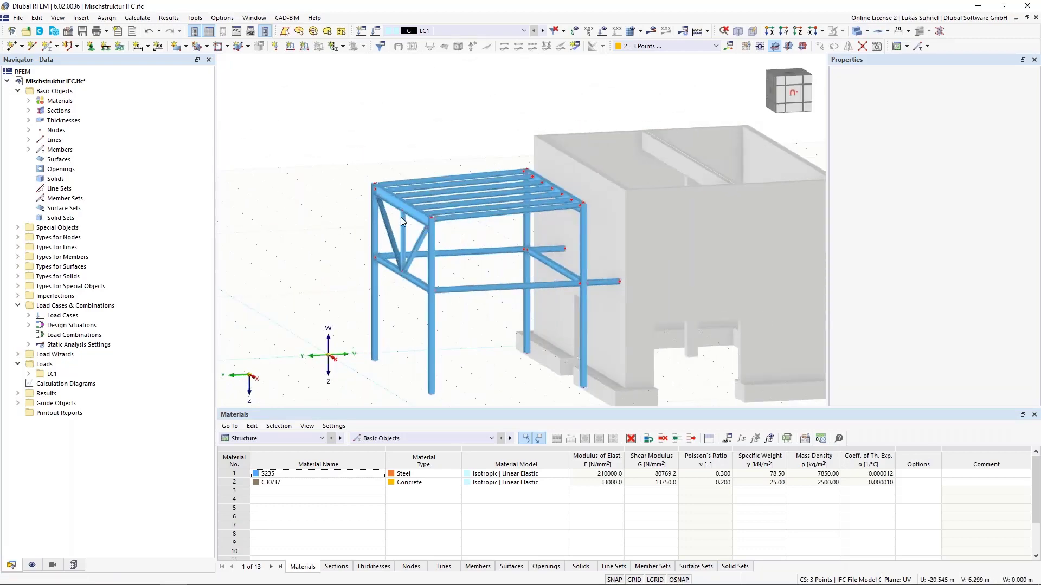
left_click(857, 32)
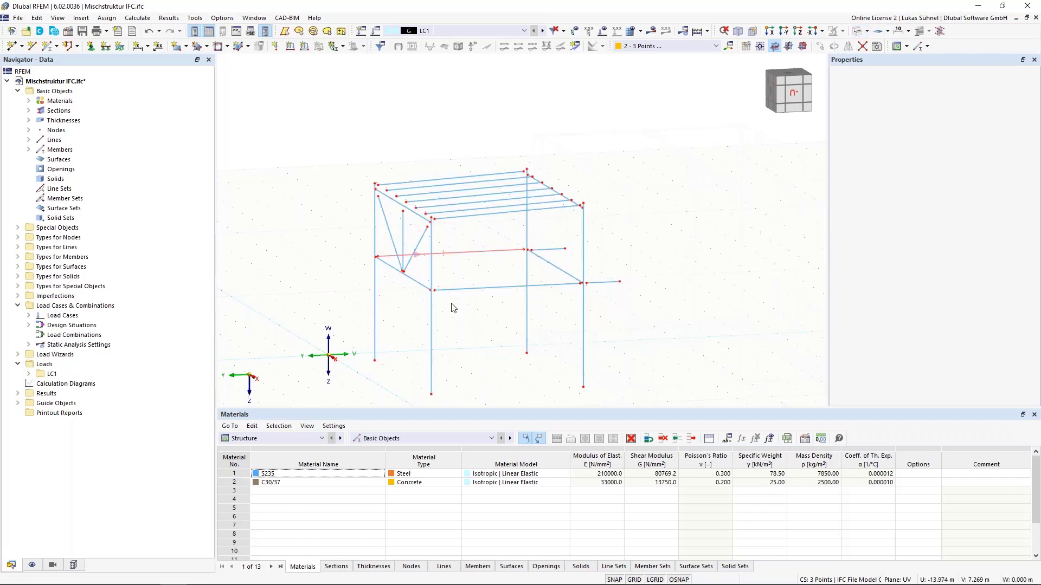
scroll(388, 224, "up", 5)
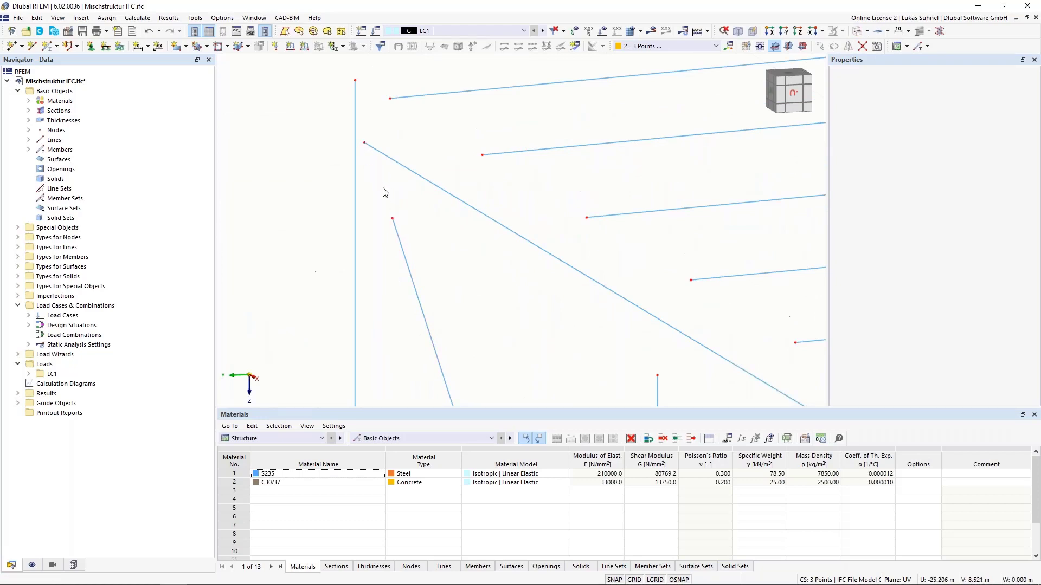
scroll(384, 192, "down", 3)
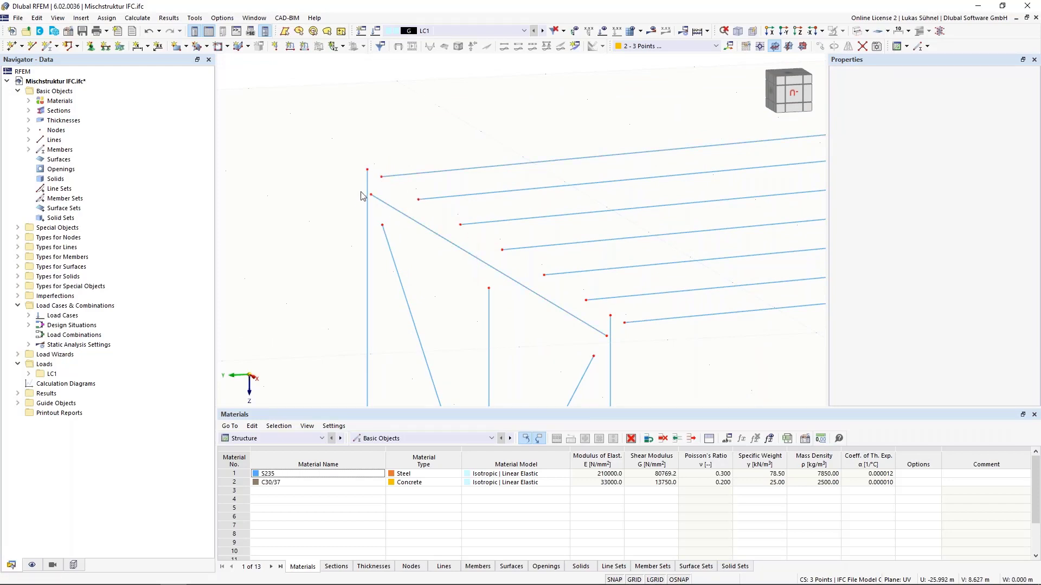
scroll(385, 206, "up", 3)
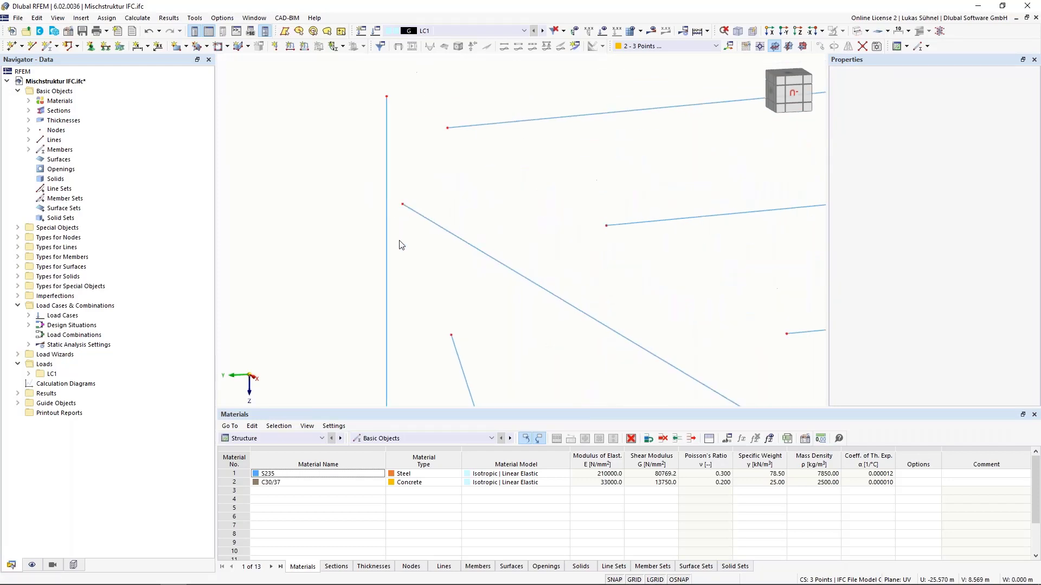
scroll(401, 245, "down", 5)
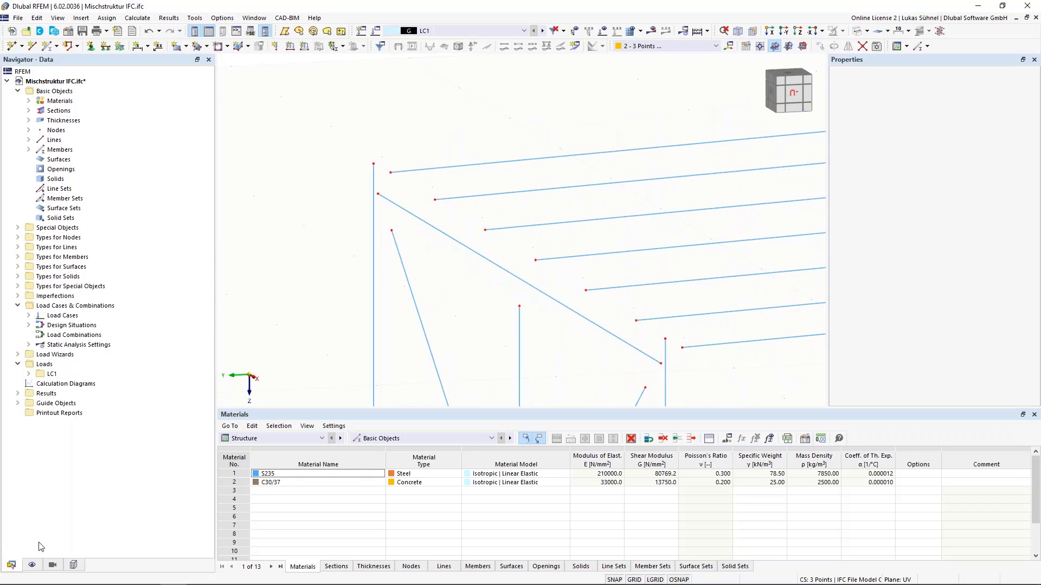
- Hide the members in the model display and show all objects of the IFC model 2018_01
left_click(34, 566)
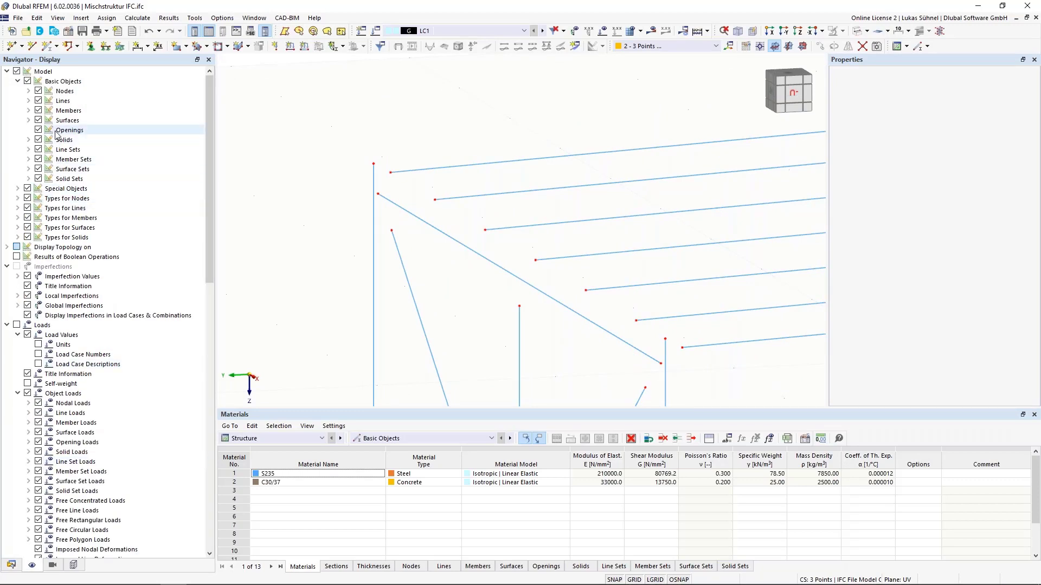
left_click(38, 111)
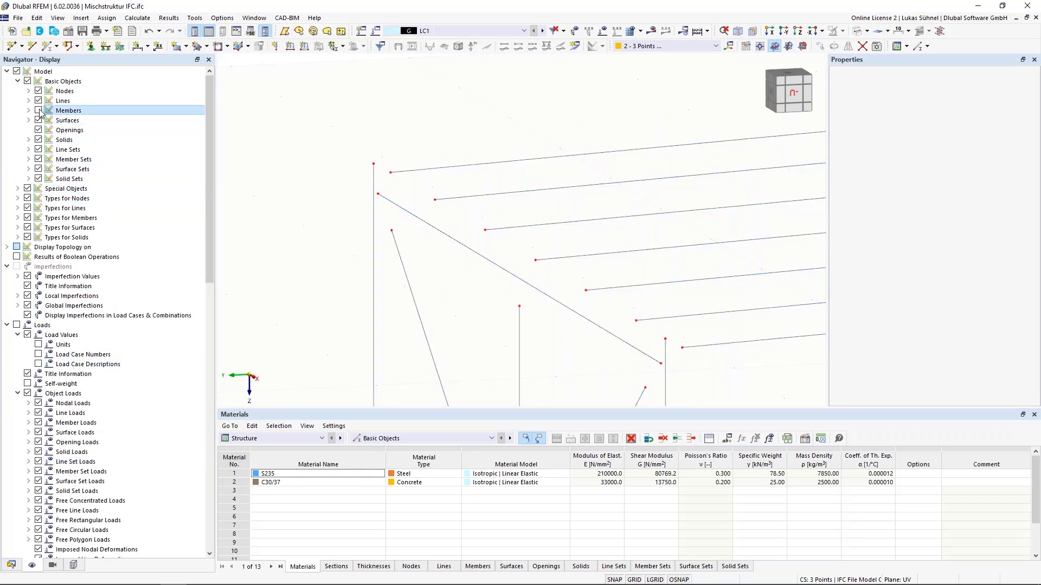
left_click(74, 566)
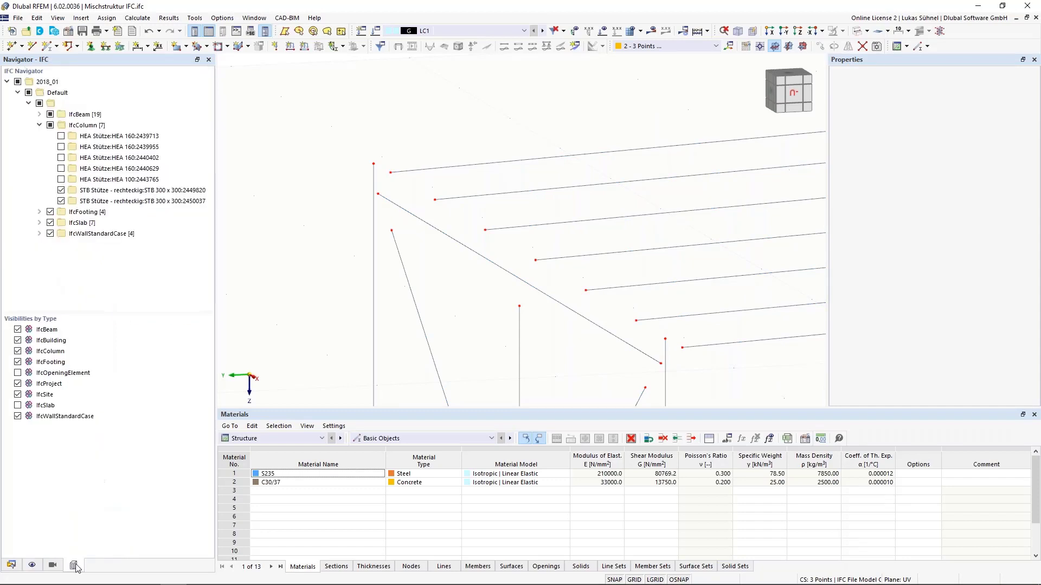
left_click(17, 82)
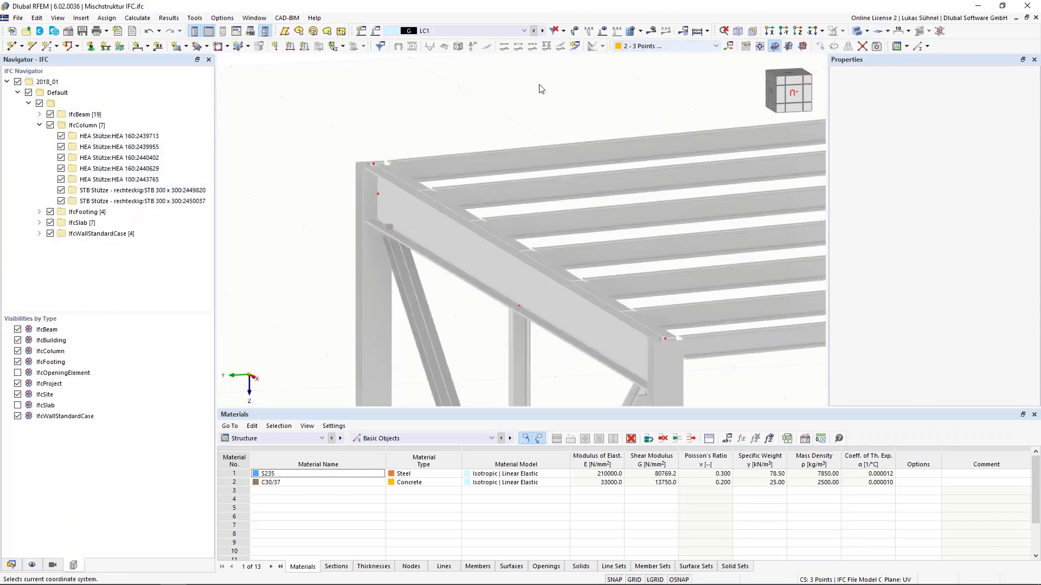
- Examine the connection between the IPE 300 beam and the corner column, and hide all objects of the IFC model 2018_01
scroll(382, 187, "up", 1)
middle_click_drag(455, 135, 708, 106, "ctrl")
scroll(725, 76, "up", 8)
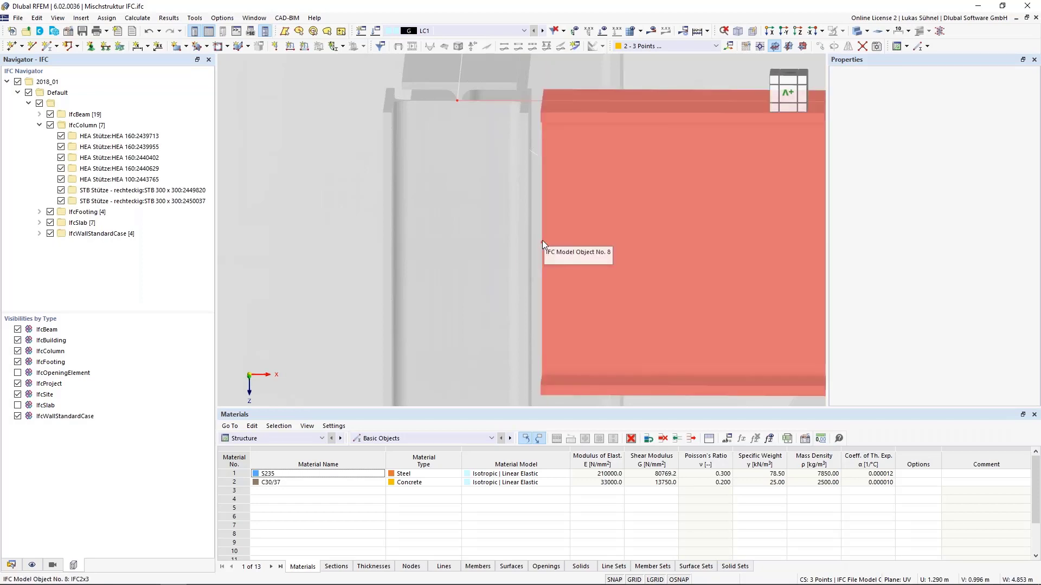
scroll(544, 237, "down", 3)
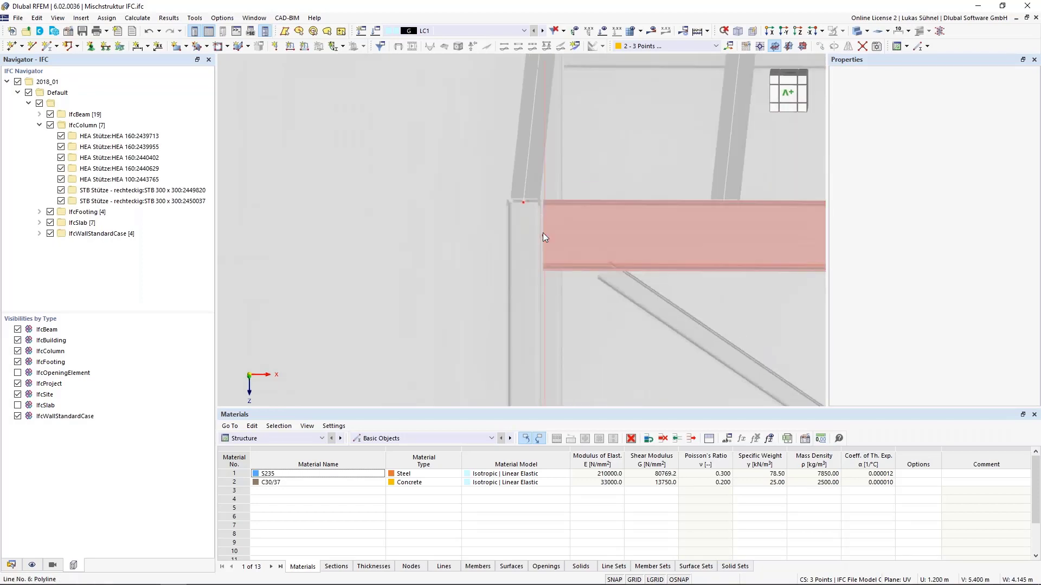
scroll(542, 232, "down", 5)
middle_click_drag(699, 134, 399, 226, "ctrl")
scroll(386, 340, "up", 4)
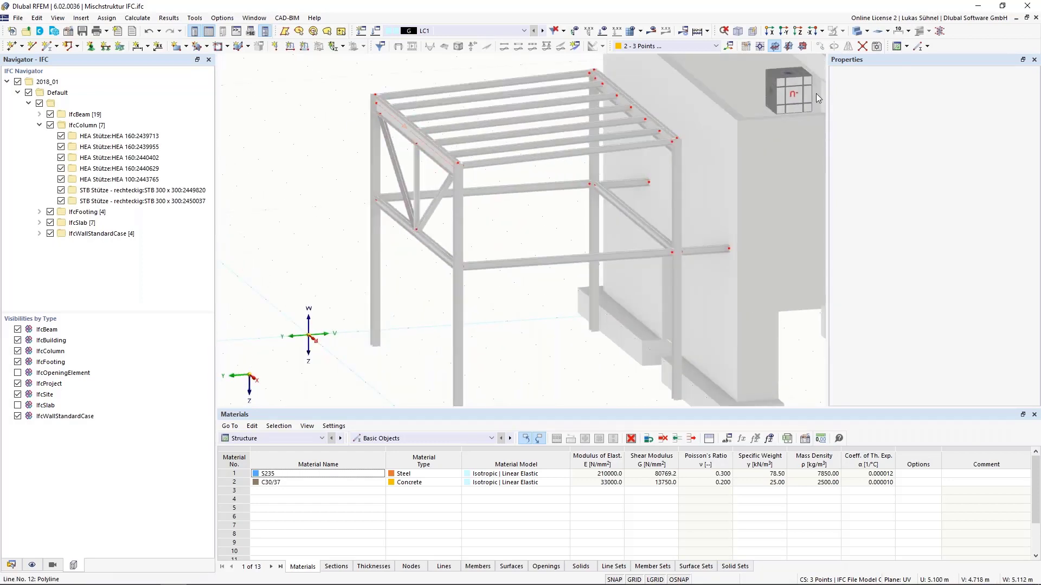
left_click(18, 81)
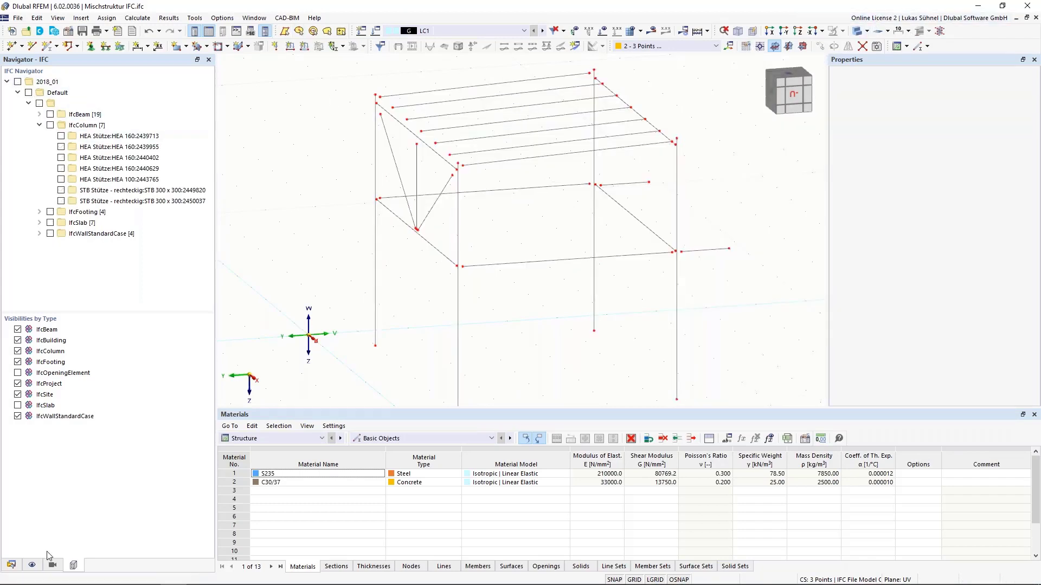
- Show the members in the model display again and display the model as wireframe
left_click(32, 566)
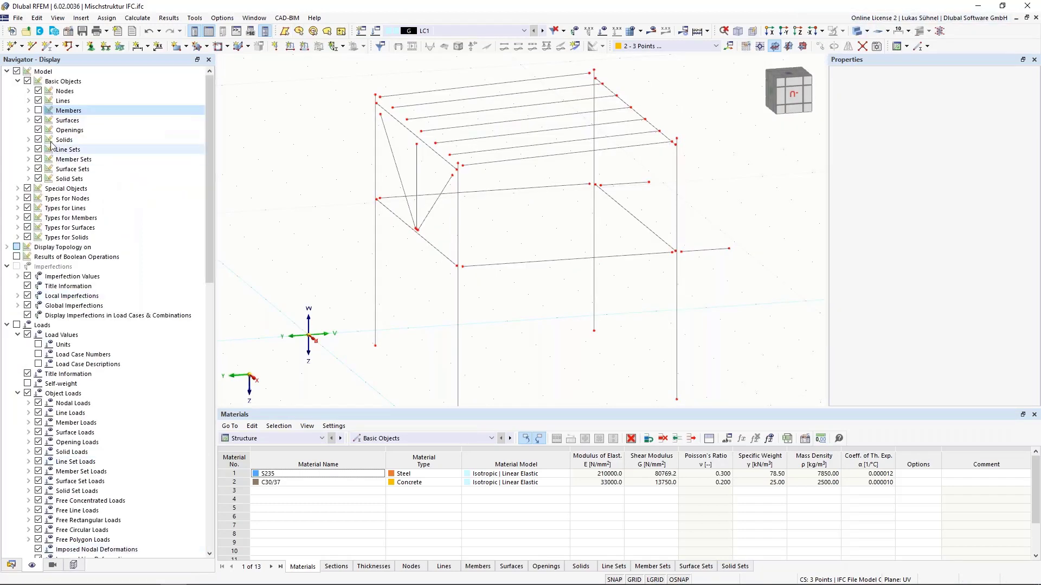
left_click(39, 110)
mouse_move(320, 186)
middle_mouse_down()
mouse_move(318, 218)
mouse_move(308, 197)
middle_mouse_up()
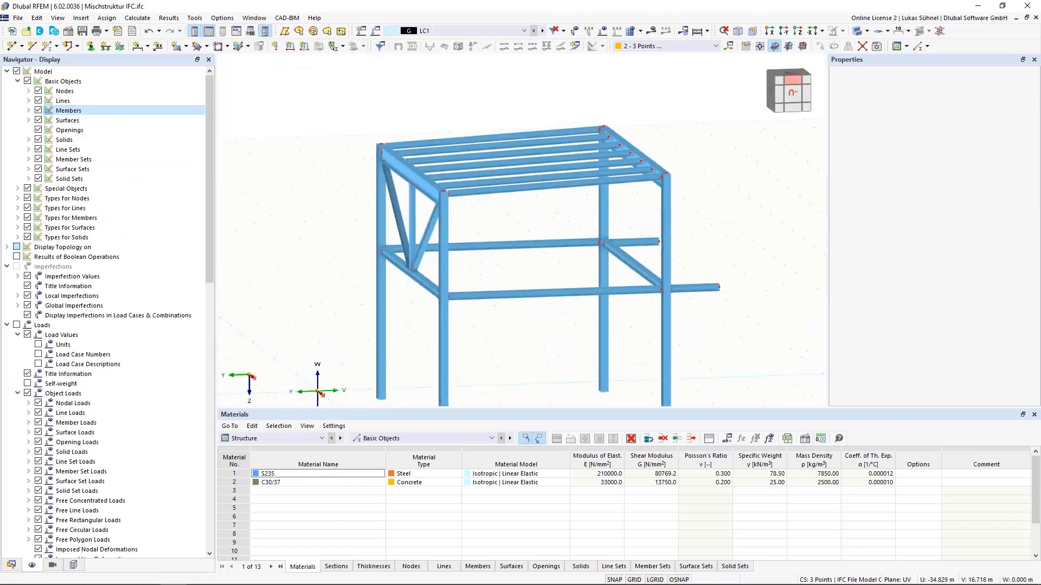
left_click(860, 31)
left_click(861, 32)
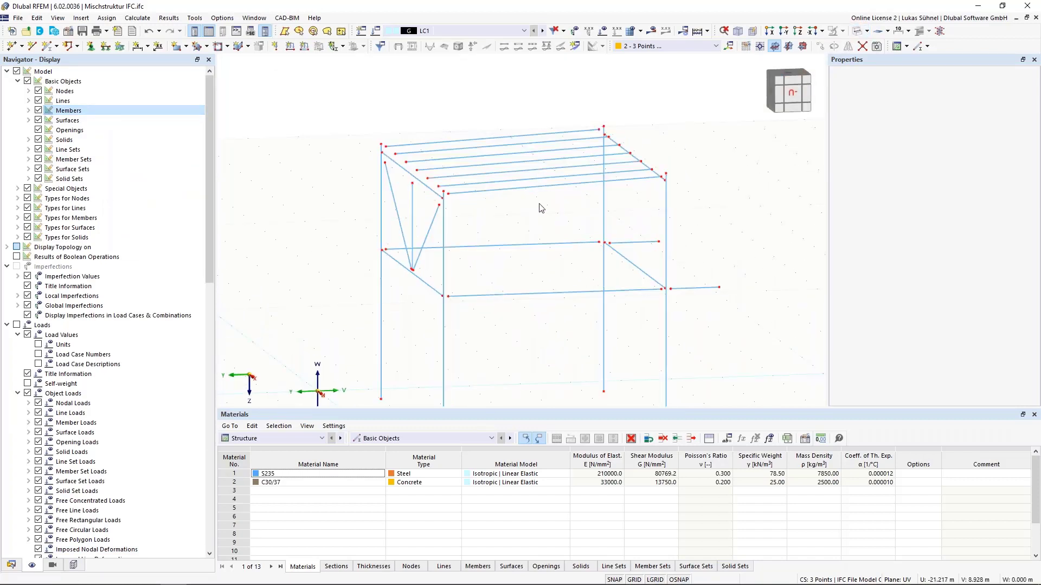
- Extend the vertical post, the four lower-level frame beams and the two roof cross beams on both sides to the next member/line
middle_click_drag(339, 233, 386, 195, "ctrl")
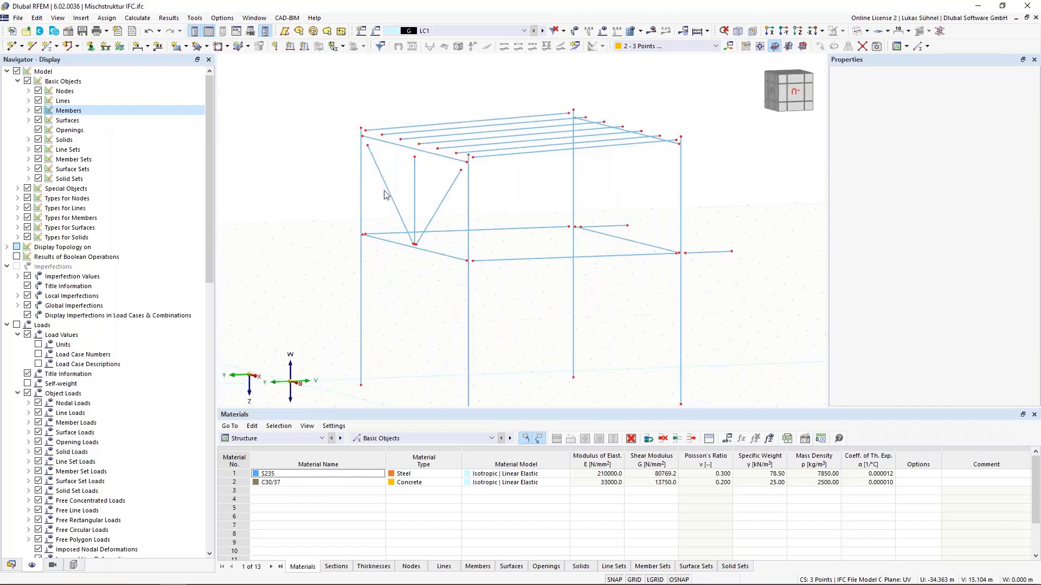
scroll(383, 197, "up", 2)
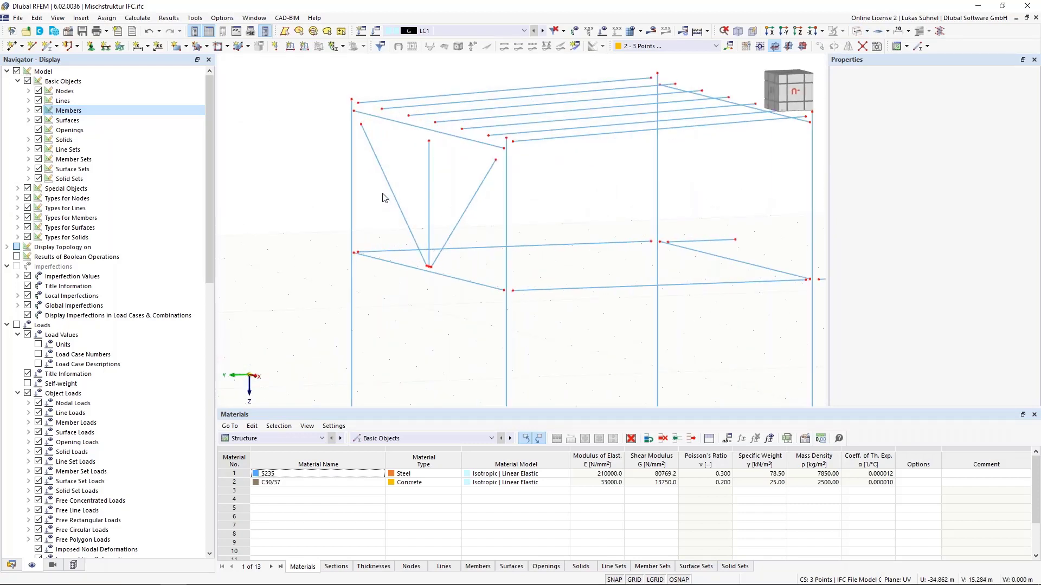
scroll(439, 182, "up", 1)
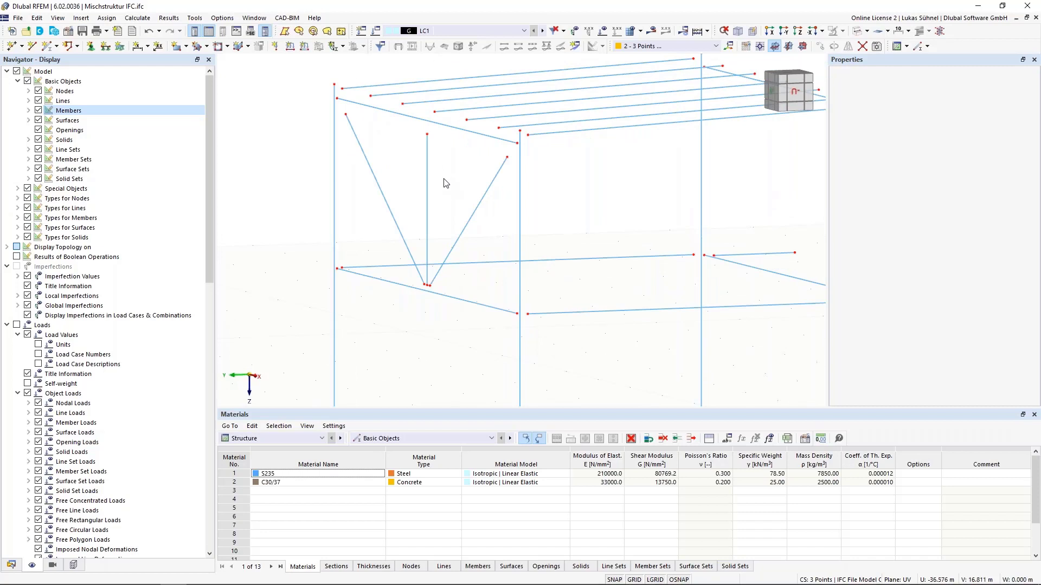
middle_click_drag(444, 183, 439, 195)
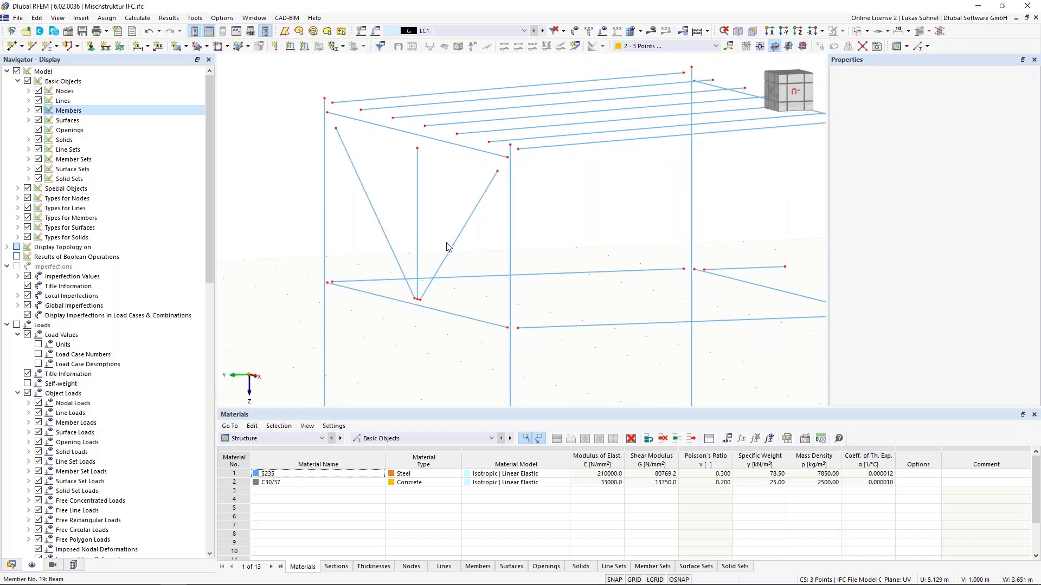
left_click(417, 198)
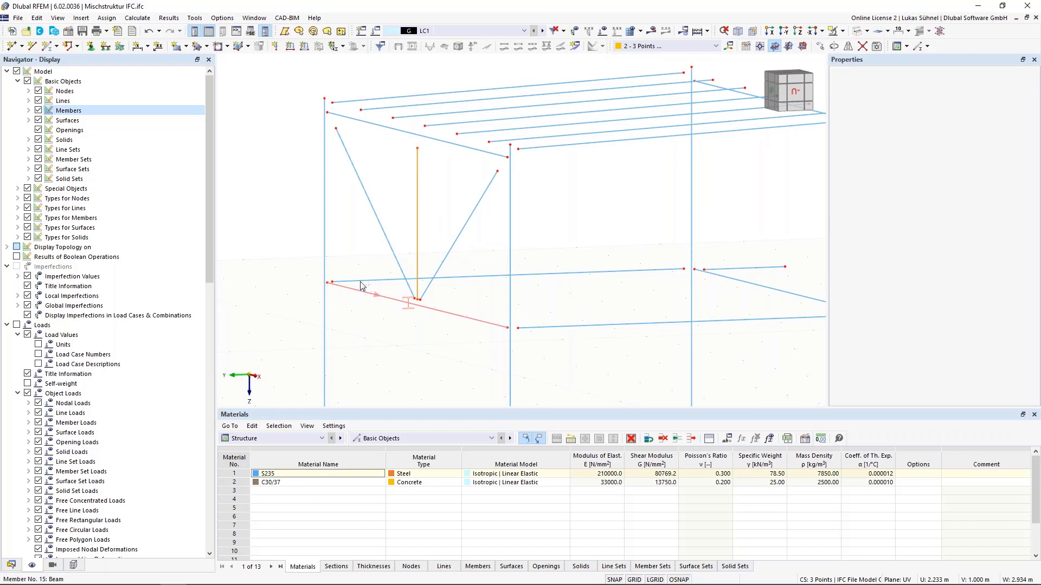
left_click(656, 323, "ctrl")
left_click(785, 293, "ctrl")
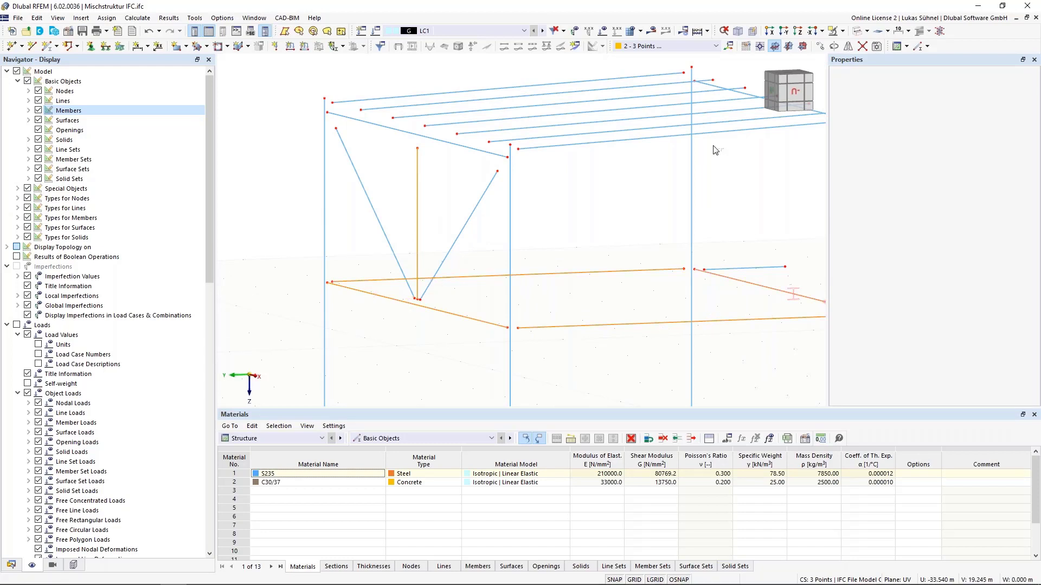
left_click(742, 96, "ctrl")
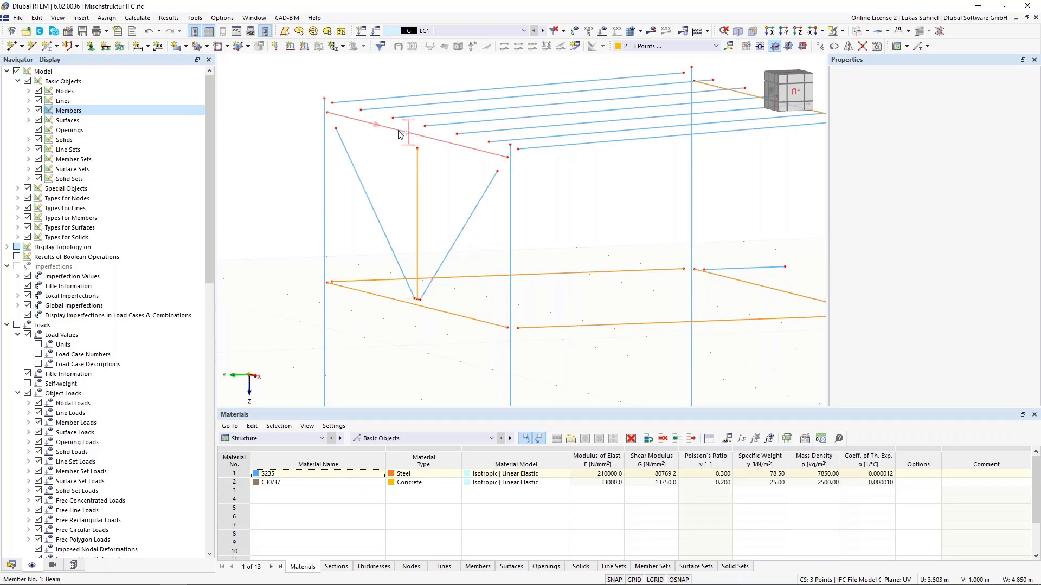
right_click(417, 205)
mouse_move(484, 236)
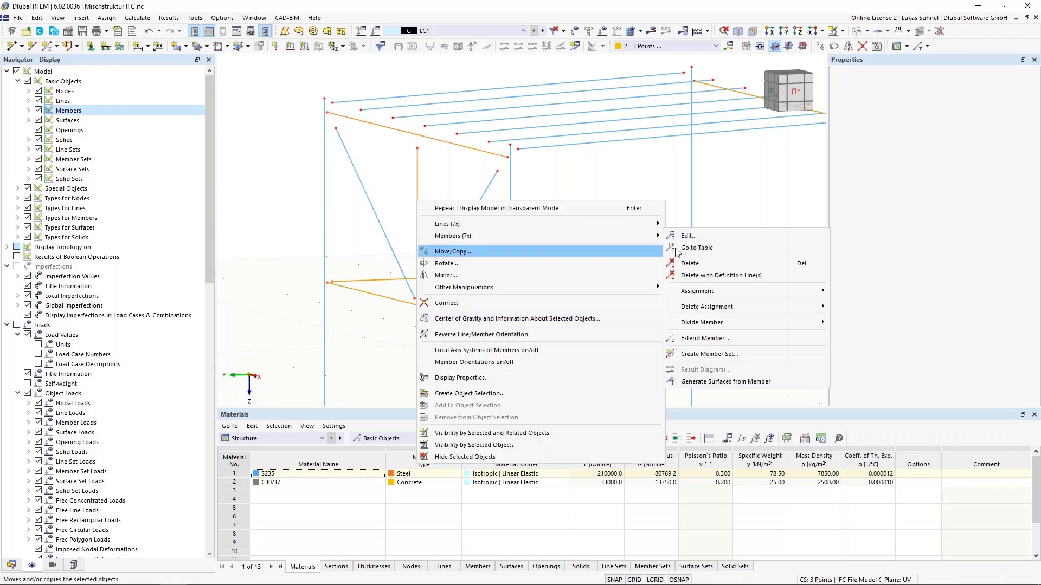
left_click(705, 339)
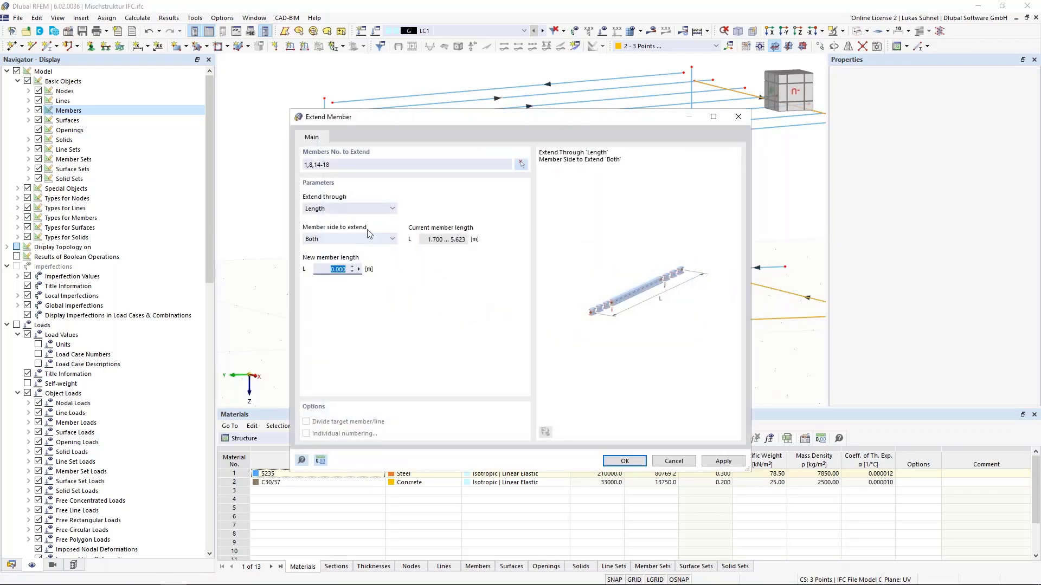
left_click(358, 211)
left_click(350, 235)
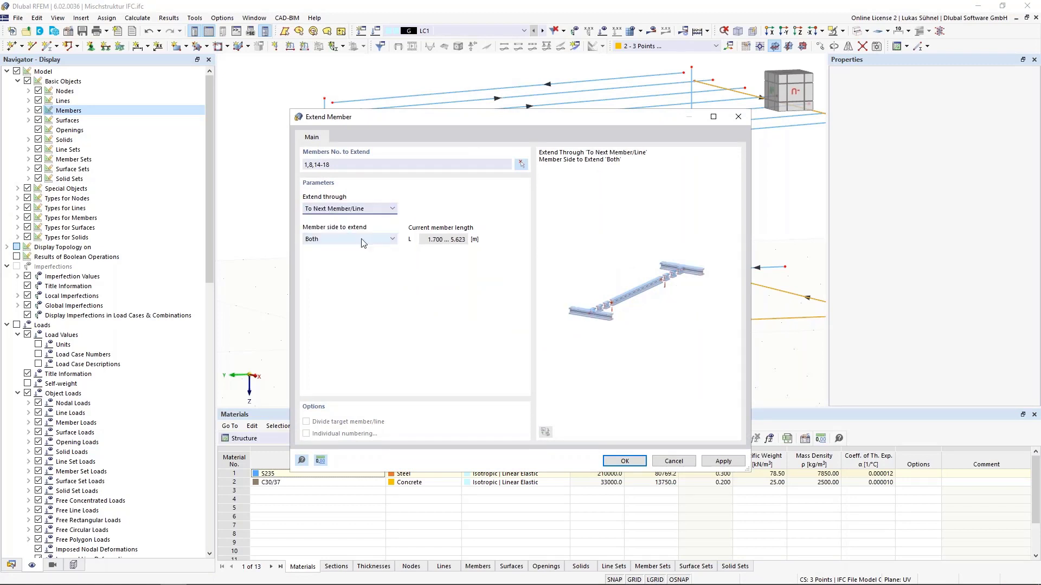
left_click(629, 461)
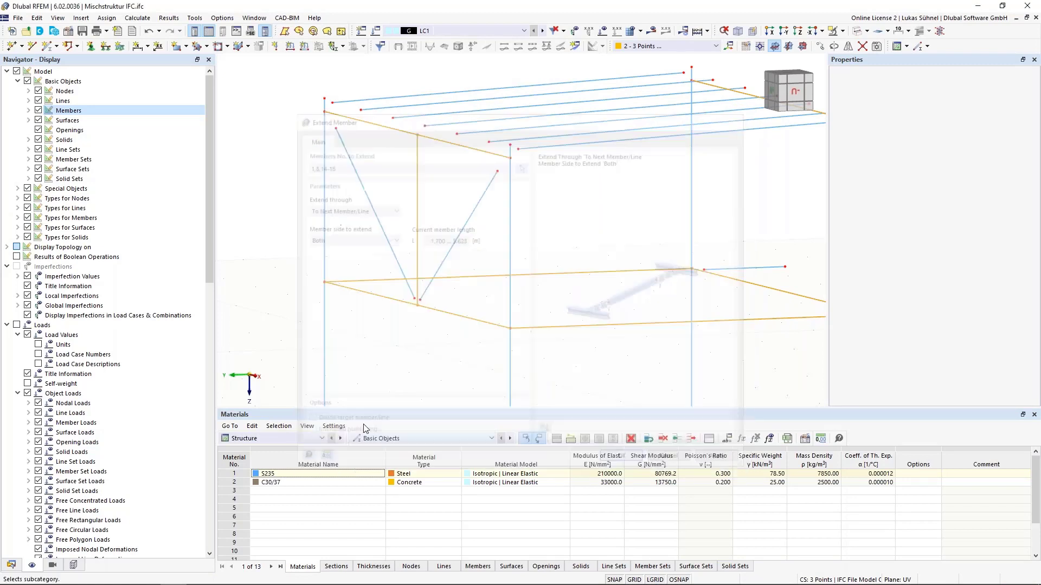
- Extend the two diagonal braces beside the vertical post on both sides to the next member/line
scroll(318, 284, "up", 5)
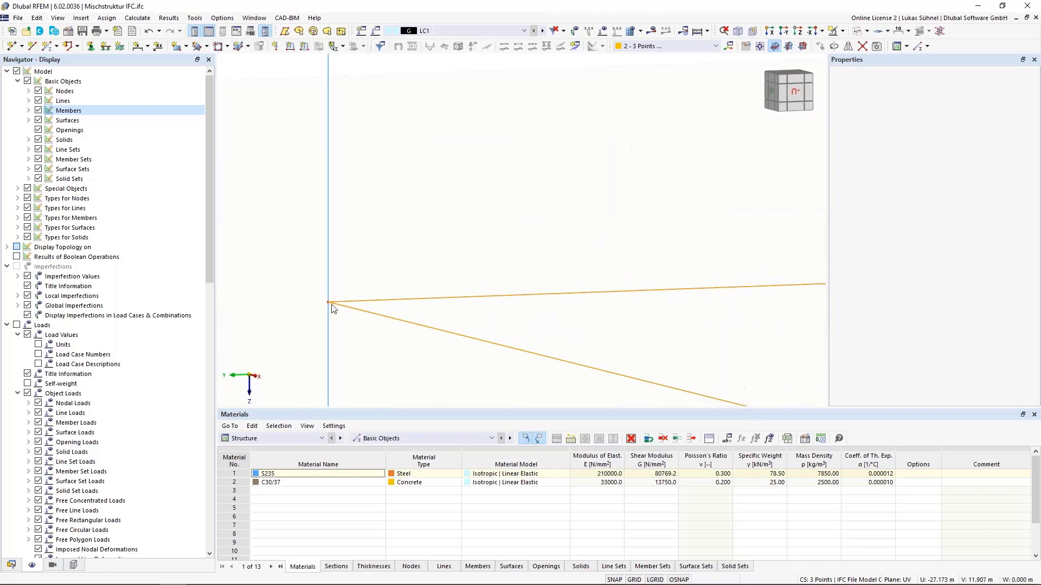
scroll(333, 306, "down", 3)
scroll(318, 302, "down", 2)
left_click(374, 210)
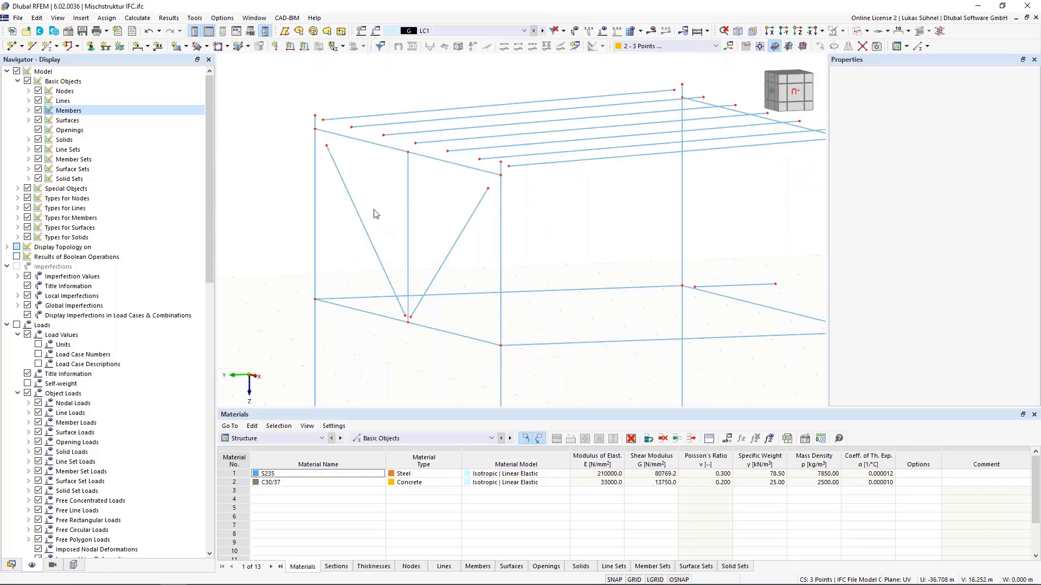
left_click(457, 251)
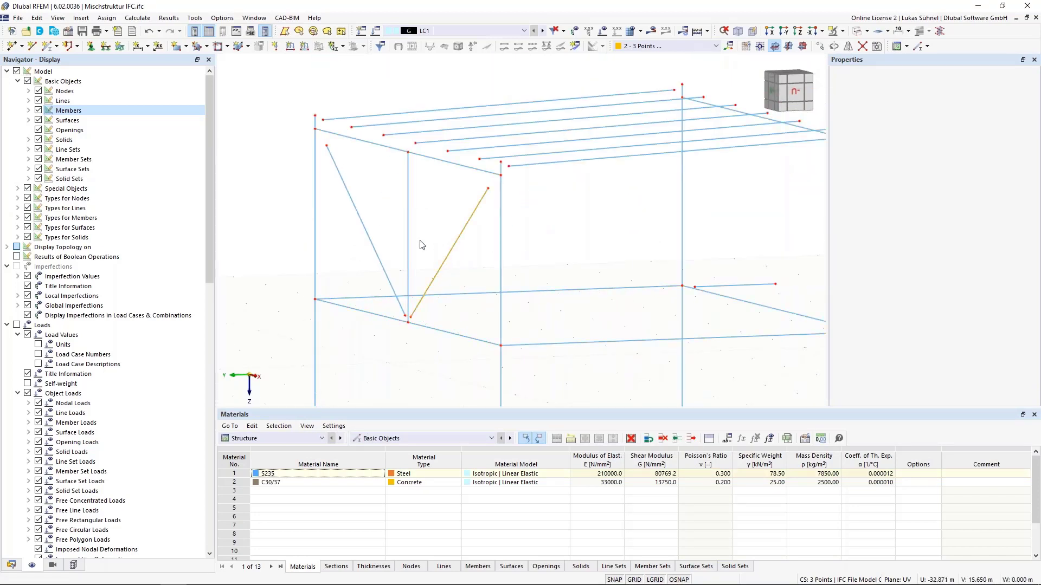
right_click(368, 235)
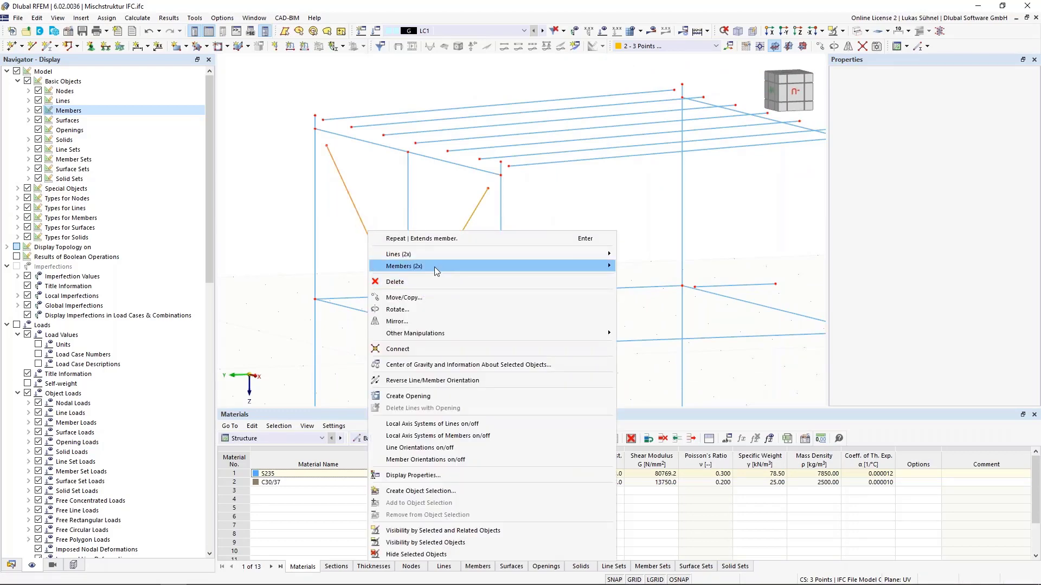
mouse_move(434, 267)
left_click(656, 368)
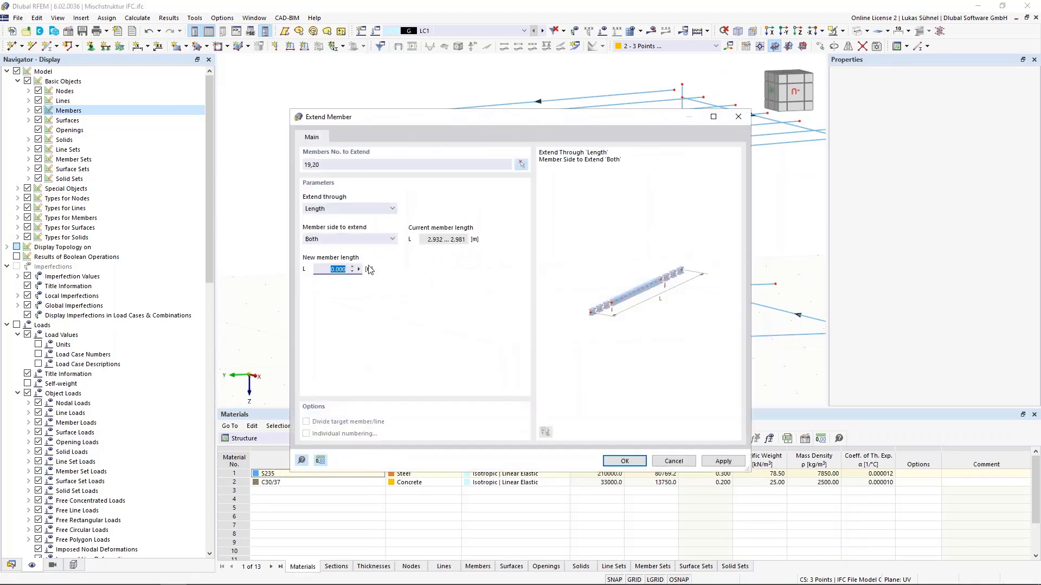
left_click(356, 209)
left_click(358, 236)
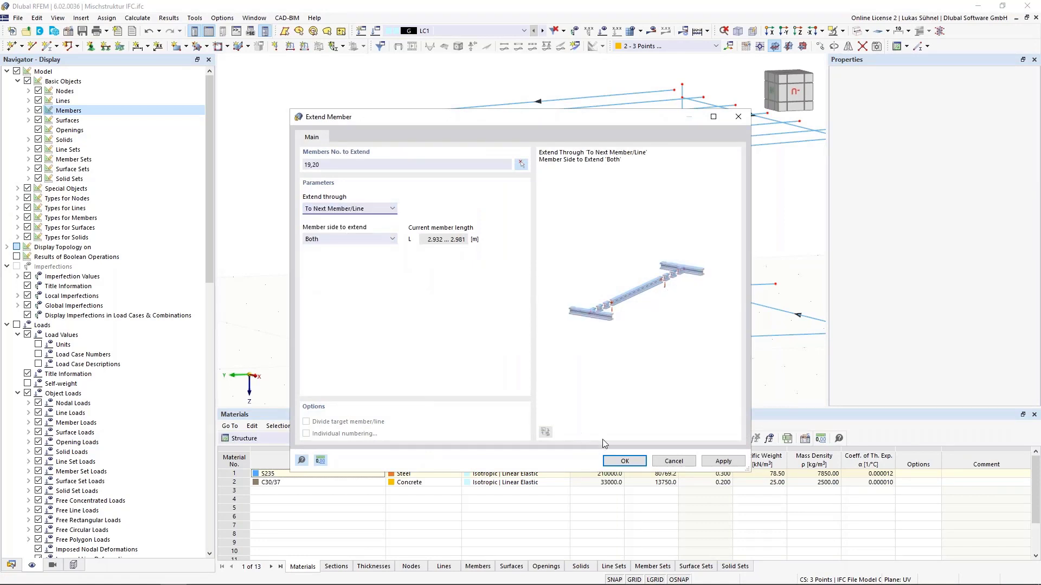
left_click(625, 462)
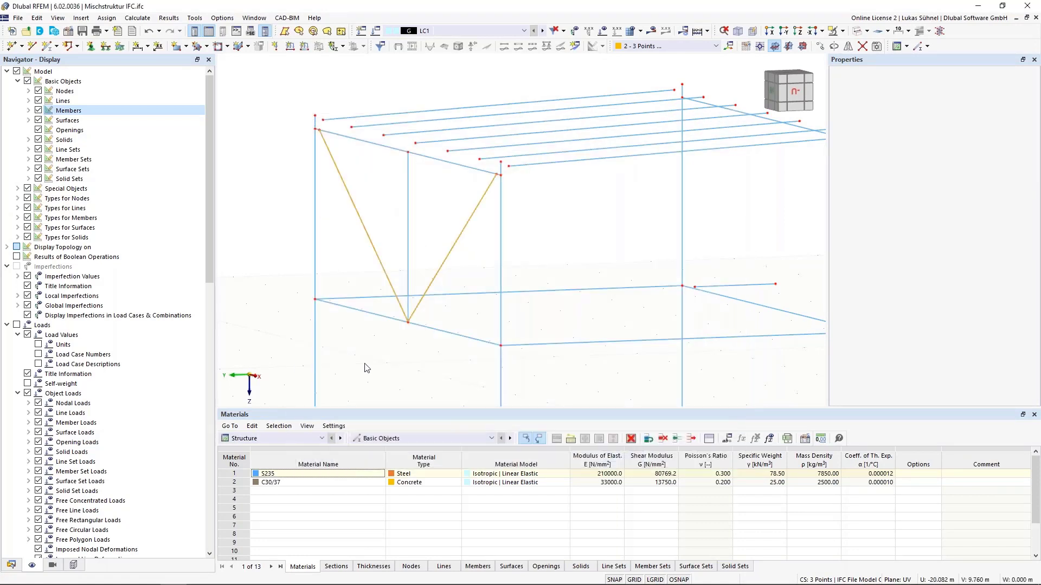
- Select the seven parallel roof beams in a side view and start the Project manipulation for them
scroll(366, 368, "down", 2)
middle_click_drag(552, 272, 511, 259, "ctrl")
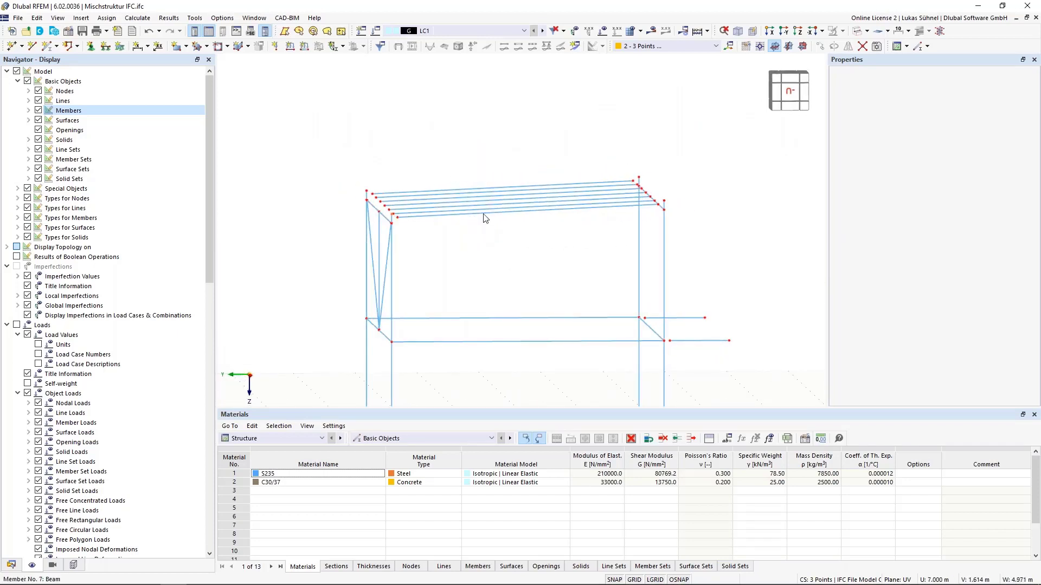
middle_click_drag(529, 244, 483, 276)
scroll(402, 226, "up", 3)
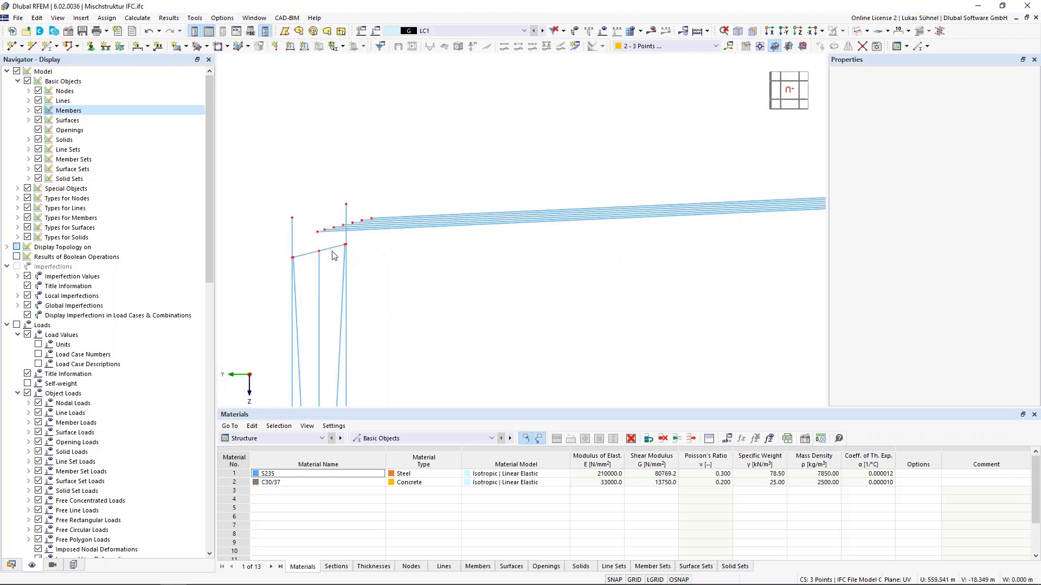
scroll(420, 282, "down", 1)
scroll(421, 282, "down", 2)
middle_click_drag(484, 270, 462, 274, "ctrl")
scroll(465, 274, "down", 2)
left_click_drag(572, 294, 524, 236)
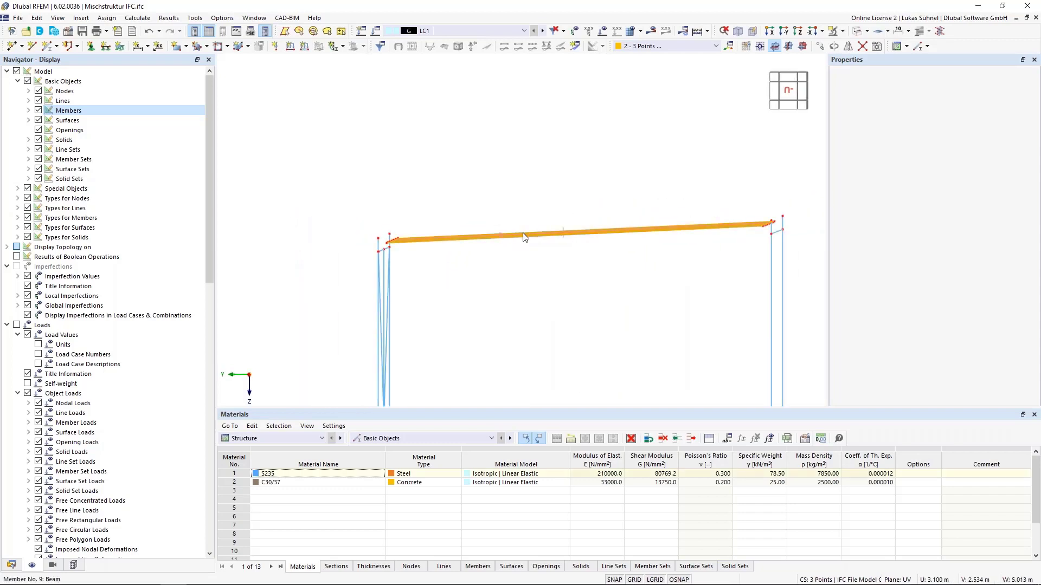
right_click(524, 236)
mouse_move(651, 335)
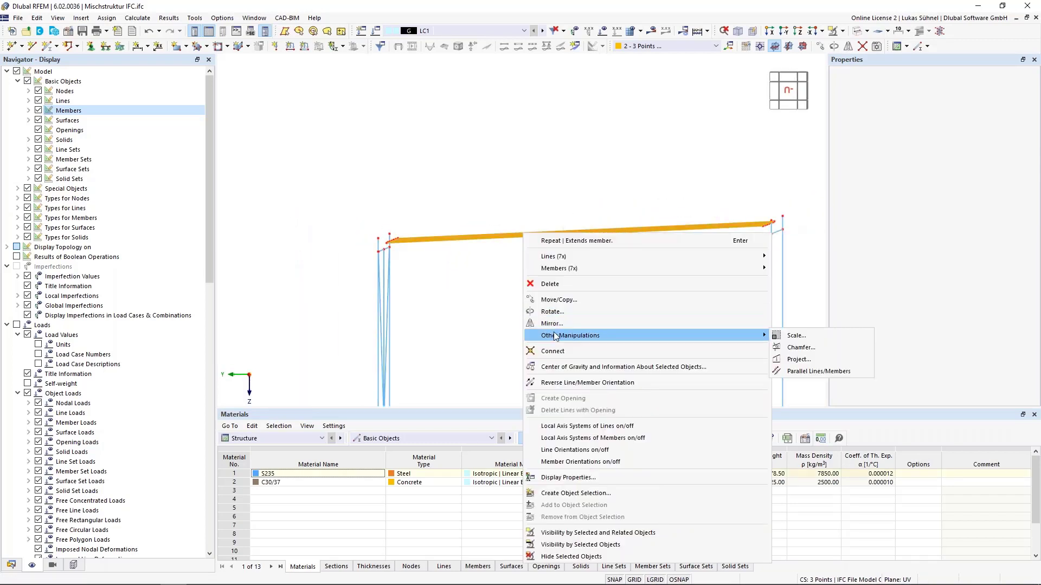
left_click(808, 359)
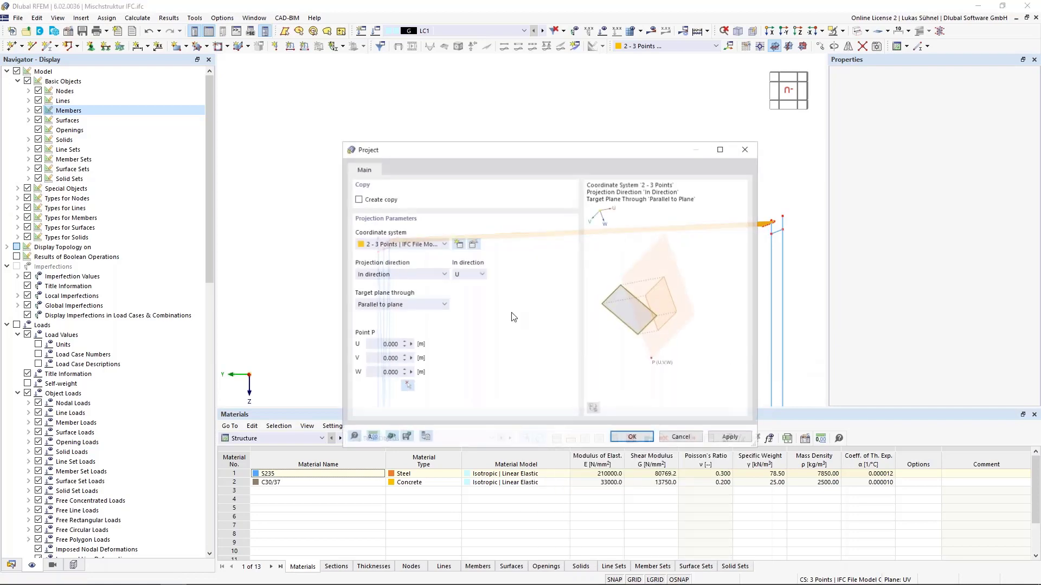
- Create and activate a 3 Points coordinate system through the roof corner nodes (1.200, -1.000, -4.850), (7.000, -1.000, -4.850) and (7.000, -5.400, -5.050) m
left_click(458, 245)
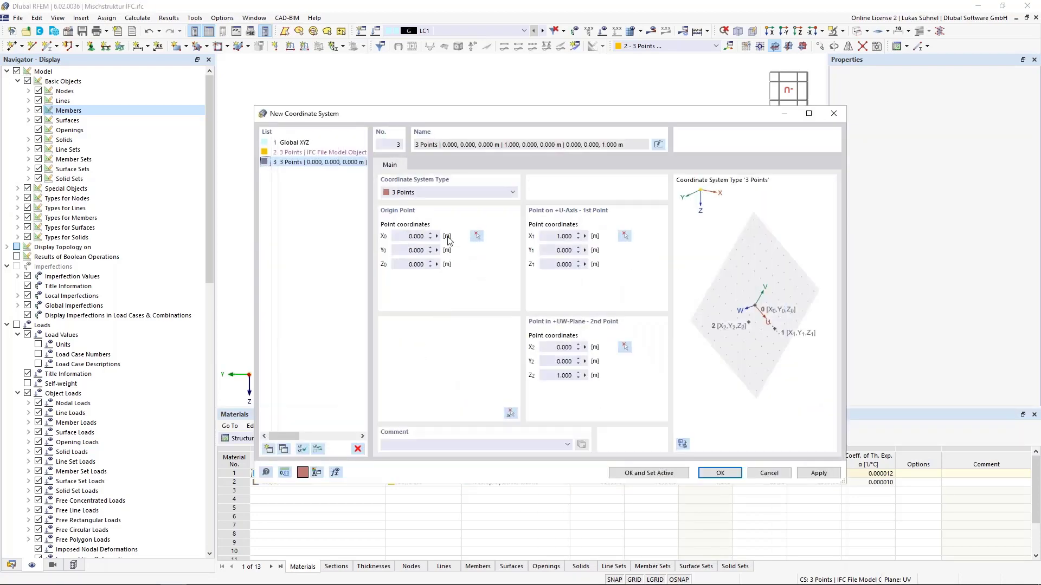
left_click(511, 413)
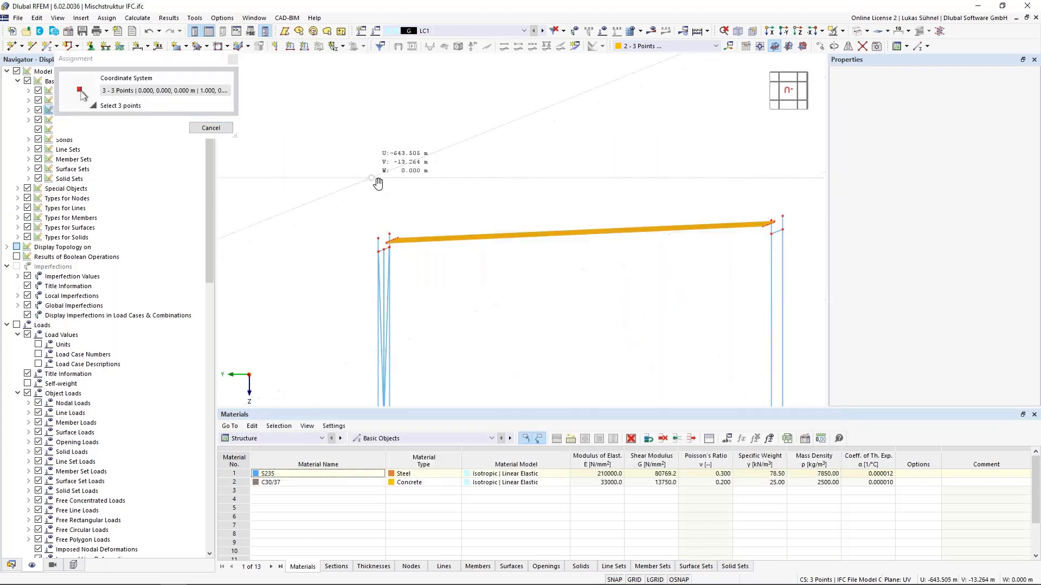
scroll(406, 202, "up", 5)
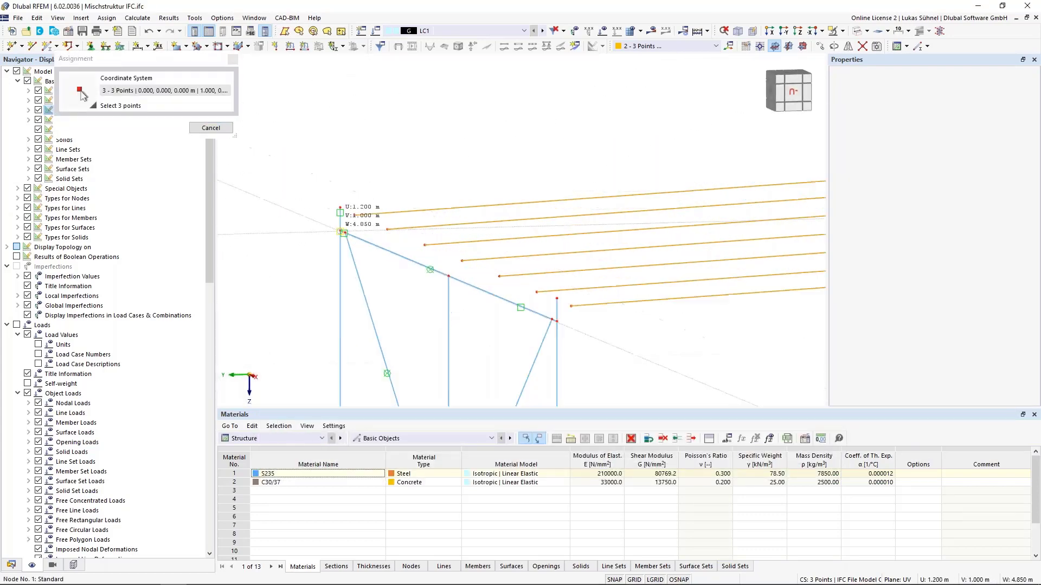
scroll(268, 189, "down", 3)
scroll(446, 265, "up", 4)
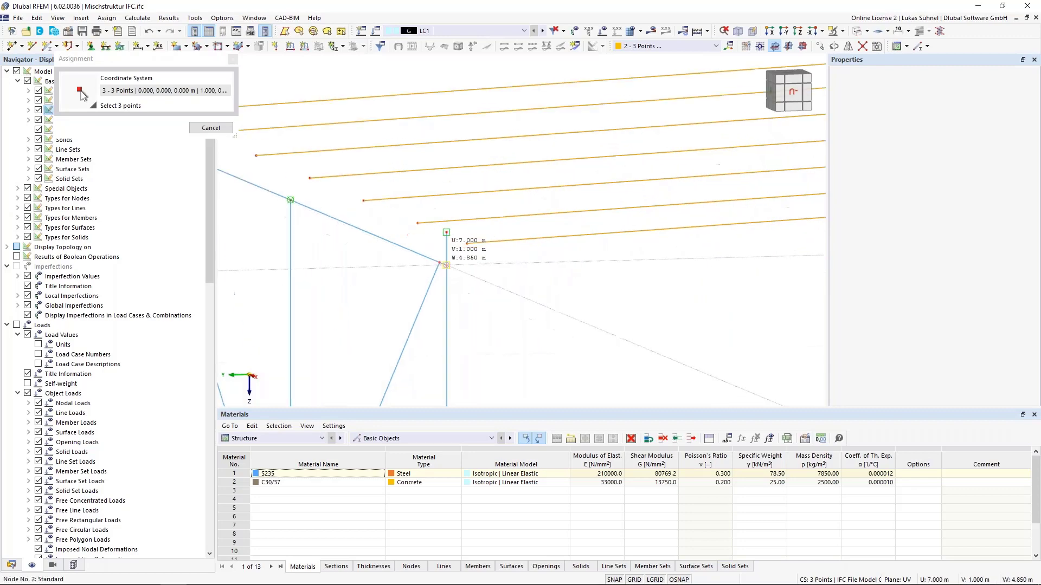
scroll(446, 265, "down", 4)
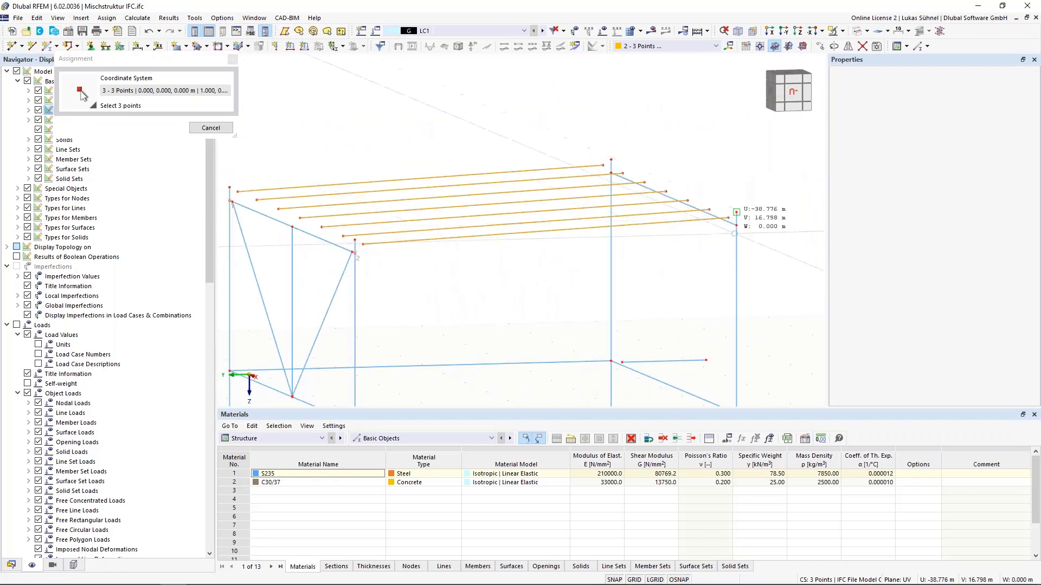
left_click(736, 225)
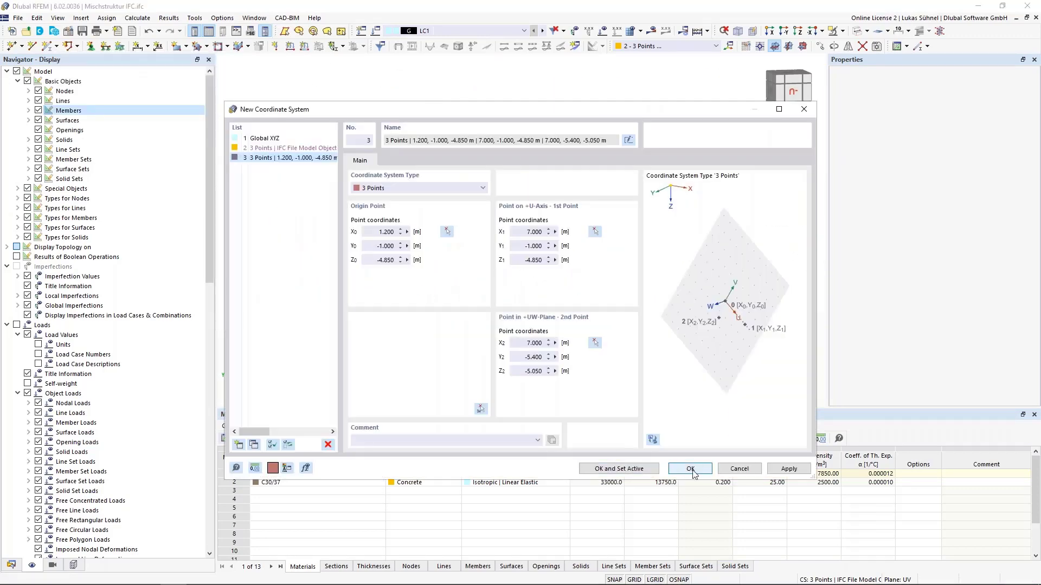
left_click(621, 470)
- Project the seven roof beams in direction V onto a target plane parallel through the roof corner node at U 5.800, V 0.000, W 0.000 m
left_click(452, 271)
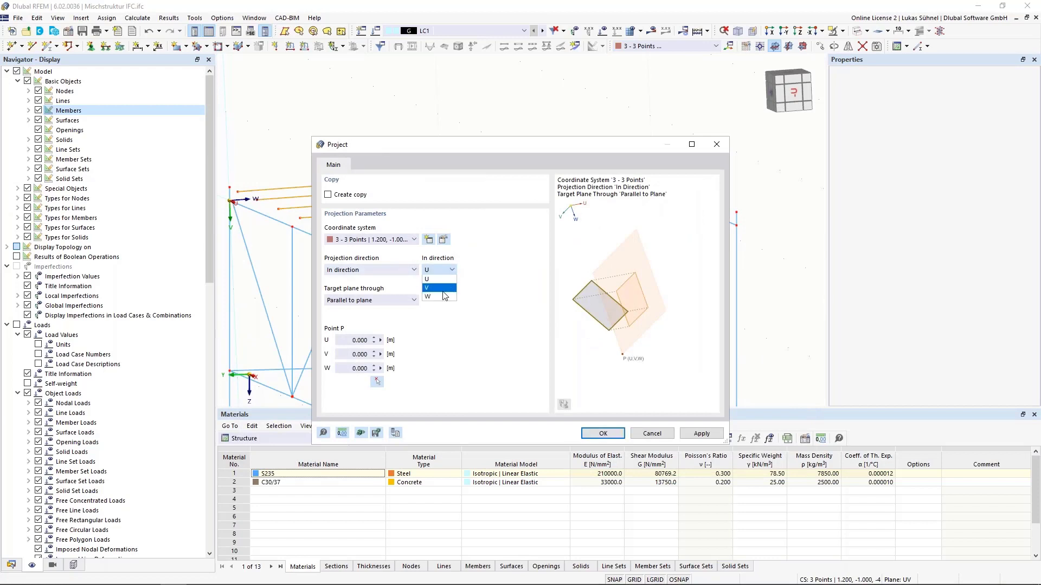
left_click(434, 288)
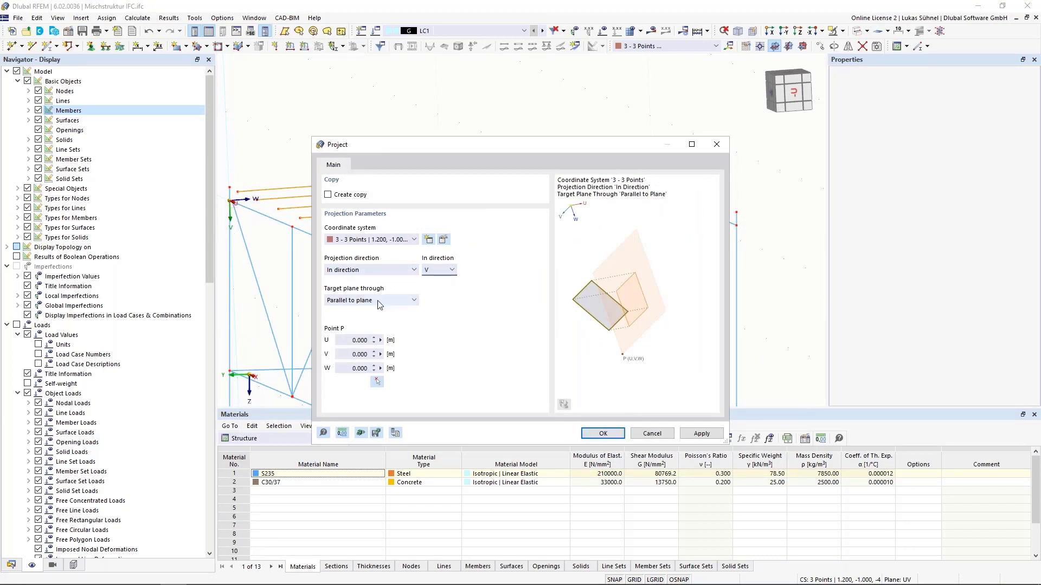
left_click(378, 383)
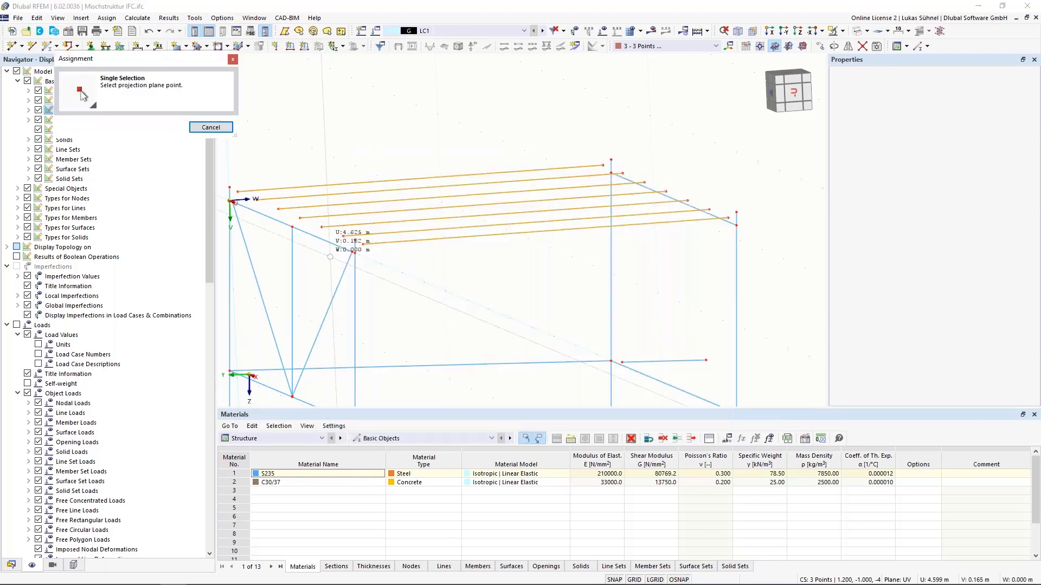
scroll(360, 256, "up", 4)
left_click(357, 252)
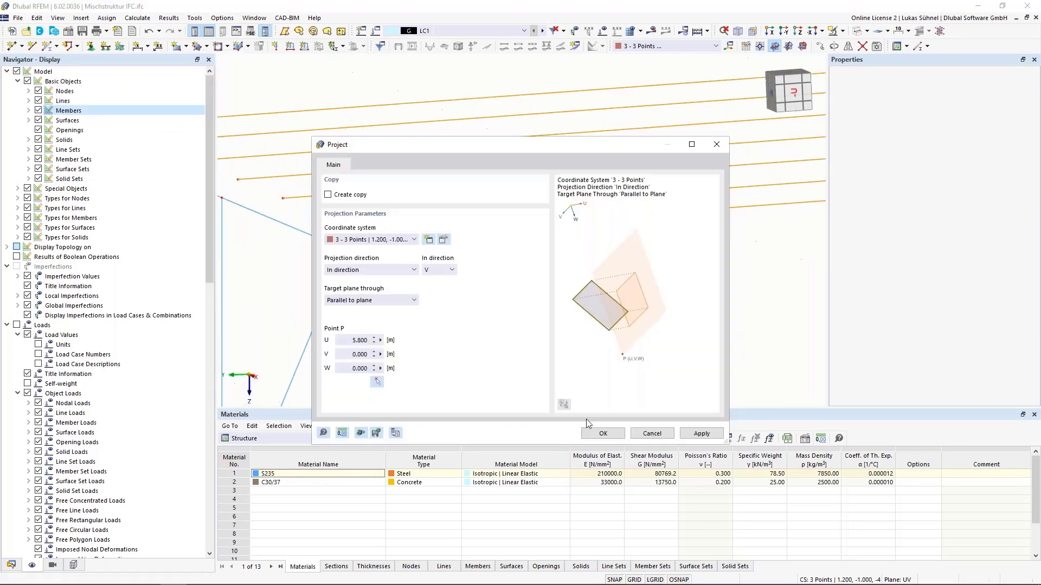
left_click(602, 434)
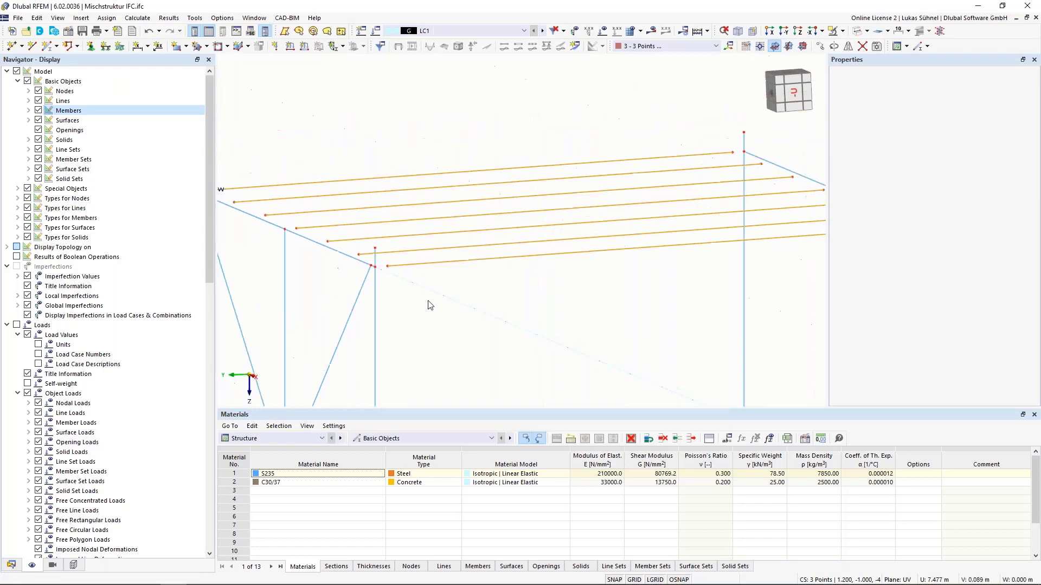
- Extend the seven parallel roof beams on both sides until they meet the roof cross beams
middle_click_drag(430, 302, 513, 304)
left_click_drag(513, 304, 465, 209)
right_click(465, 239)
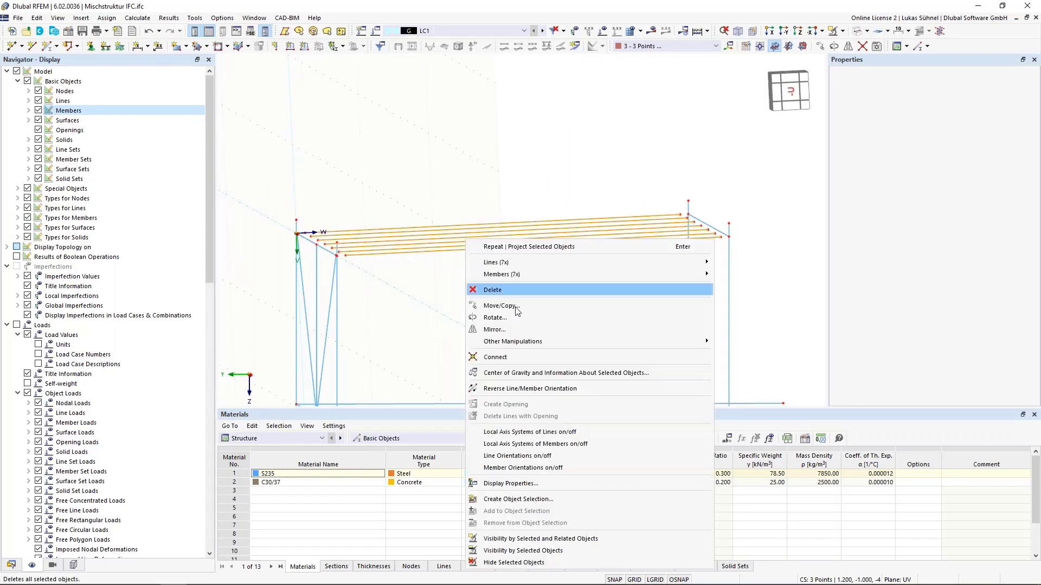
mouse_move(532, 276)
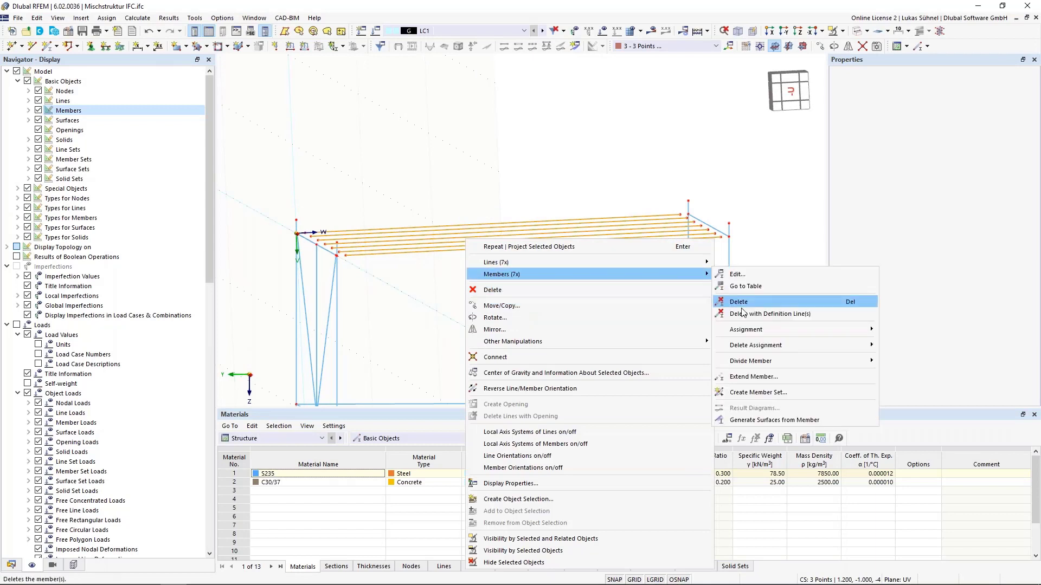
left_click(730, 377)
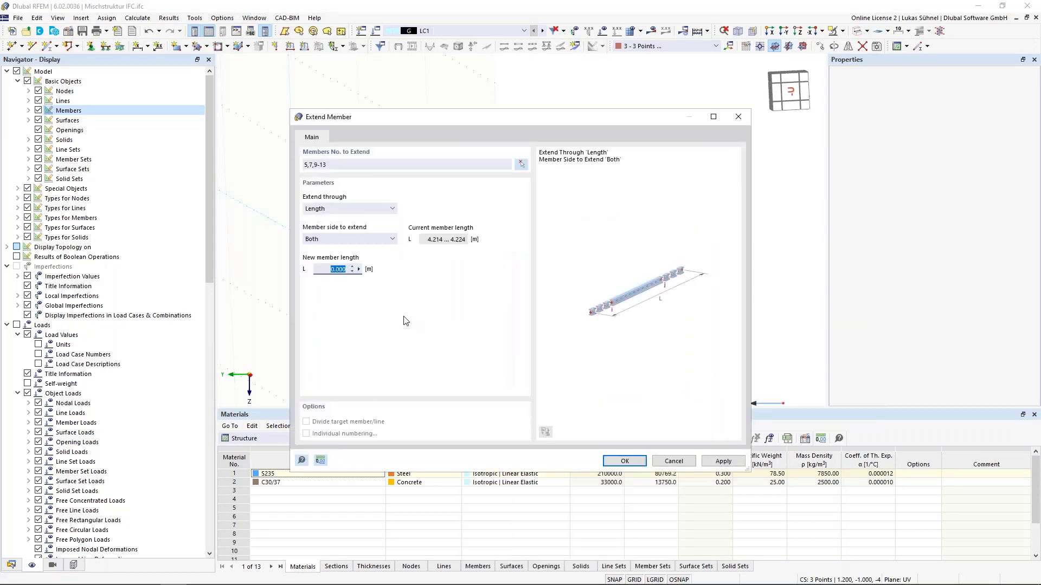
left_click(374, 239)
left_click(369, 239)
left_click(369, 209)
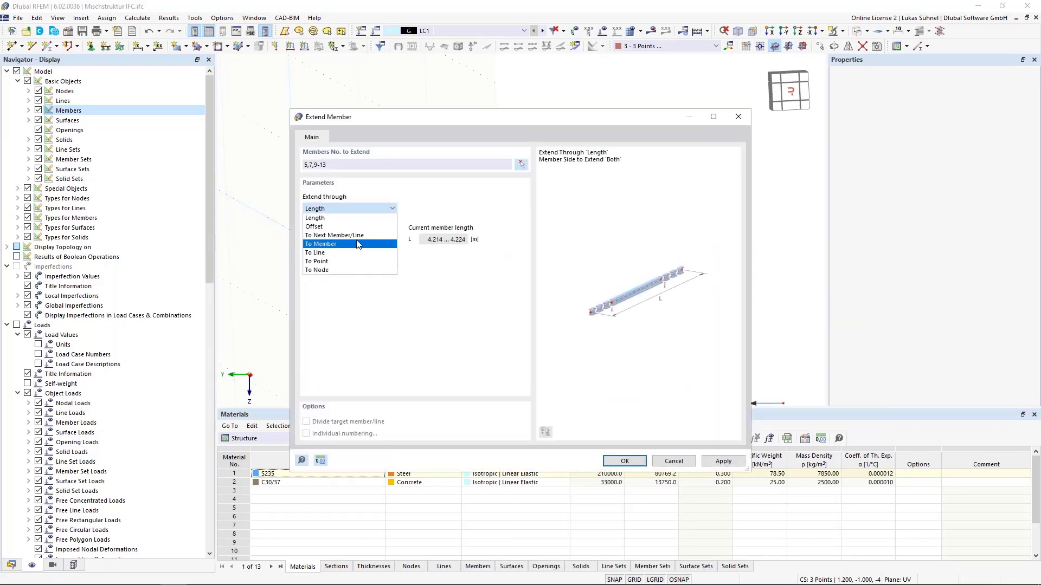
left_click(358, 244)
left_click(625, 461)
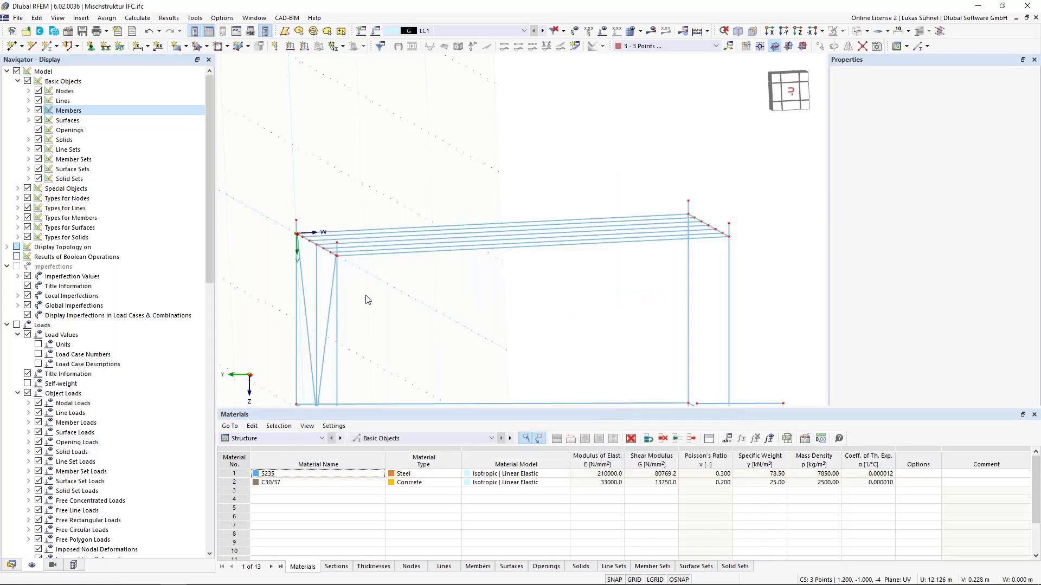
- Move the upper end node of the first diagonal brace onto the roof corner node at the origin of the 3 Points coordinate system
middle_click_drag(366, 290, 466, 297)
scroll(479, 345, "down", 3)
middle_click_drag(482, 353, 470, 282)
middle_click_drag(471, 283, 460, 269, "ctrl")
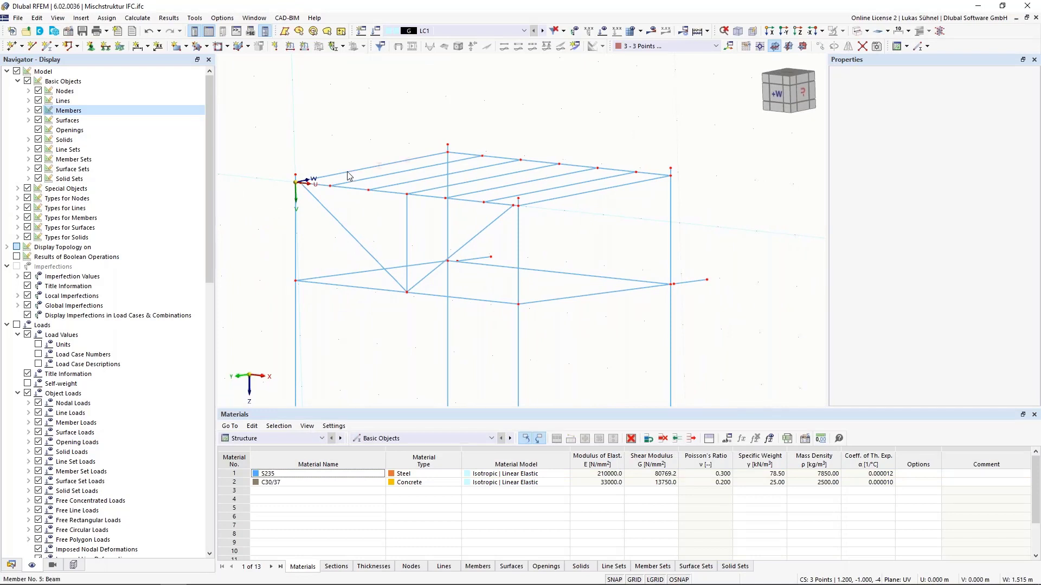
scroll(297, 165, "up", 6)
scroll(380, 291, "up", 4)
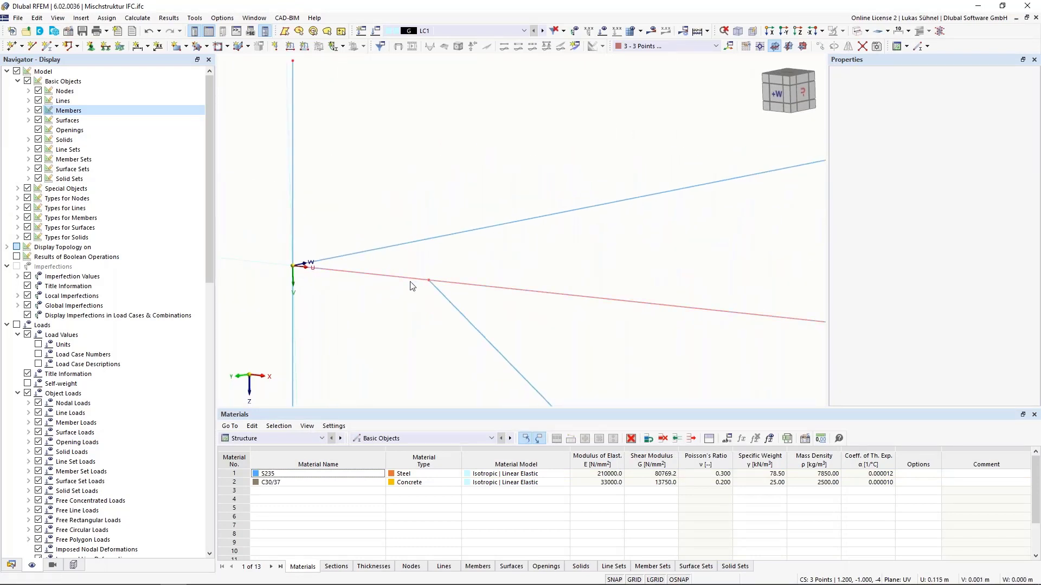
left_click_drag(429, 281, 293, 267)
- Move the upper end node of the second diagonal brace onto the roof corner node at the other end of the same roof cross beam
scroll(291, 197, "down", 2)
scroll(290, 192, "down", 4)
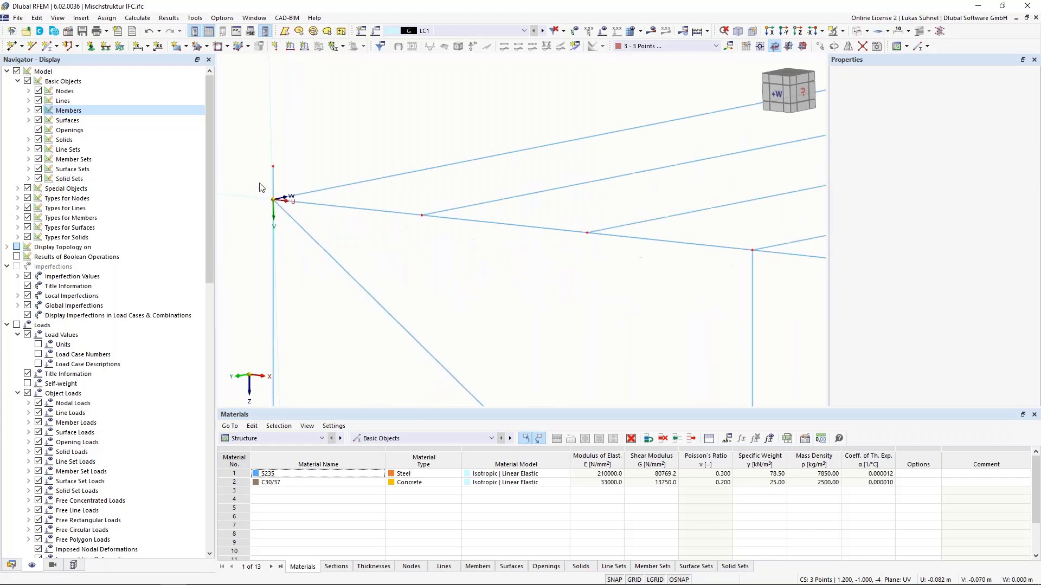
scroll(503, 249, "up", 4)
scroll(503, 248, "up", 3)
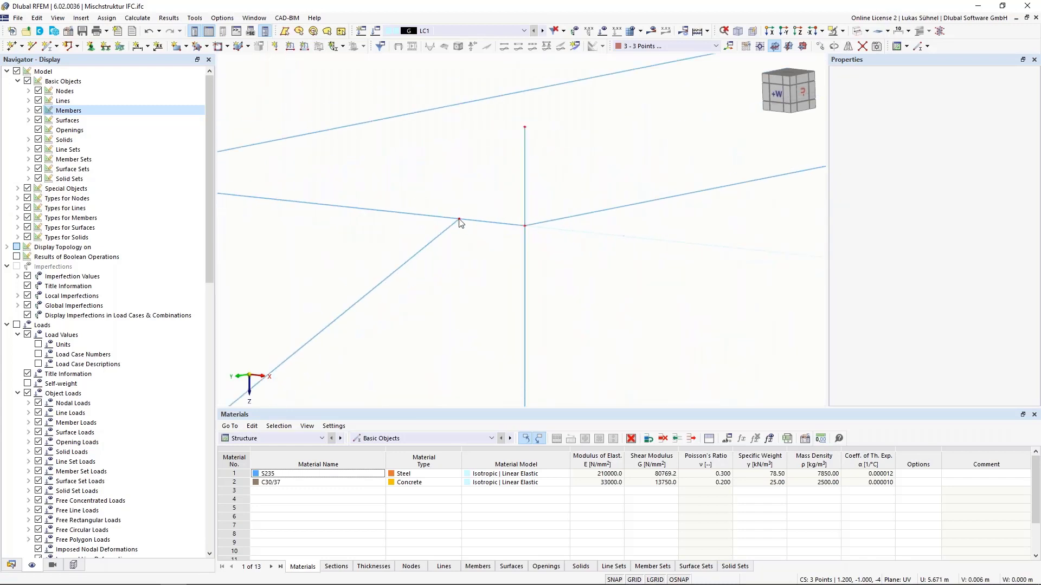
left_click_drag(468, 222, 524, 228)
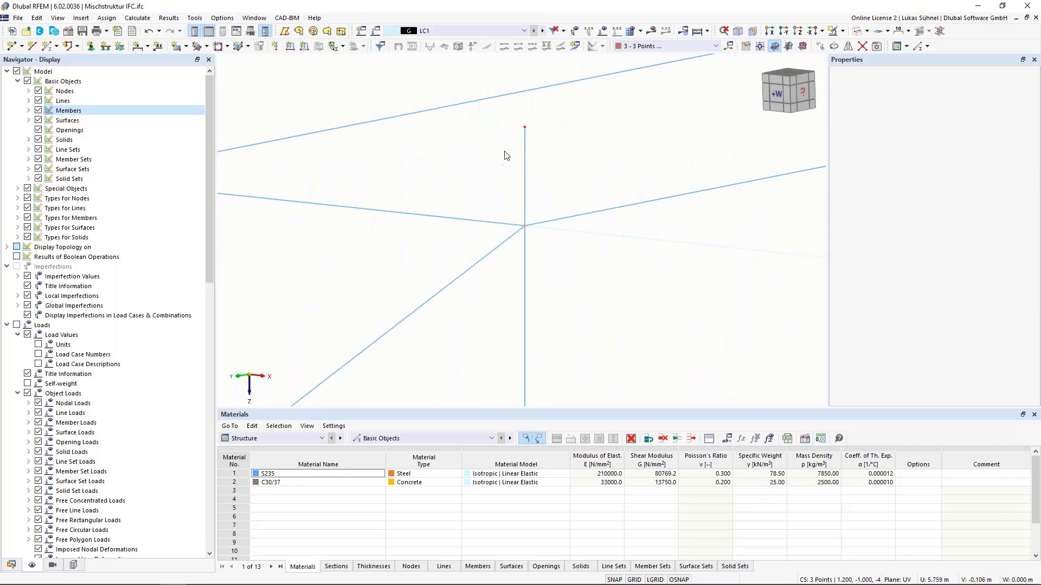
- Bring up the IFC object tree and show the steel members as solids together with the imported IFC building to review the model
scroll(507, 155, "down", 5)
scroll(402, 286, "down", 6)
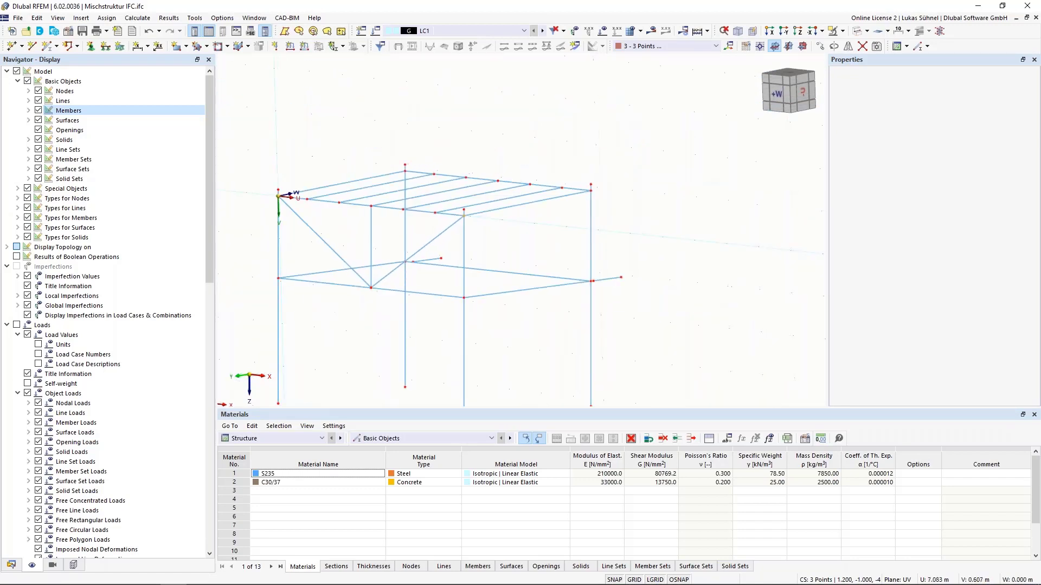
middle_click_drag(425, 242, 419, 227)
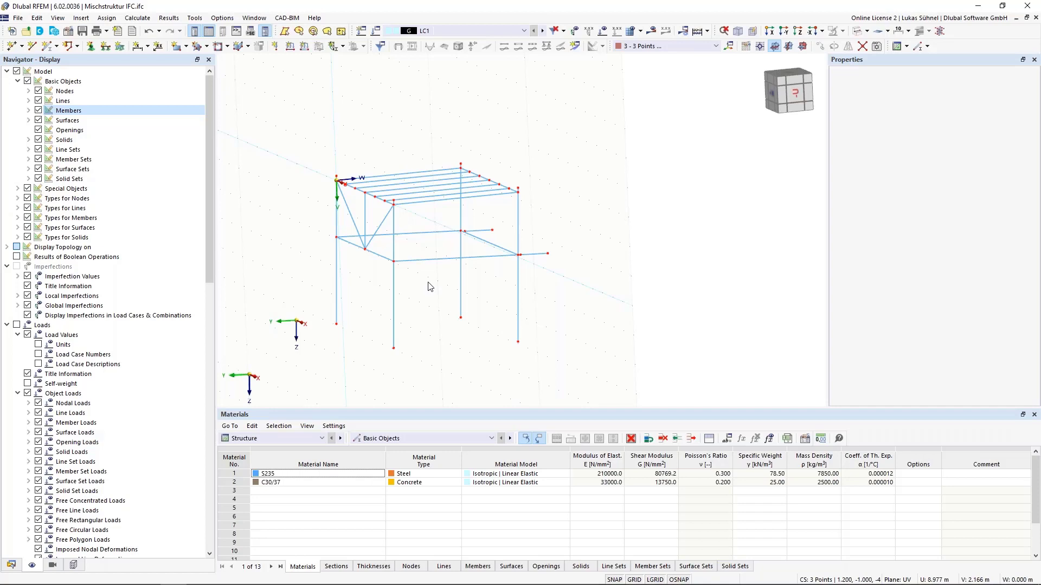
scroll(430, 287, "down", 3)
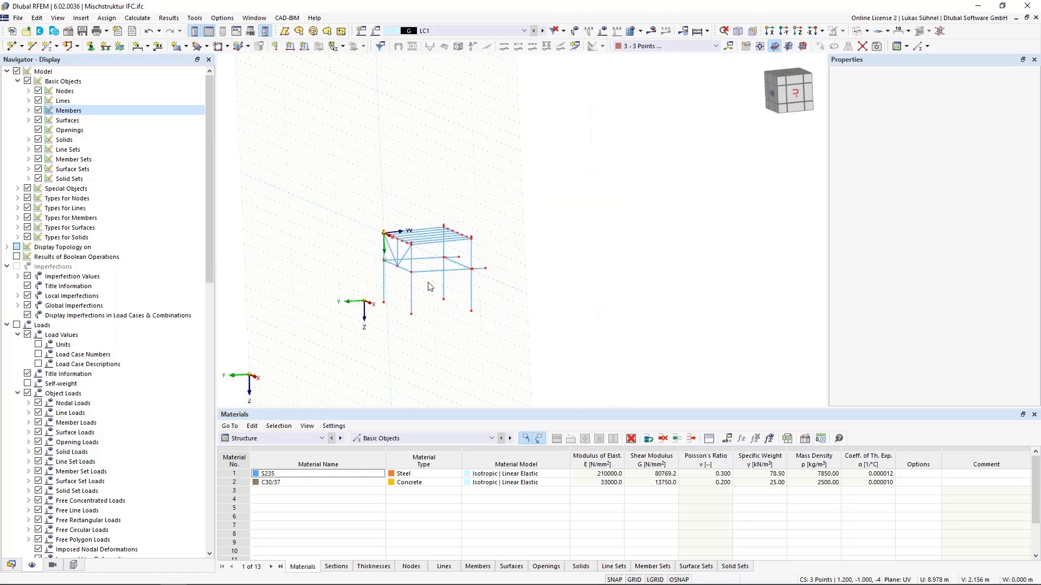
left_click(74, 565)
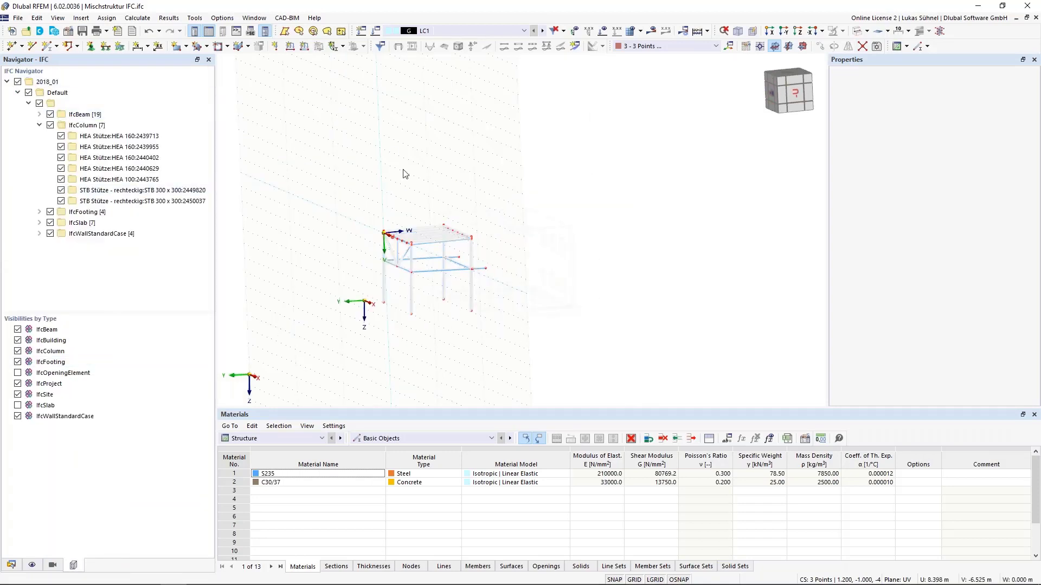
left_click(855, 31)
scroll(482, 285, "up", 3)
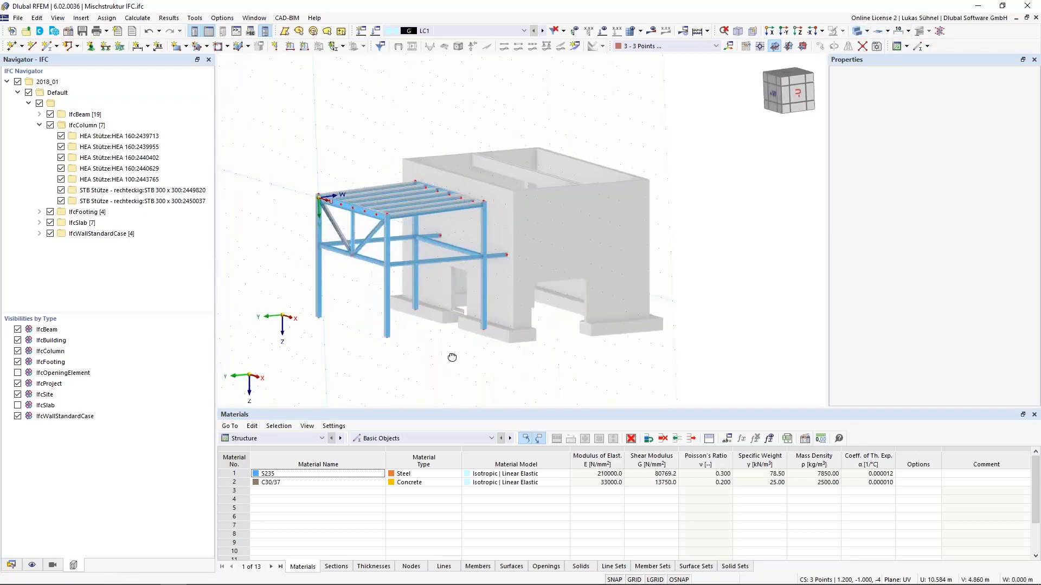
middle_click_drag(452, 357, 445, 371, "ctrl")
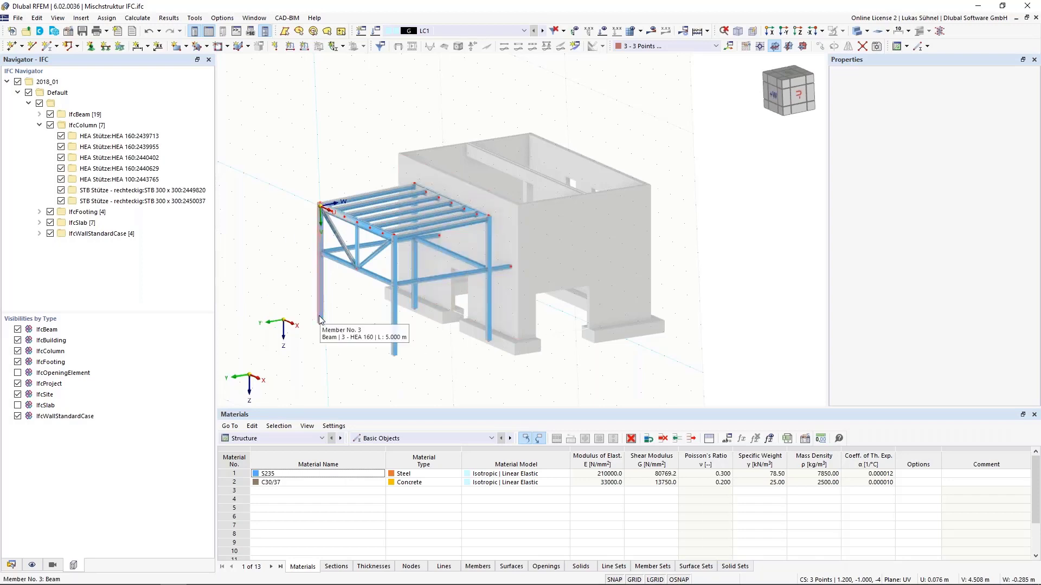
- Close the Mischstruktur IFC model without saving and open the Stadion.rf6 model
left_click(1036, 17)
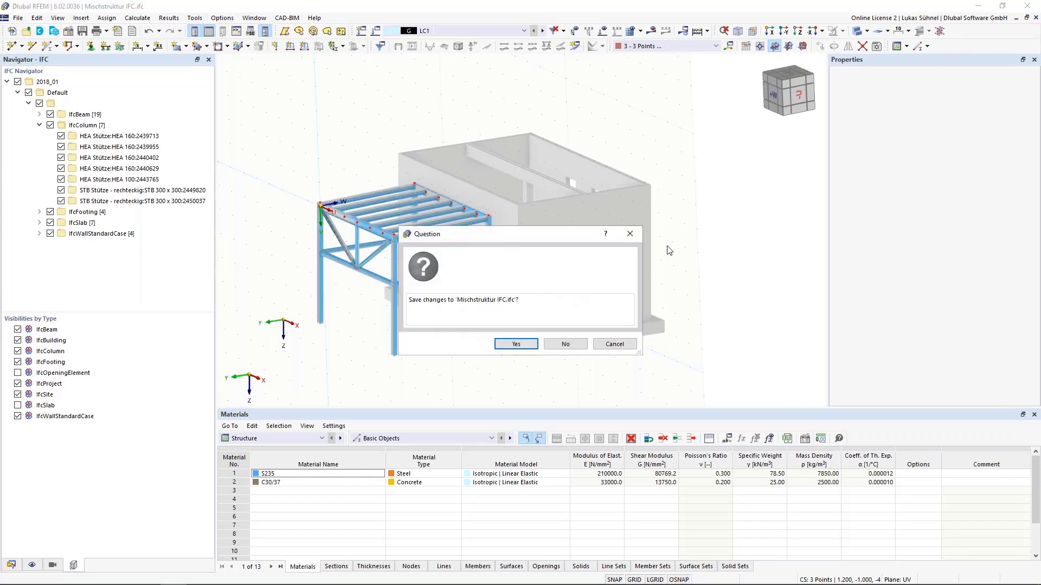
left_click(580, 350)
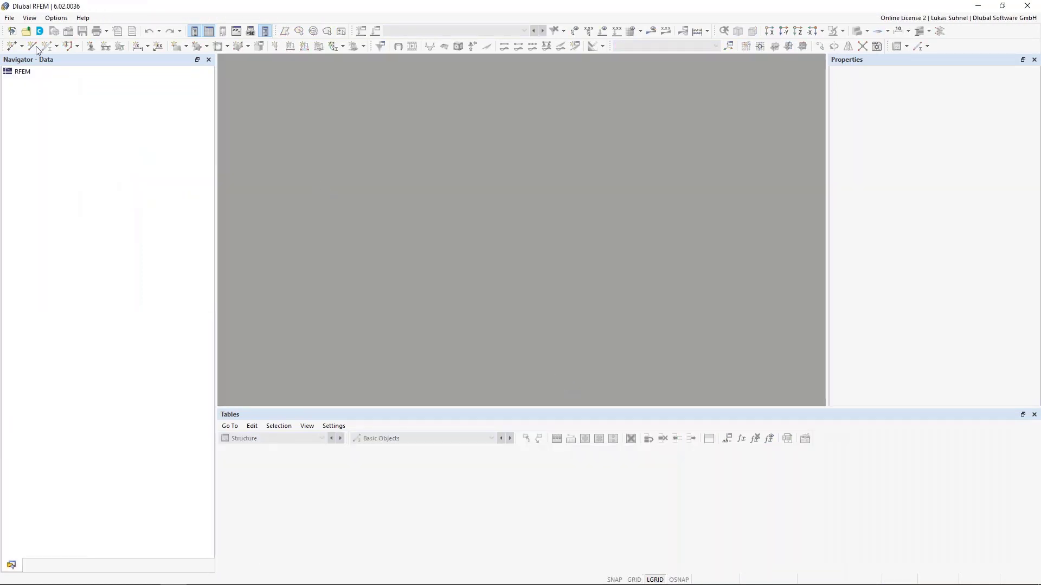
left_click(10, 17)
left_click(28, 89)
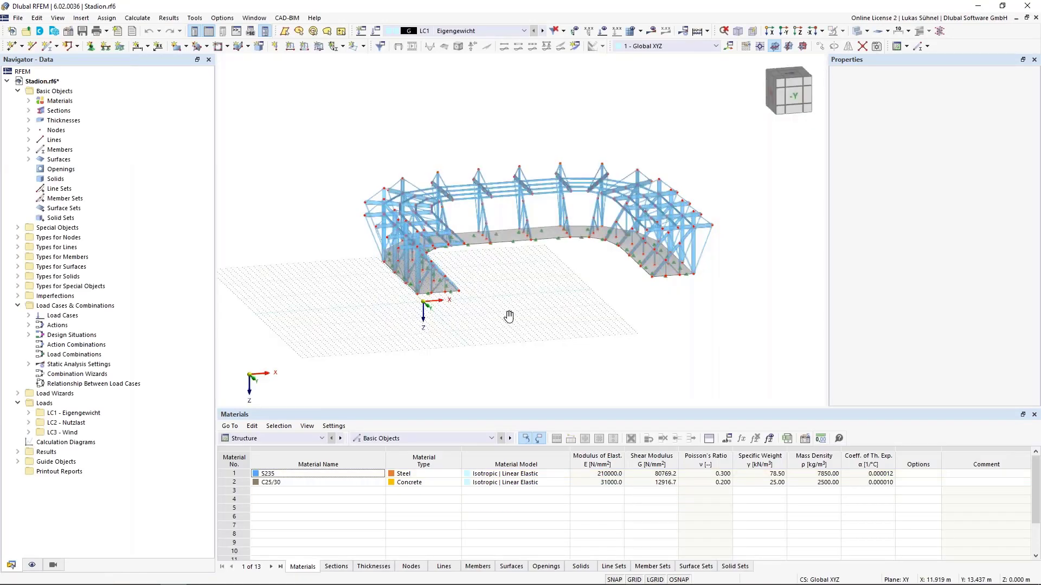
- Start an IFC export of the stadium model with the Z and Y coordinates mirrored
middle_click_drag(509, 316, 516, 351)
scroll(399, 351, "up", 3)
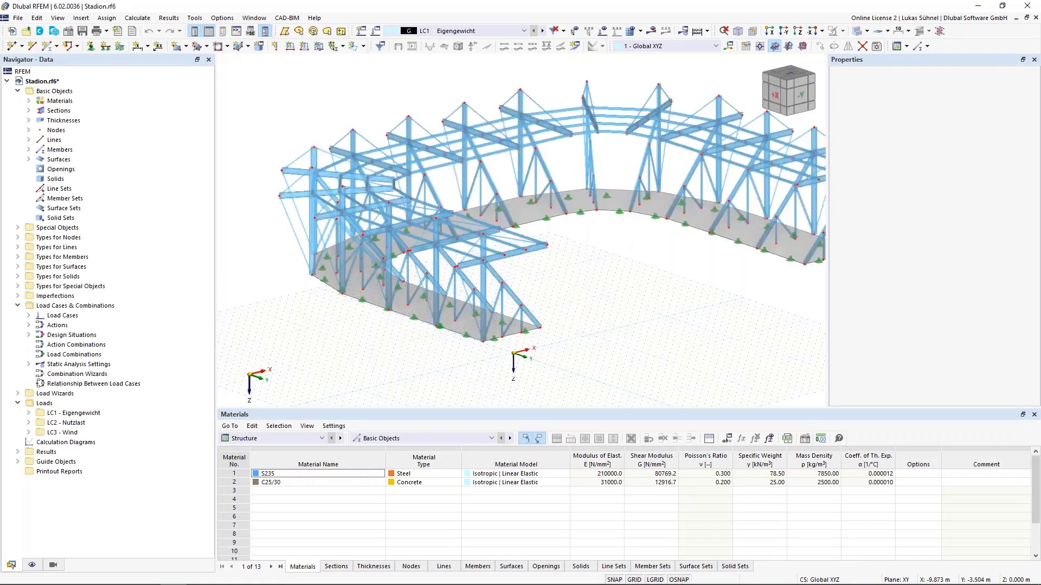
scroll(347, 373, "down", 3)
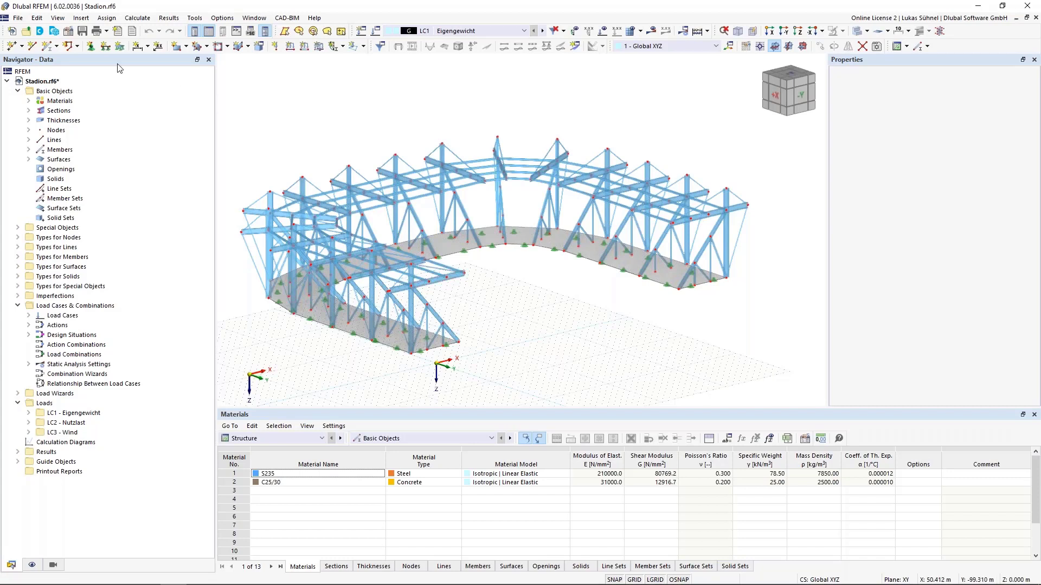
left_click(18, 18)
mouse_move(75, 300)
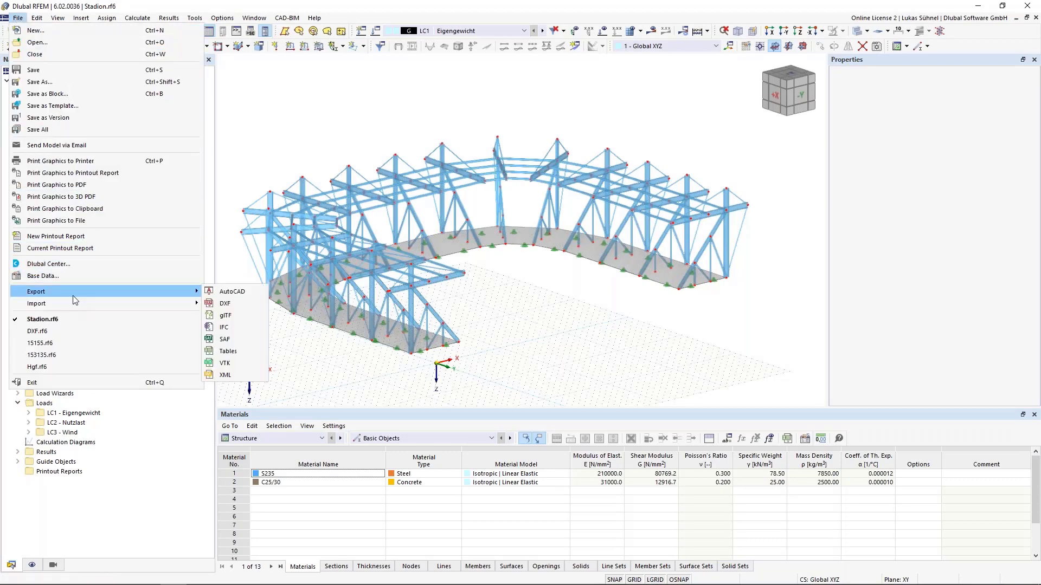
left_click(233, 327)
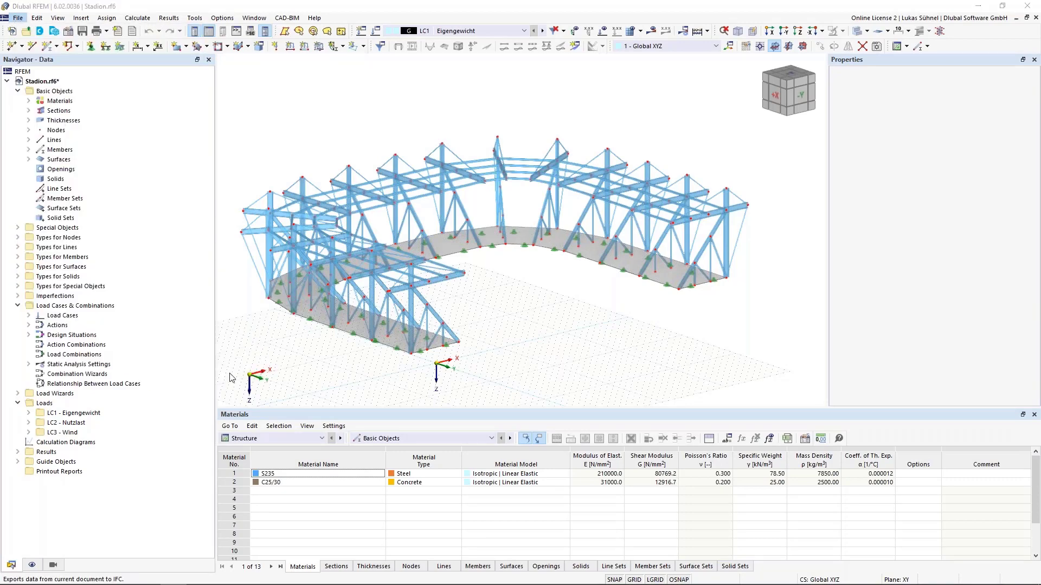
left_click(612, 246)
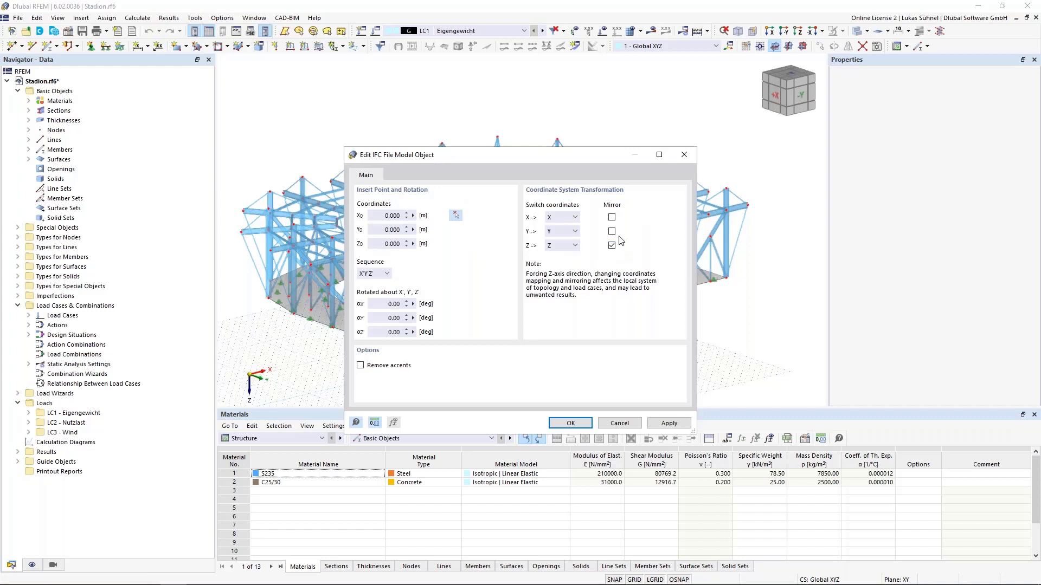
left_click(612, 231)
left_click(570, 423)
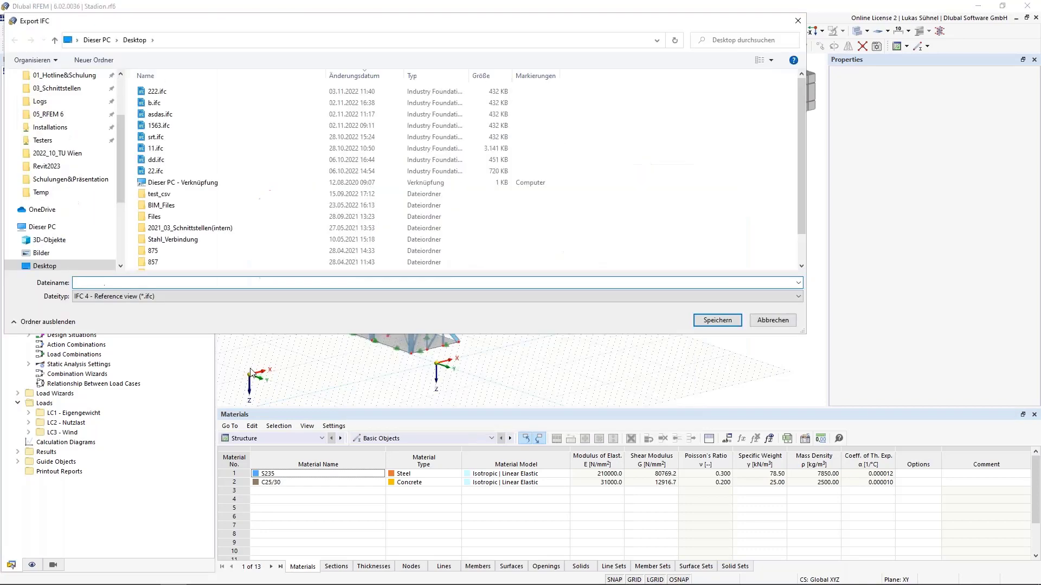
- Save the export to the Desktop as stadion in the IFC 4 - Reference view format
type("st")
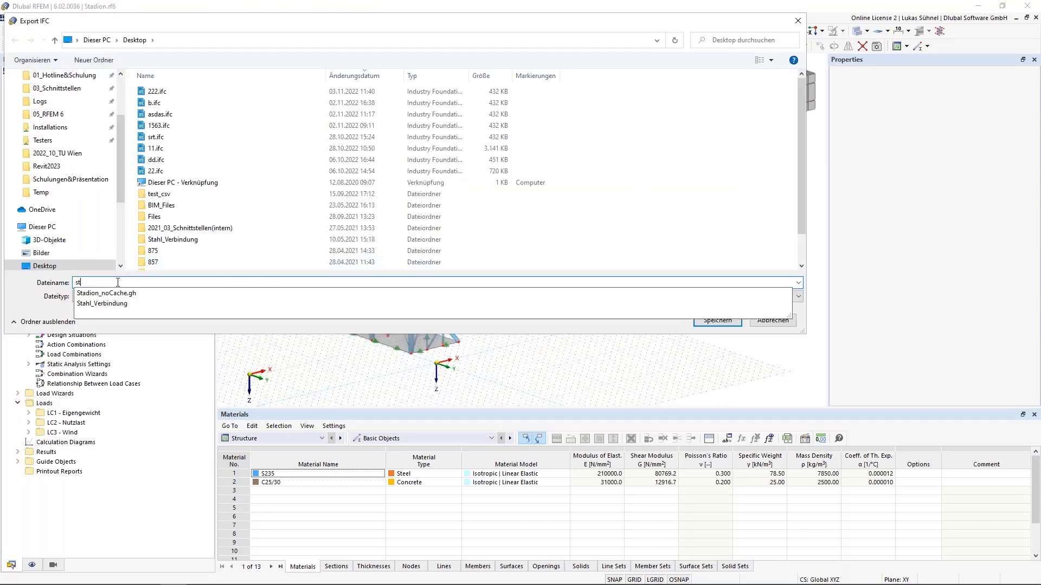
type("adion")
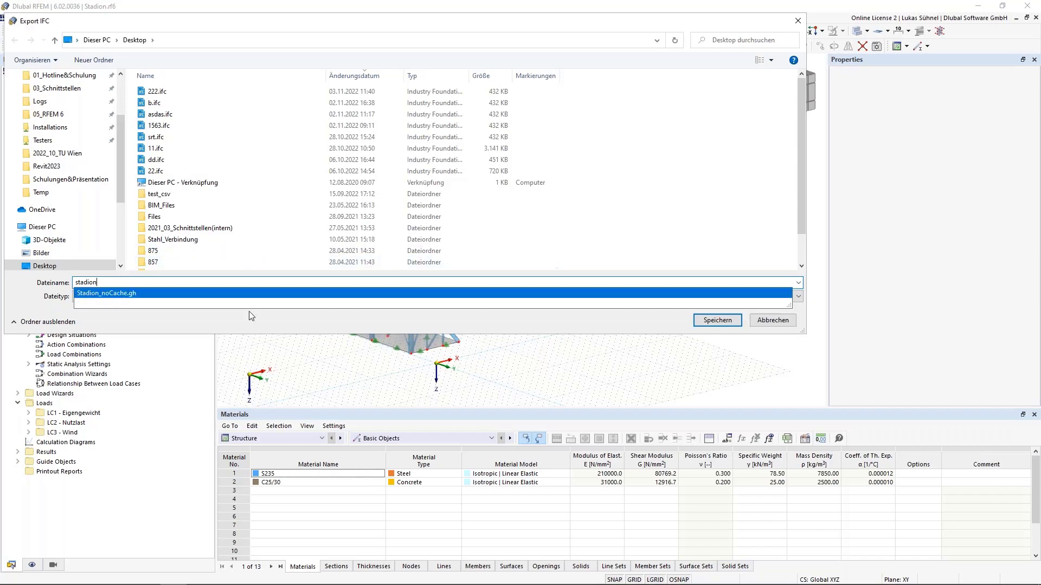
left_click(111, 298)
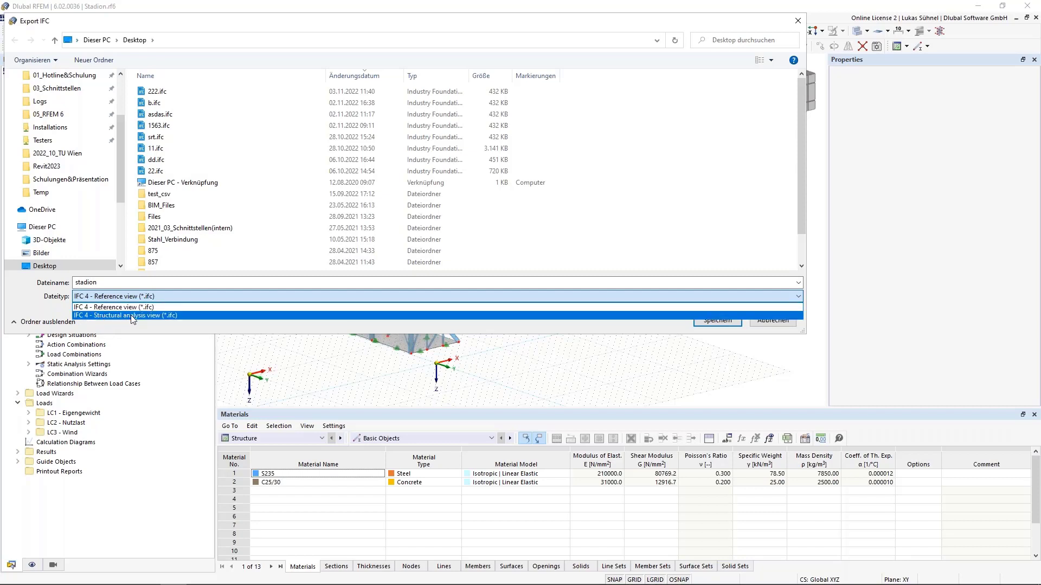
left_click(117, 308)
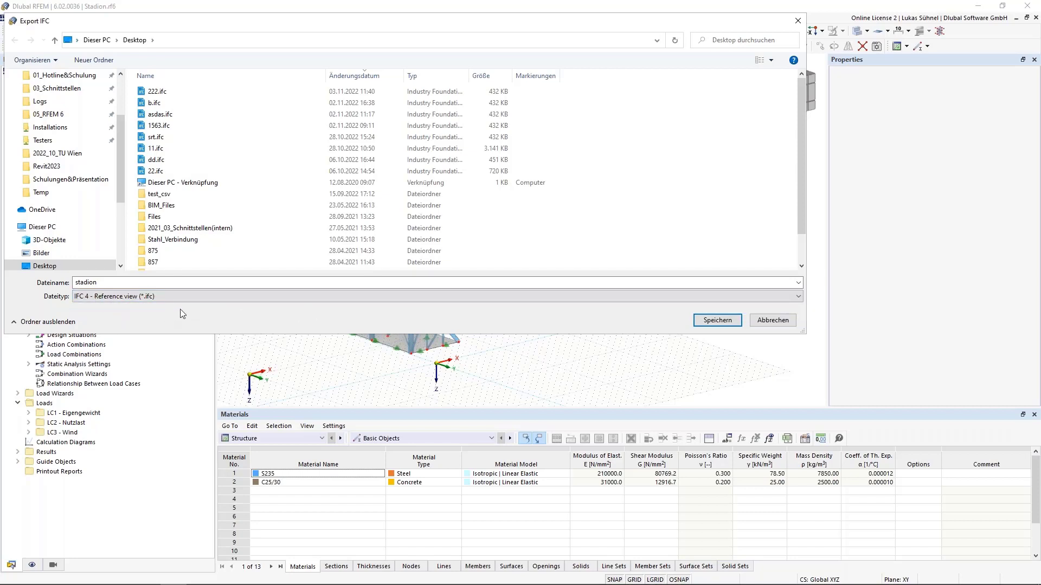
left_click(716, 321)
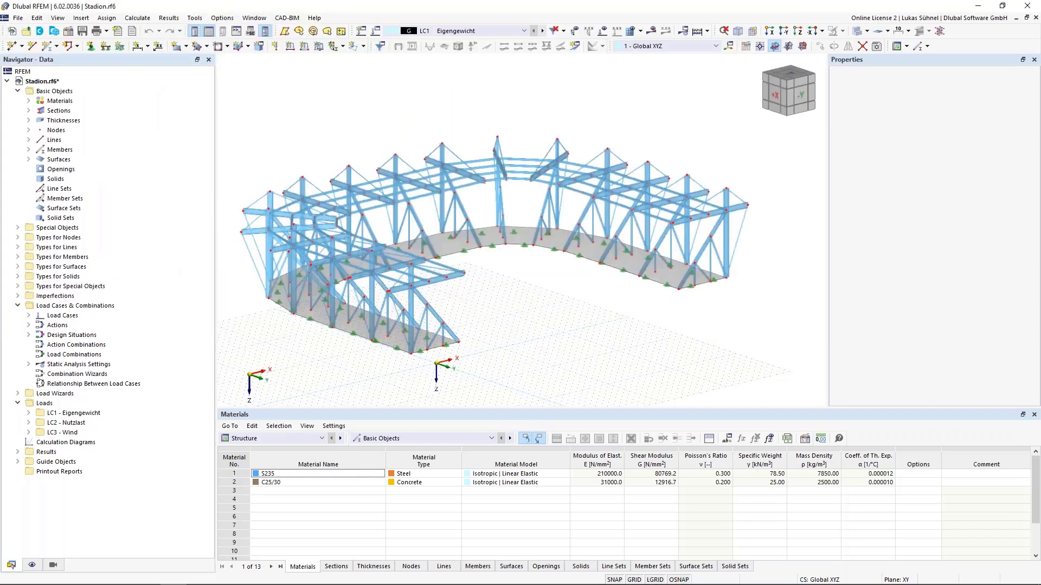
- Switch to BIMvision with the exported stadion.ifc and select the inclined grandstand beam Member 15
left_click(42, 575)
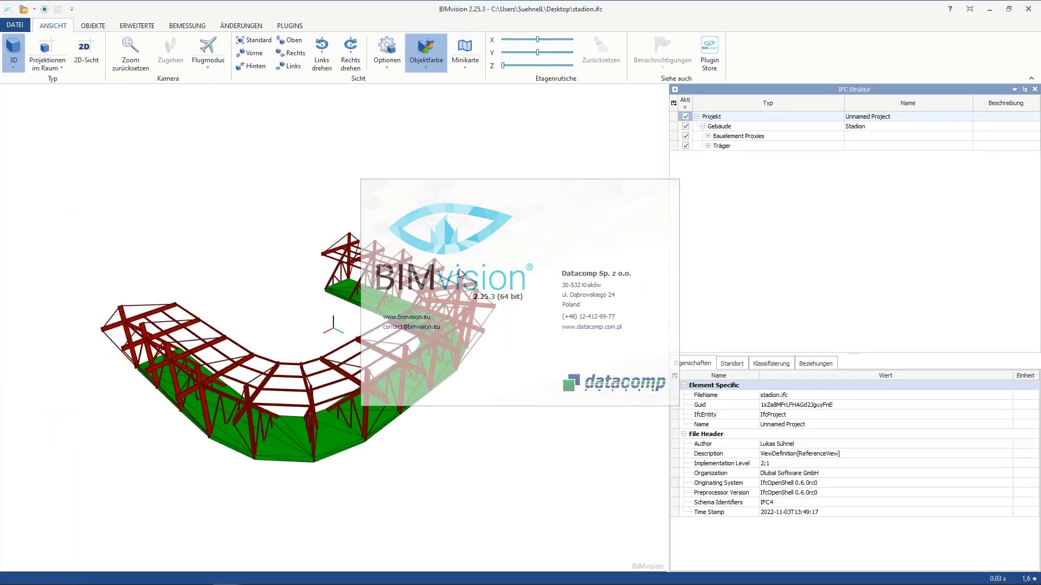
left_click_drag(524, 333, 343, 392)
scroll(269, 417, "up", 5)
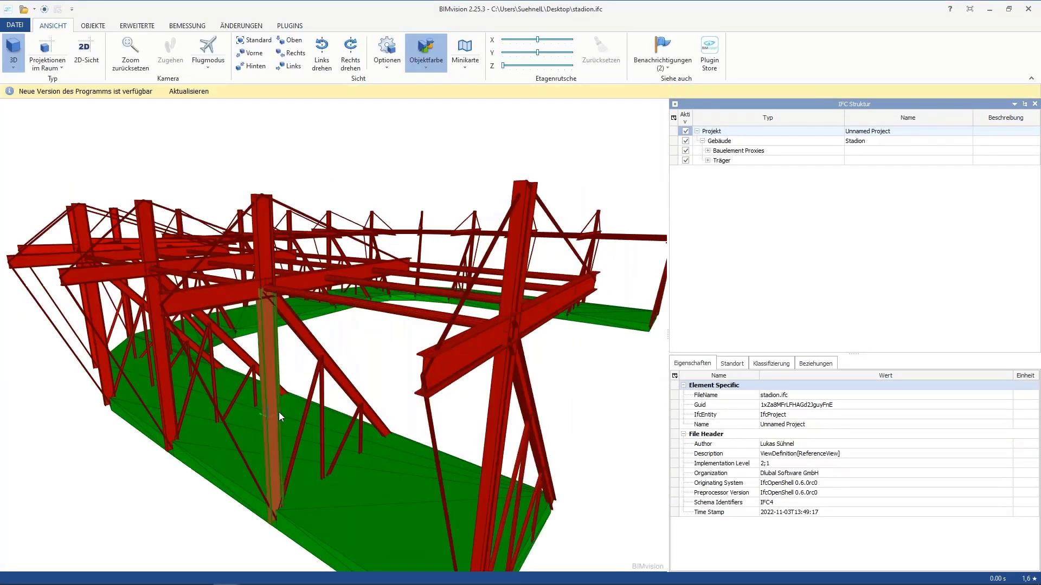
scroll(279, 410, "down", 4)
left_click(297, 369)
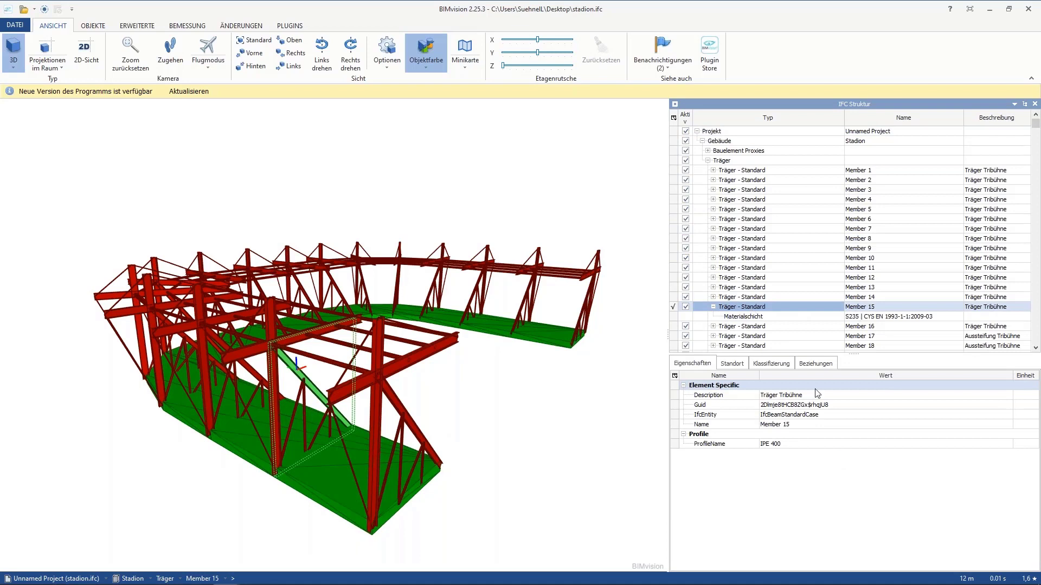
- Examine the profile name of Member 15 and the properties of its S235 material layer, including density and Young modulus
left_click(784, 446)
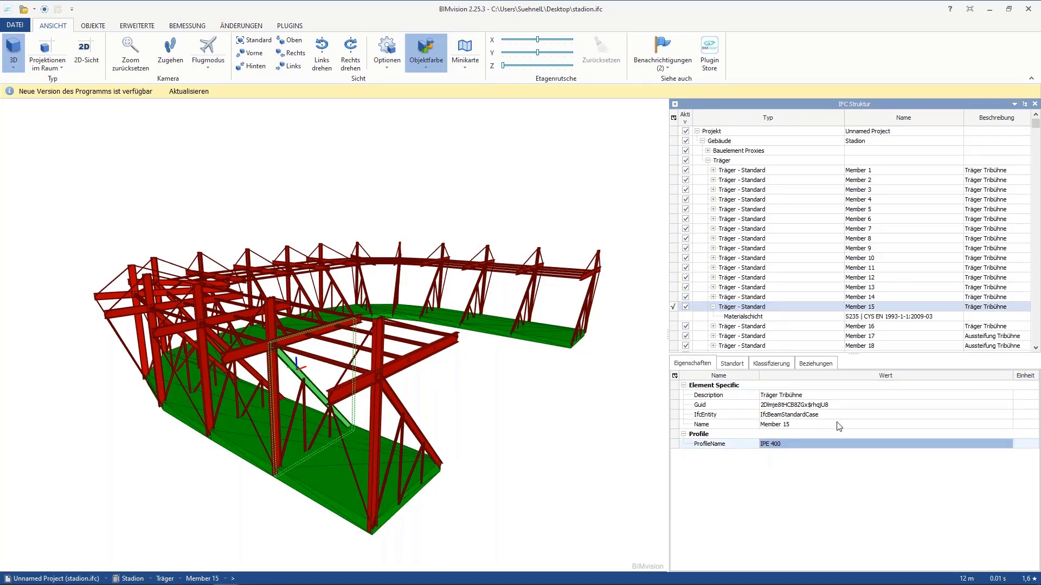
left_click(860, 316)
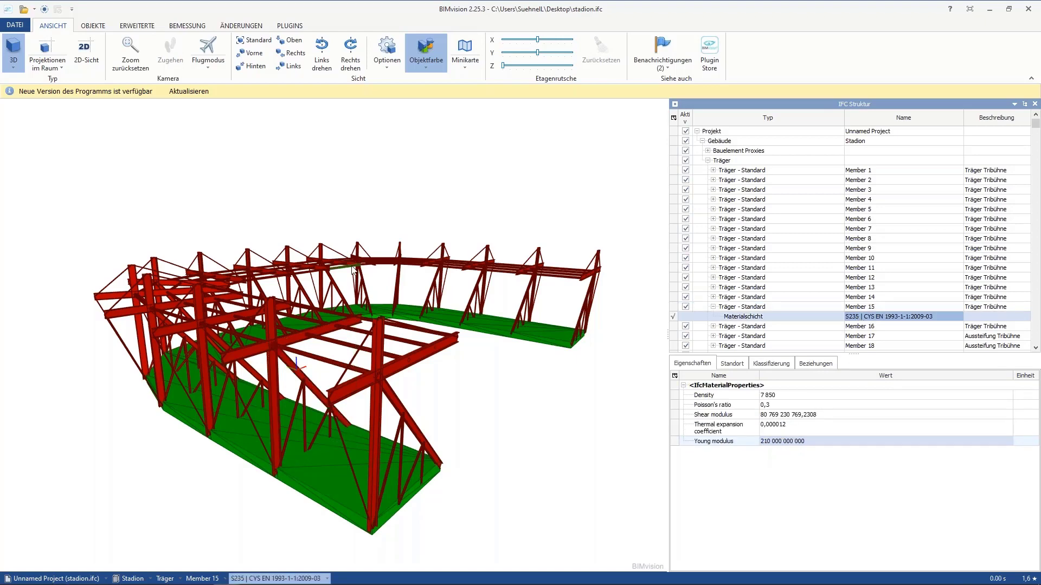
left_click_drag(456, 396, 372, 332)
scroll(379, 340, "down", 3)
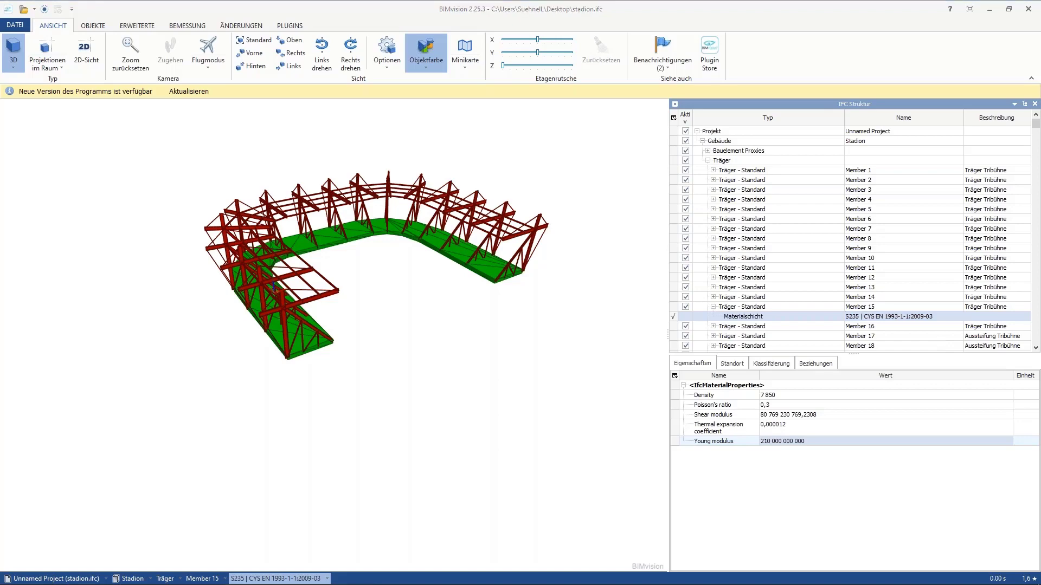
key("alt+Tab")
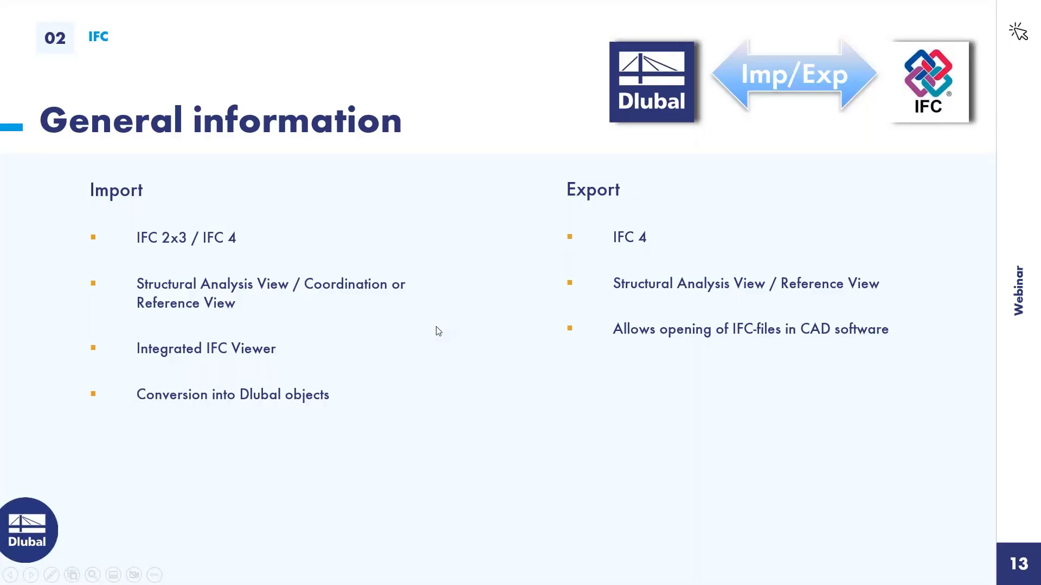
key("Right")
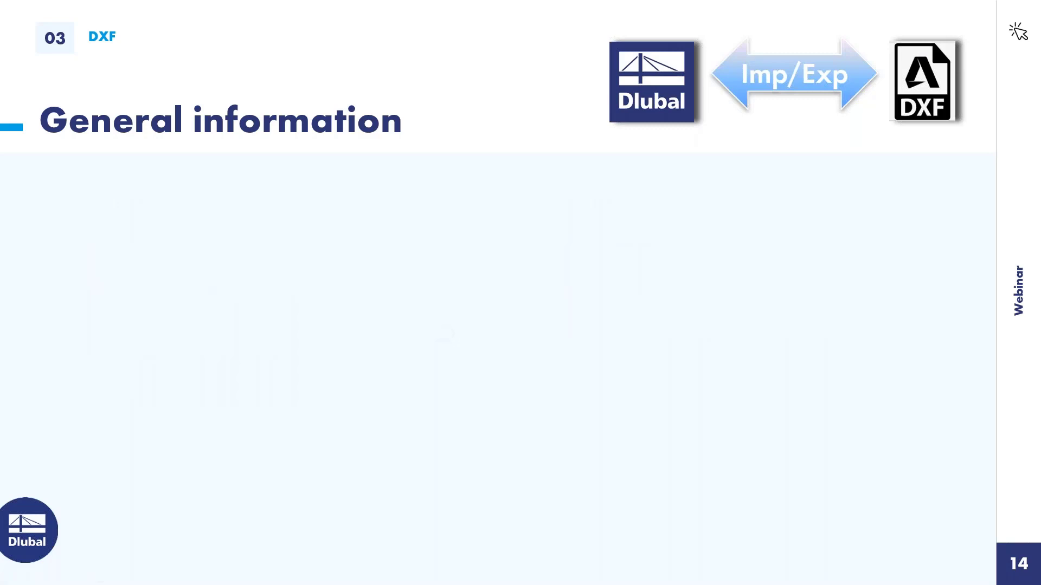
key("Right")
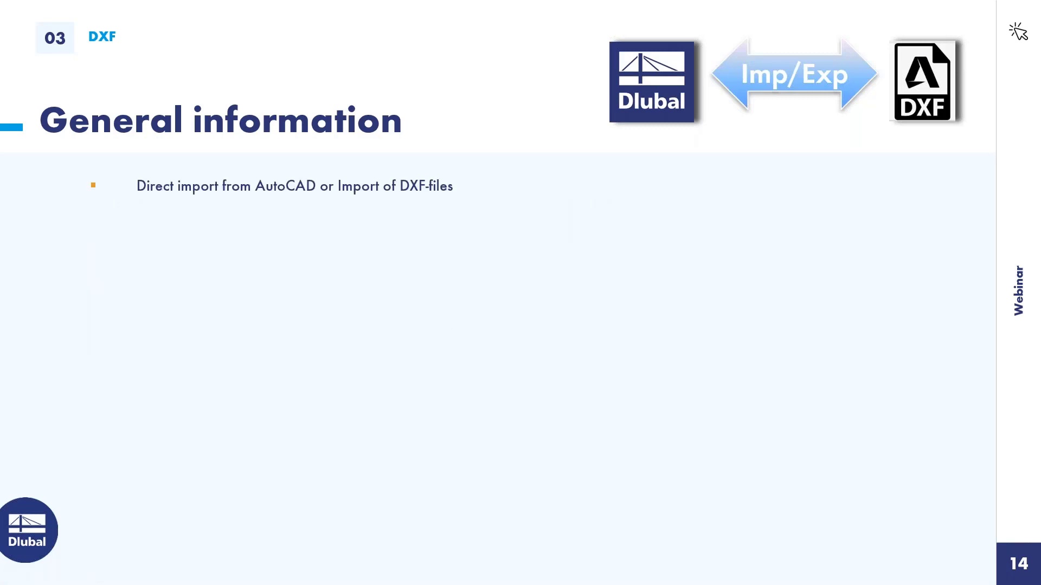
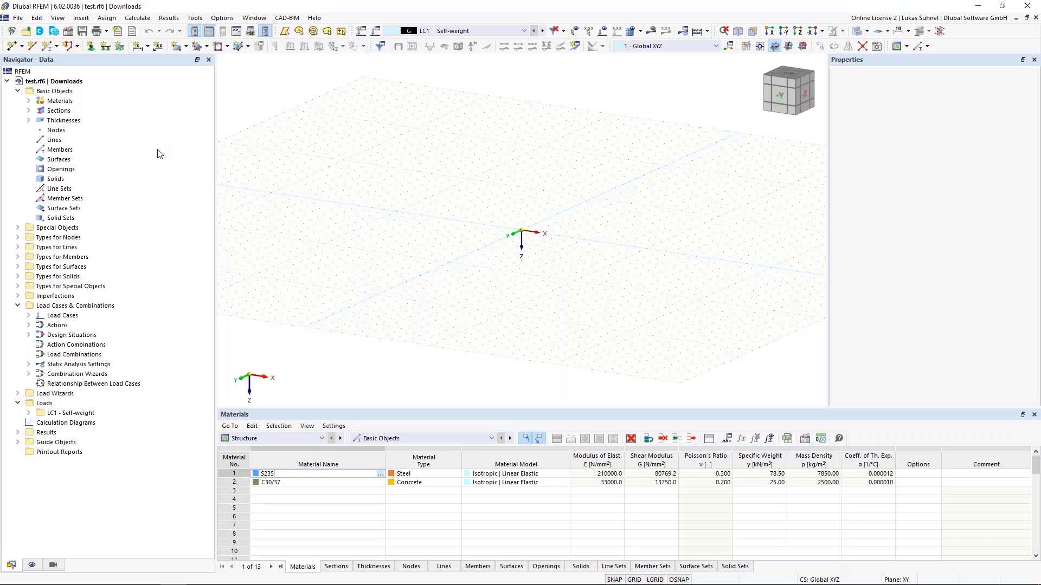
- Create a new background layer among the guide objects of the empty test.rf6 model in RFEM
left_click(18, 443)
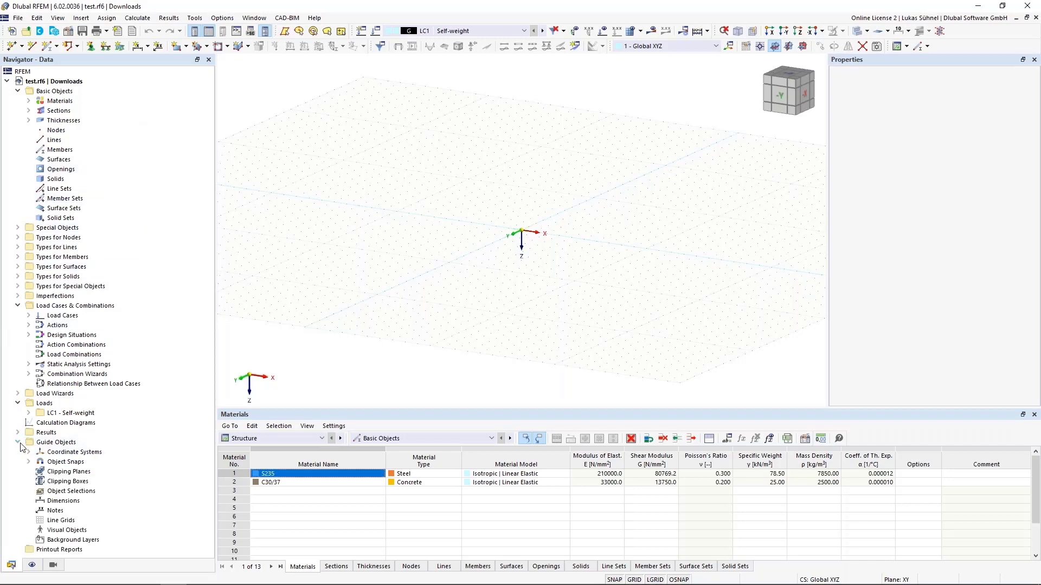
left_click(58, 541)
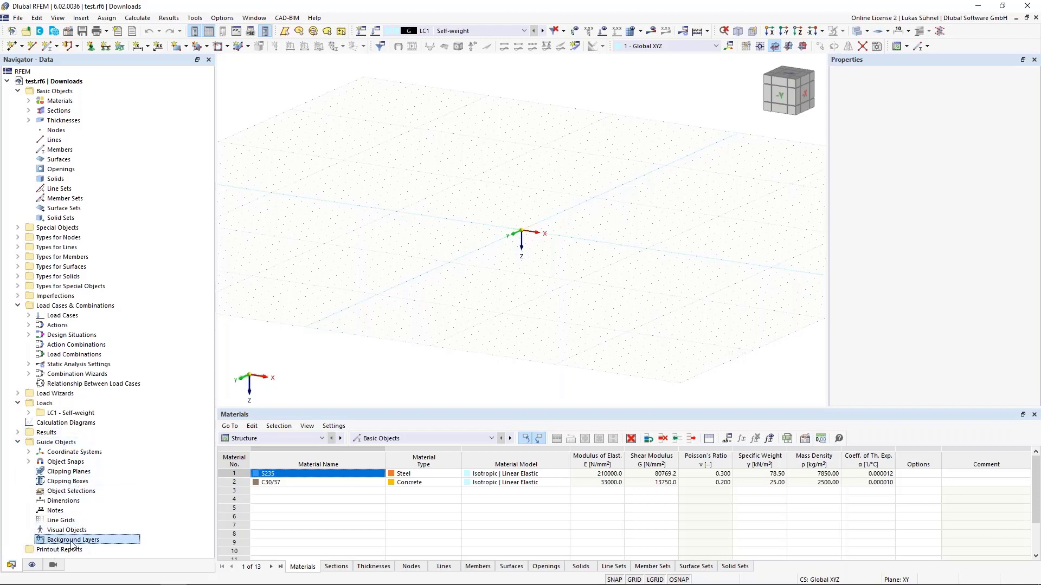
right_click(73, 545)
left_click(103, 434)
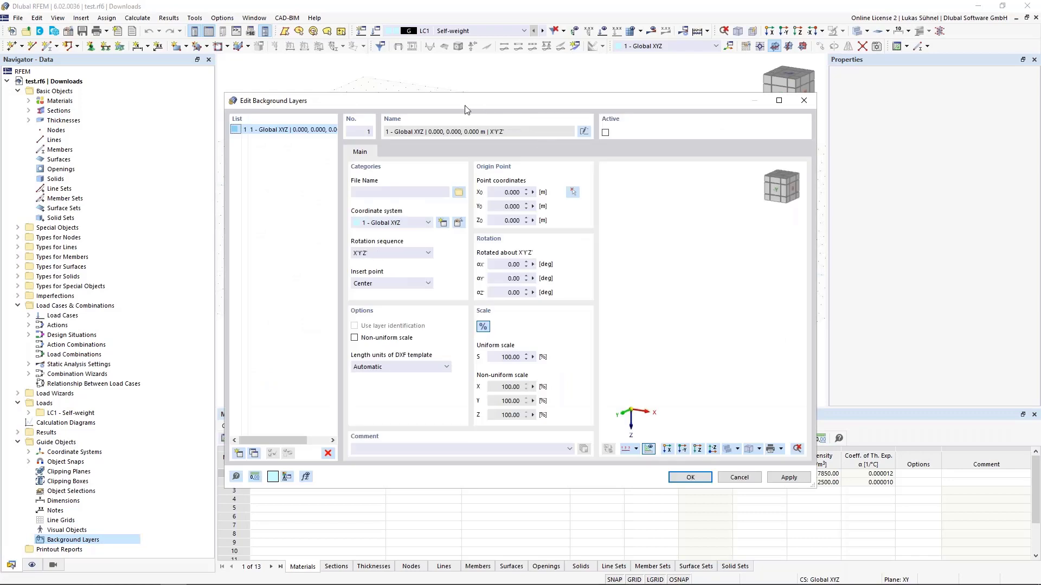
left_click_drag(466, 108, 476, 85)
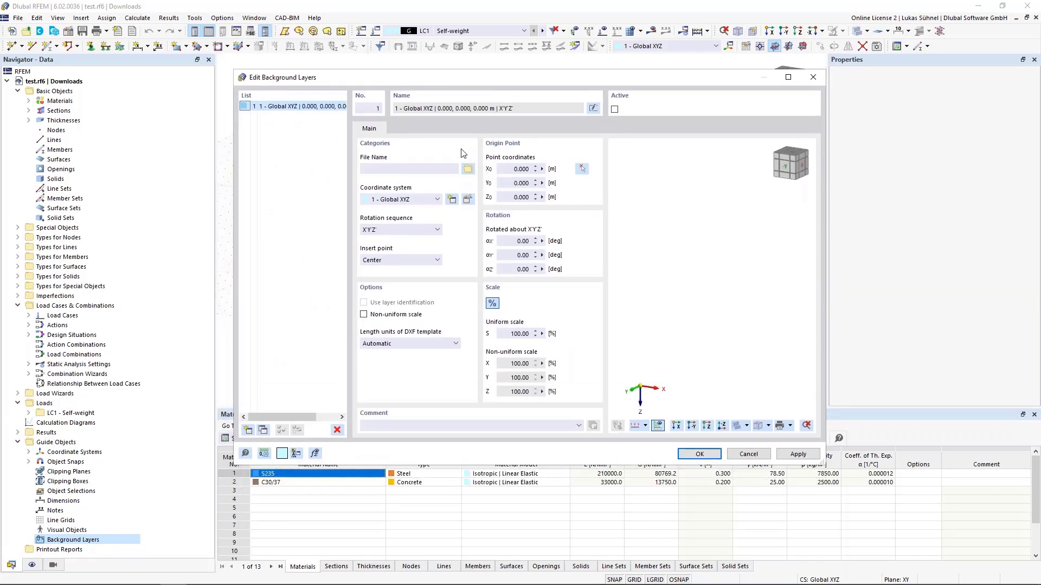
- Load Stahlbühne_CAD.dxf from the webinar's dxf folder as the file of the background layer
left_click(468, 169)
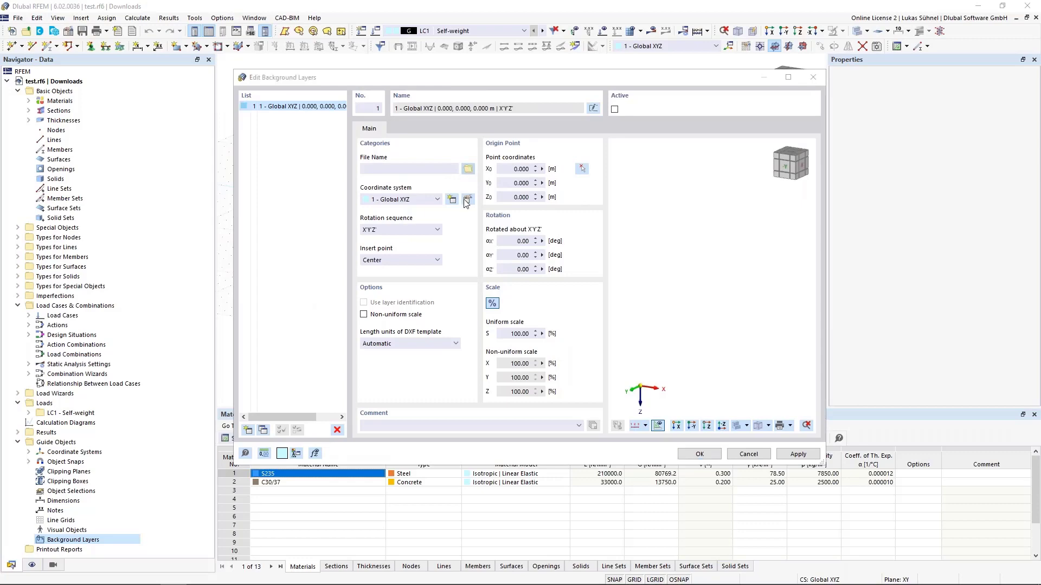
scroll(290, 227, "up", 2)
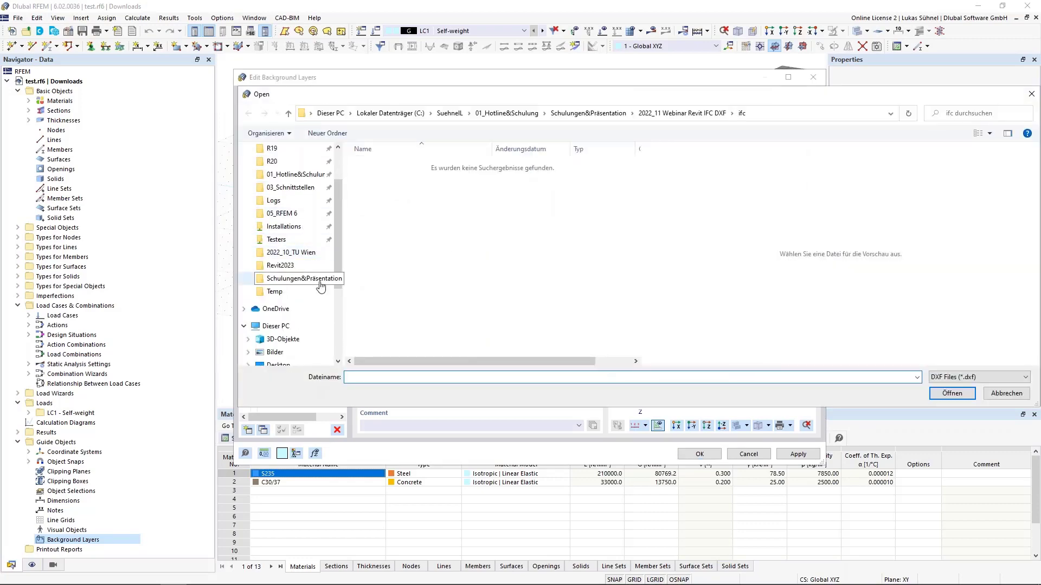
left_click(297, 278)
double_click(413, 237)
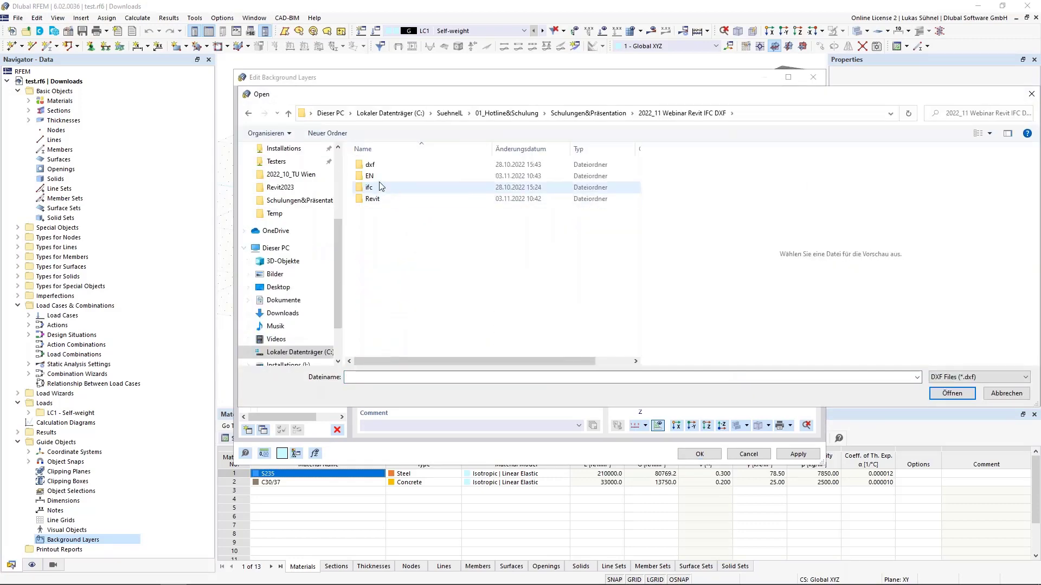
double_click(381, 165)
left_click(403, 210)
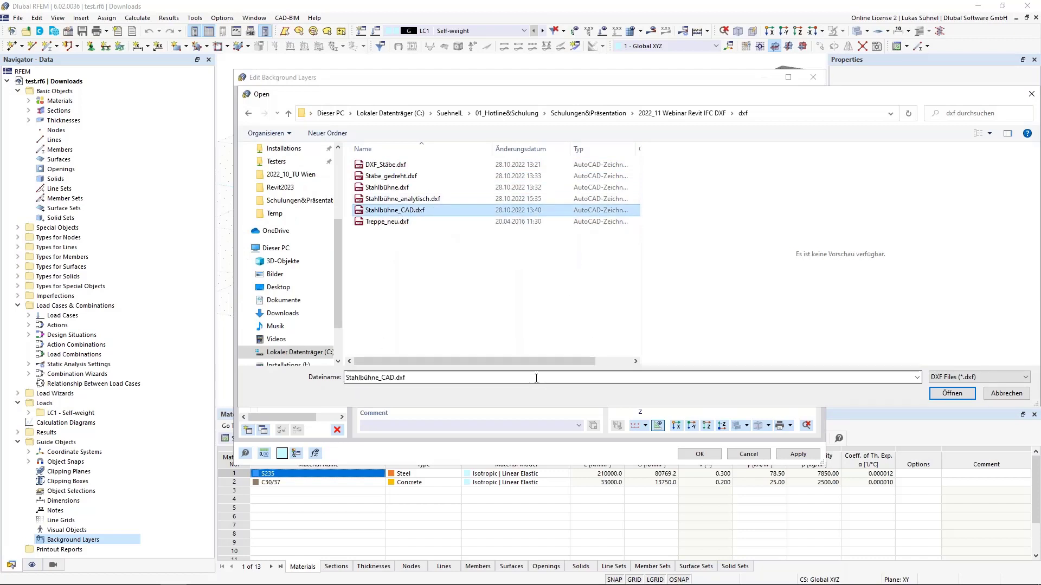
left_click(957, 399)
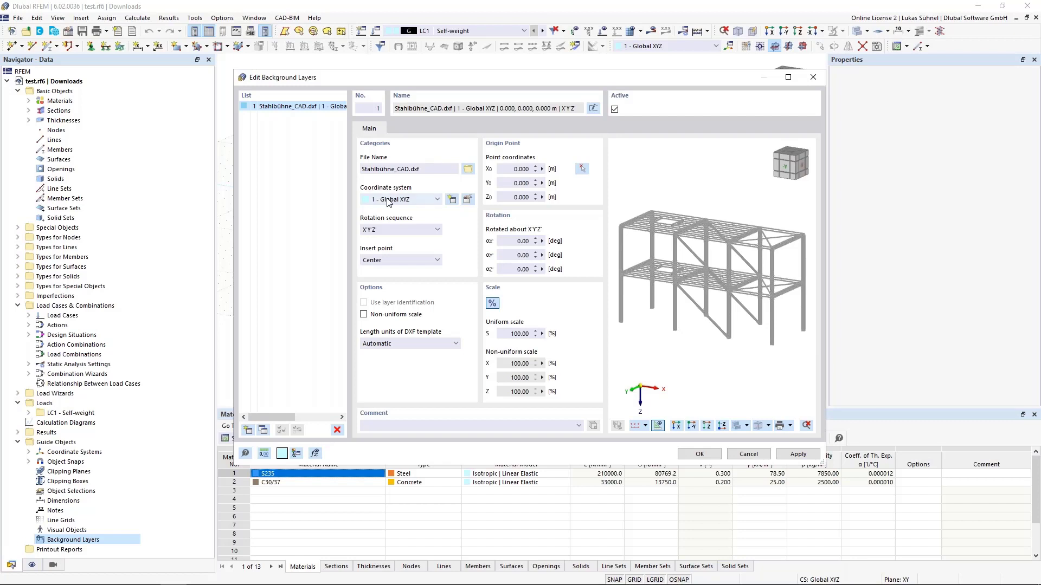
- Try the +X and −X insert points for the background layer and return it to Center
left_click(390, 263)
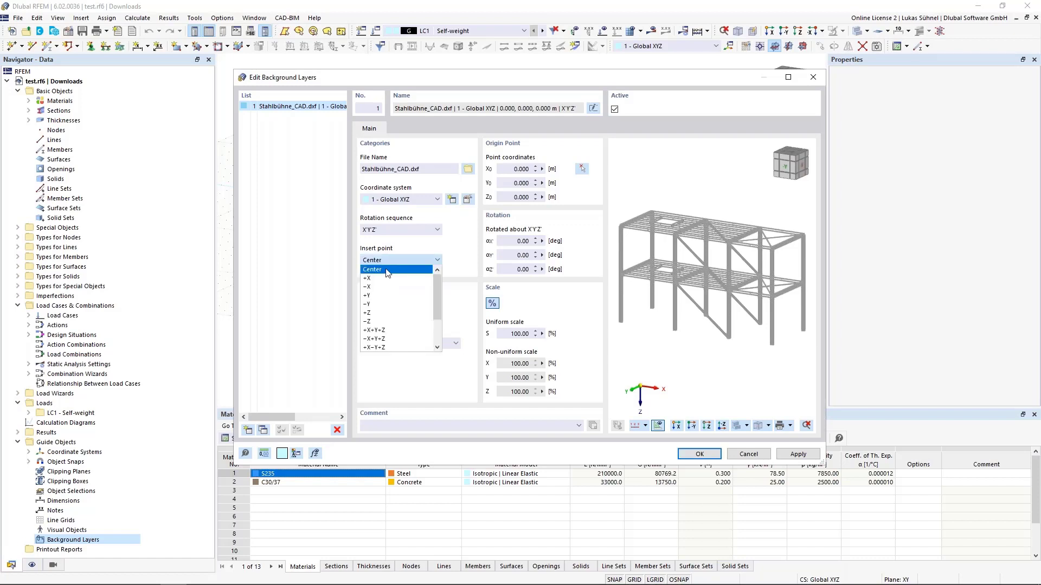
left_click(387, 278)
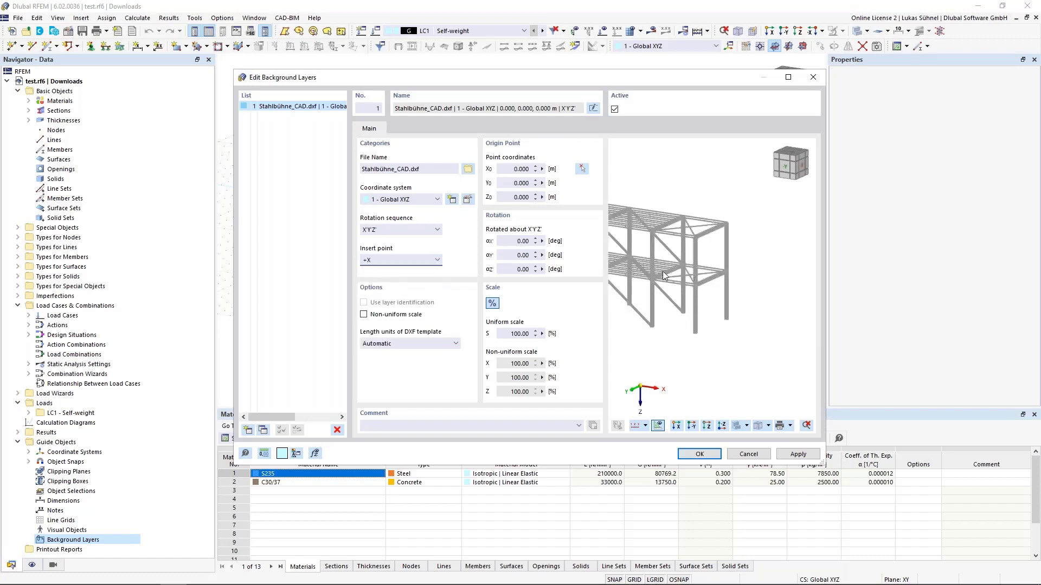
left_click(414, 261)
left_click(414, 286)
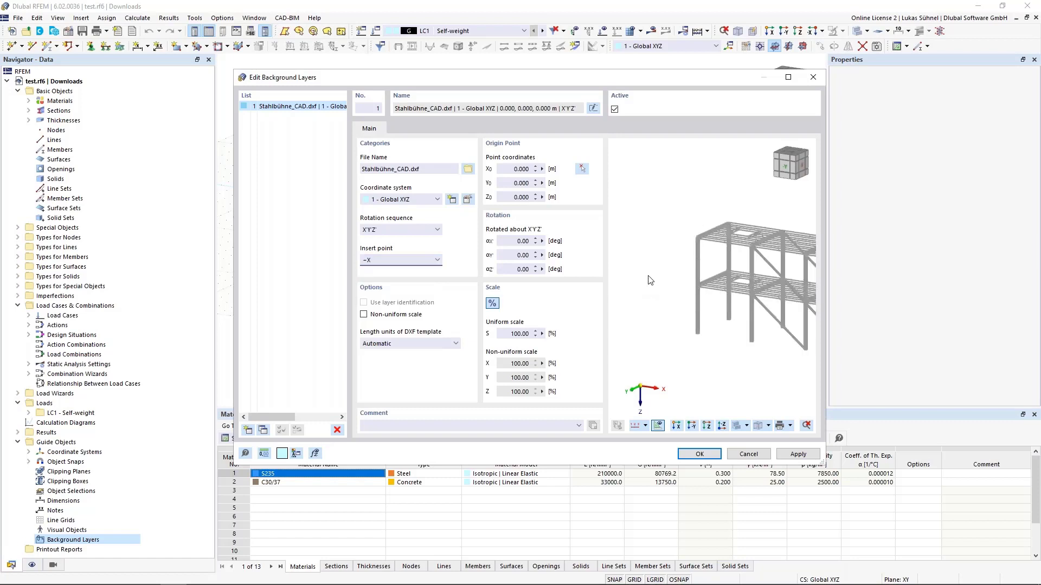
left_click(414, 261)
left_click(404, 270)
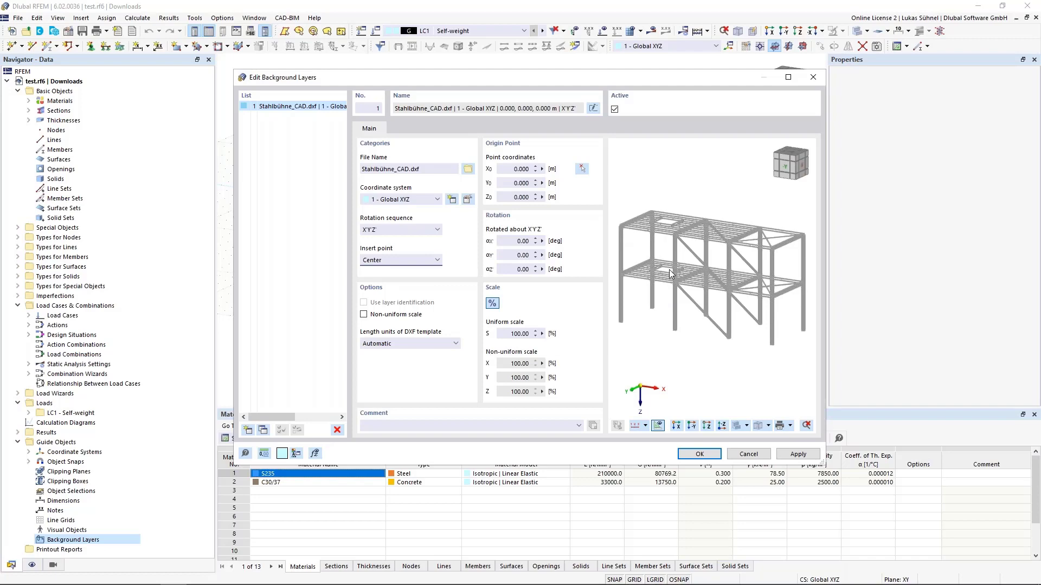
- Examine the edges and corners of the beams and columns at the DXF frame's upper corner in the layer preview
scroll(616, 222, "up", 3)
scroll(615, 223, "up", 5)
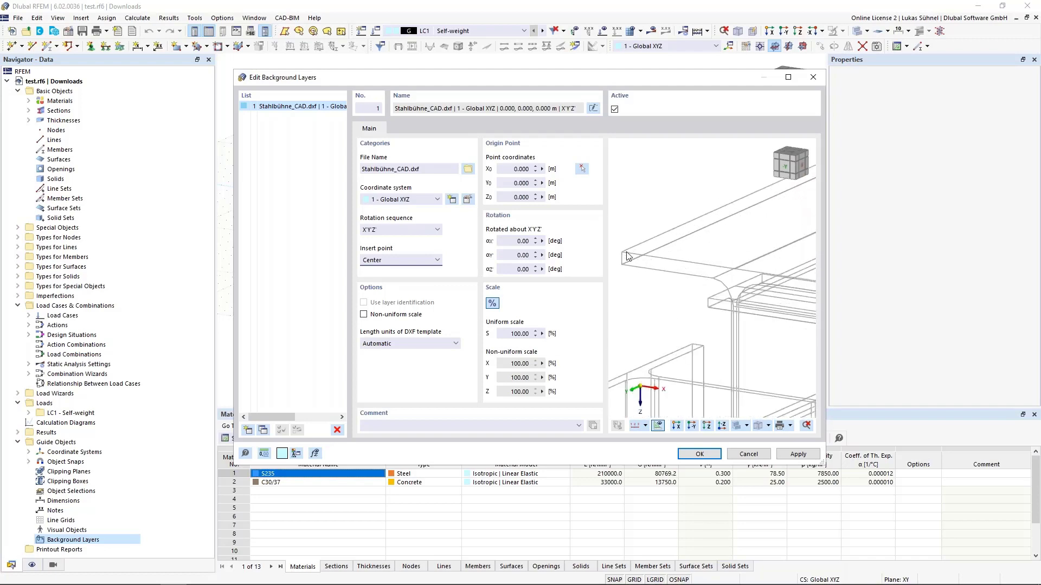
scroll(628, 256, "down", 4)
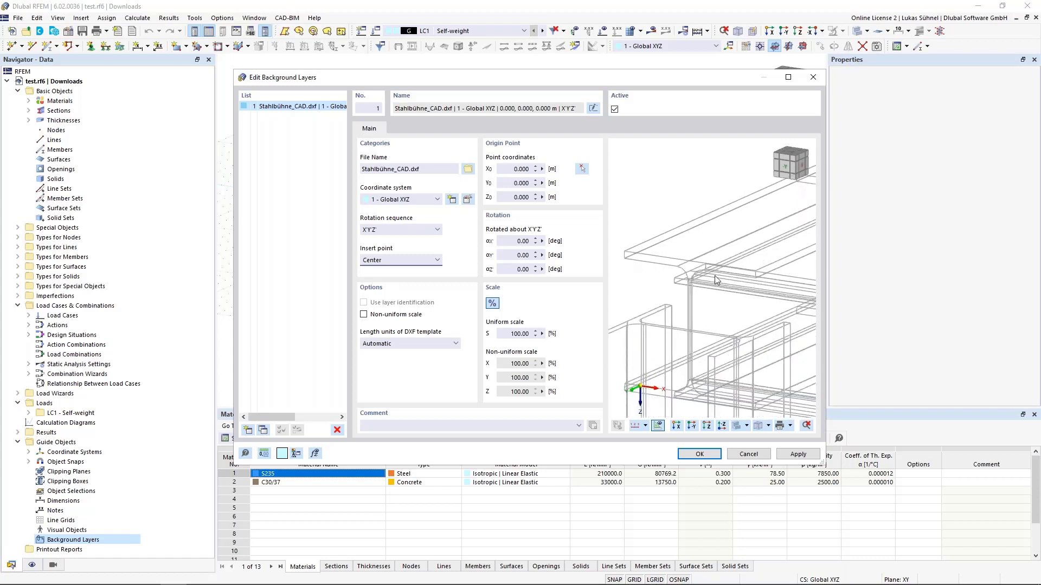
scroll(686, 234, "up", 4)
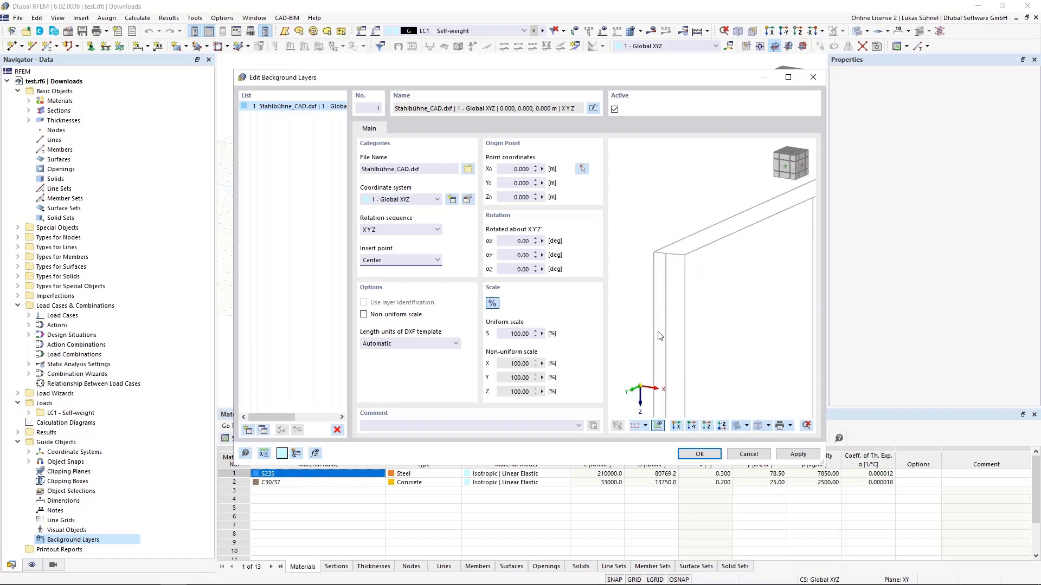
scroll(660, 335, "down", 2)
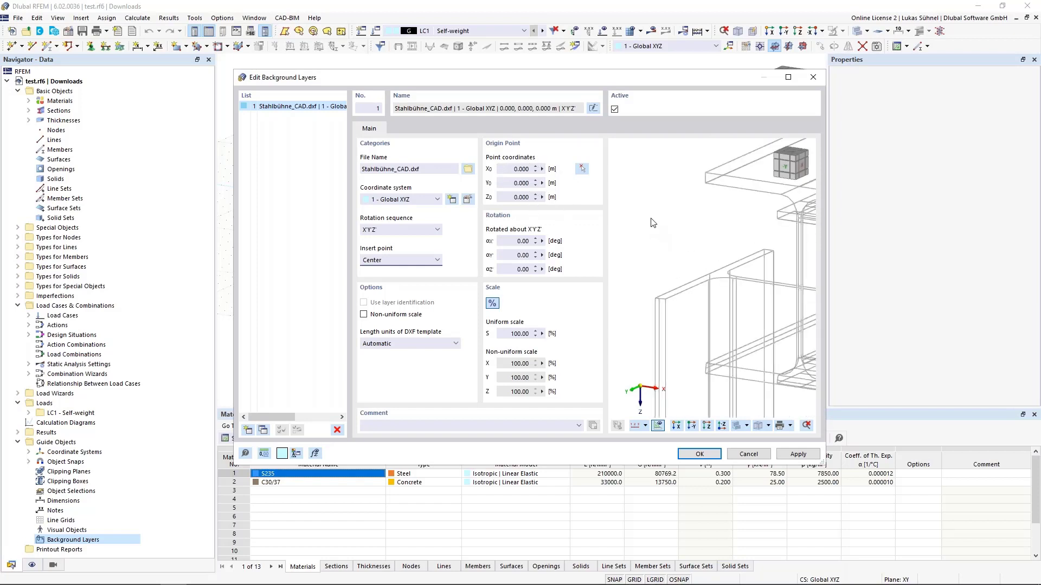
scroll(651, 222, "down", 5)
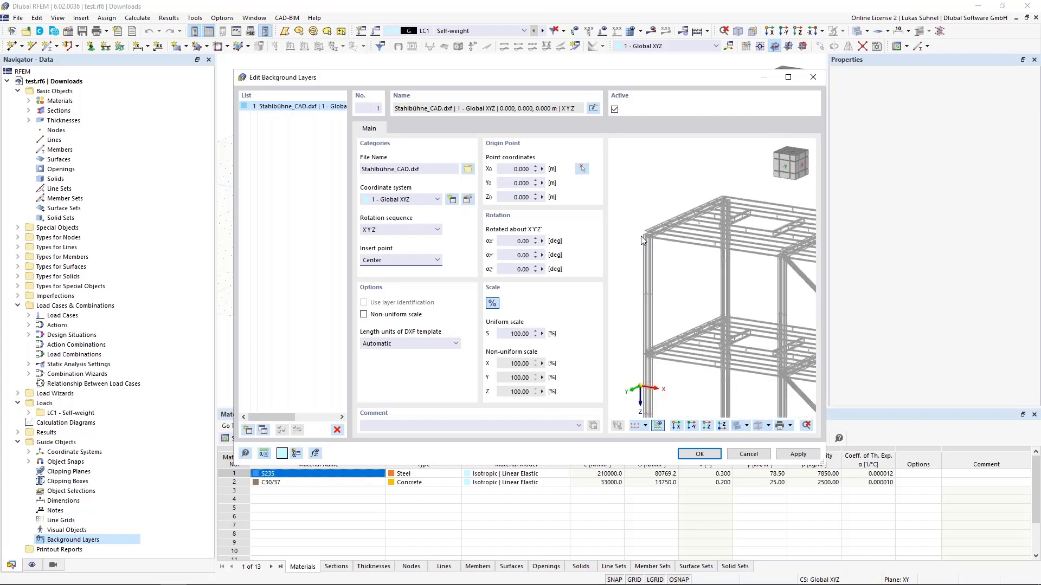
scroll(641, 236, "down", 1)
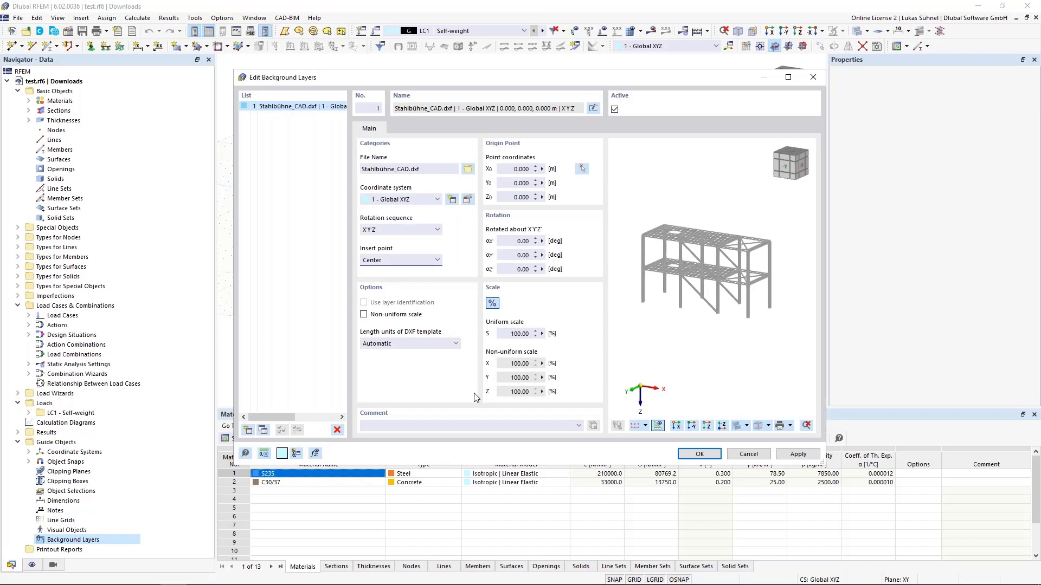
- Try m as the length unit of the DXF template, return it to Automatic and confirm the background layer
left_click(389, 345)
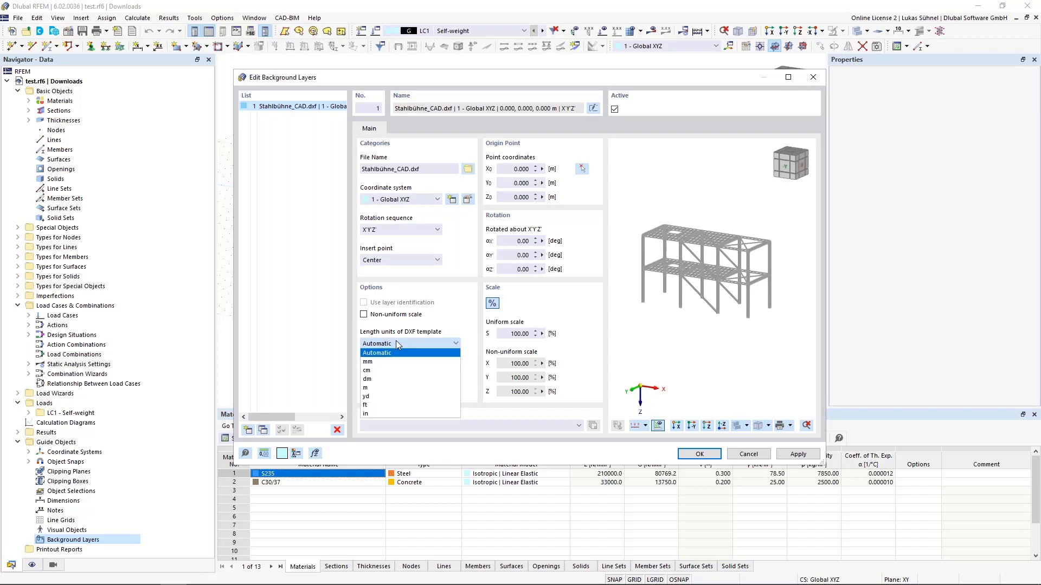
left_click(382, 388)
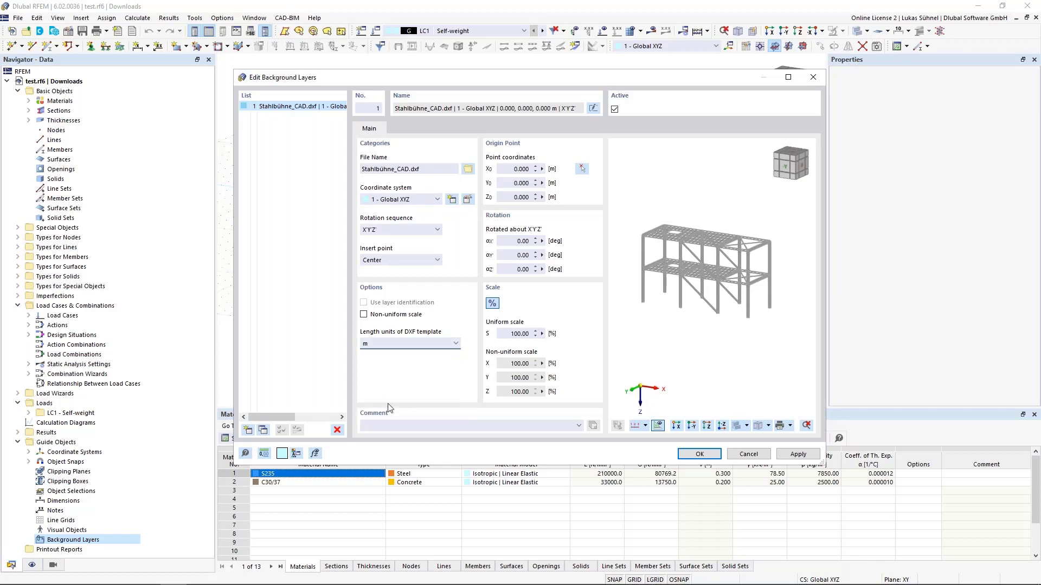
left_click(375, 345)
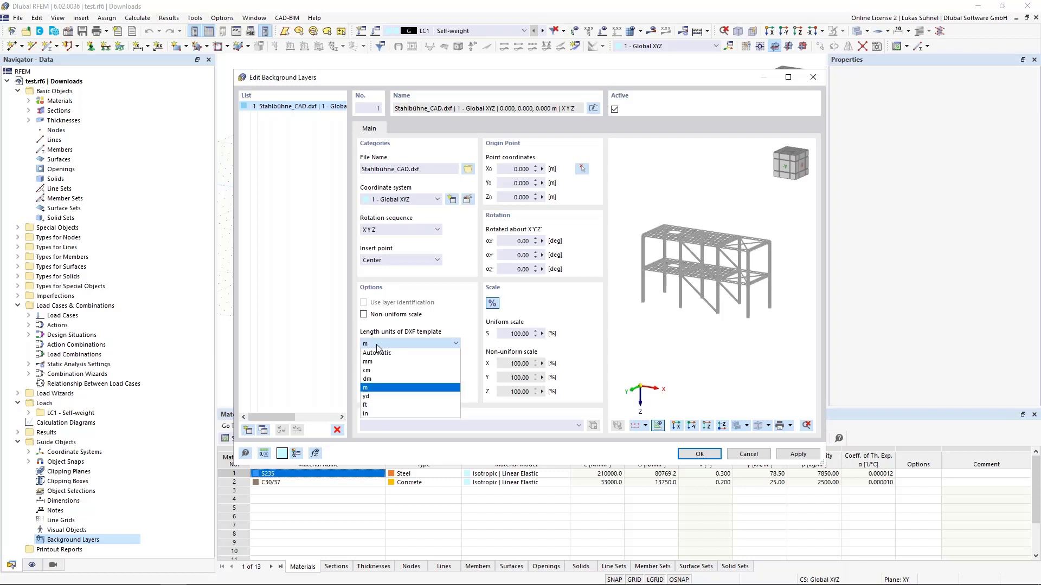
left_click(378, 350)
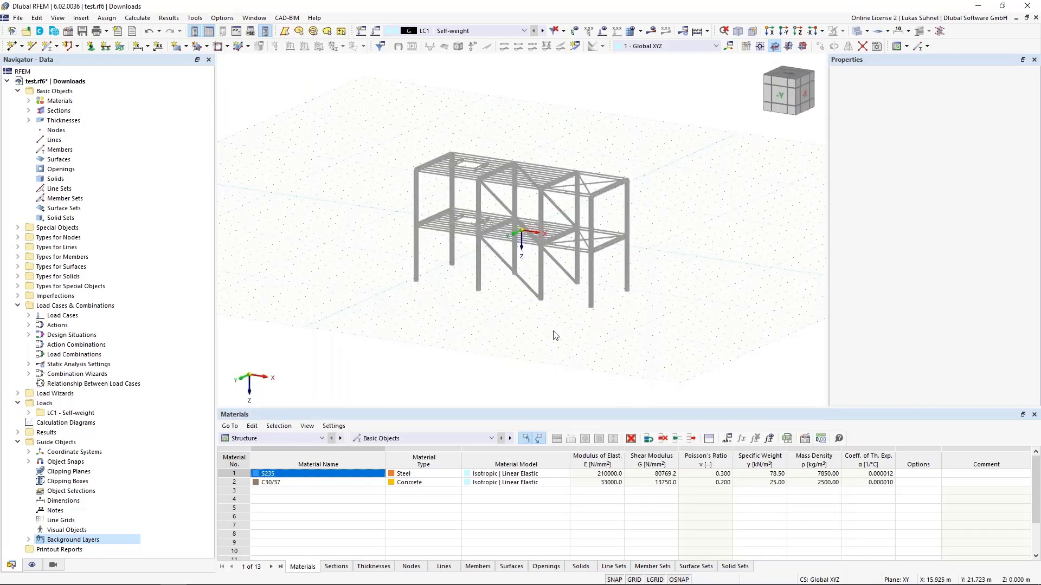
- Deactivate the Stahlbühne_CAD.dxf background layer and reactivate it
middle_click_drag(489, 322, 583, 335)
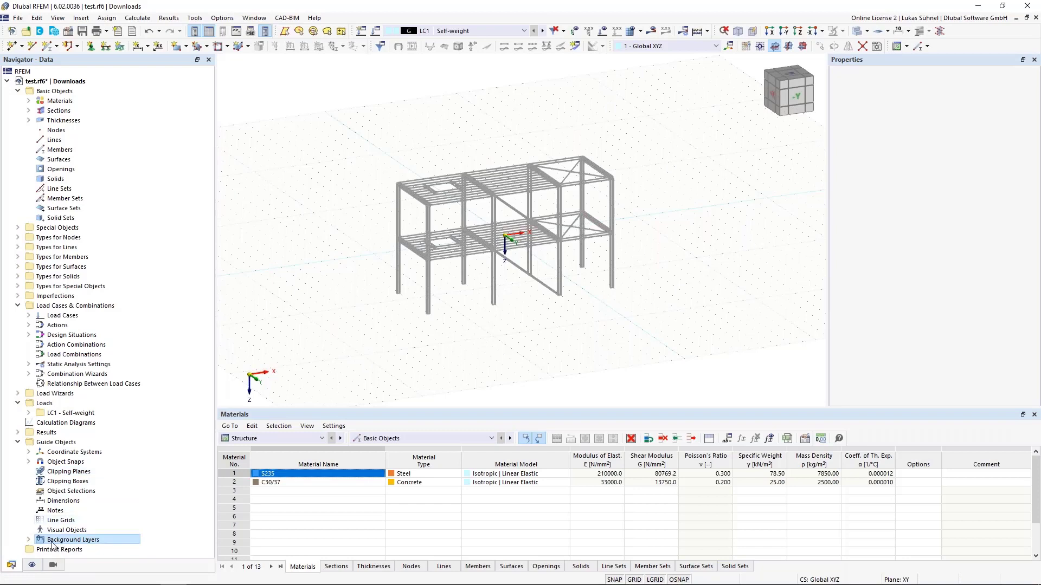
left_click(28, 540)
right_click(103, 530)
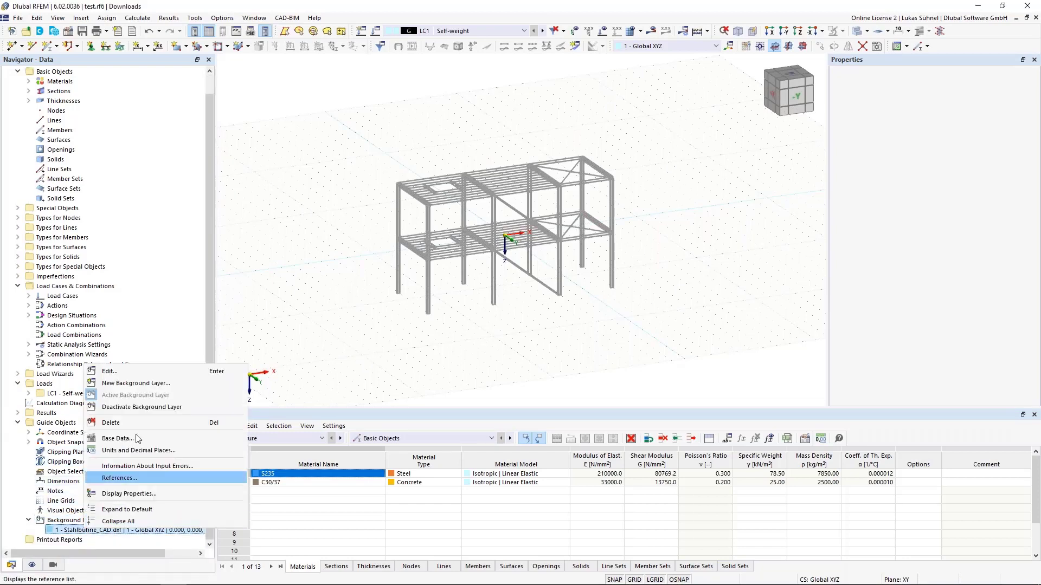
left_click(131, 408)
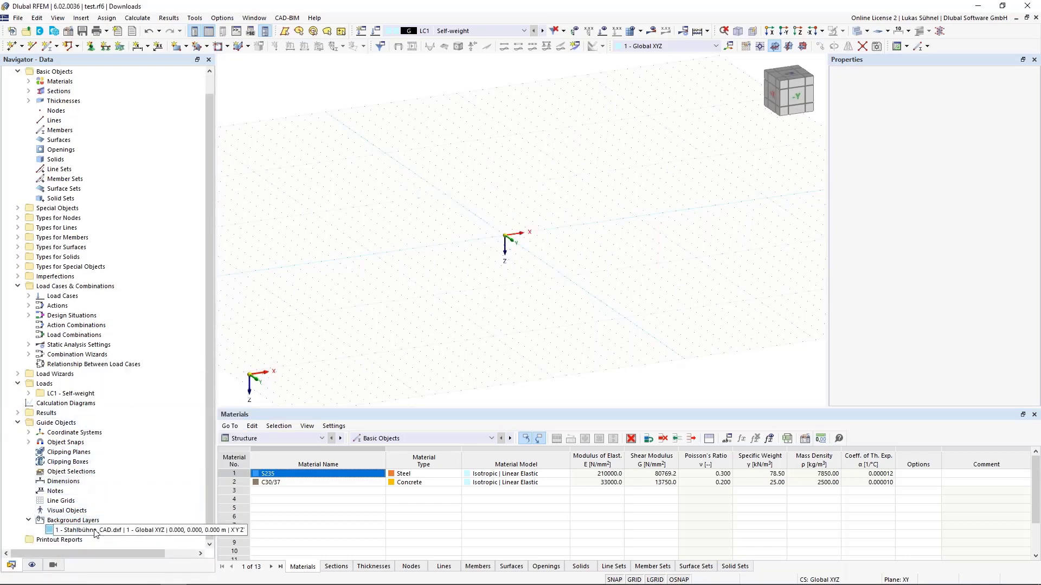
right_click(97, 529)
left_click(150, 396)
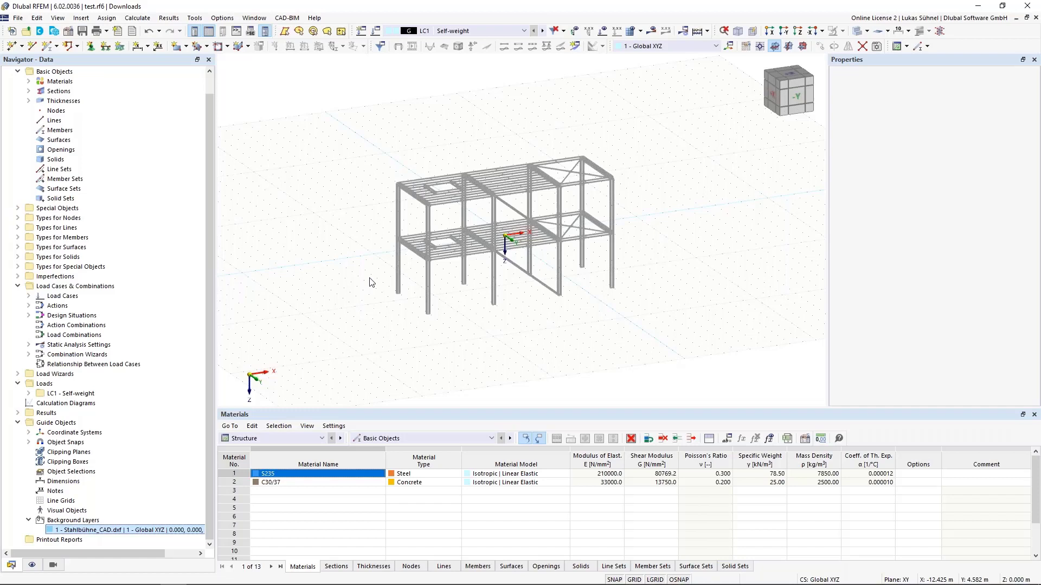
- Check the Background layers option in the object snap settings
mouse_move(466, 299)
middle_mouse_down("ctrl")
mouse_move(433, 295)
mouse_move(455, 312)
middle_mouse_up("ctrl")
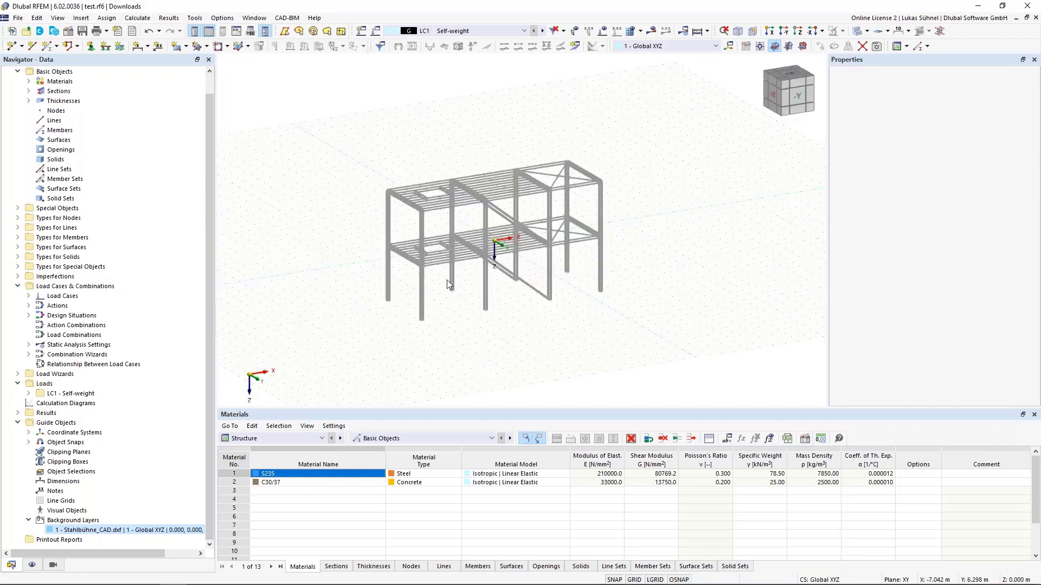
scroll(444, 293, "up", 2)
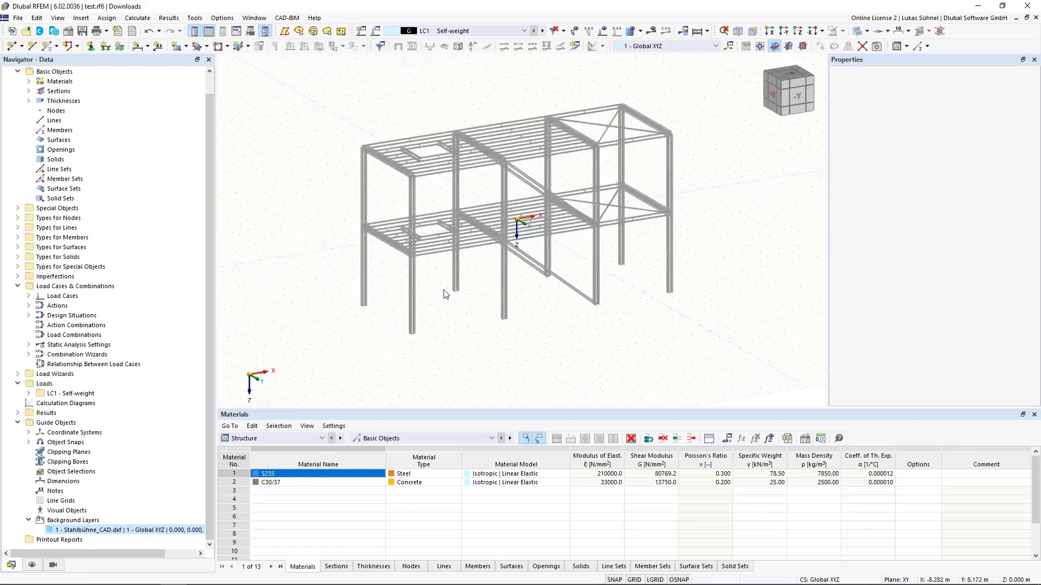
scroll(444, 293, "up", 4)
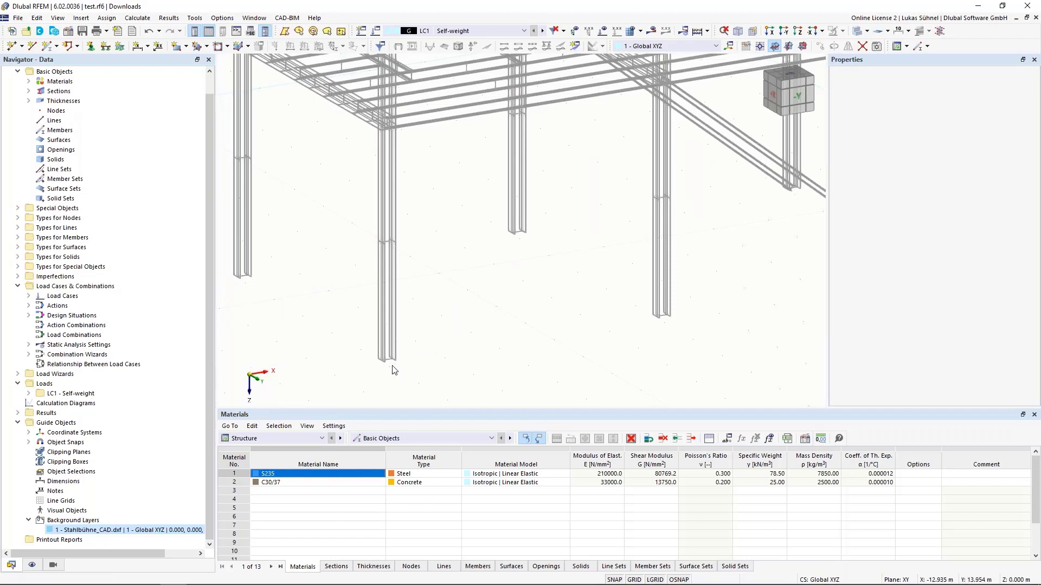
right_click(679, 580)
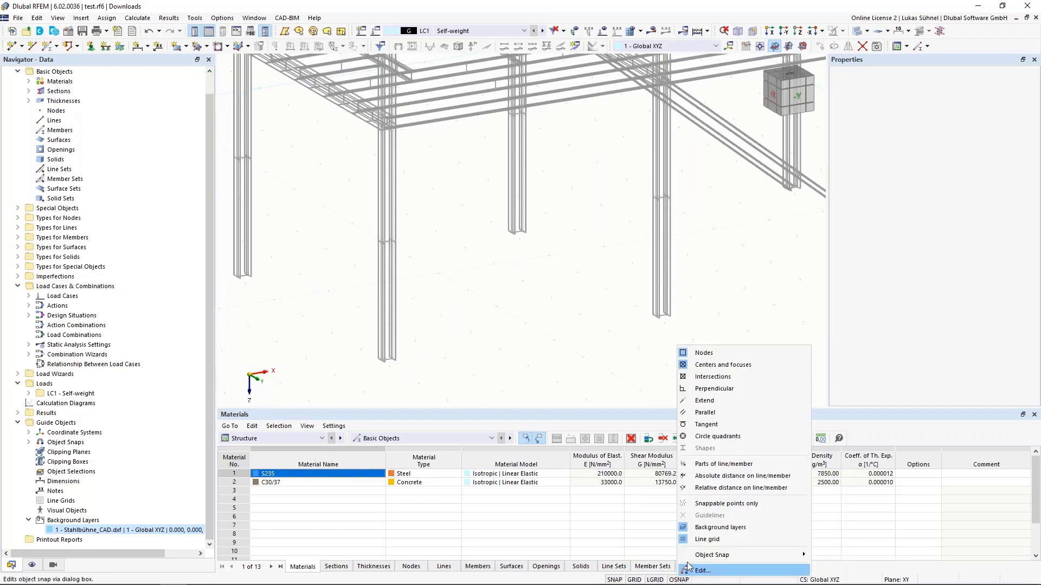
left_click(708, 531)
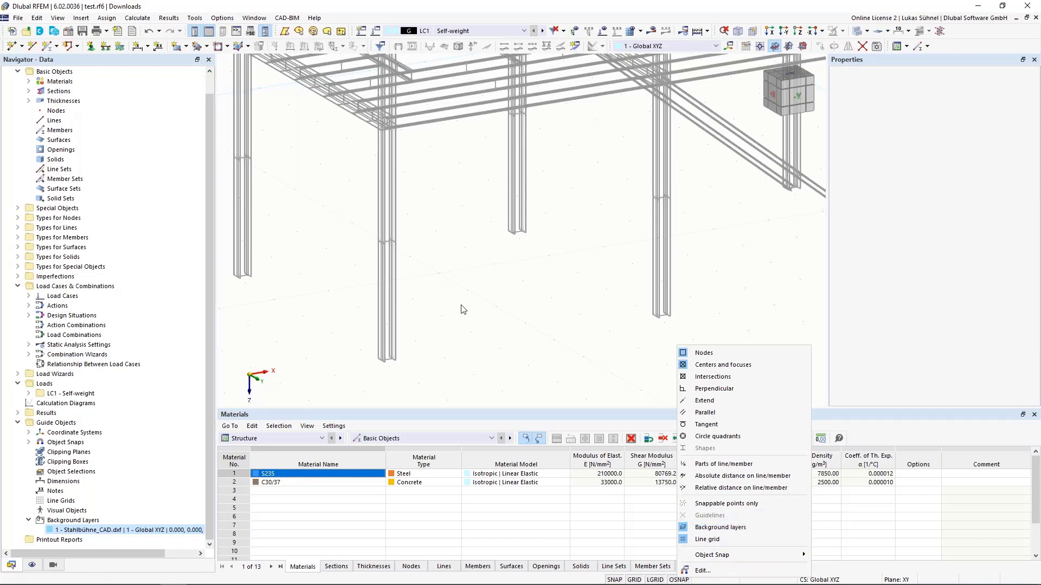
left_click(460, 317)
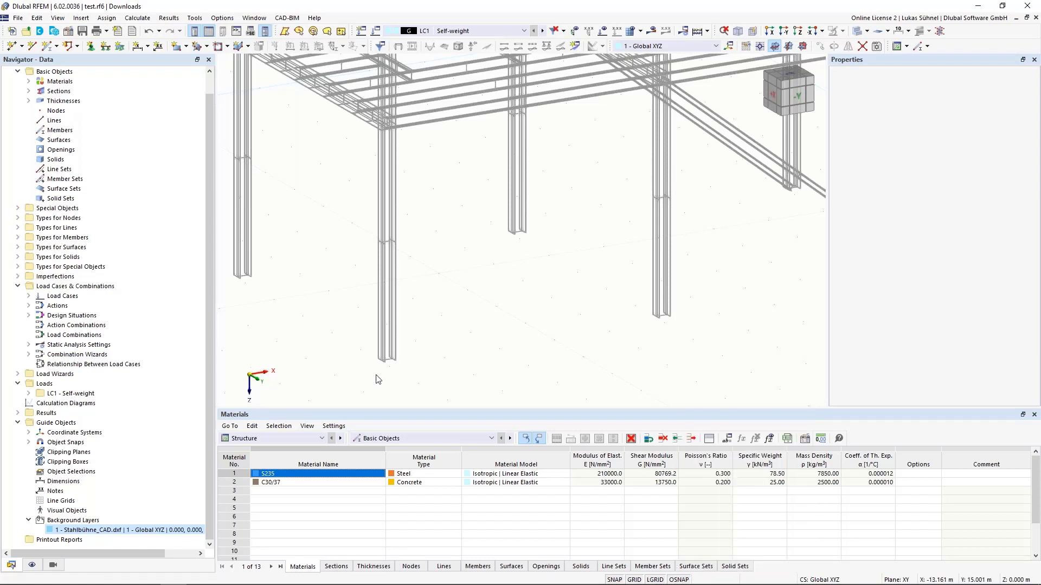
- Create a node midway between the opposite flange corners (-6.895, 2.610, 4.034) and (-7.105, 2.390, 4.034) at the front corner column's base
left_click(15, 47)
left_click_drag(193, 70, 751, 130)
scroll(428, 373, "up", 3)
scroll(427, 373, "up", 3)
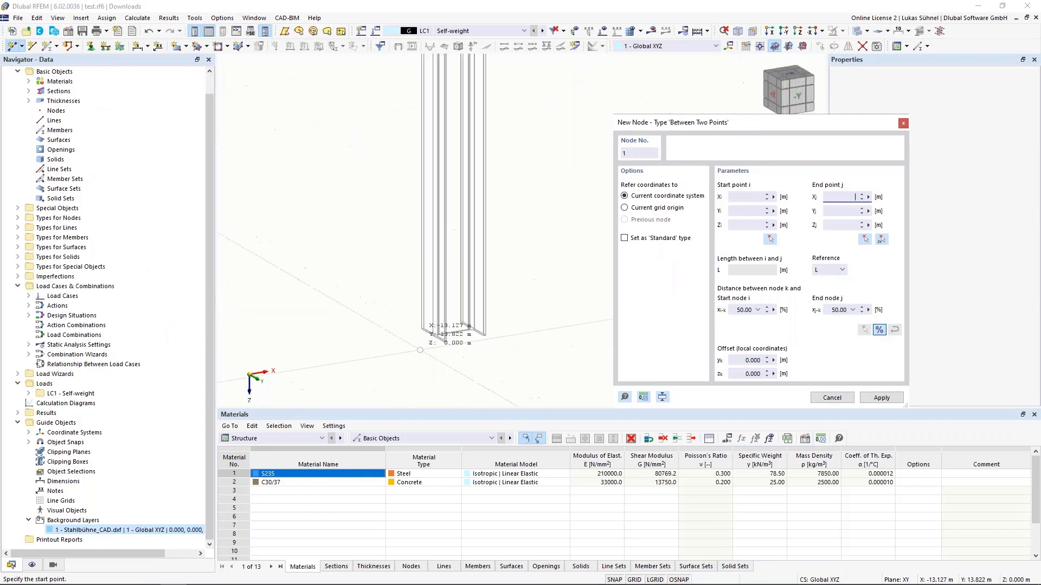
scroll(314, 308, "up", 2)
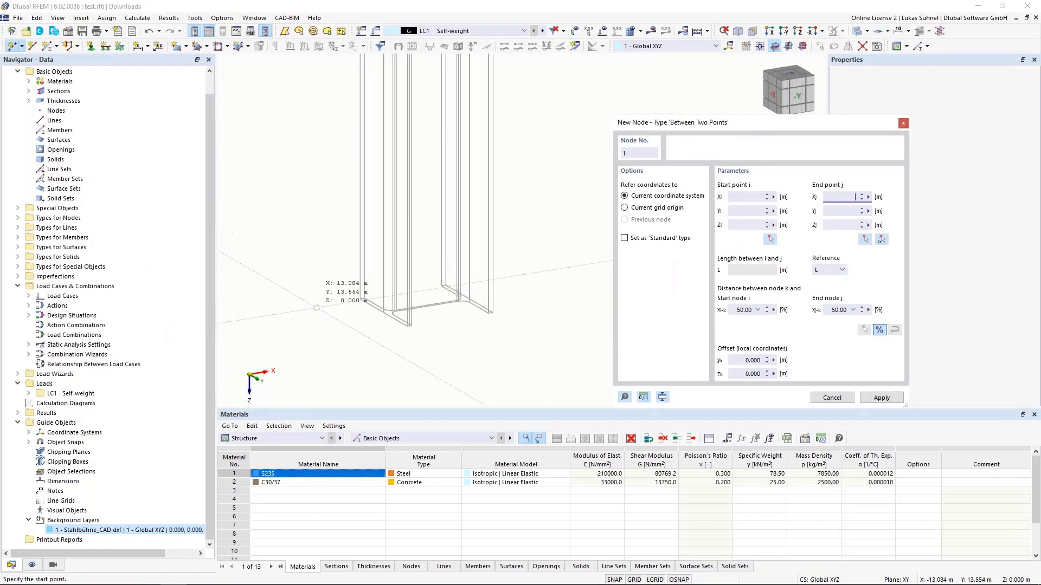
scroll(411, 314, "up", 1)
scroll(412, 315, "up", 1)
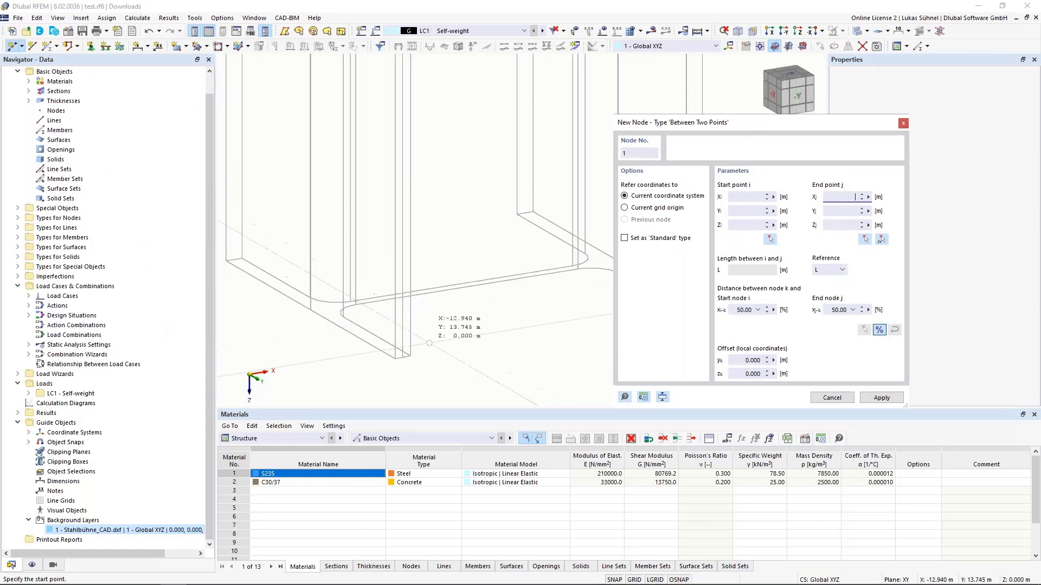
scroll(431, 318, "up", 1)
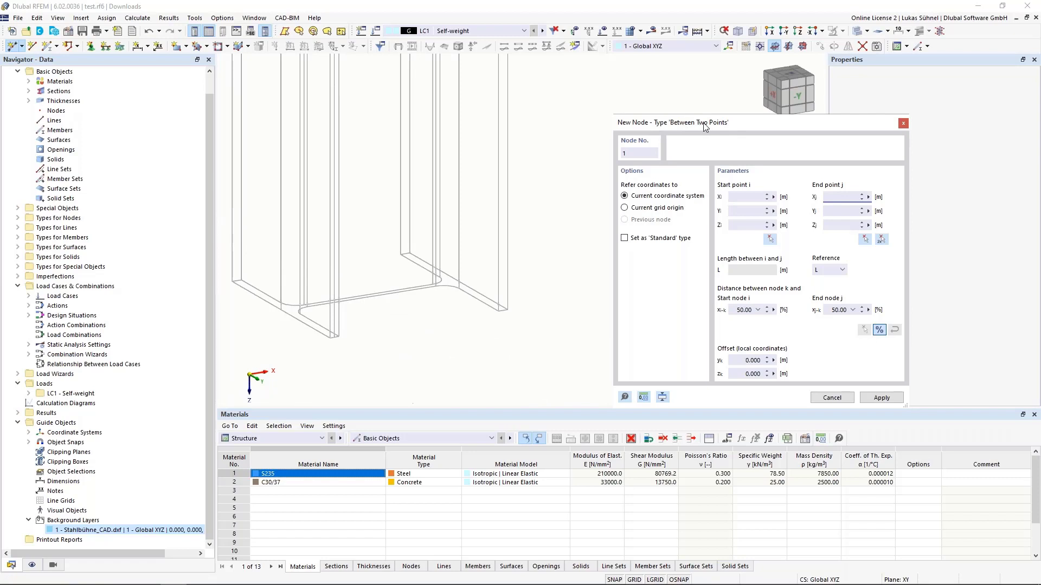
left_click(504, 310)
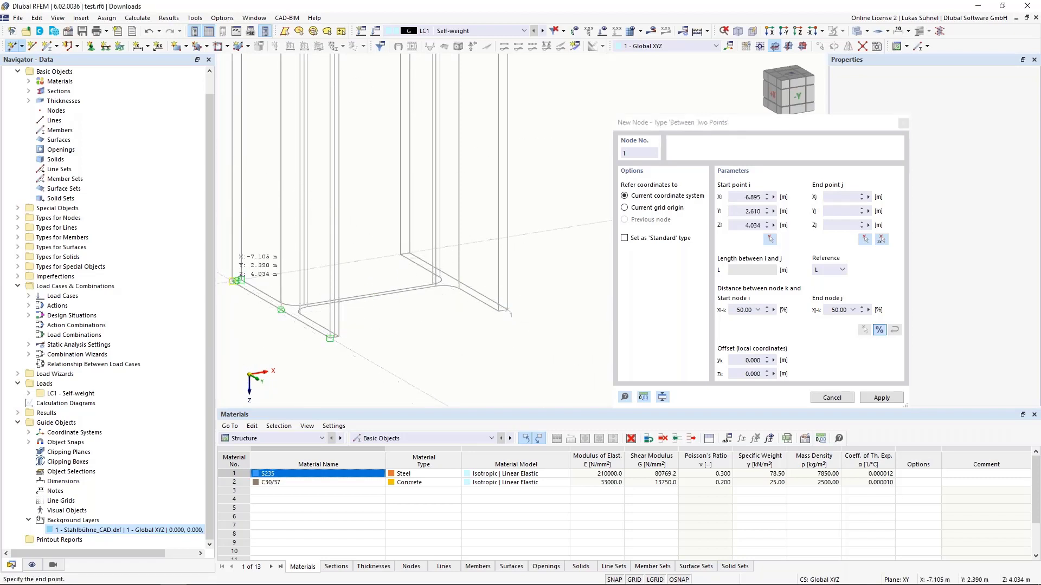
left_click(233, 282)
left_click(882, 398)
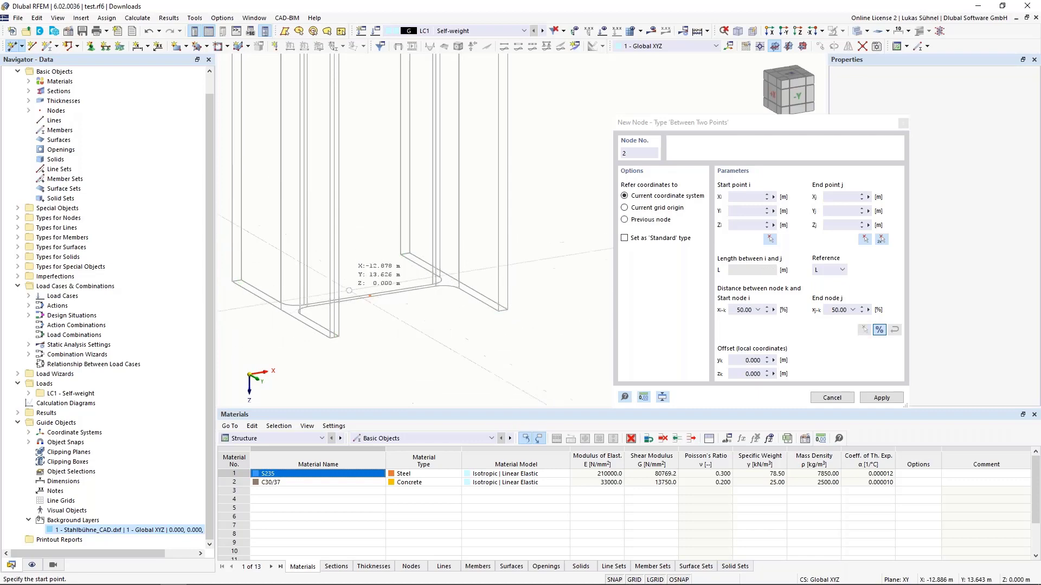
- Create a node midway between the opposite flange corners (-6.895, 2.390, -3.966) and (-7.105, 2.610, -3.966) at the same column's top
scroll(391, 380, "down", 3)
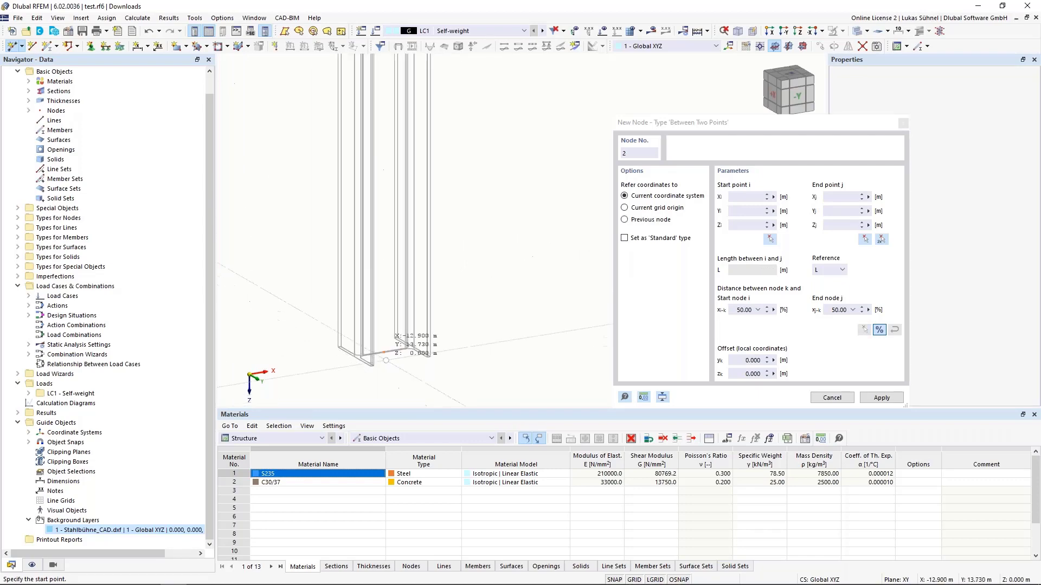
scroll(385, 360, "down", 5)
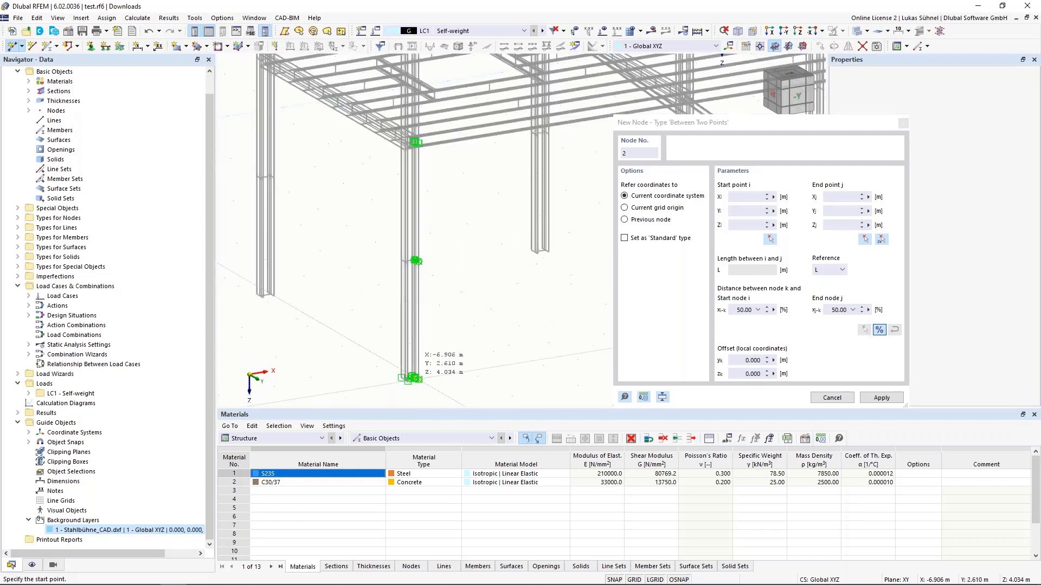
scroll(415, 378, "down", 5)
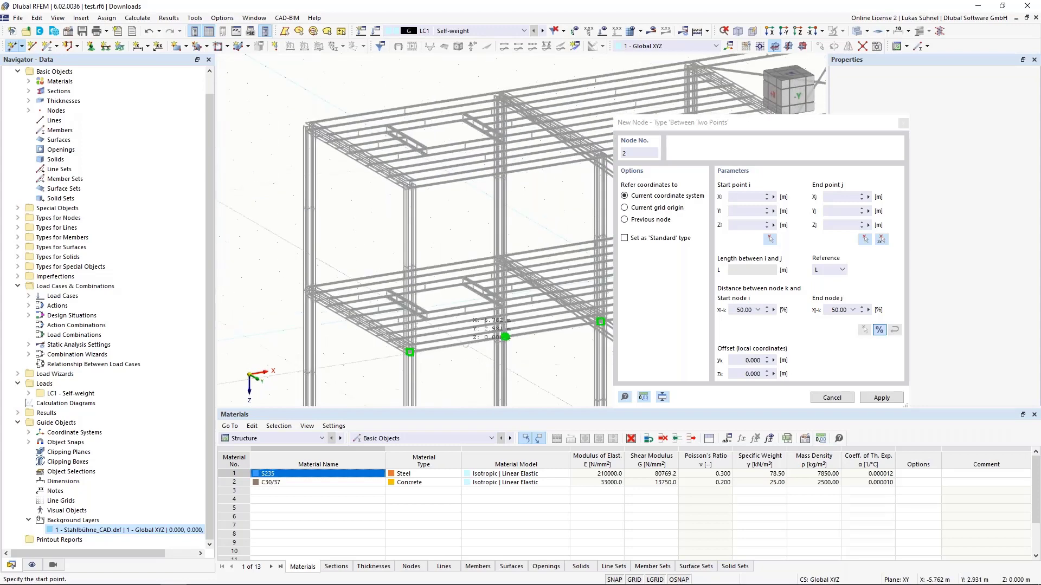
scroll(412, 217, "up", 6)
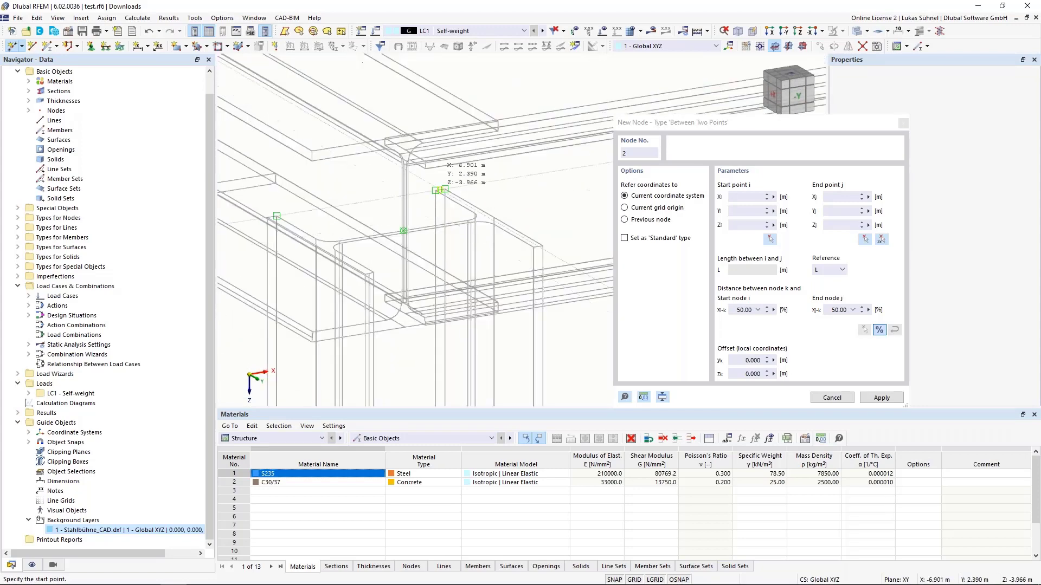
scroll(439, 190, "up", 2)
left_click(450, 187)
scroll(451, 173, "down", 2)
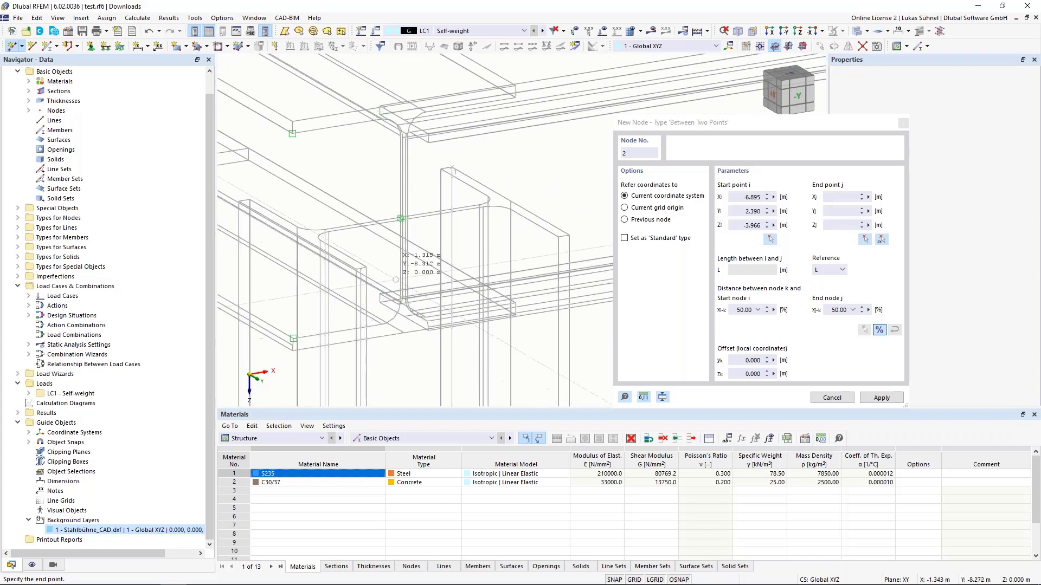
middle_click_drag(407, 225, 459, 199)
scroll(390, 241, "up", 3)
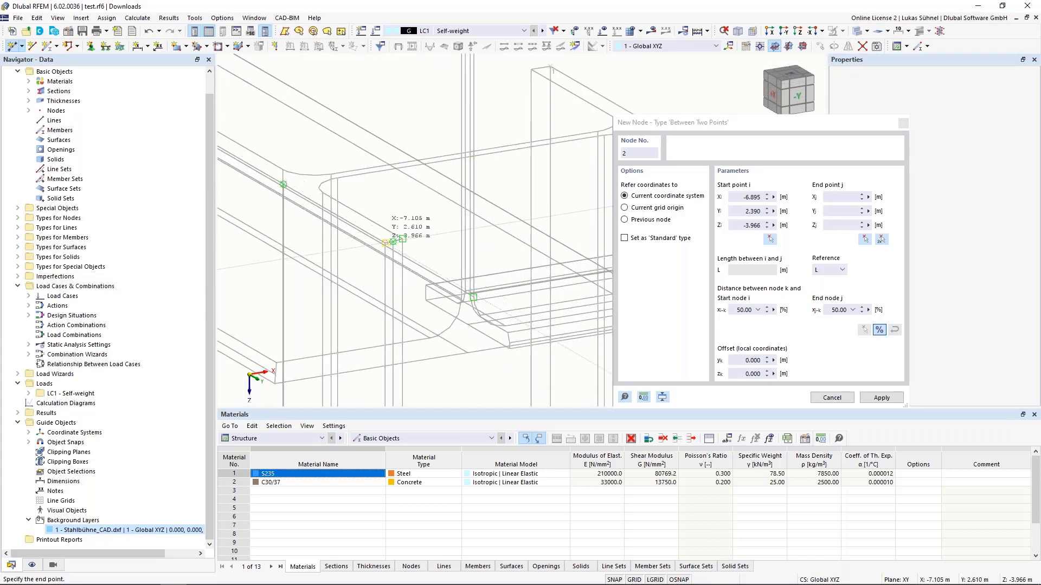
left_click(384, 243)
scroll(372, 203, "down", 6)
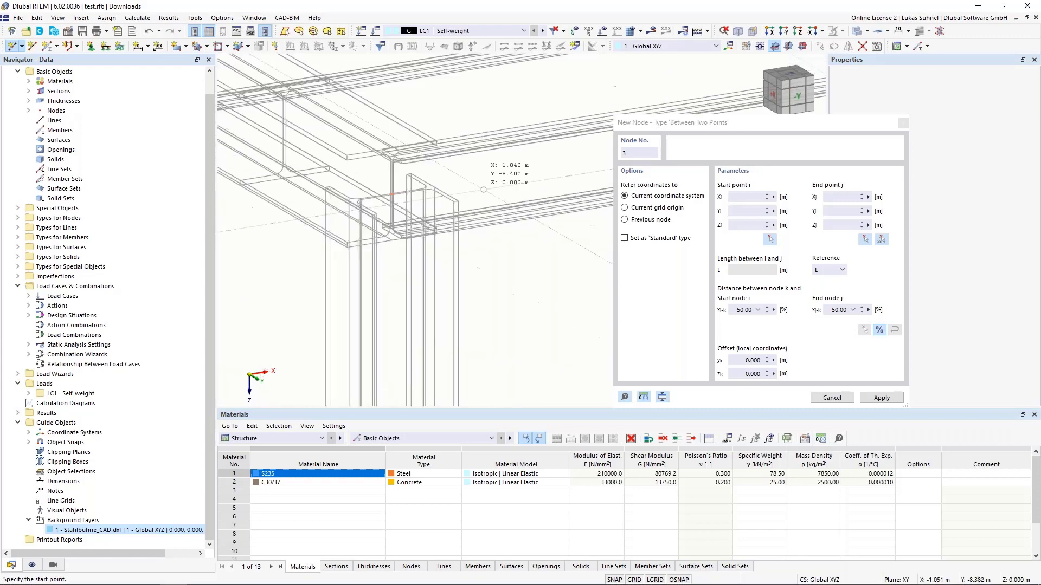
key("Escape")
- Model the front corner column as a single Beam member with section HEB 200 between its base and top nodes
scroll(417, 206, "down", 3)
scroll(419, 218, "down", 3)
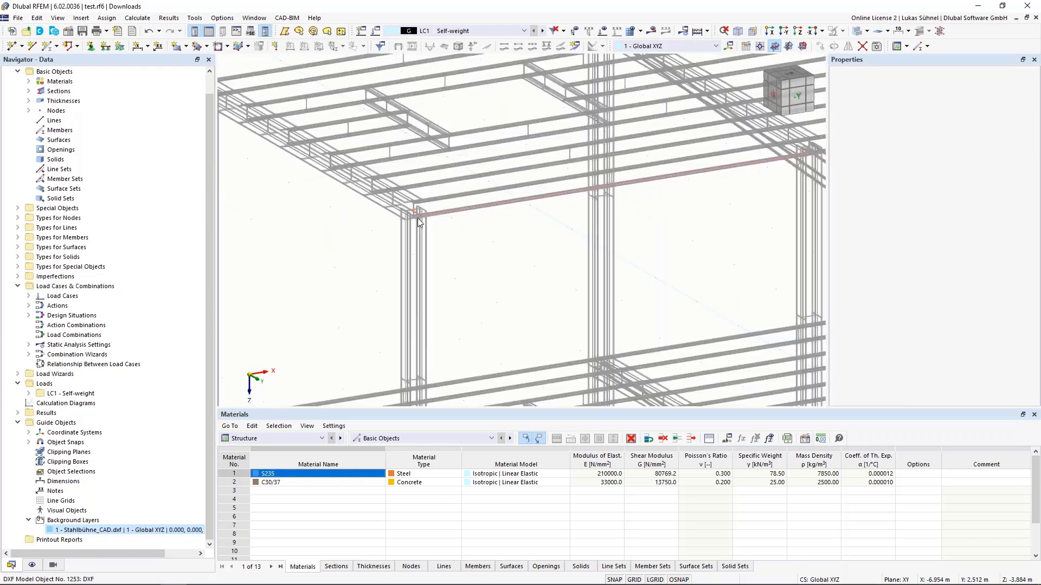
middle_click_drag(419, 306, 417, 178)
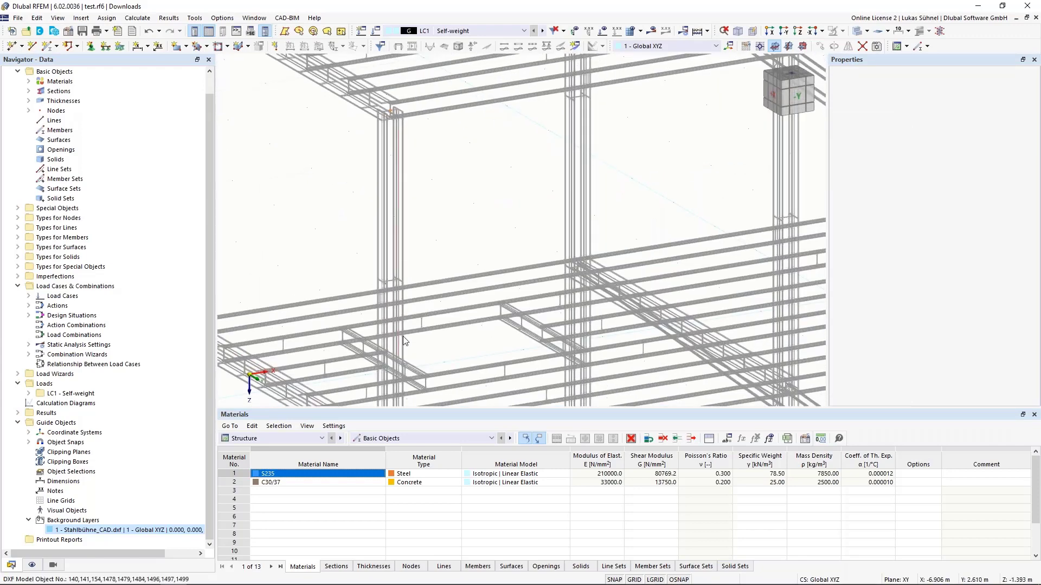
scroll(415, 217, "down", 6)
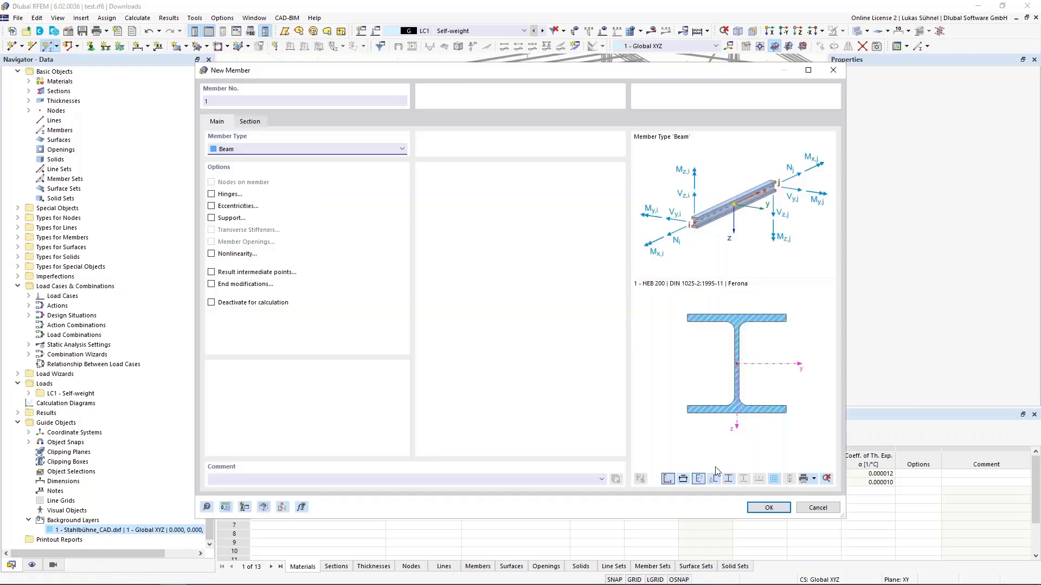
left_click(768, 507)
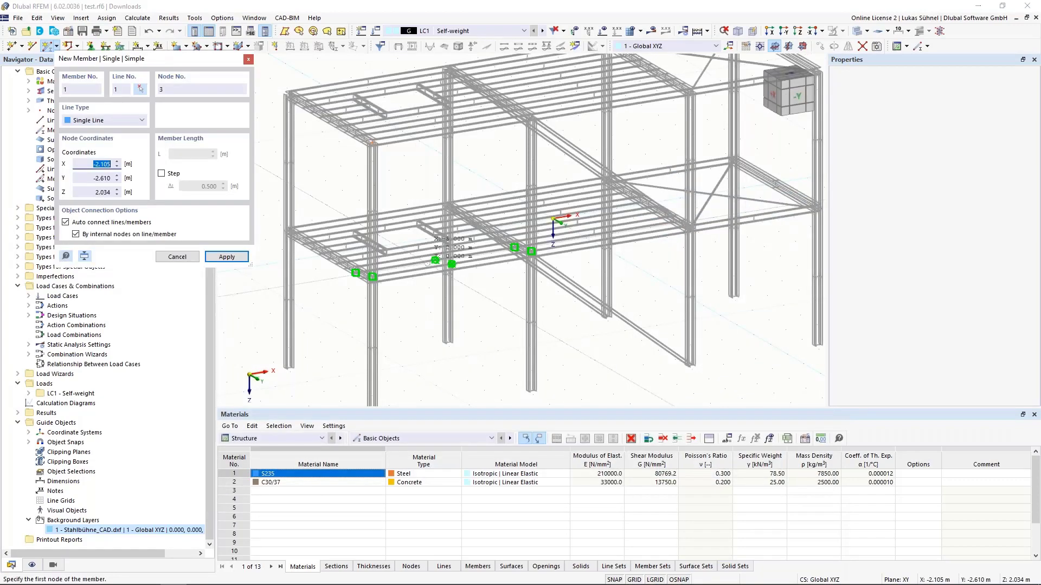
scroll(435, 260, "up", 8)
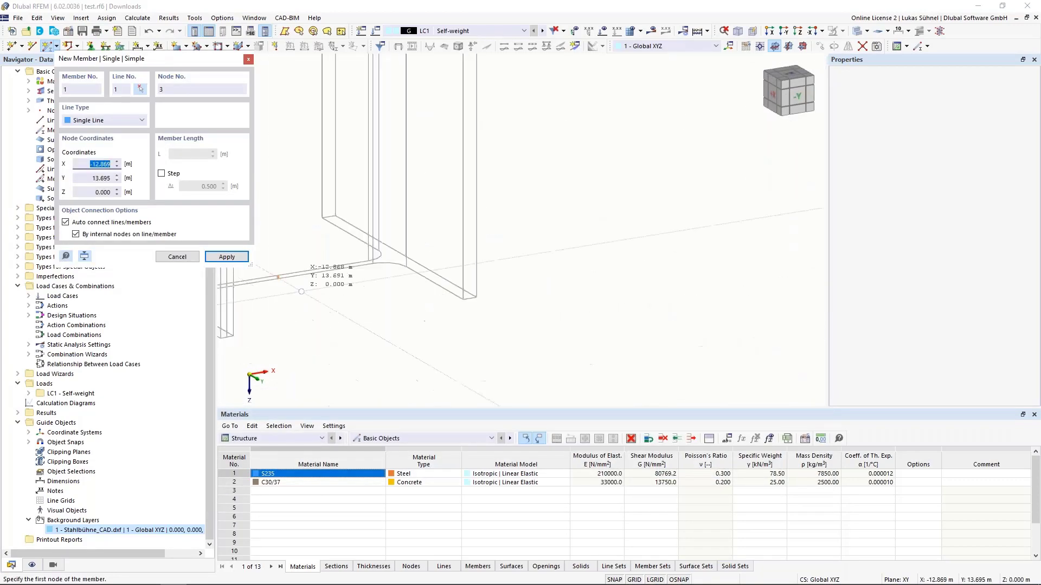
scroll(396, 327, "down", 3)
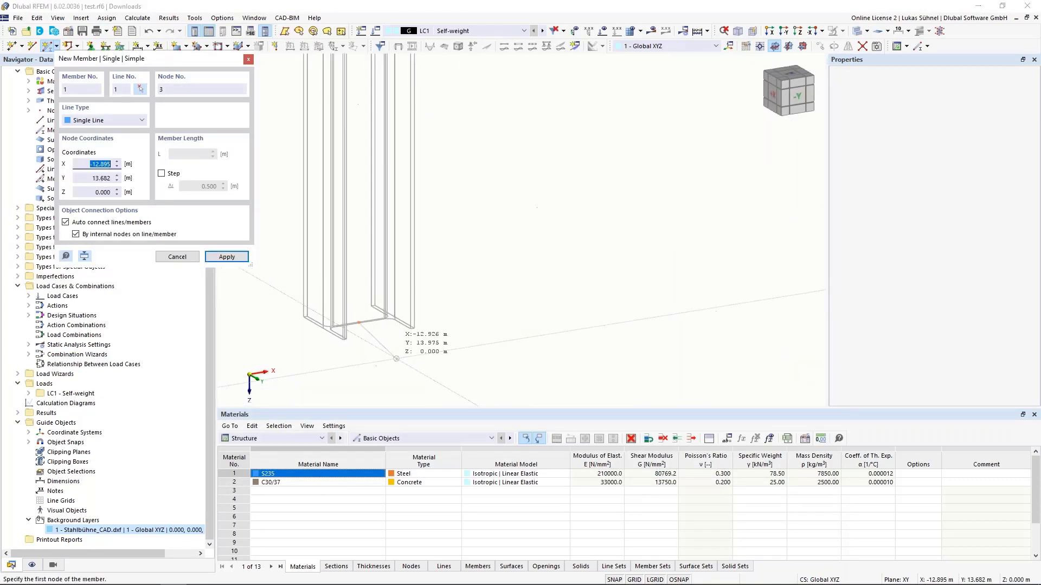
scroll(396, 359, "up", 5)
left_click(417, 354)
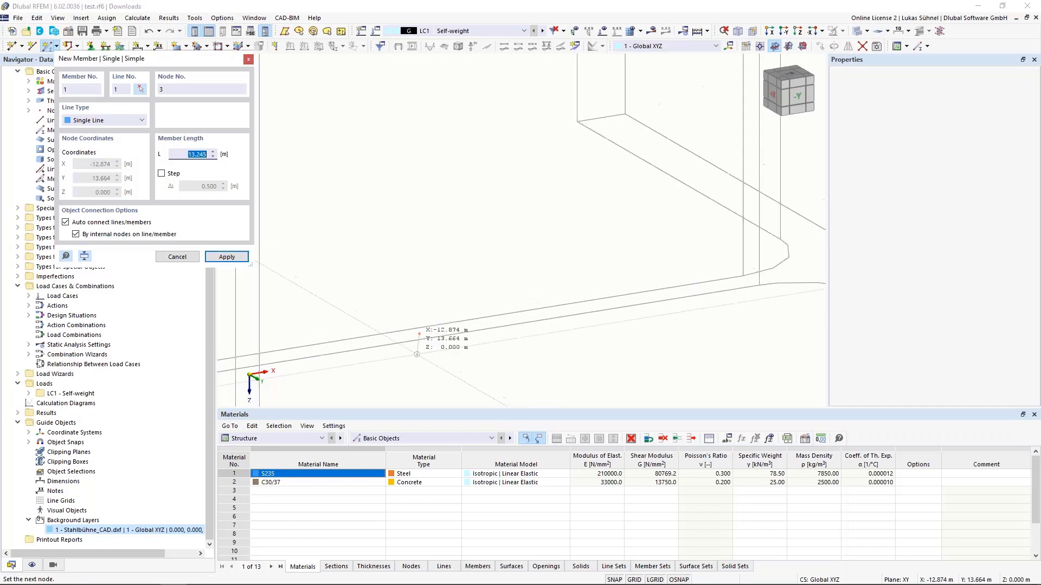
scroll(417, 354, "down", 4)
scroll(417, 352, "up", 5)
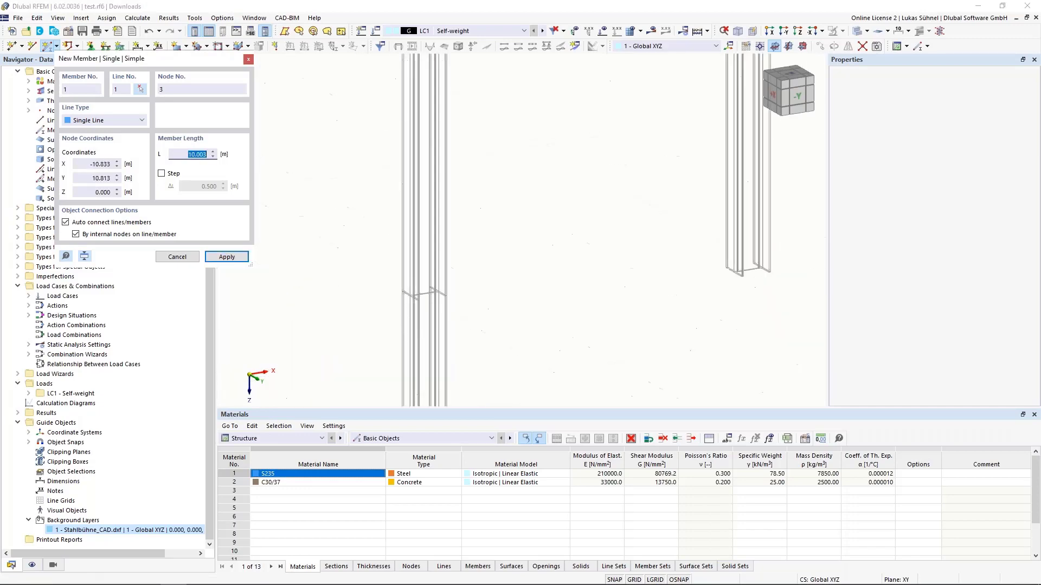
scroll(500, 353, "down", 4)
scroll(499, 352, "up", 5)
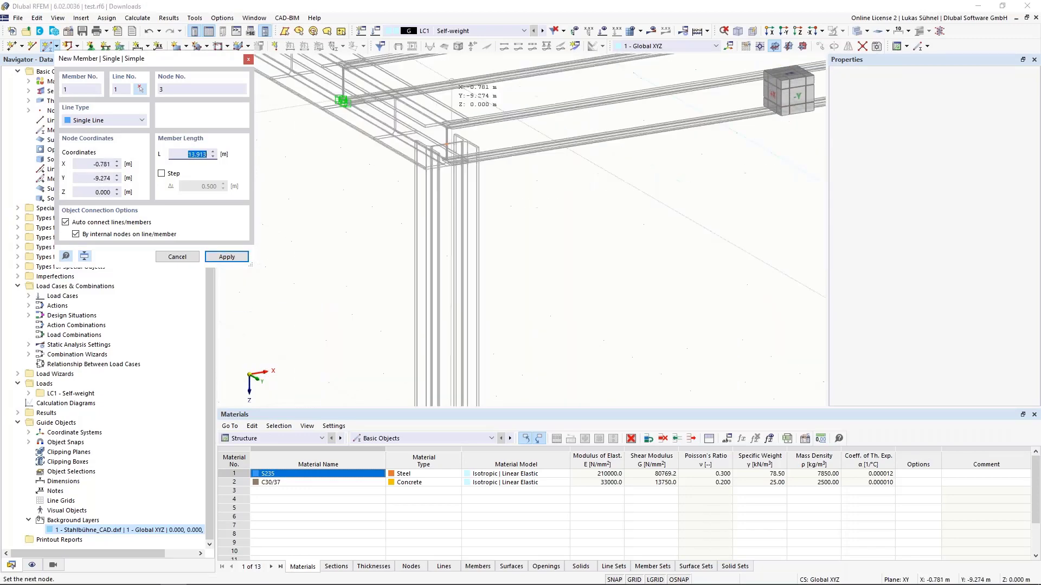
scroll(428, 331, "up", 6)
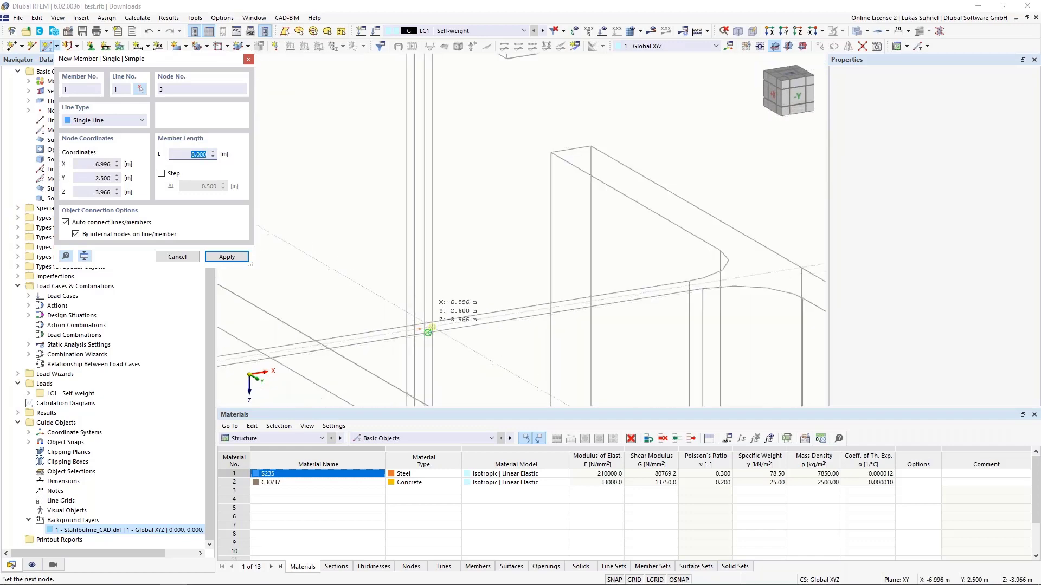
left_click(421, 329)
key("Escape")
scroll(465, 211, "down", 4)
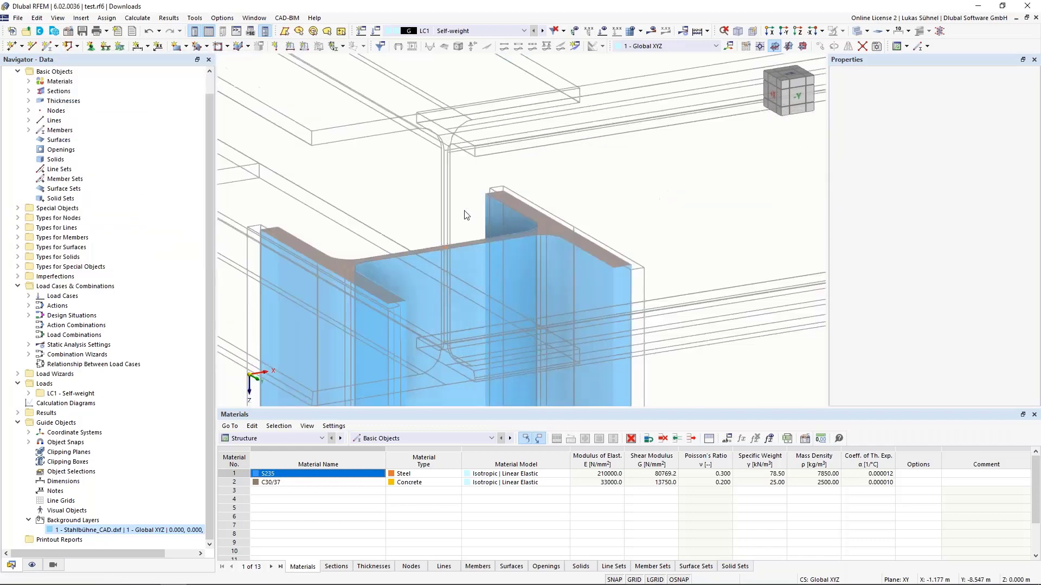
scroll(465, 211, "down", 6)
scroll(558, 295, "down", 2)
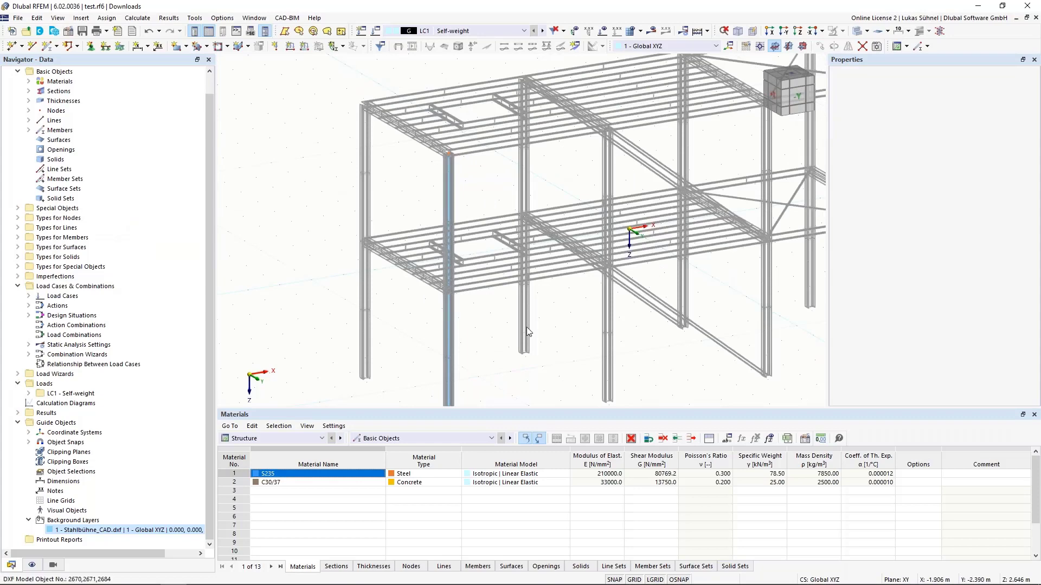
- Delete the modelled front corner column from the steel platform and close the test.rf6 model
scroll(528, 331, "down", 5)
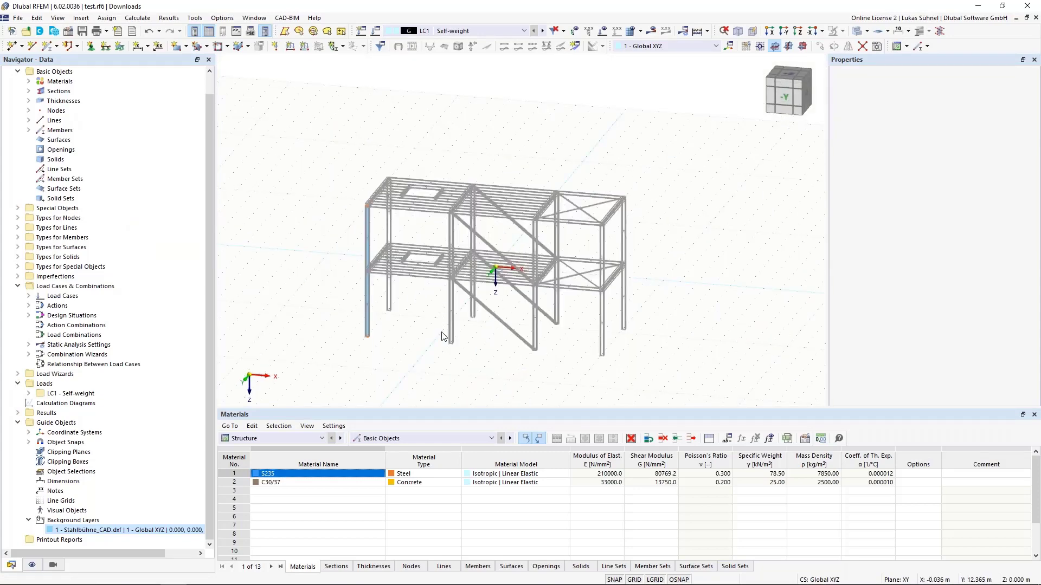
left_click_drag(292, 148, 501, 387)
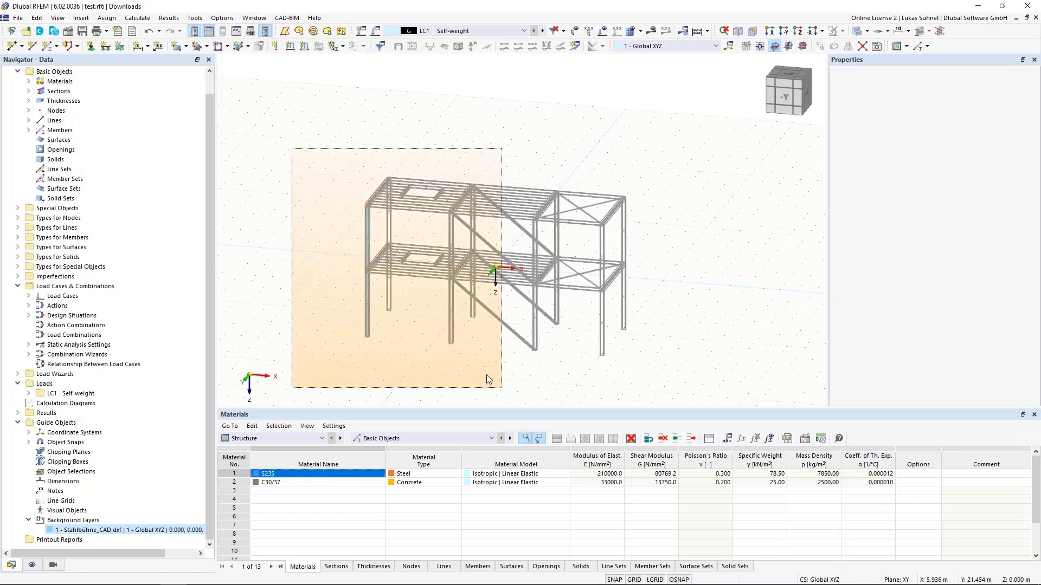
key("Delete")
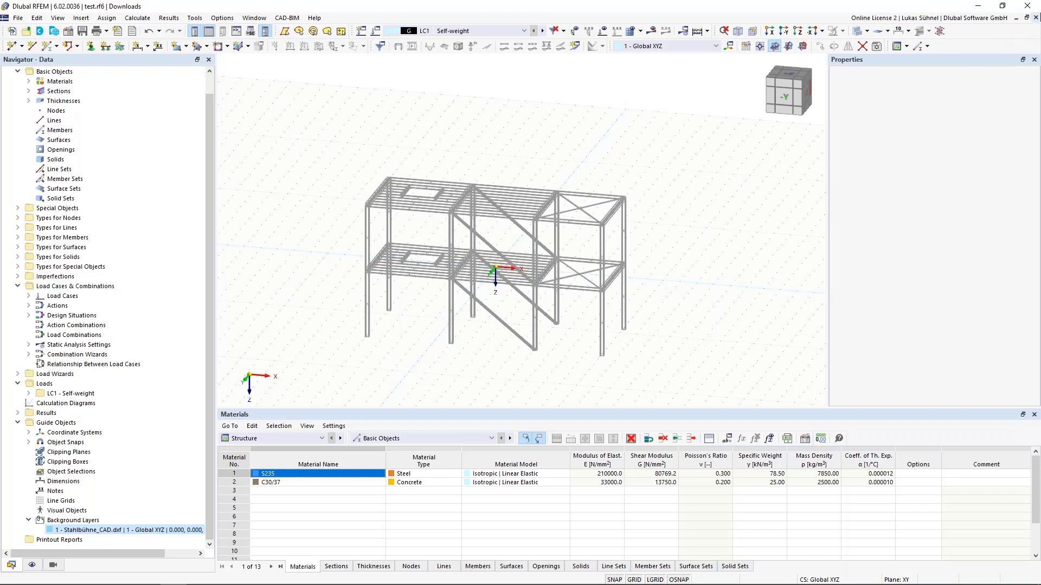
left_click(1036, 18)
left_click(565, 344)
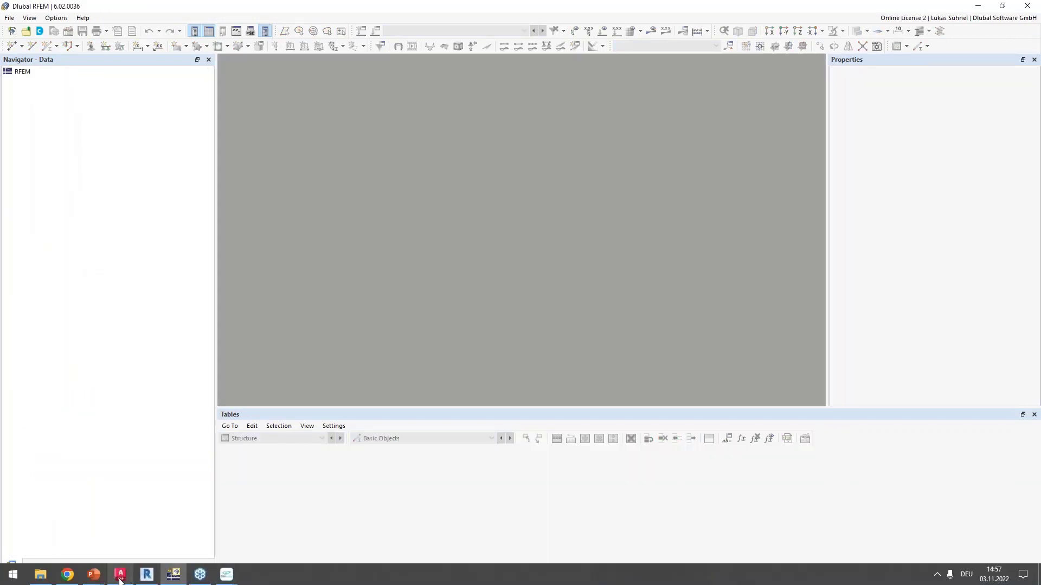
- Switch to AutoCAD and inspect the corner column's centre line and its layer assignment in Stahlbühne_analytisch.dxf
left_click(121, 576)
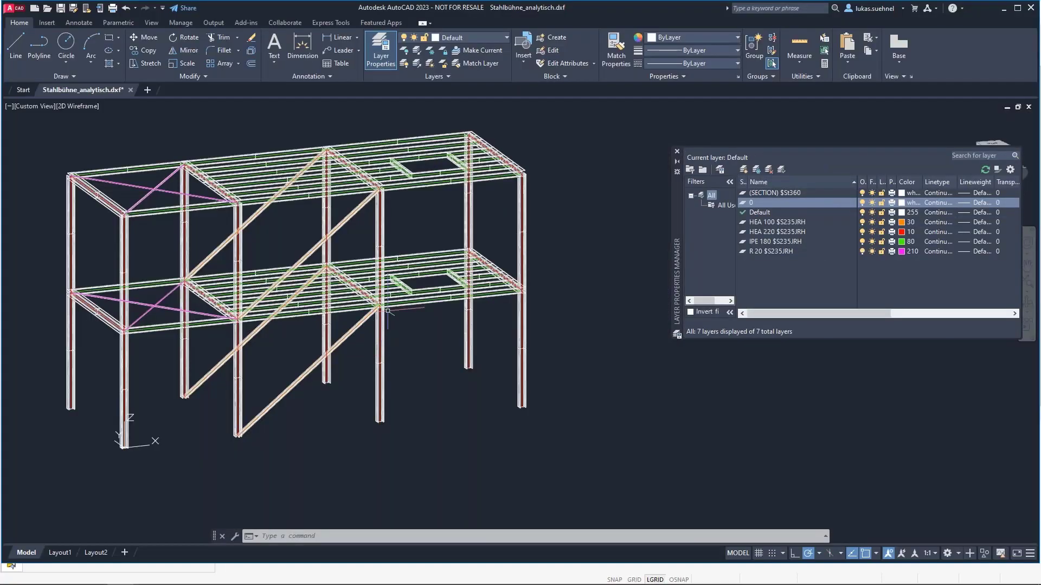
scroll(574, 336, "down", 2)
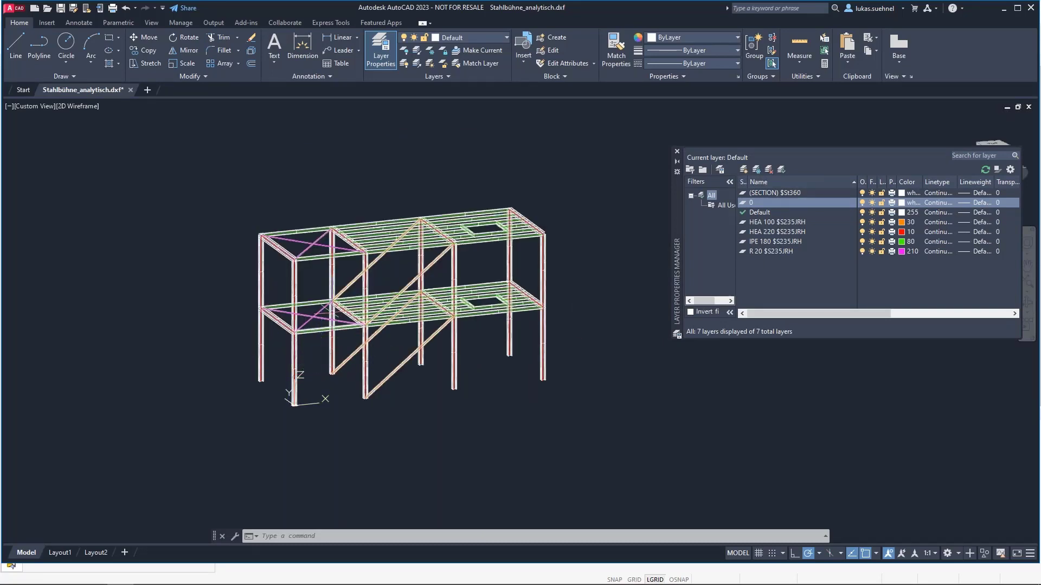
scroll(336, 276, "up", 2)
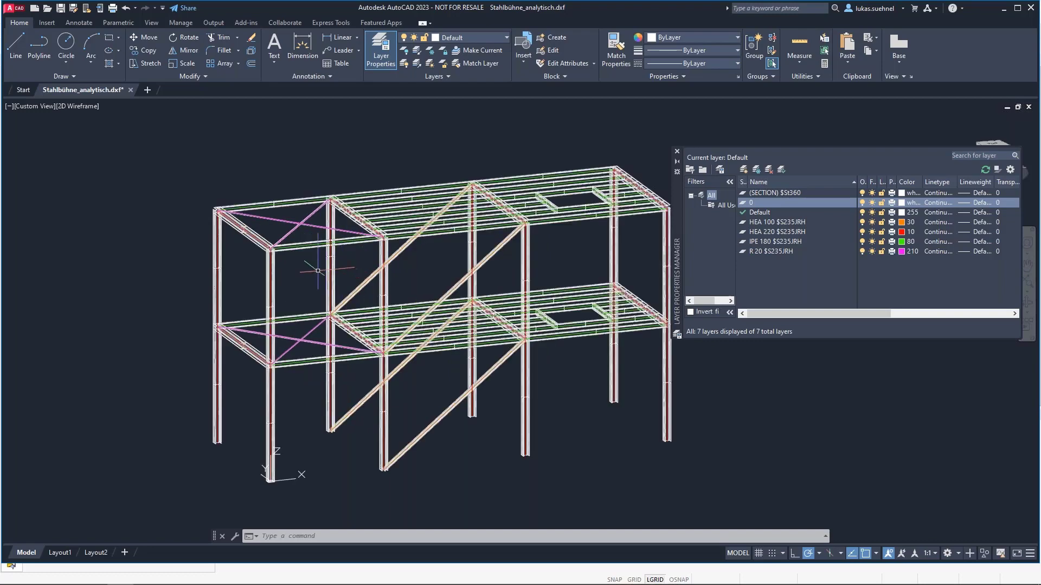
middle_click_drag(304, 266, 245, 254)
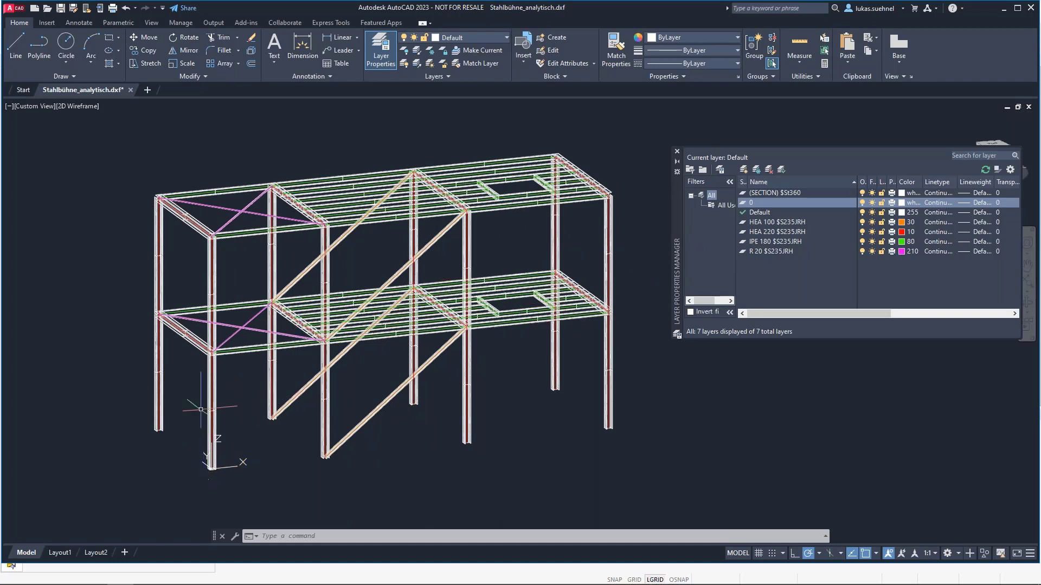
scroll(144, 221, "up", 10)
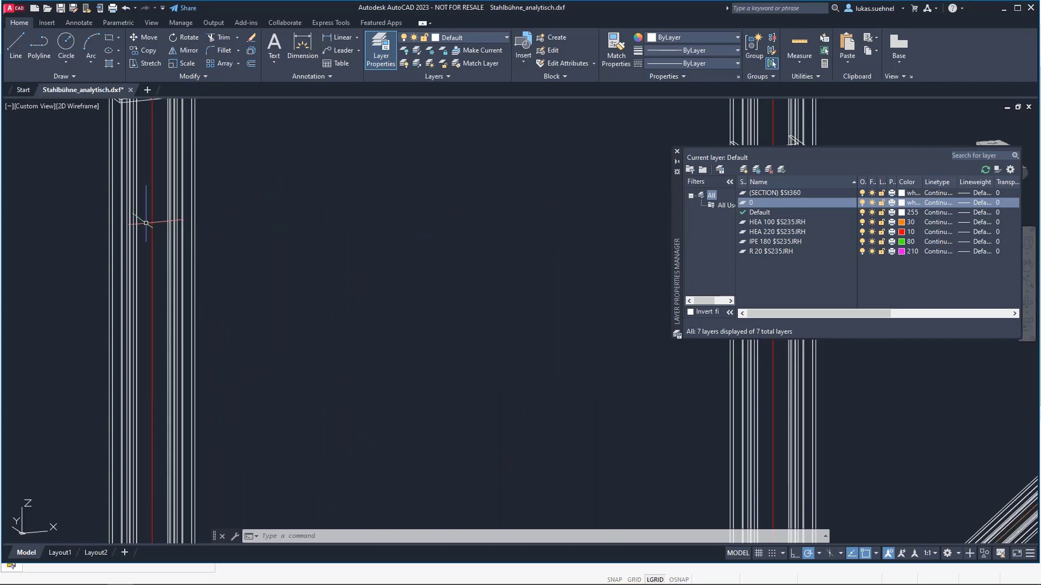
middle_click_drag(244, 203, 372, 331)
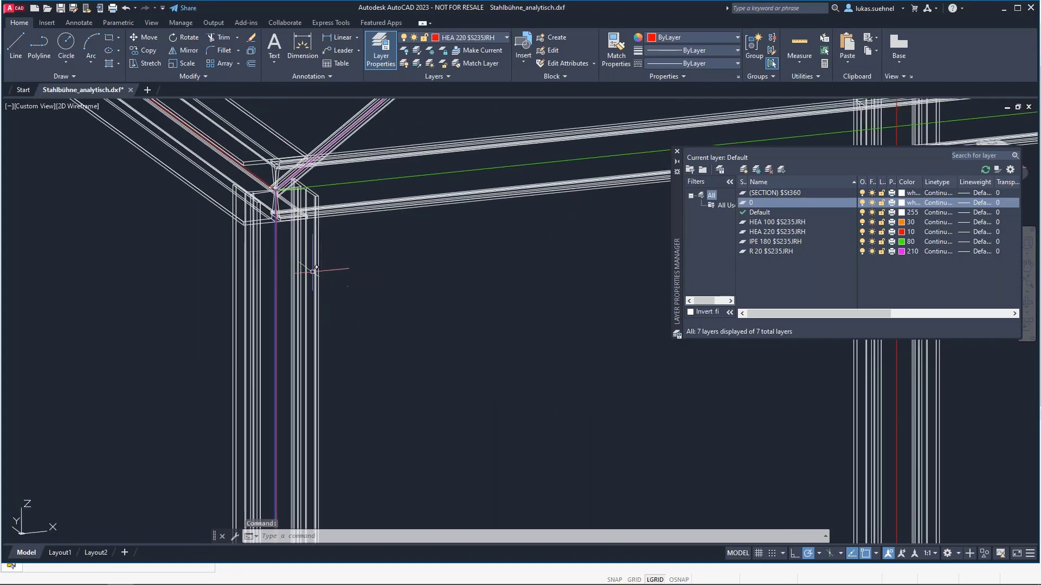
scroll(319, 268, "down", 8)
key("Escape")
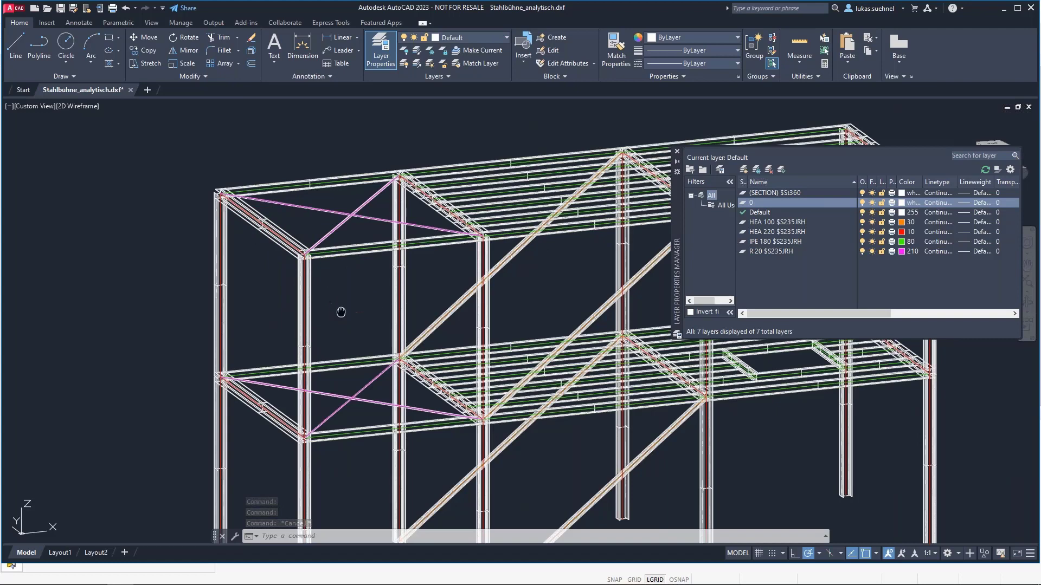
- Examine the axis lines of the horizontal cross bracing and the section-named layers such as HEA 100 $S235JRH
mouse_move(342, 309)
middle_mouse_down()
mouse_move(331, 298)
mouse_move(341, 318)
middle_mouse_up()
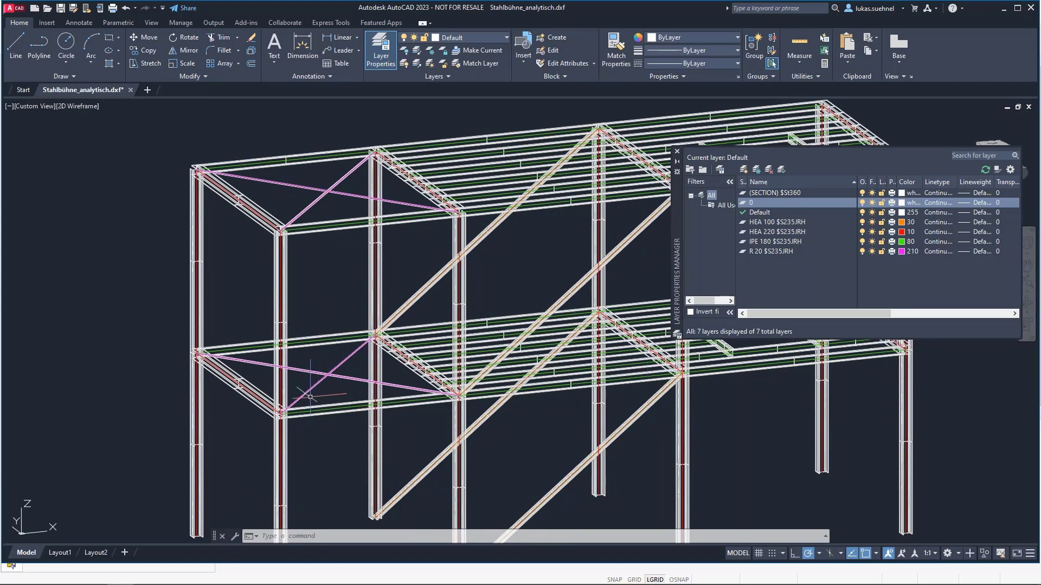
scroll(309, 401, "up", 3)
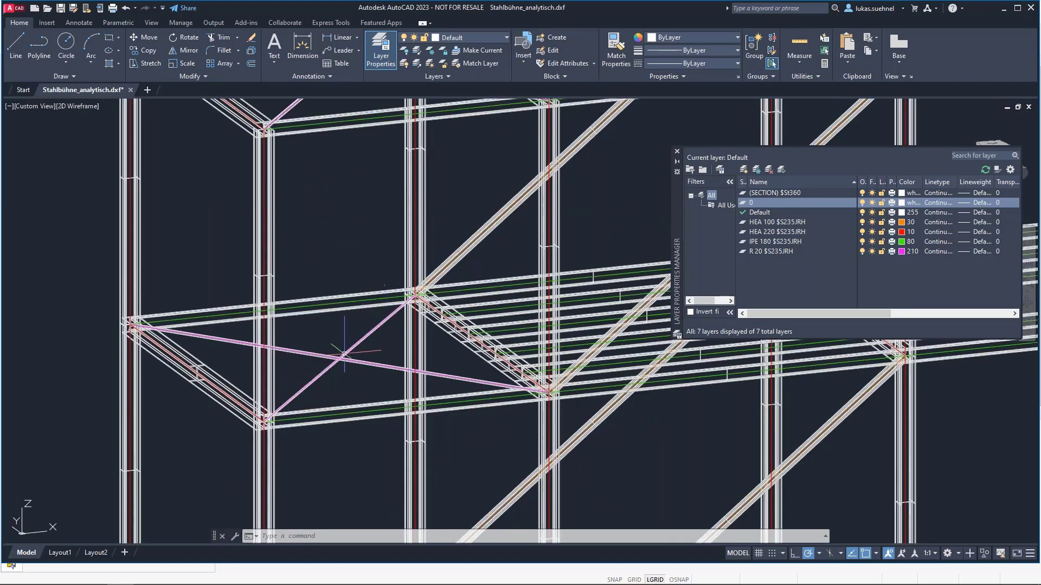
scroll(325, 384, "up", 5)
scroll(325, 357, "down", 5)
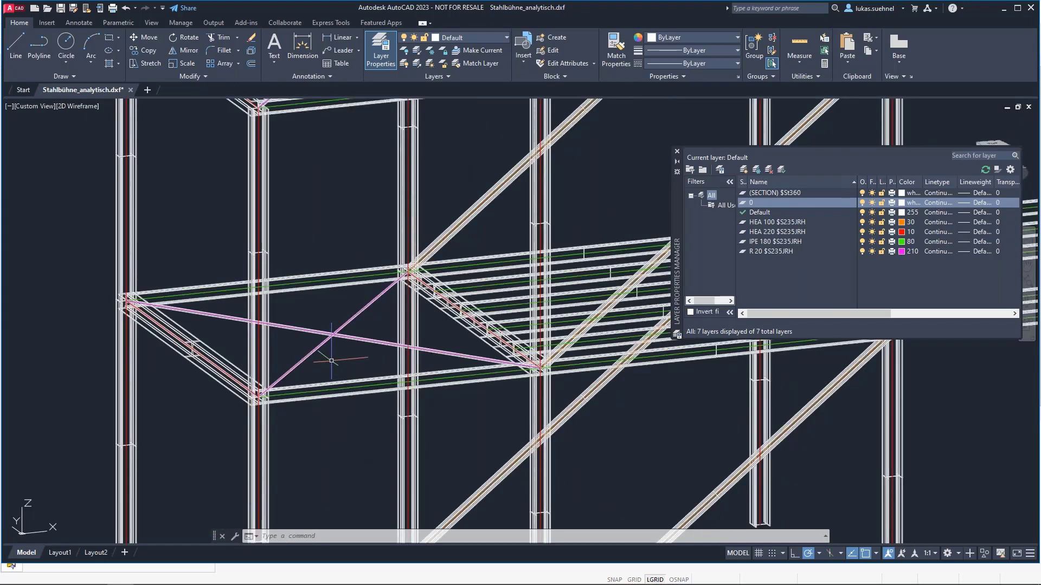
scroll(303, 281, "down", 4)
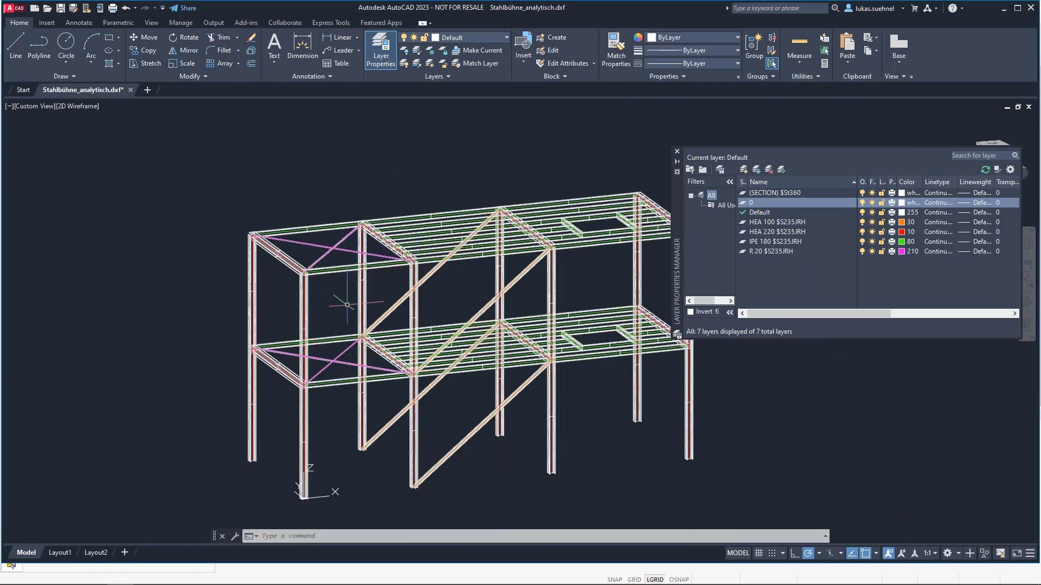
middle_click_drag(340, 309, 350, 206)
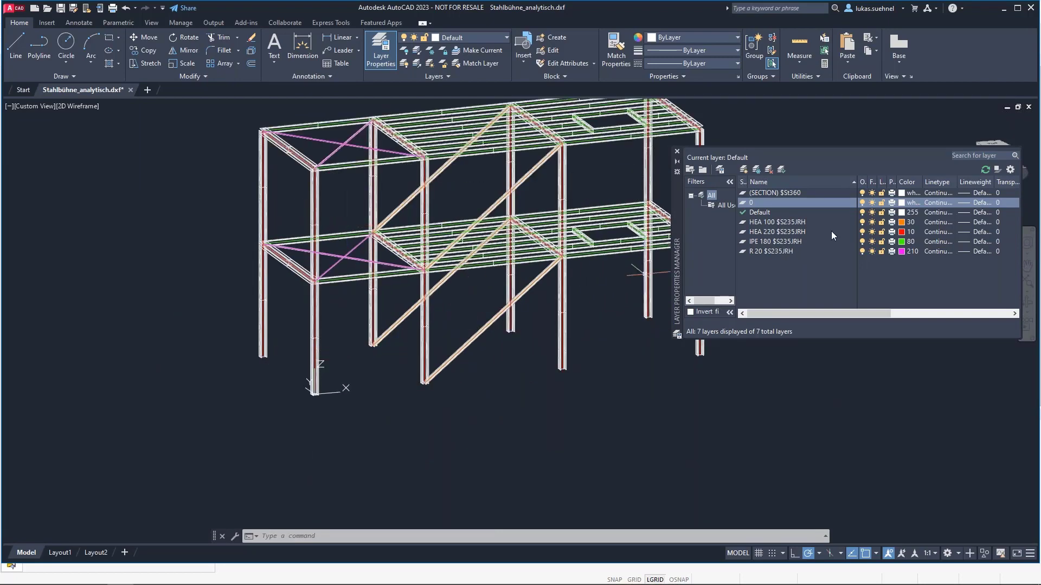
left_click(808, 223)
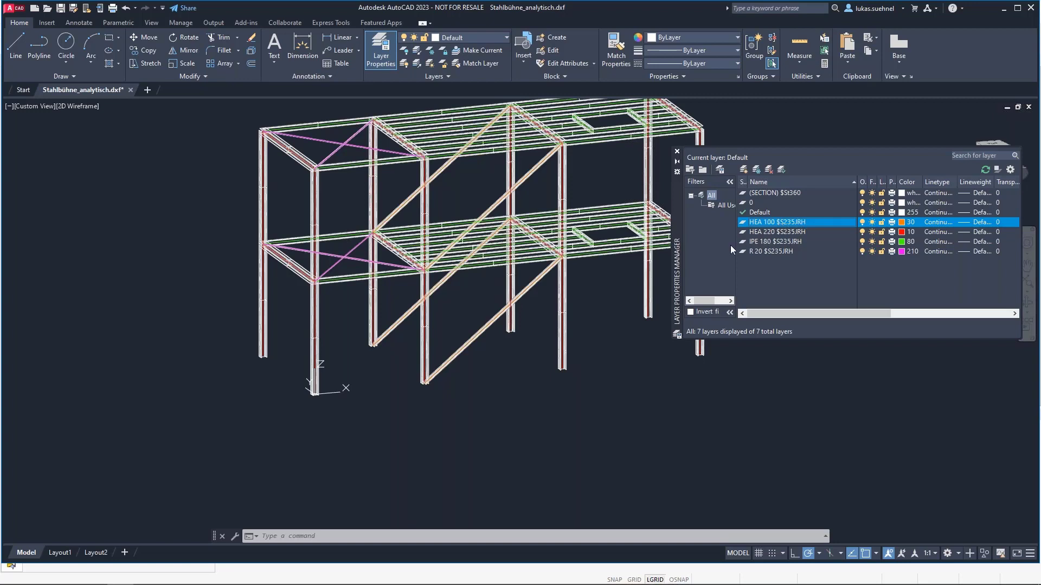
middle_click_drag(500, 399, 384, 423)
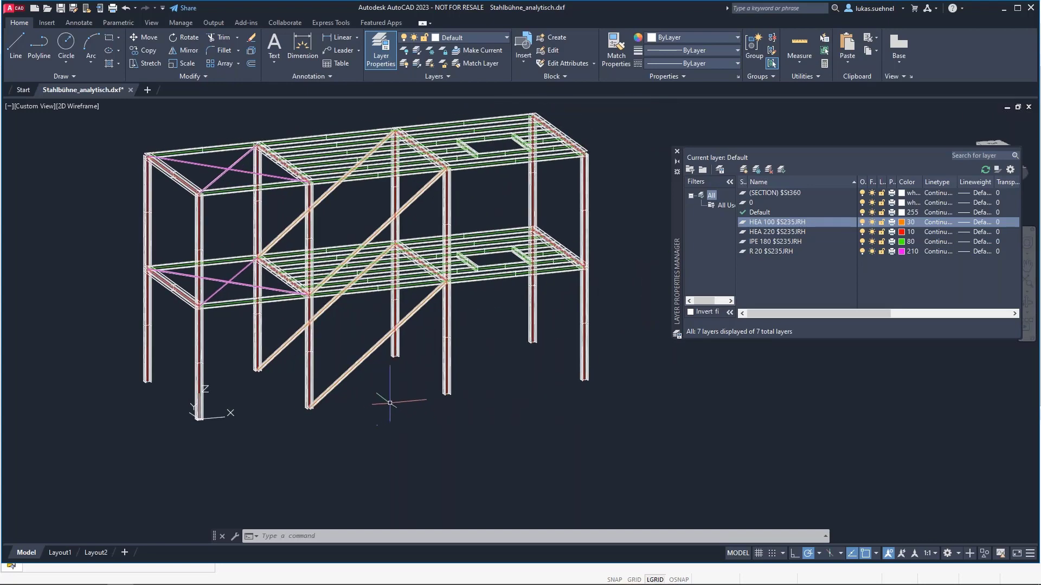
- Switch to RFEM and start a direct model import from AutoCAD
key("alt+Tab")
left_click(9, 18)
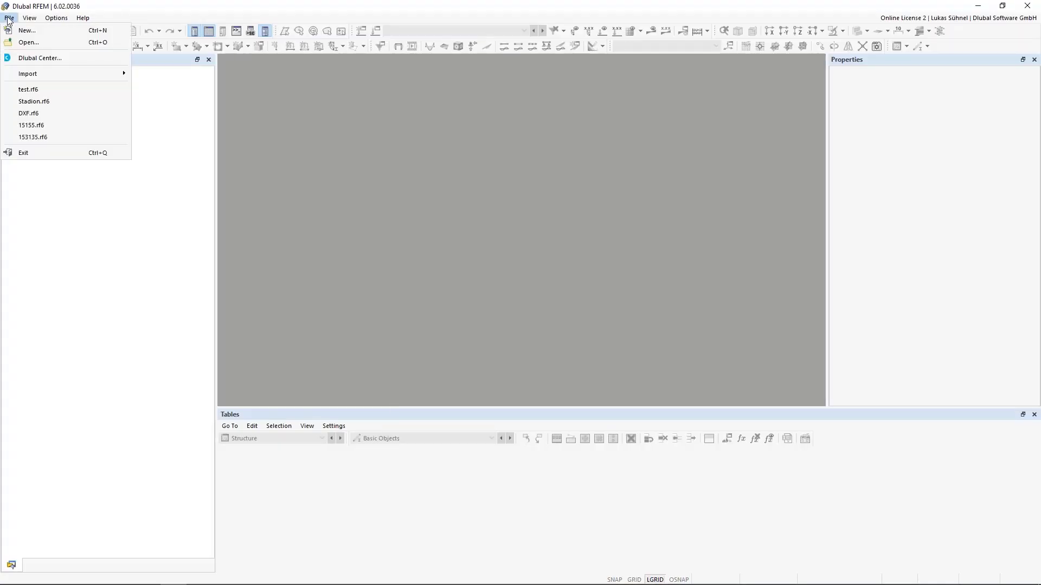
mouse_move(96, 74)
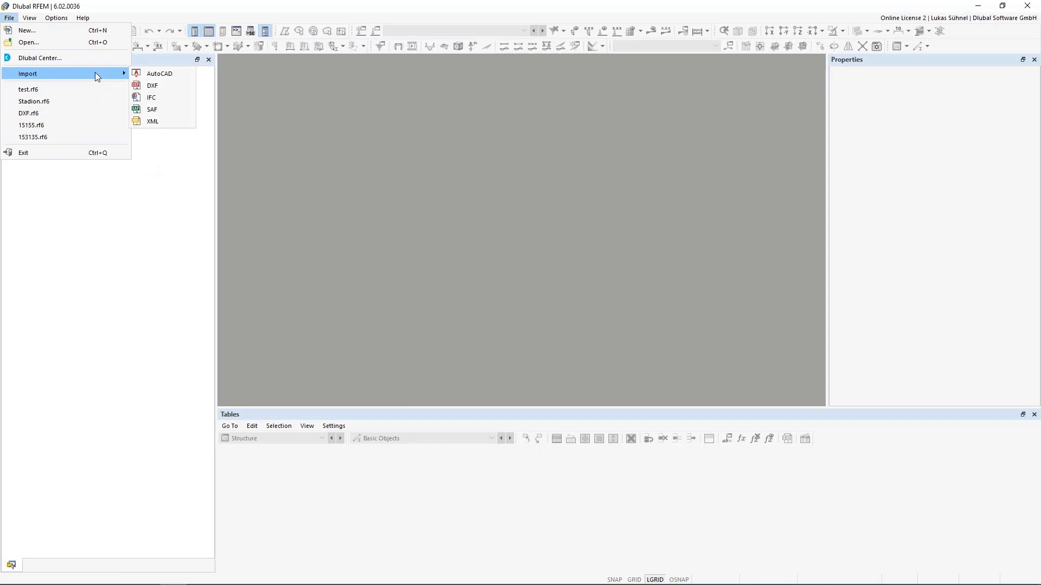
left_click(142, 74)
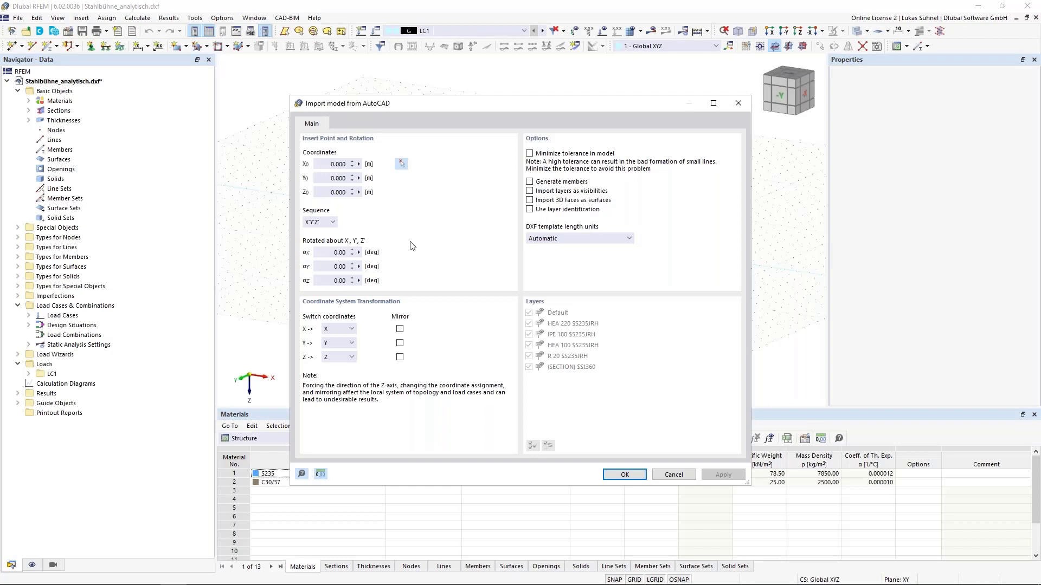
- Import the model with generated members and layer identification, excluding the Default and (SECTION) $St360 layers and using the Default conversion table
left_click(529, 183)
left_click(530, 209)
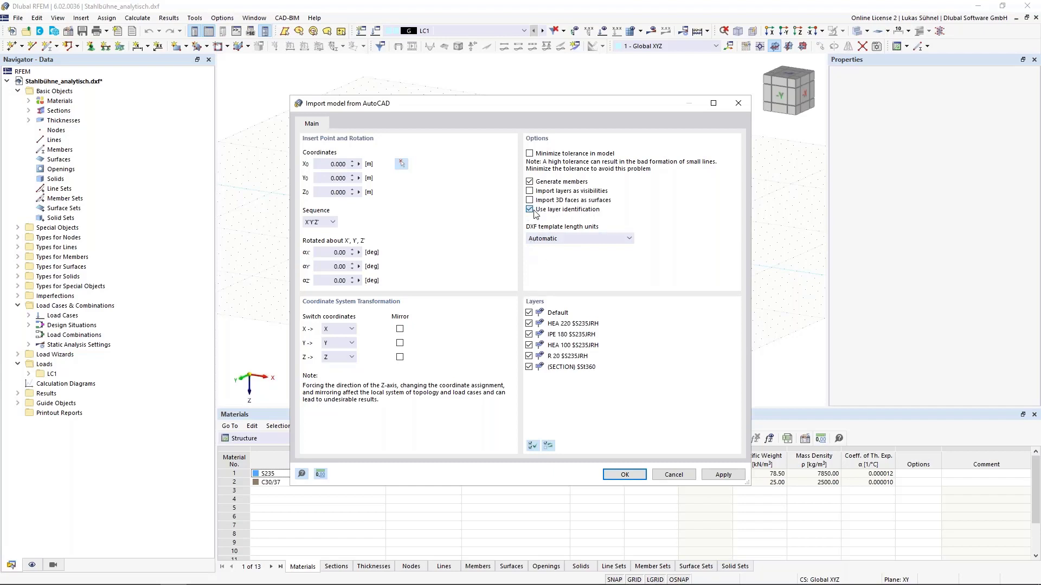
left_click(528, 313)
left_click(528, 367)
left_click(622, 476)
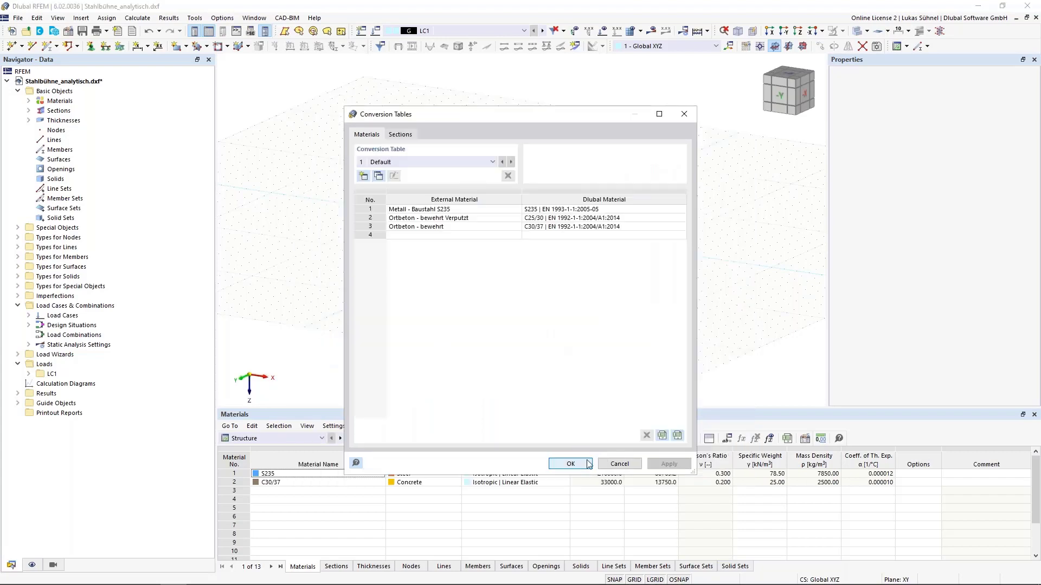
left_click(588, 464)
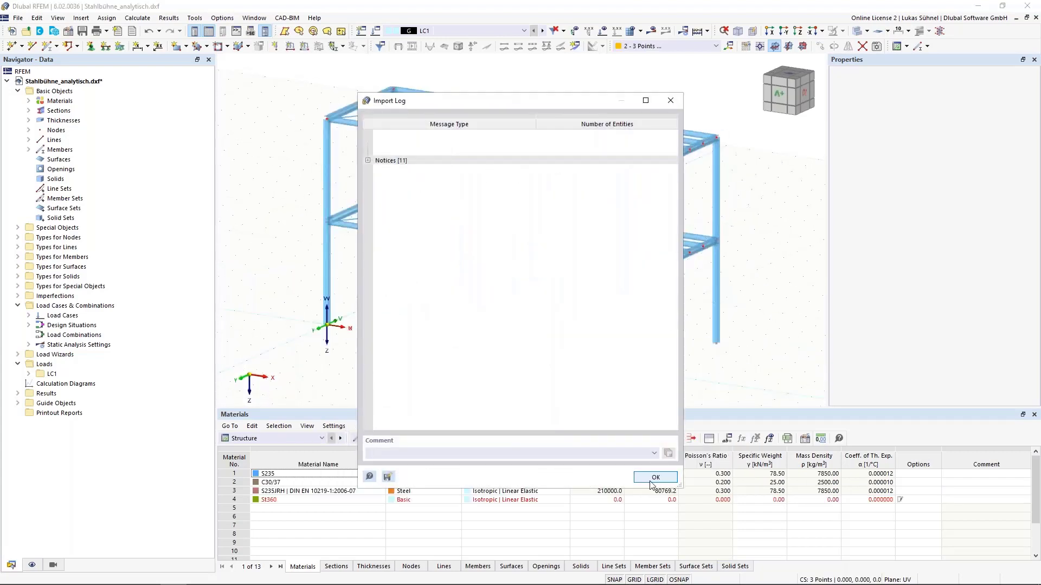
left_click(652, 482)
- Inspect the whole imported steel platform in wireframe display and return it to the solid display
scroll(380, 337, "down", 3)
middle_click_drag(374, 346, 372, 326)
middle_click_drag(372, 327, 494, 317, "ctrl")
left_click(860, 31)
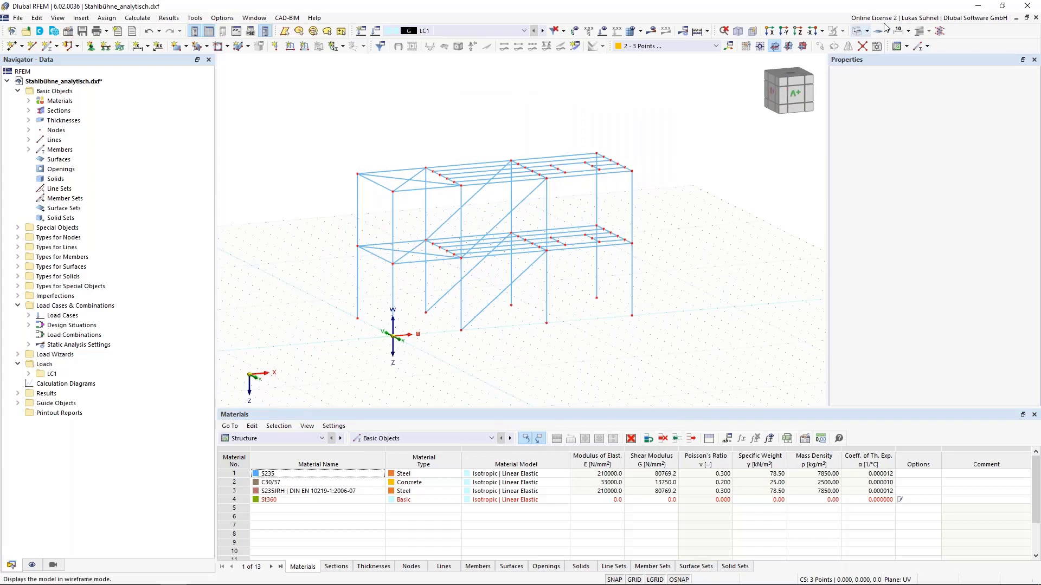
left_click(858, 31)
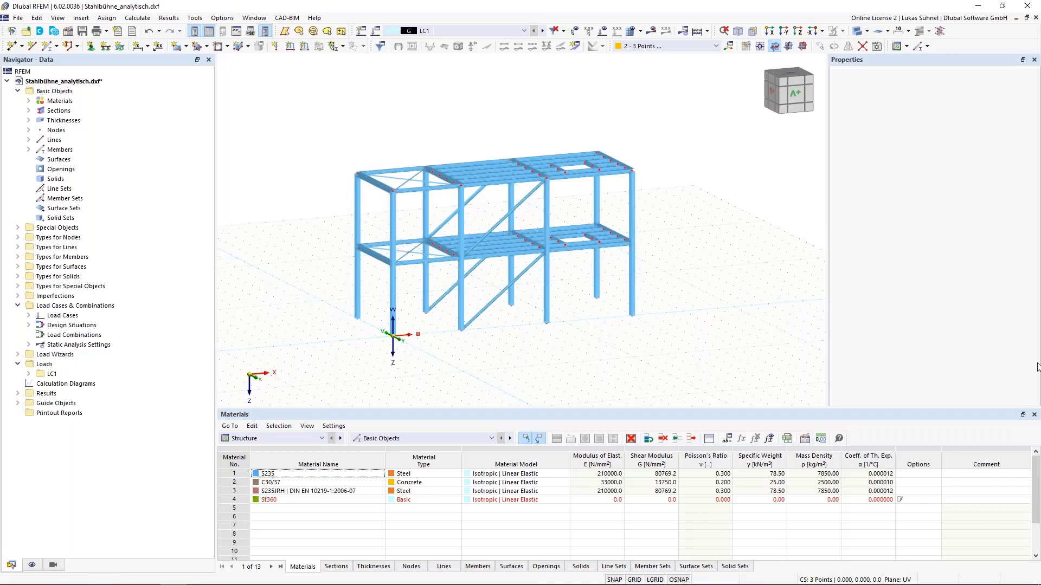
- Switch to AutoCAD and examine the centre lines at the column bases and the beam and bracing connections
key("alt+Tab")
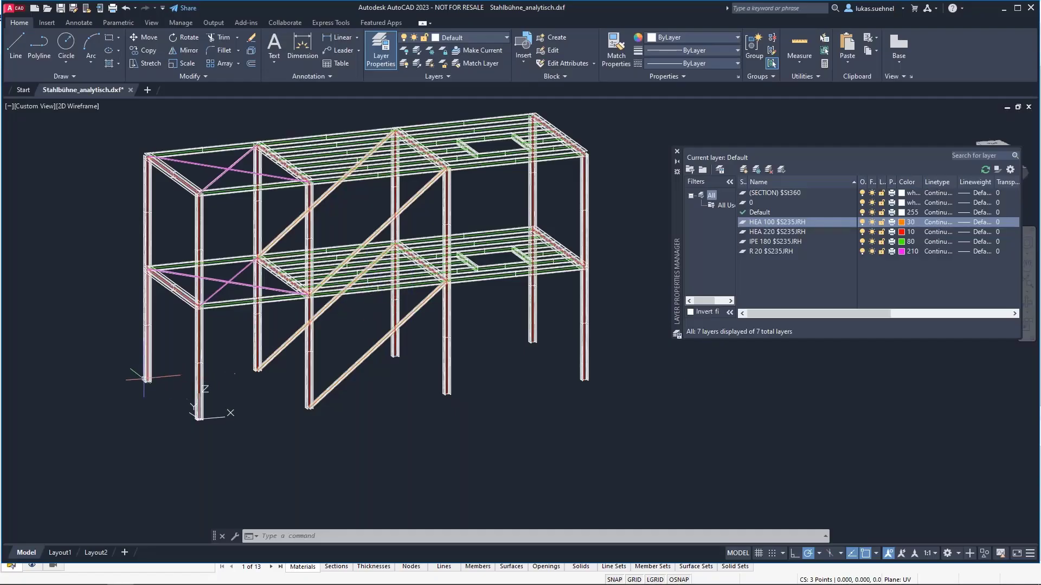
scroll(143, 378, "up", 8)
scroll(144, 378, "up", 2)
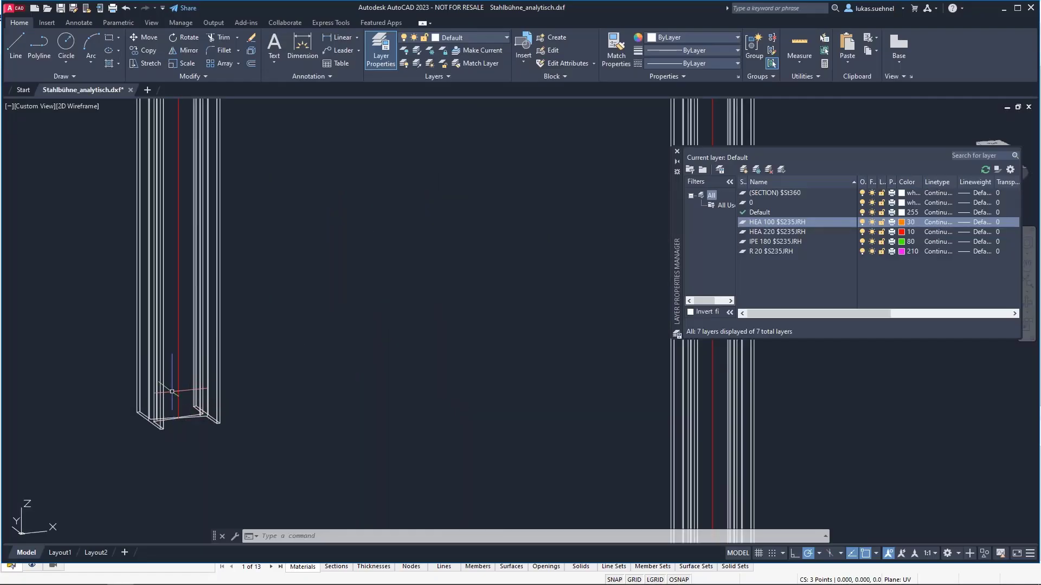
scroll(209, 433, "down", 4)
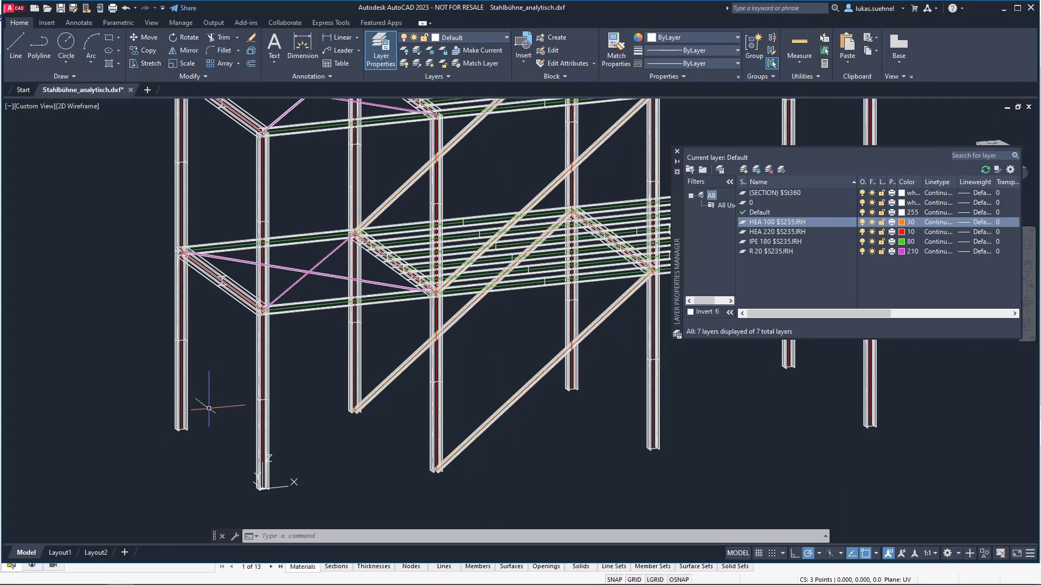
scroll(208, 409, "down", 3)
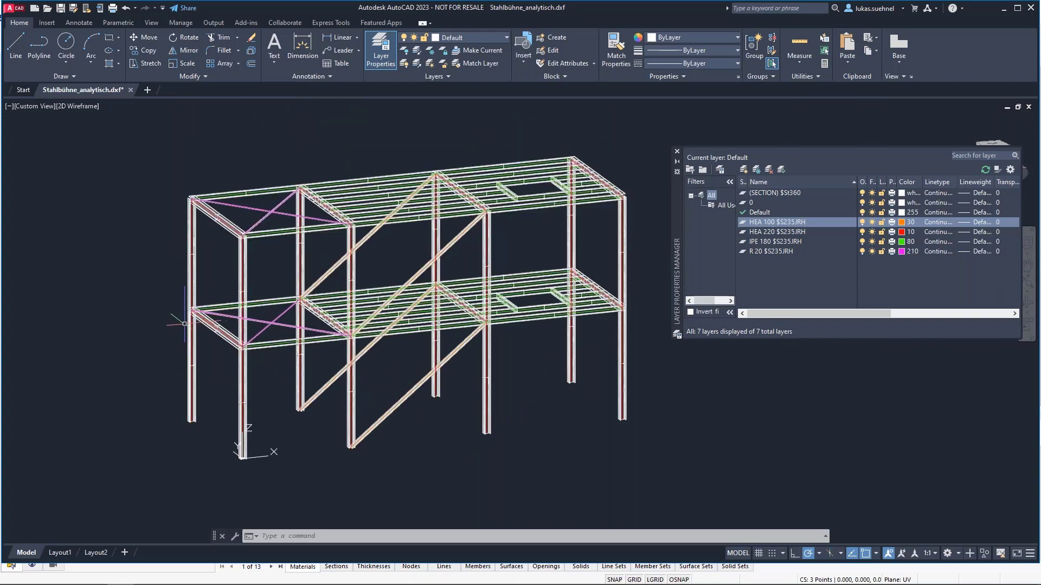
scroll(148, 323, "up", 3)
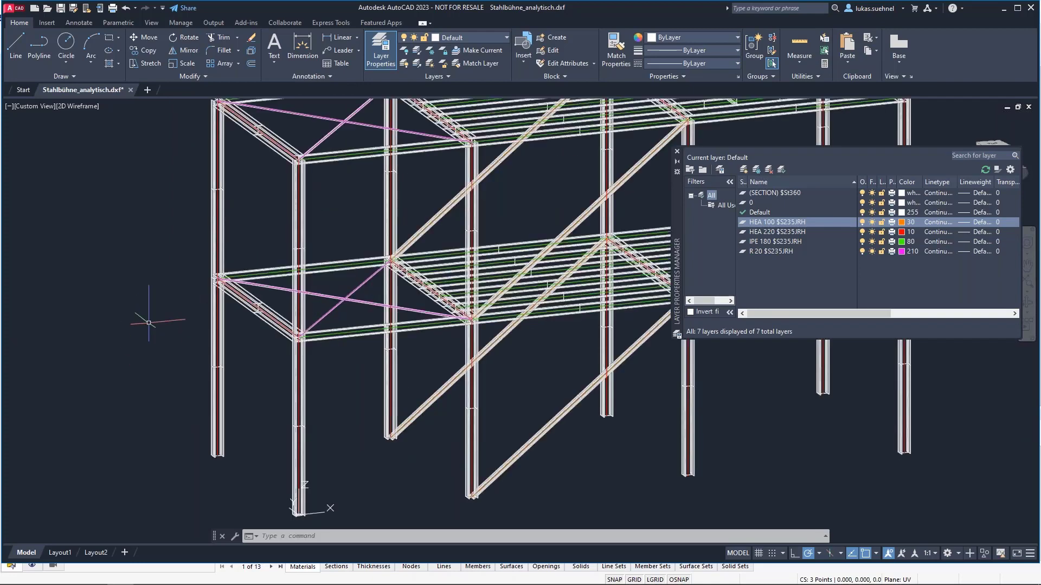
middle_click_drag(133, 279, 166, 304)
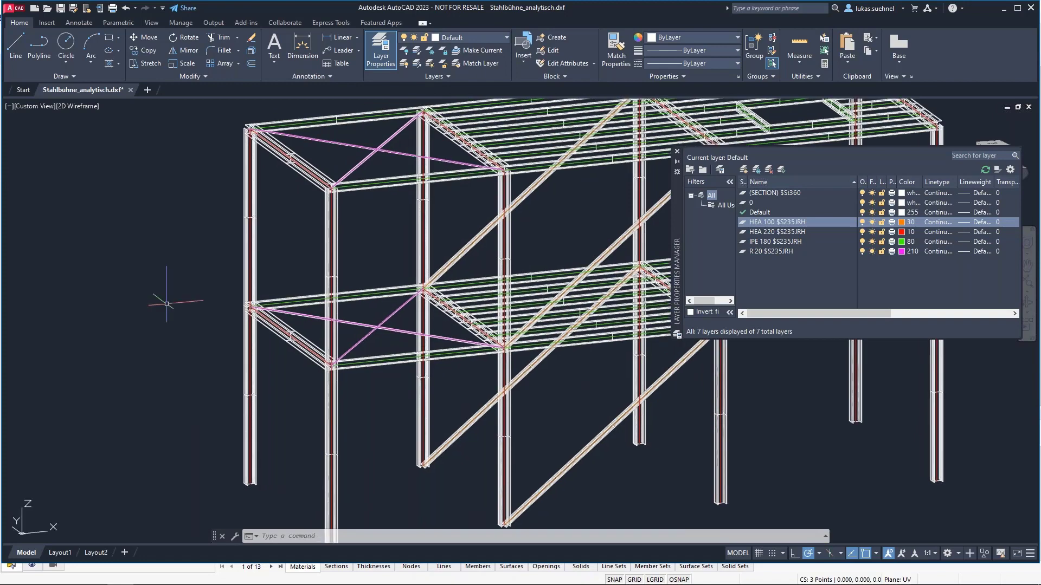
scroll(167, 304, "down", 2)
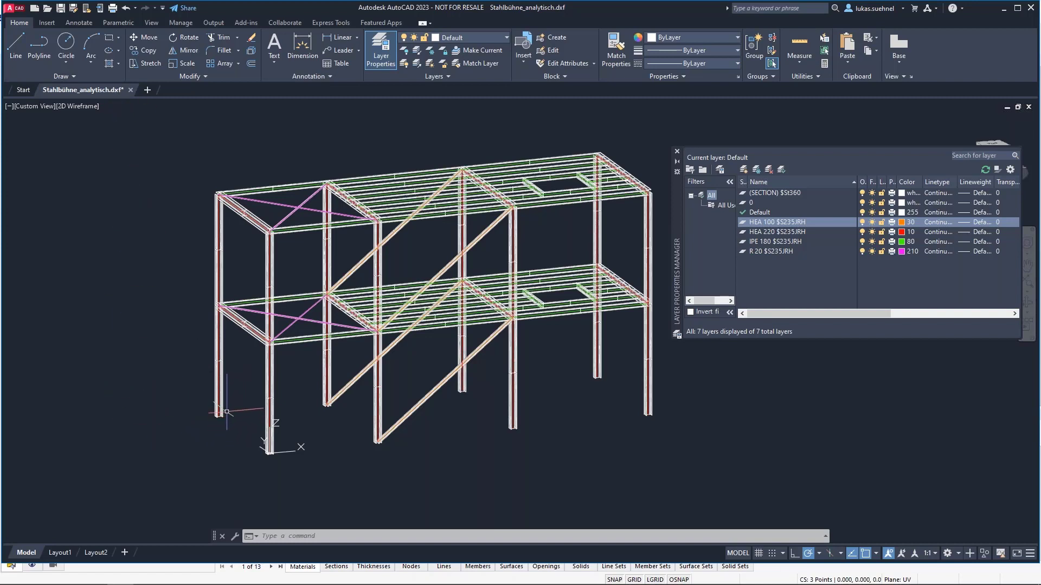
scroll(217, 415, "up", 5)
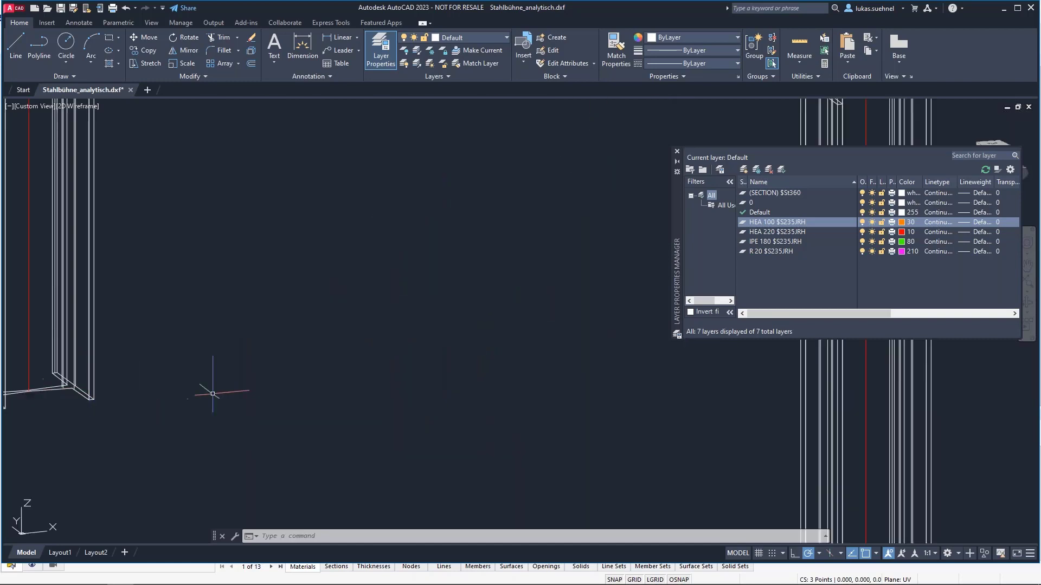
scroll(209, 390, "up", 3)
scroll(180, 405, "down", 5)
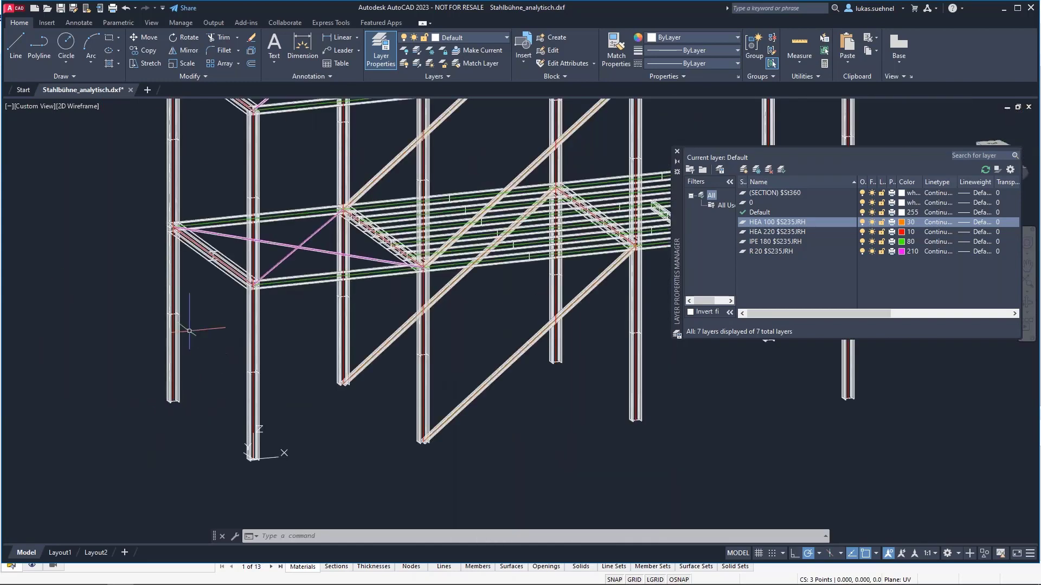
scroll(186, 383, "down", 3)
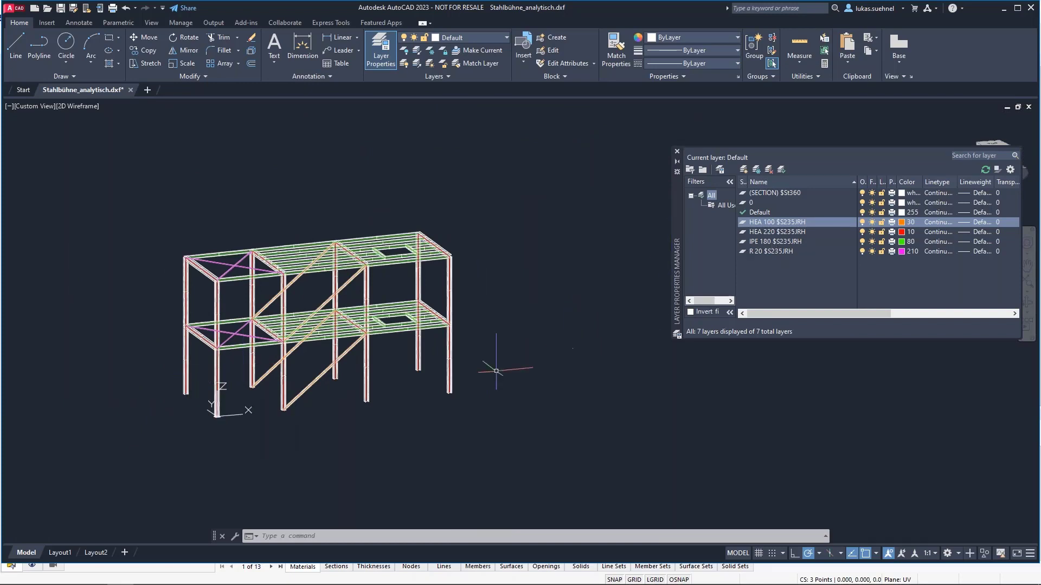
scroll(229, 407, "up", 2)
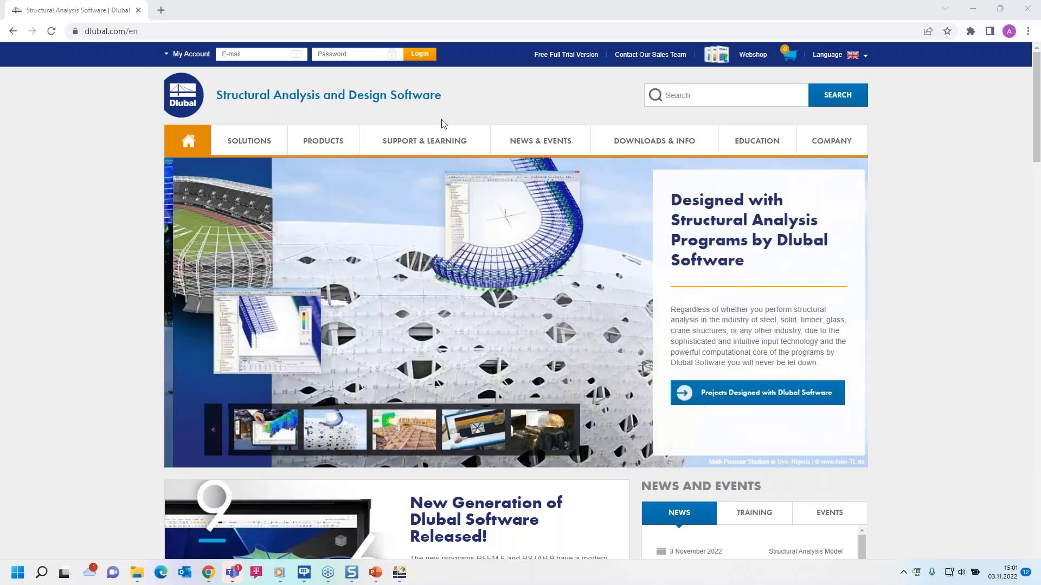
- Switch to the browser, open the Dlubal website's Webinars page and look through the list of RFEM 6 interface webinars
mouse_move(534, 142)
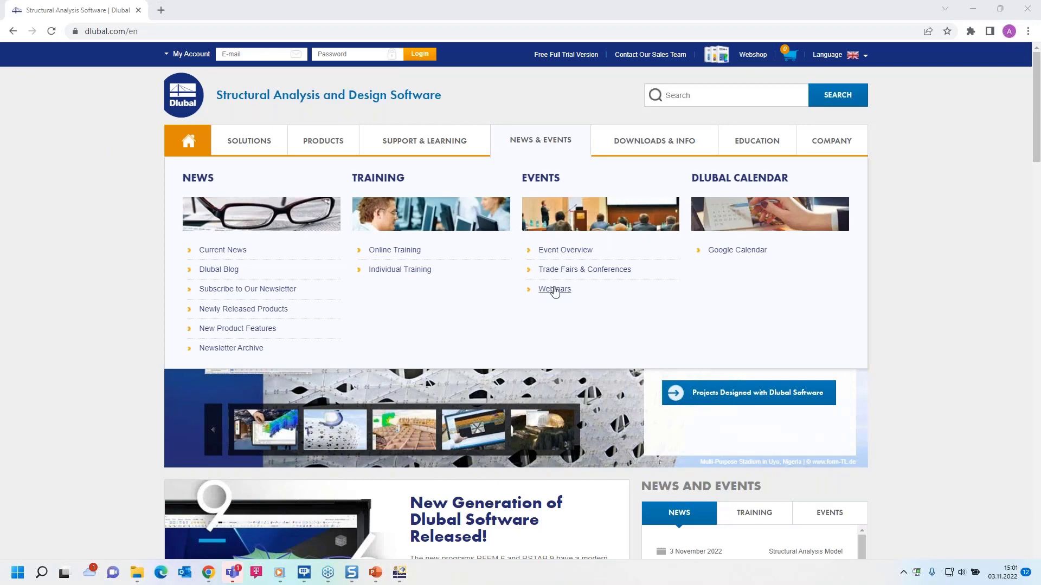
left_click(554, 291)
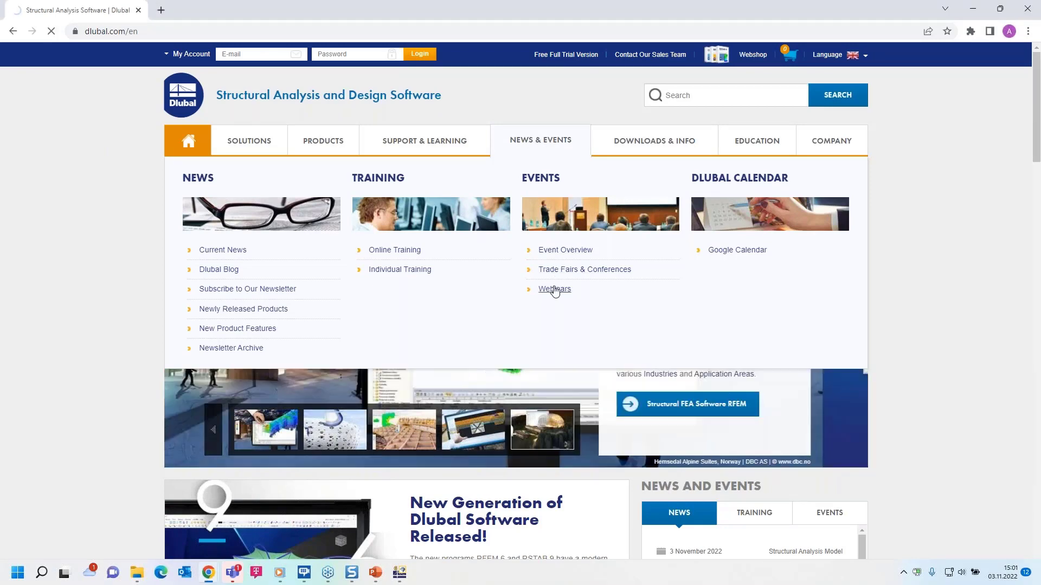
scroll(555, 291, "down", 6)
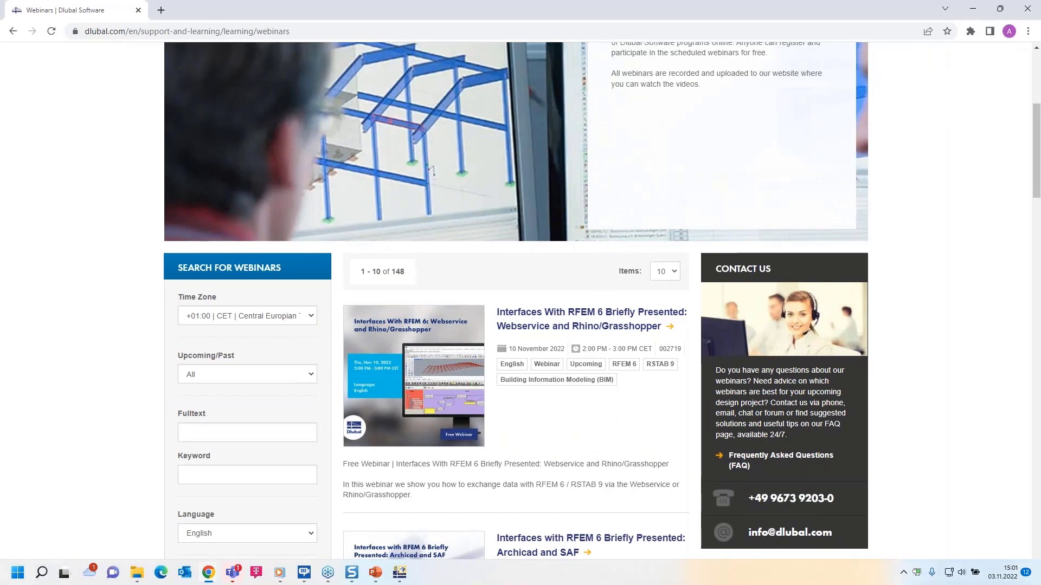
scroll(433, 172, "down", 3)
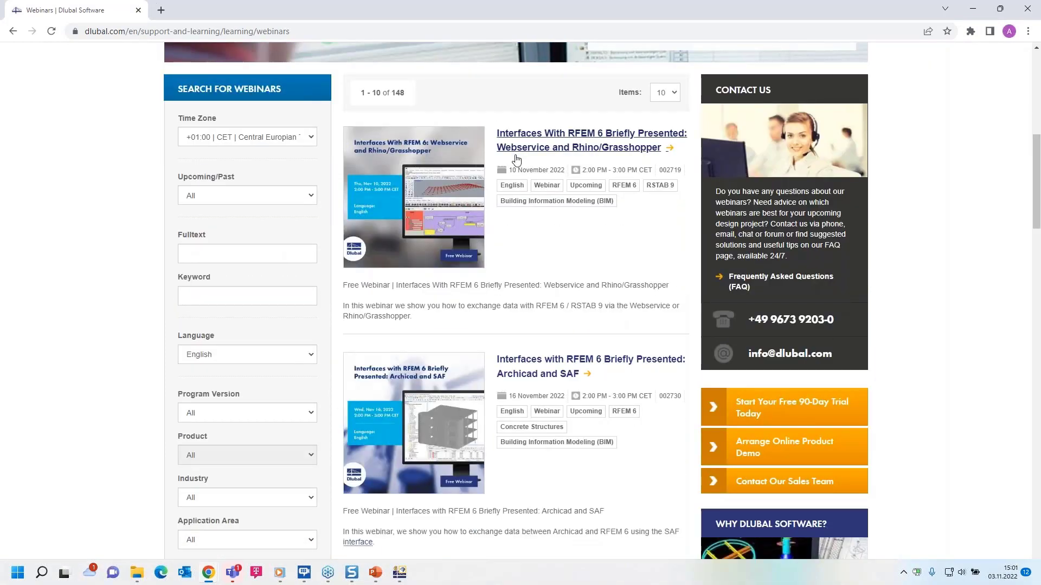
scroll(553, 282, "down", 3)
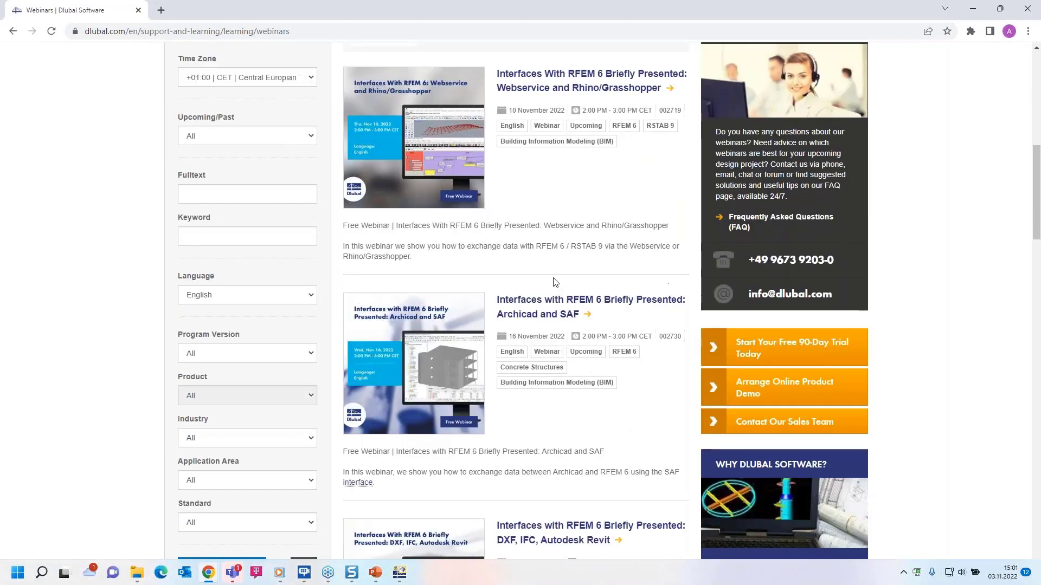
scroll(537, 218, "down", 1)
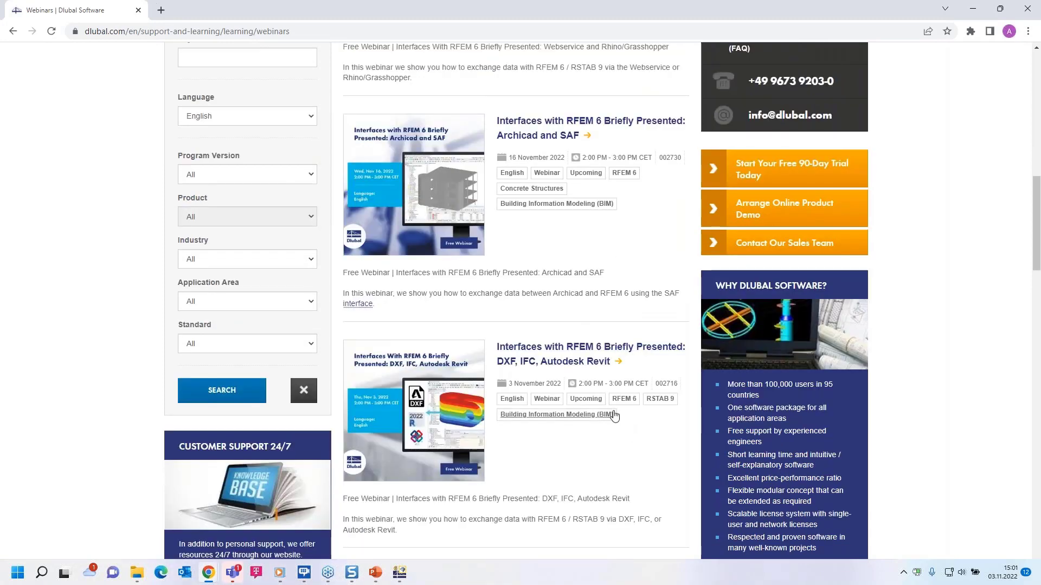
scroll(616, 417, "down", 2)
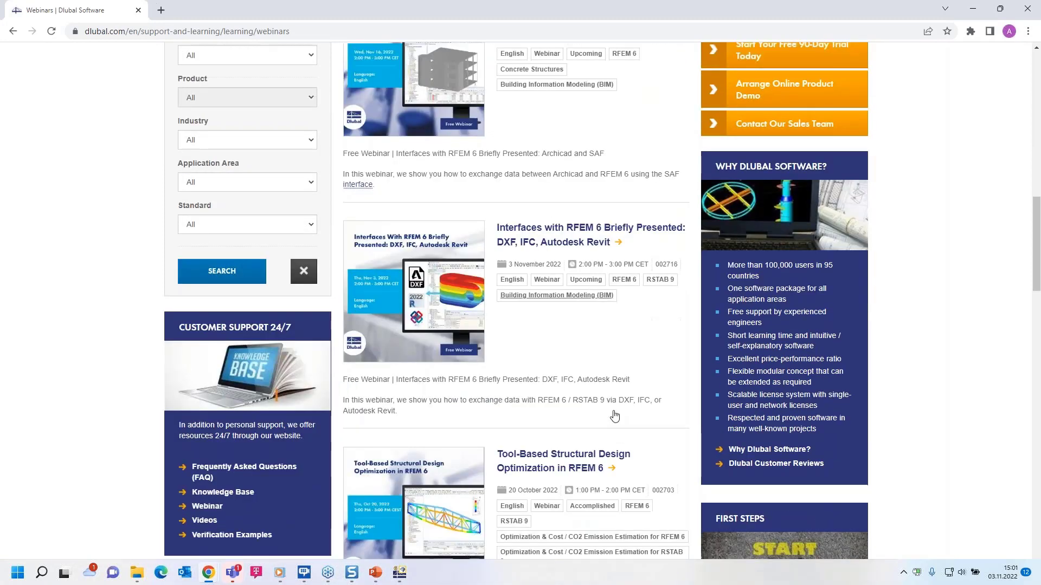
- Open the webinar "Interfaces with RFEM 6 Briefly Presented: DXF, IFC, Autodesk Revit" and review its content, downloads and models to download
left_click(542, 245)
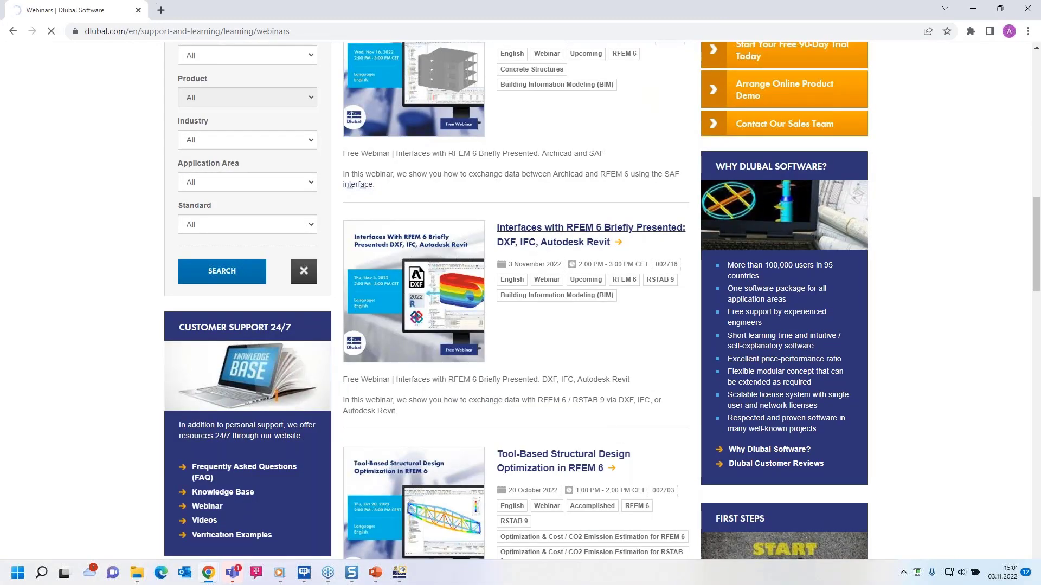
scroll(423, 441, "down", 5)
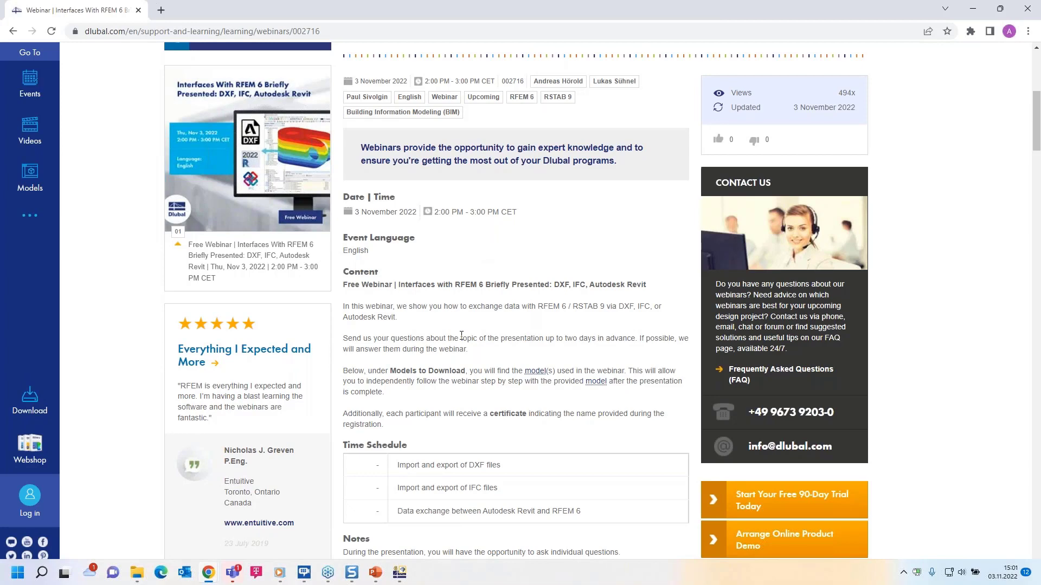
scroll(461, 335, "down", 3)
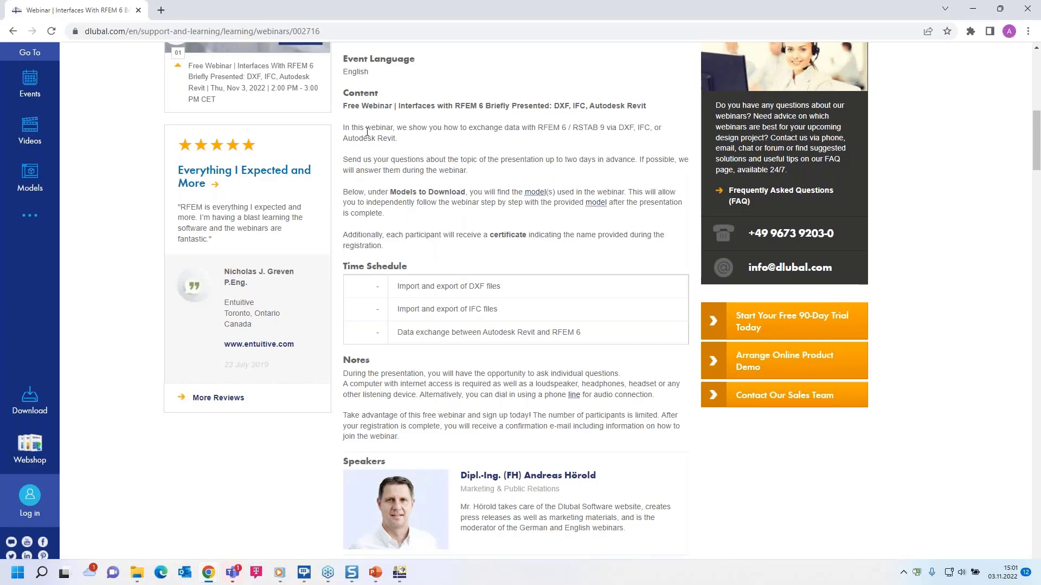
scroll(444, 253, "down", 9)
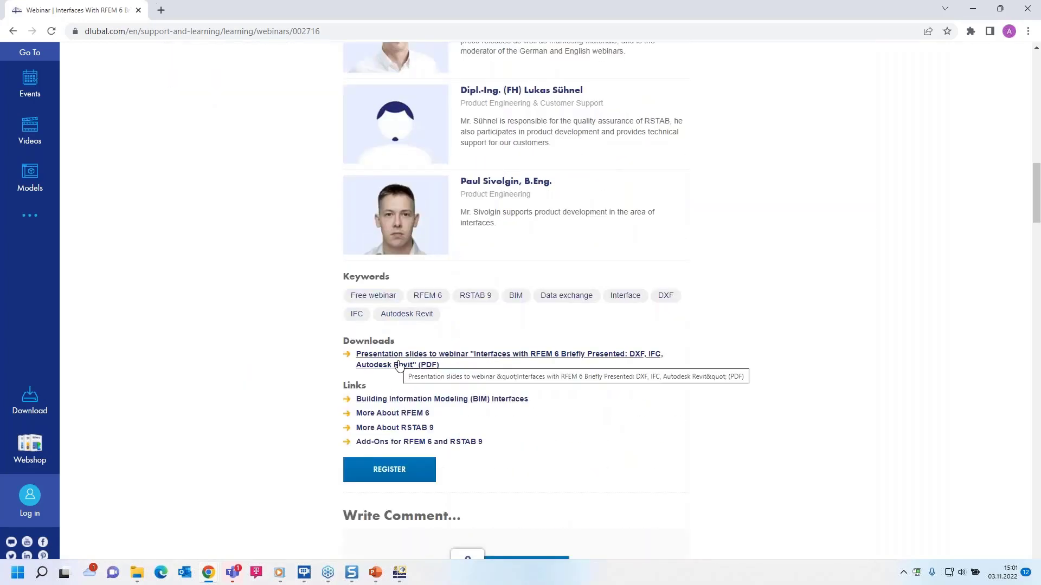
scroll(439, 339, "down", 11)
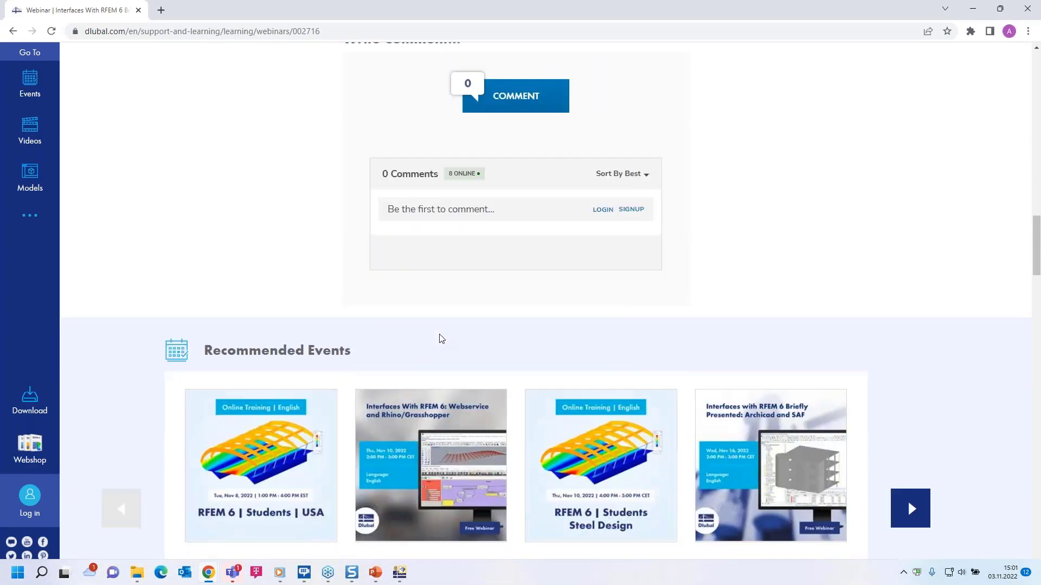
scroll(347, 321, "down", 13)
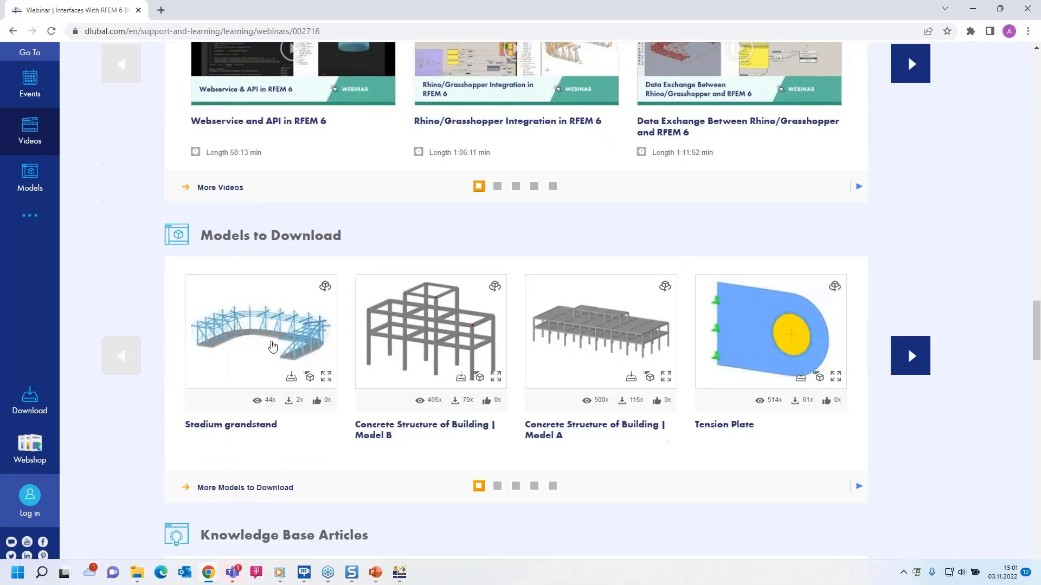
- Open the Free Full Trial Version page and view the RFEM 6 and RSTAB 9 trial downloads
scroll(347, 321, "up", 20)
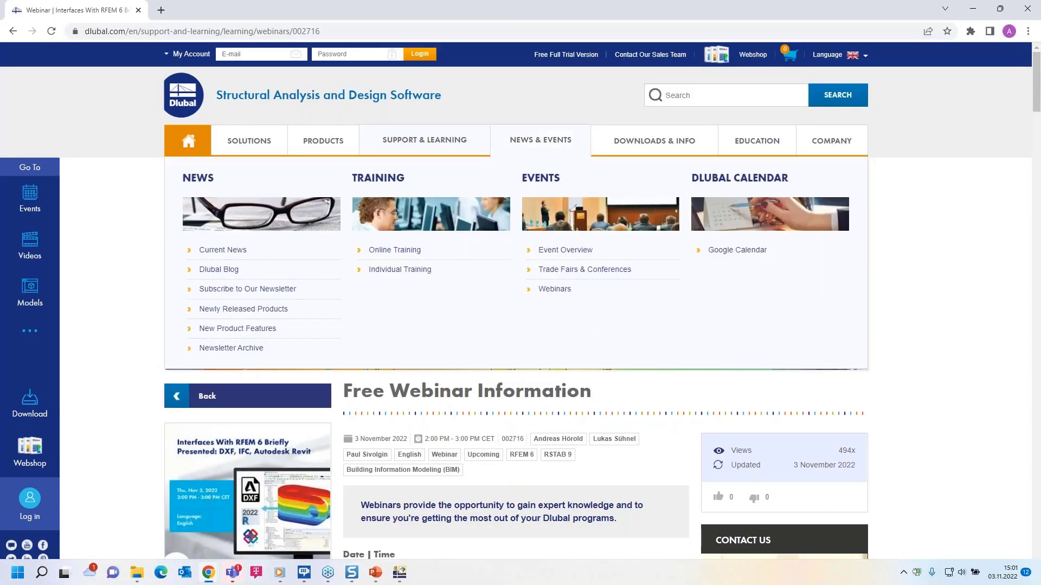
left_click(558, 57)
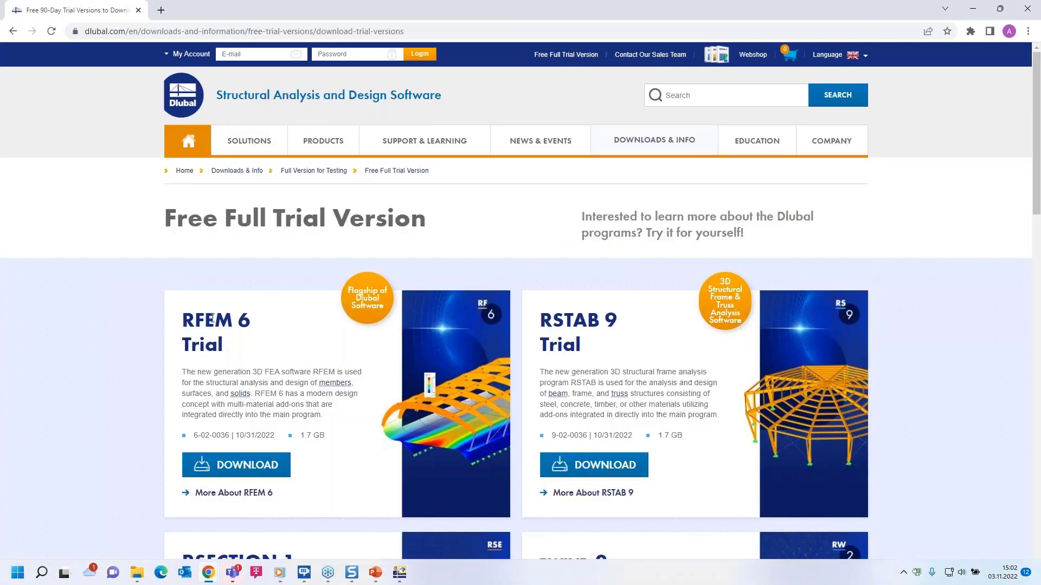
scroll(301, 367, "down", 3)
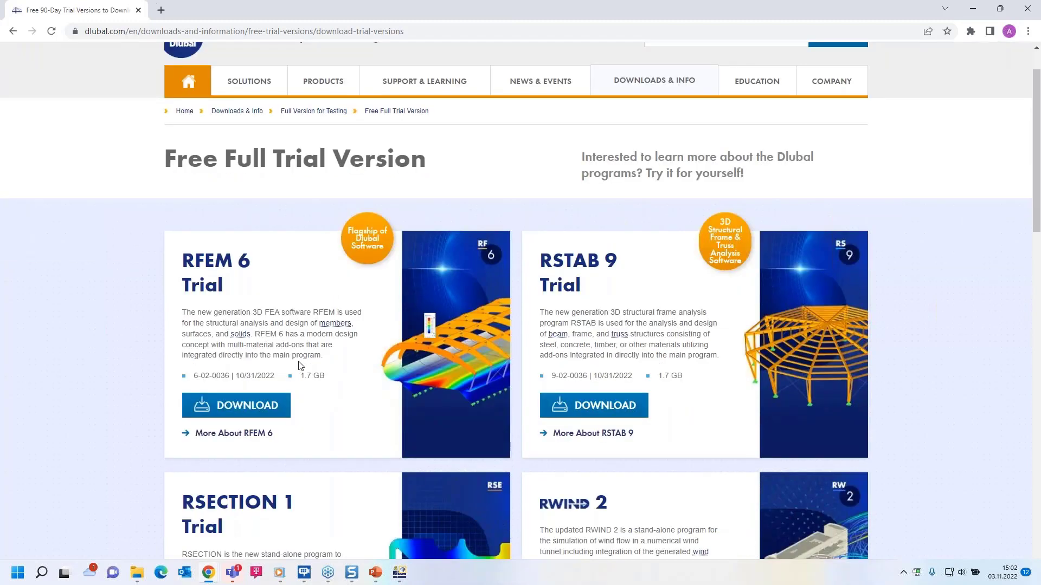